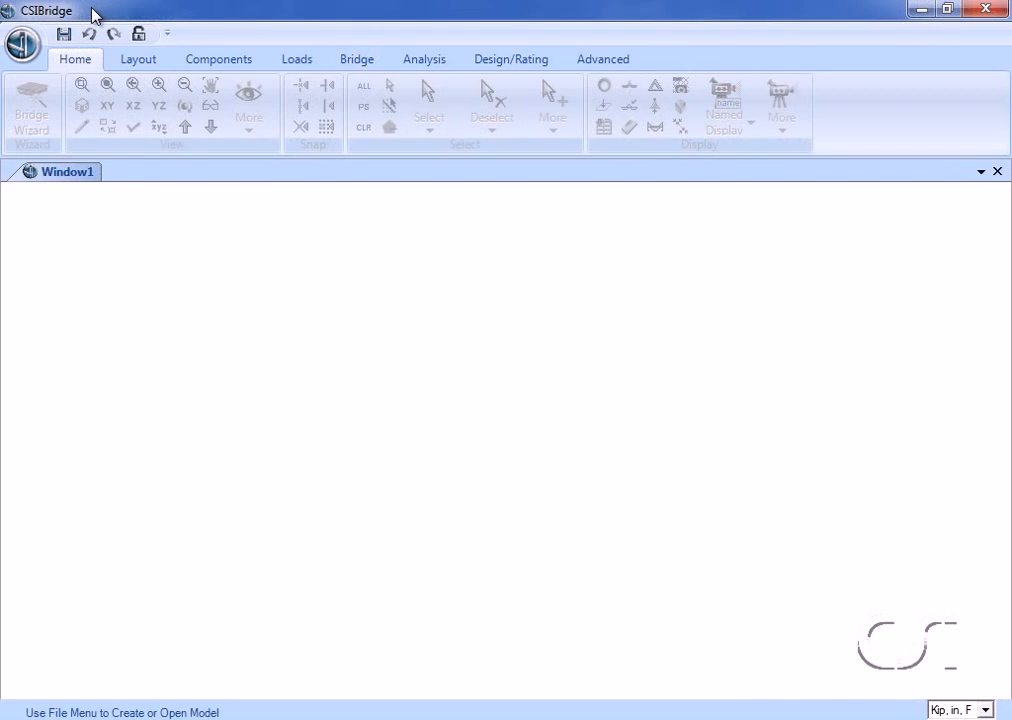
# Create a new blank model initialized with Kip, ft, F units.
pyautogui.click(17, 52)
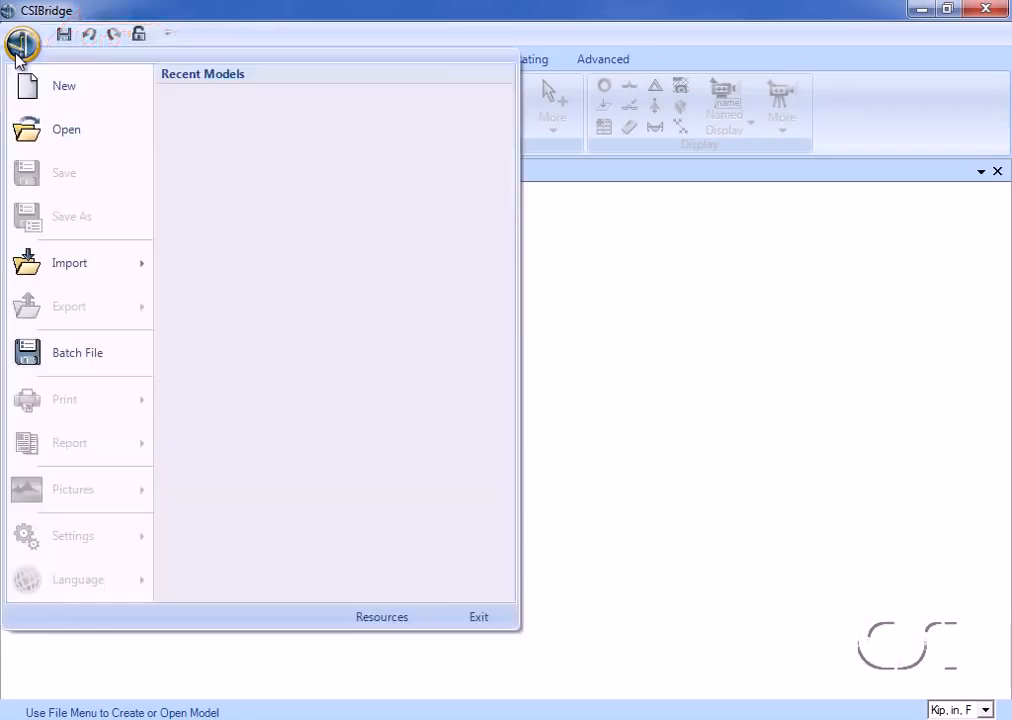
pyautogui.click(62, 88)
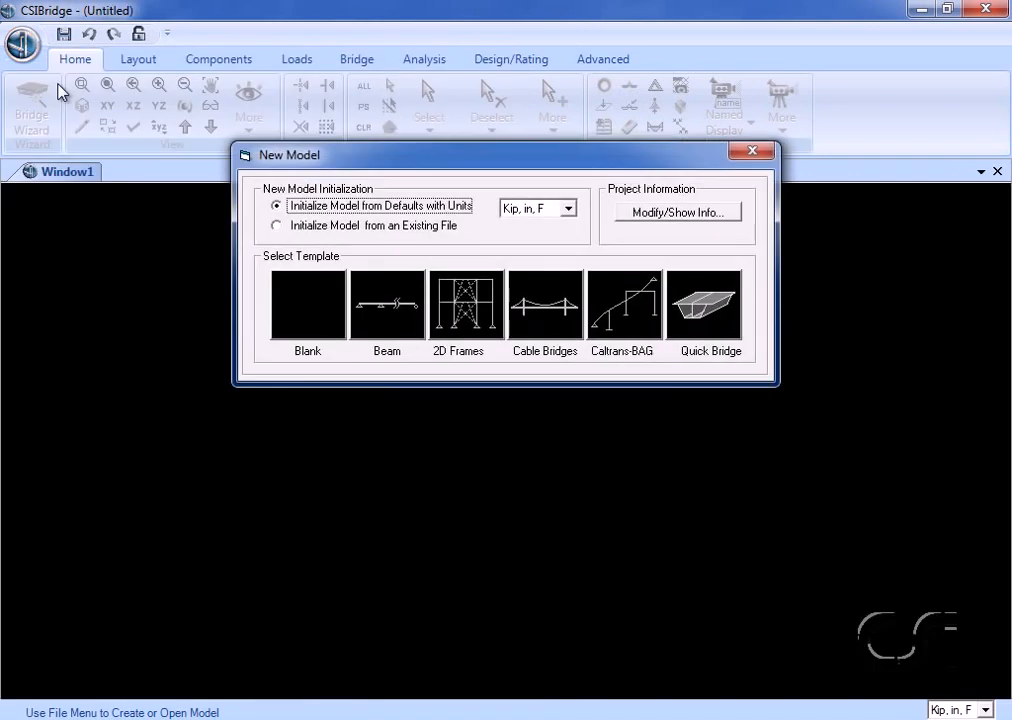
pyautogui.click(519, 211)
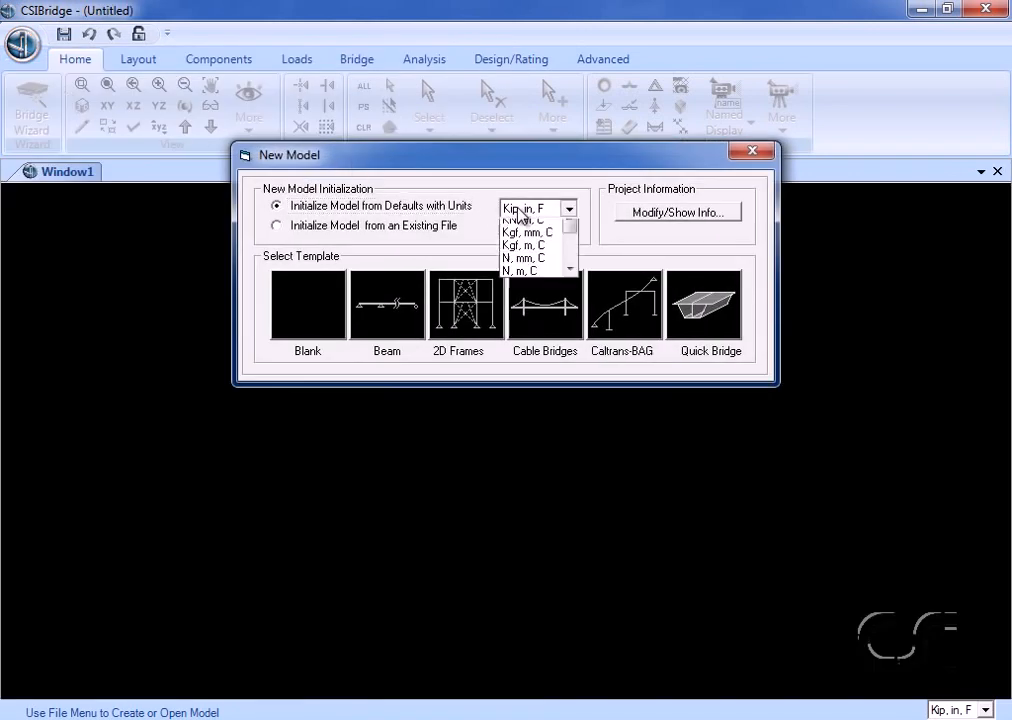
pyautogui.click(520, 239)
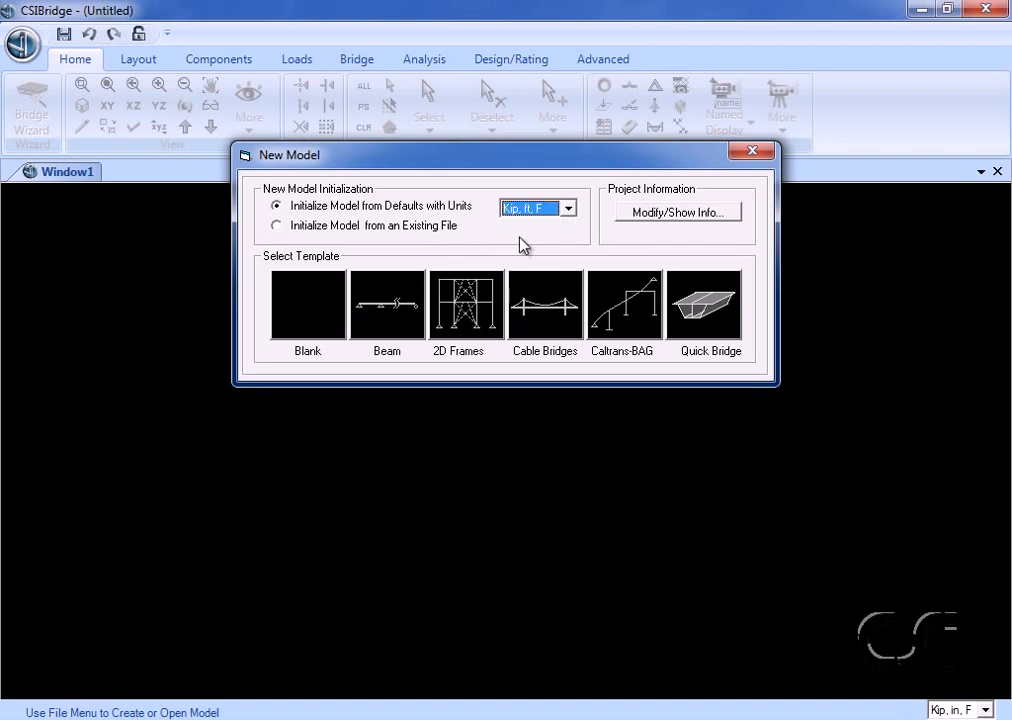
pyautogui.click(305, 313)
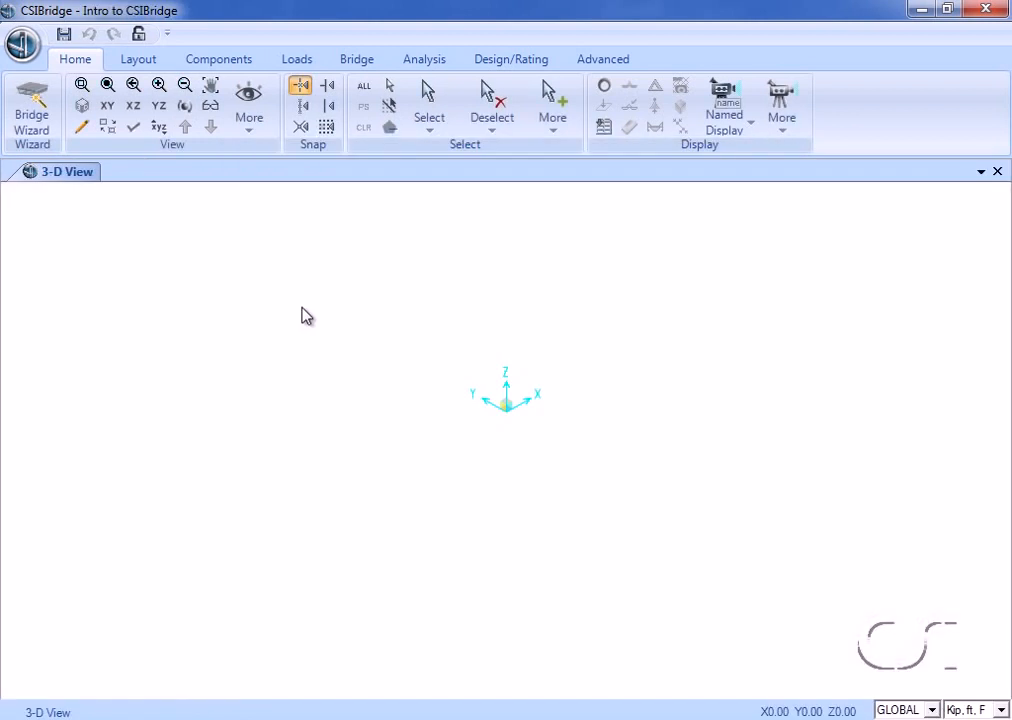
# Review the Bridge Wizard's steps from the introduction through deck sections, including the deck section definitions, without defining anything.
pyautogui.click(37, 105)
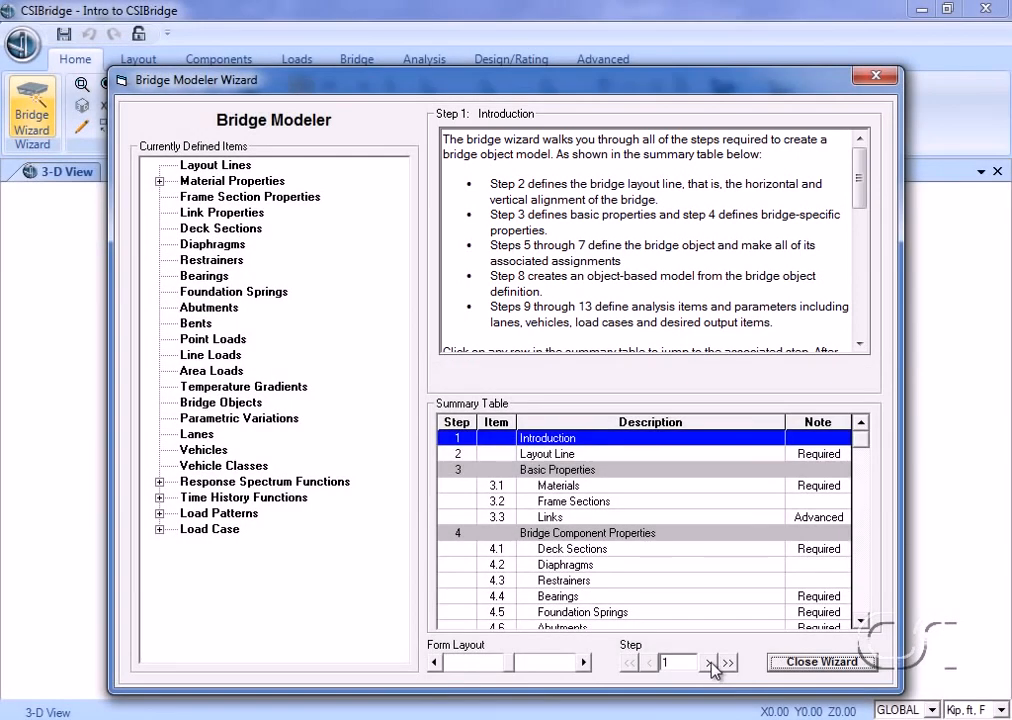
pyautogui.click(708, 662)
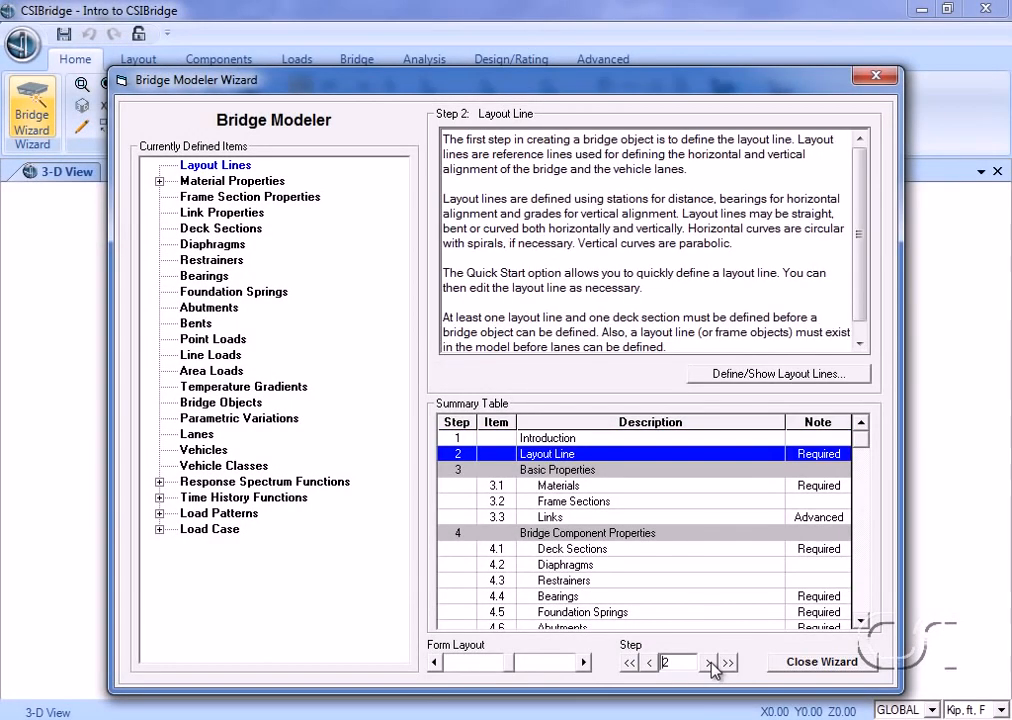
pyautogui.click(710, 662)
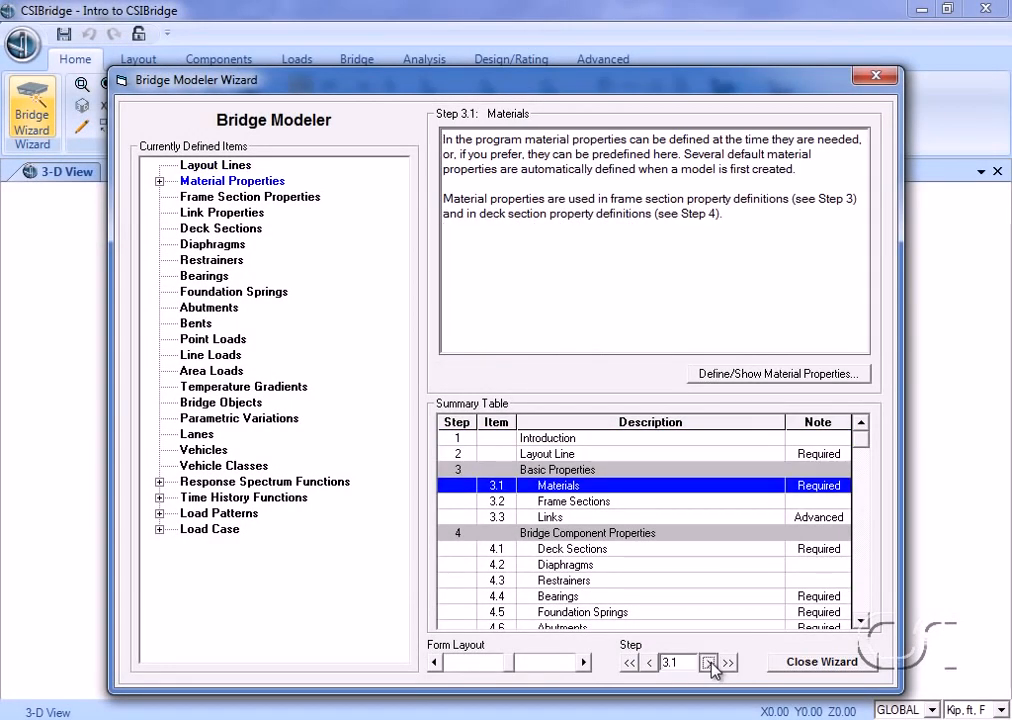
pyautogui.click(710, 662)
pyautogui.click(710, 662)
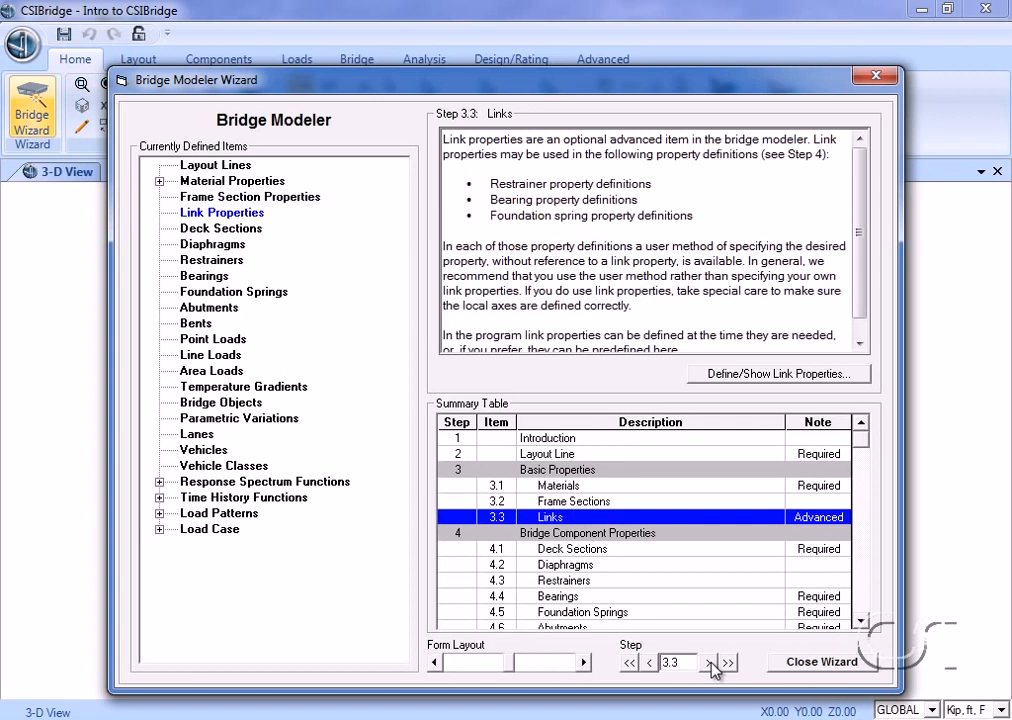
pyautogui.click(710, 662)
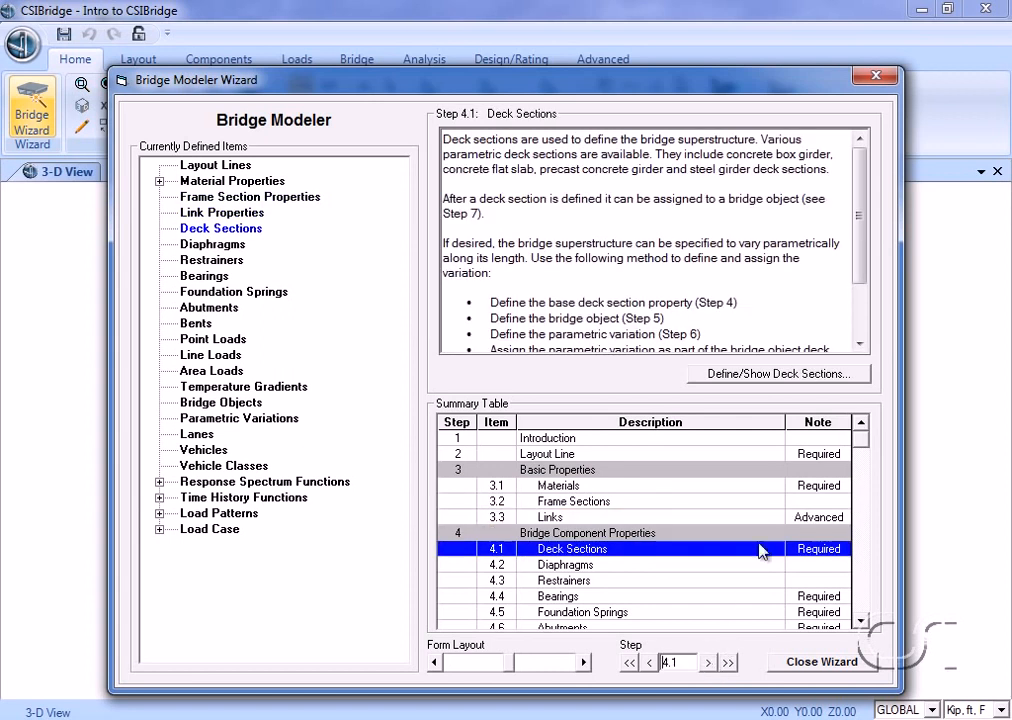
pyautogui.click(781, 375)
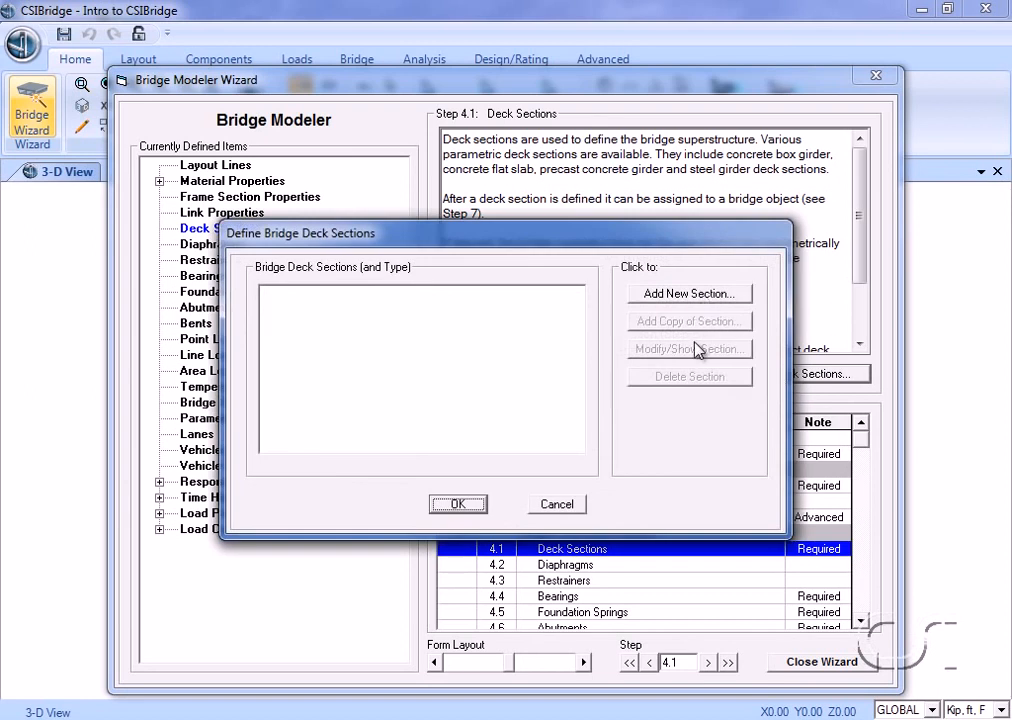
pyautogui.click(566, 504)
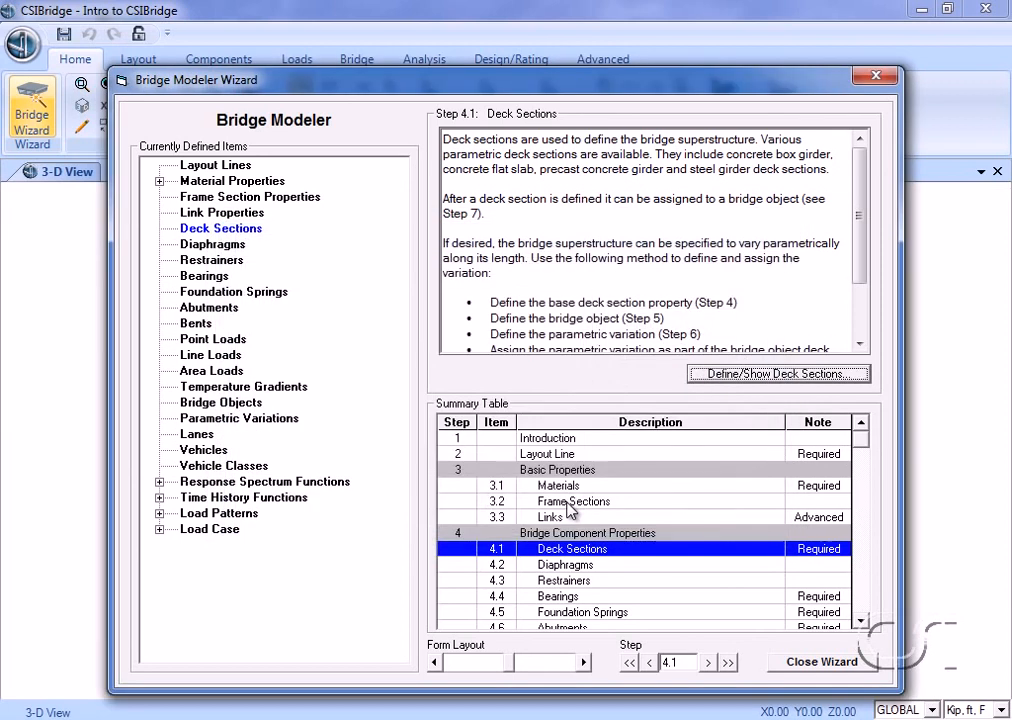
pyautogui.click(801, 662)
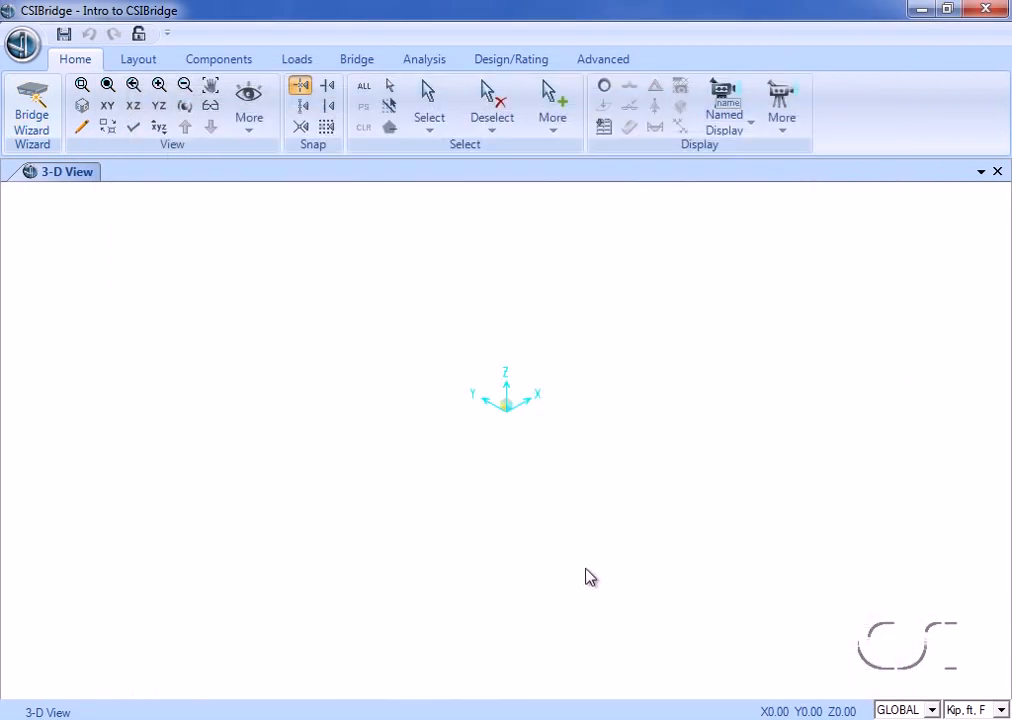
pyautogui.click(141, 62)
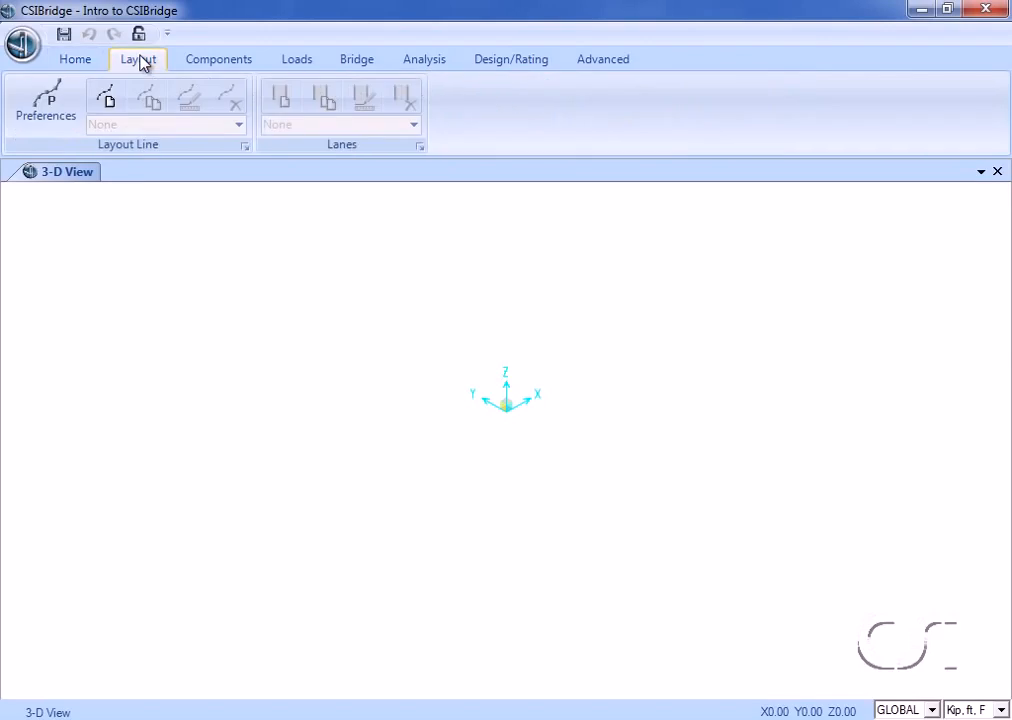
pyautogui.click(210, 68)
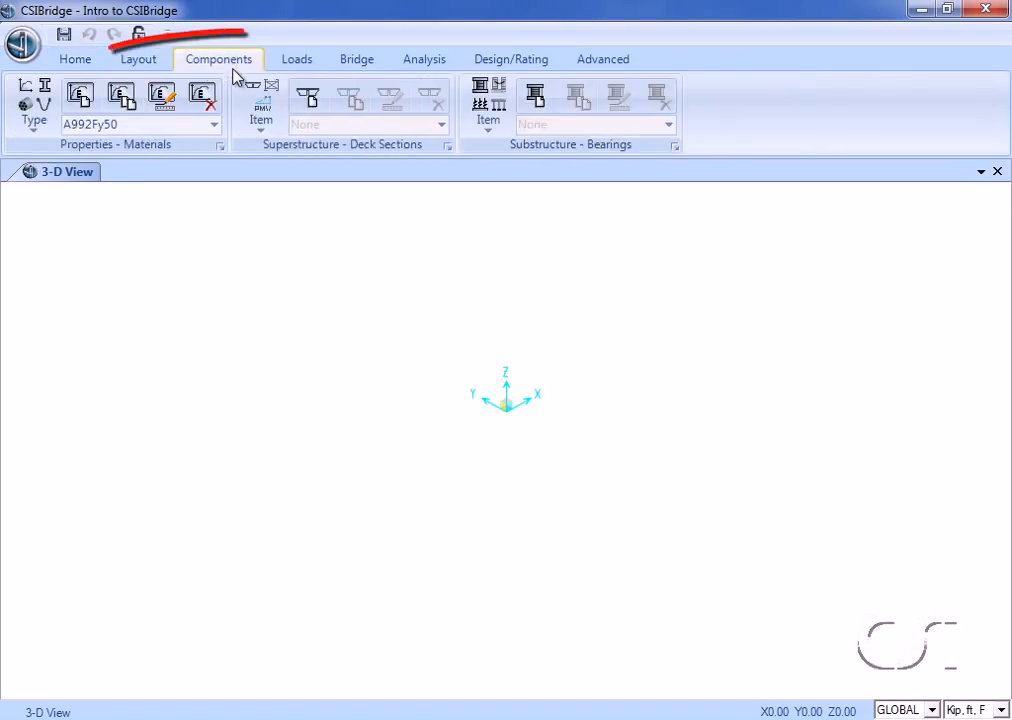
pyautogui.click(297, 62)
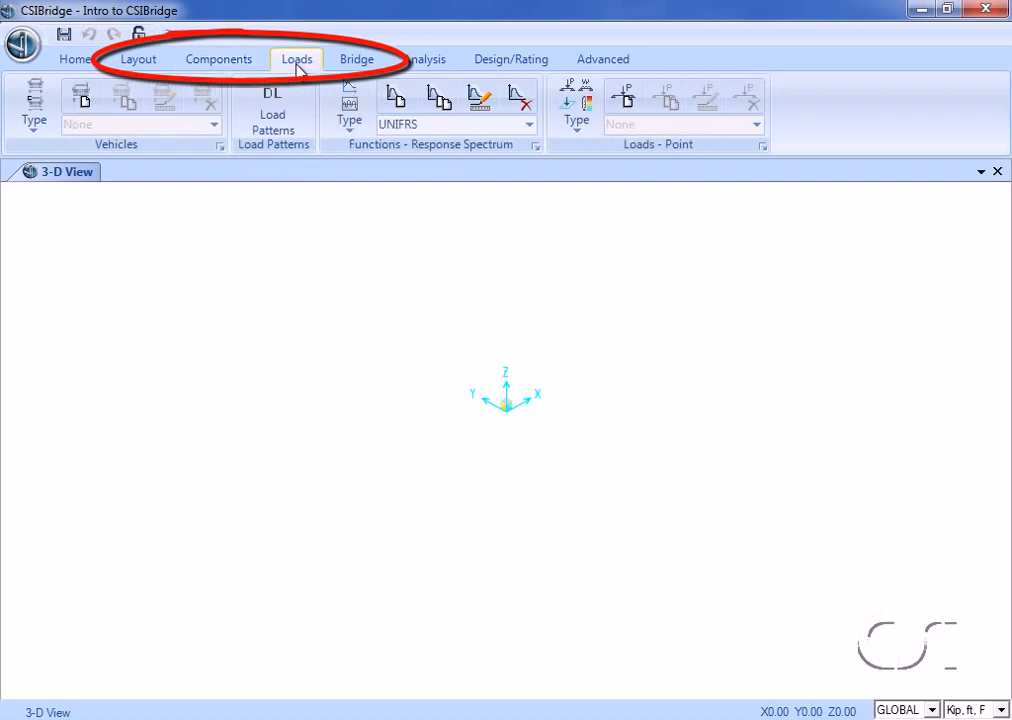
pyautogui.click(357, 63)
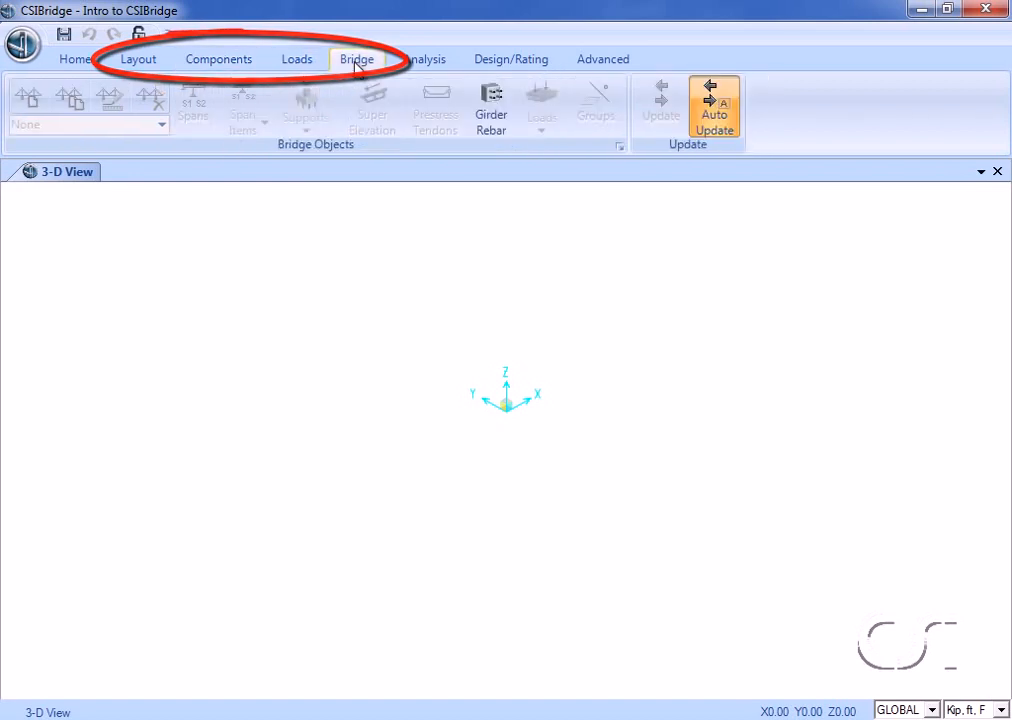
pyautogui.click(91, 66)
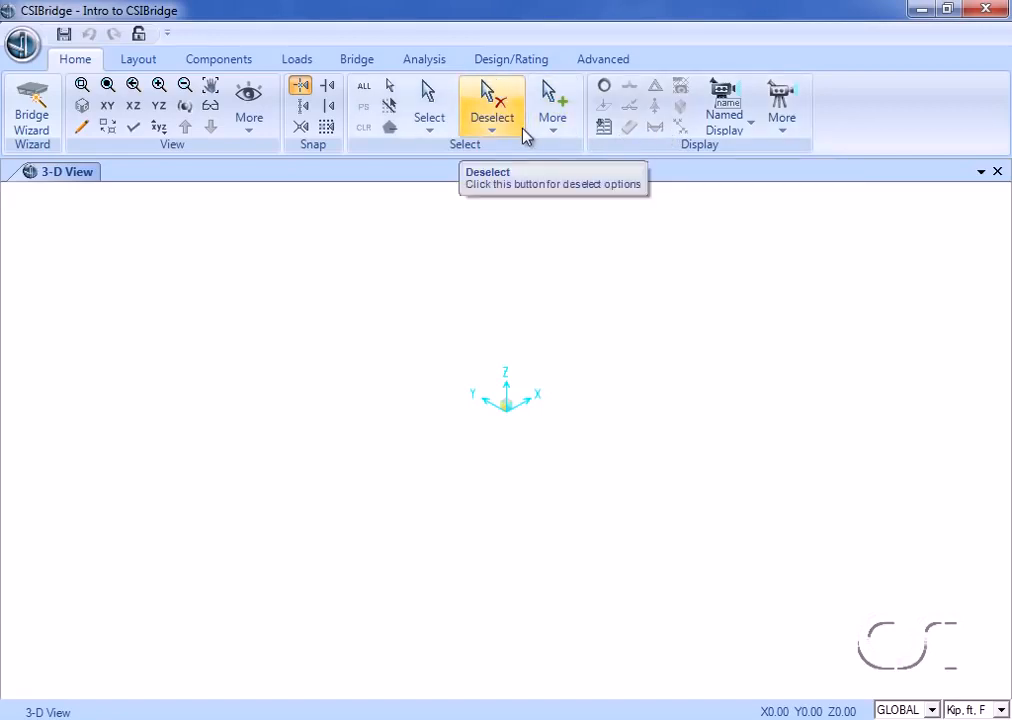
# Start a new bridge layout line and set its end station to 220 ft.
pyautogui.click(137, 59)
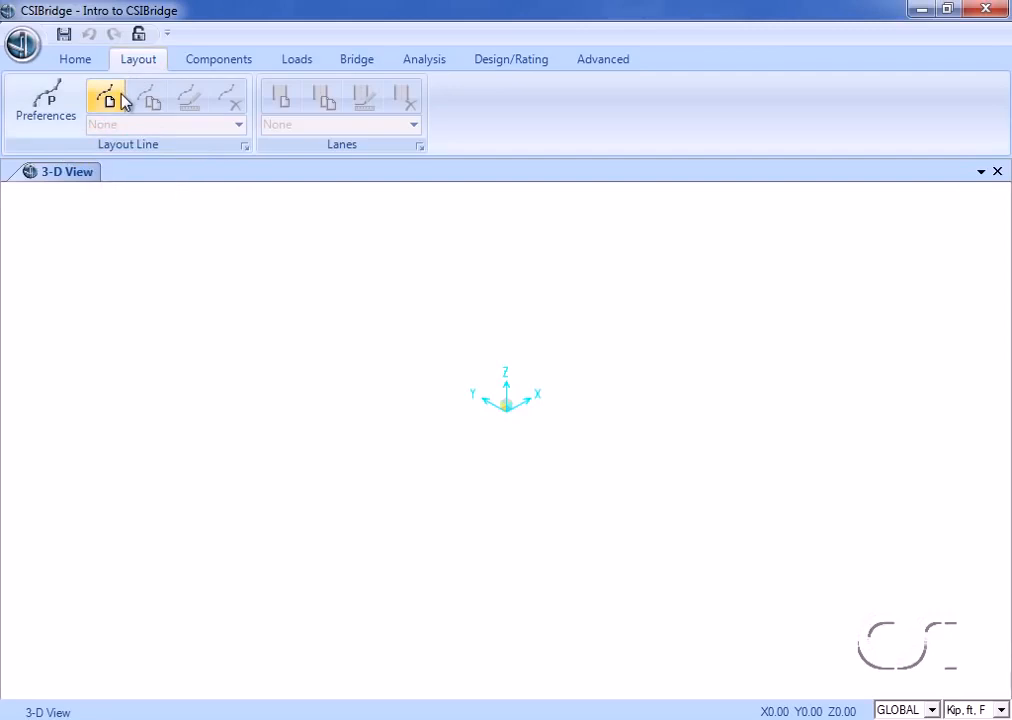
pyautogui.click(121, 100)
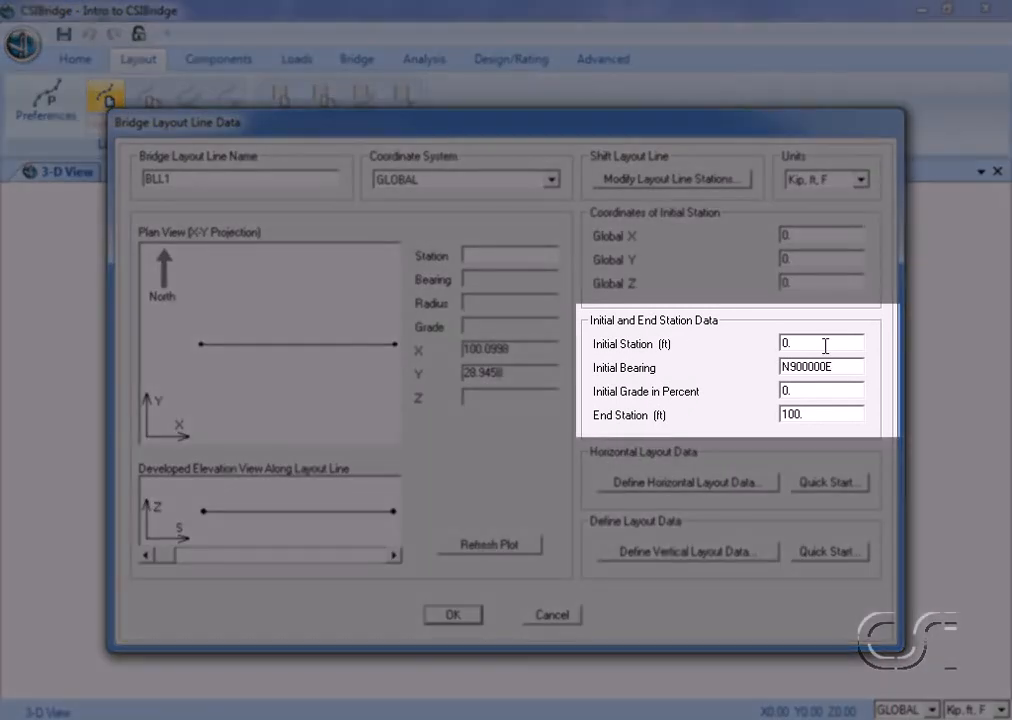
pyautogui.doubleClick(817, 415)
pyautogui.write('220')
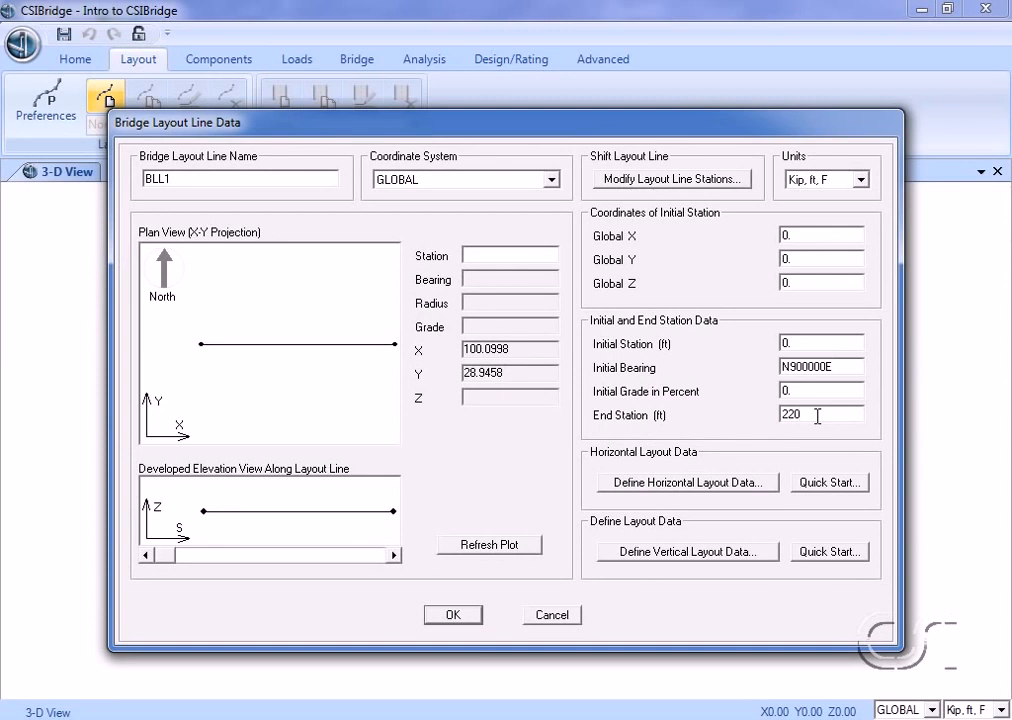
# Give the layout line a Straight horizontal alignment with the Quick Start options and accept the line.
pyautogui.click(828, 483)
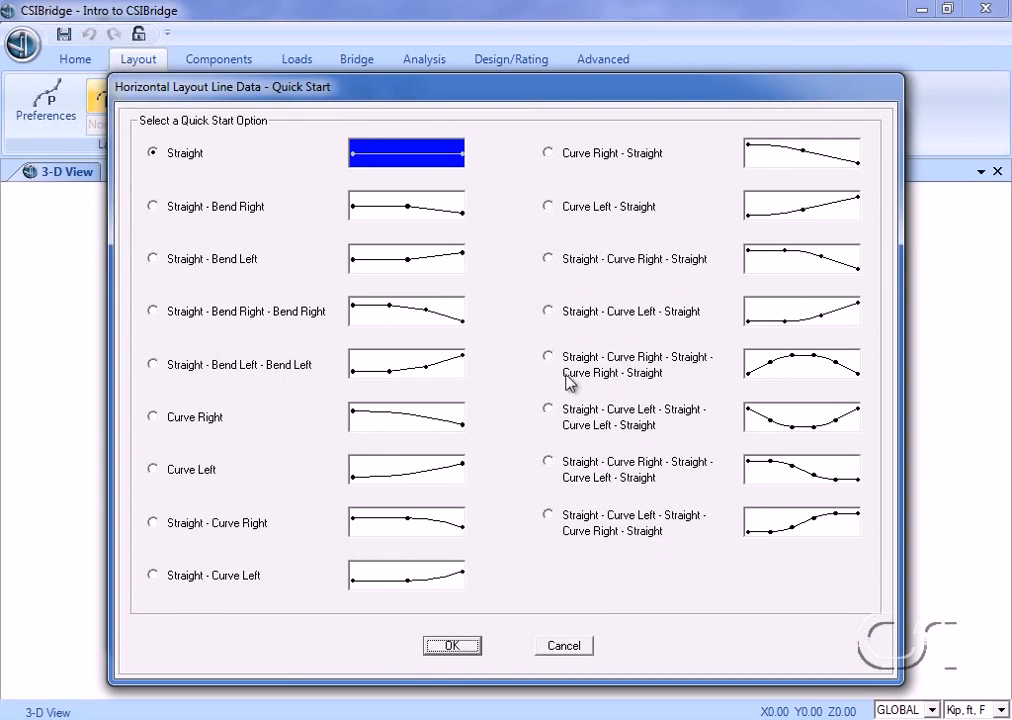
pyautogui.click(153, 206)
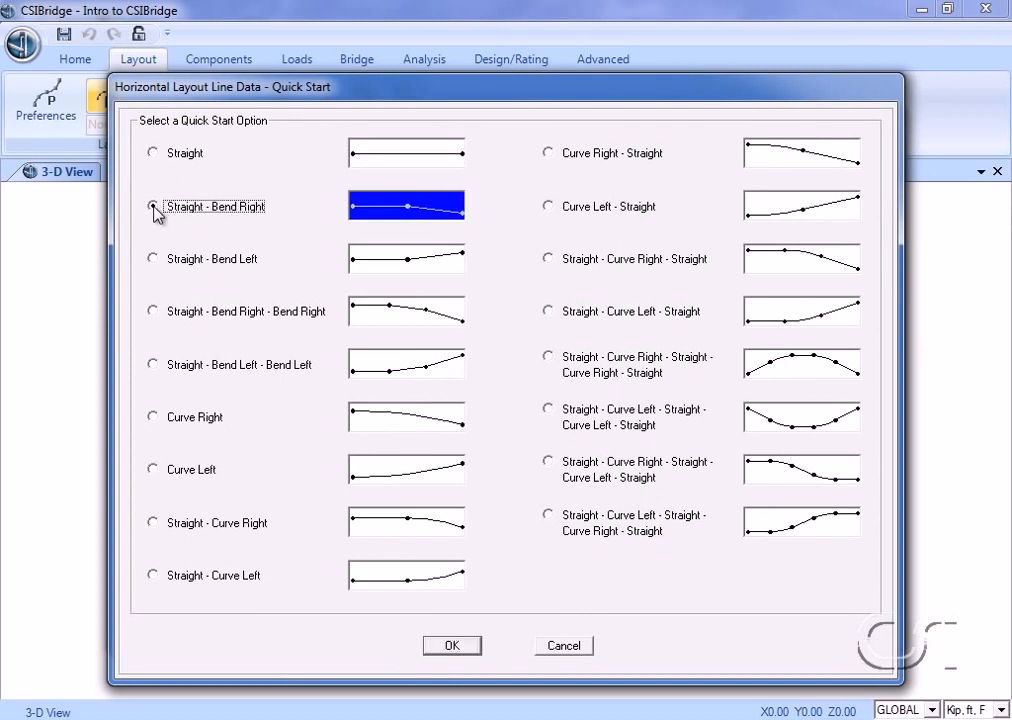
pyautogui.click(152, 260)
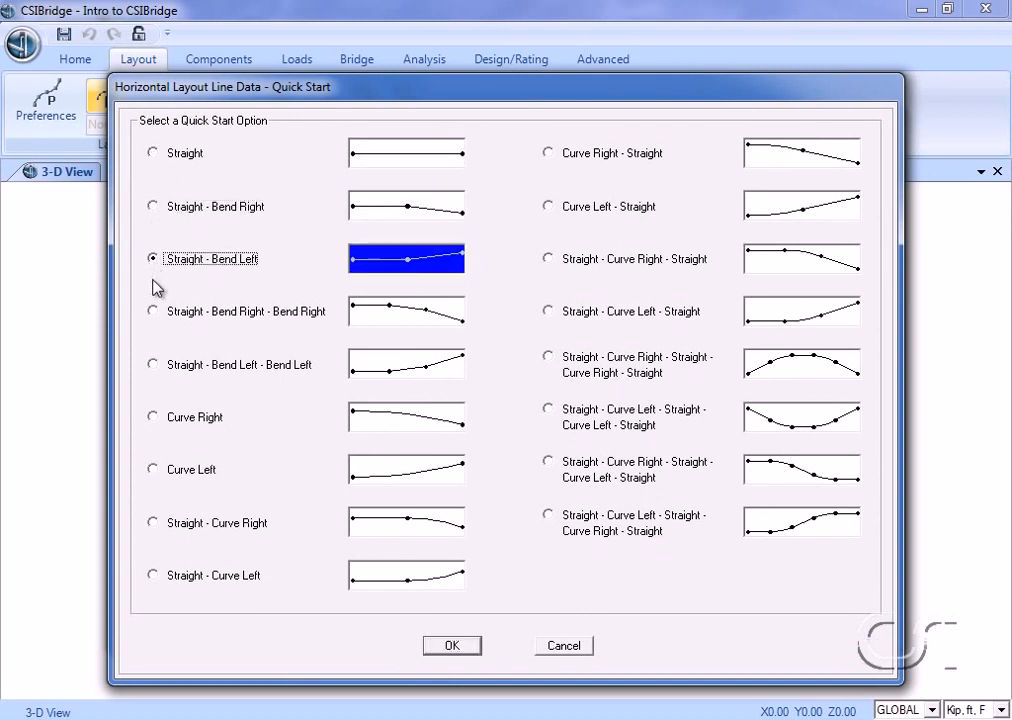
pyautogui.click(155, 158)
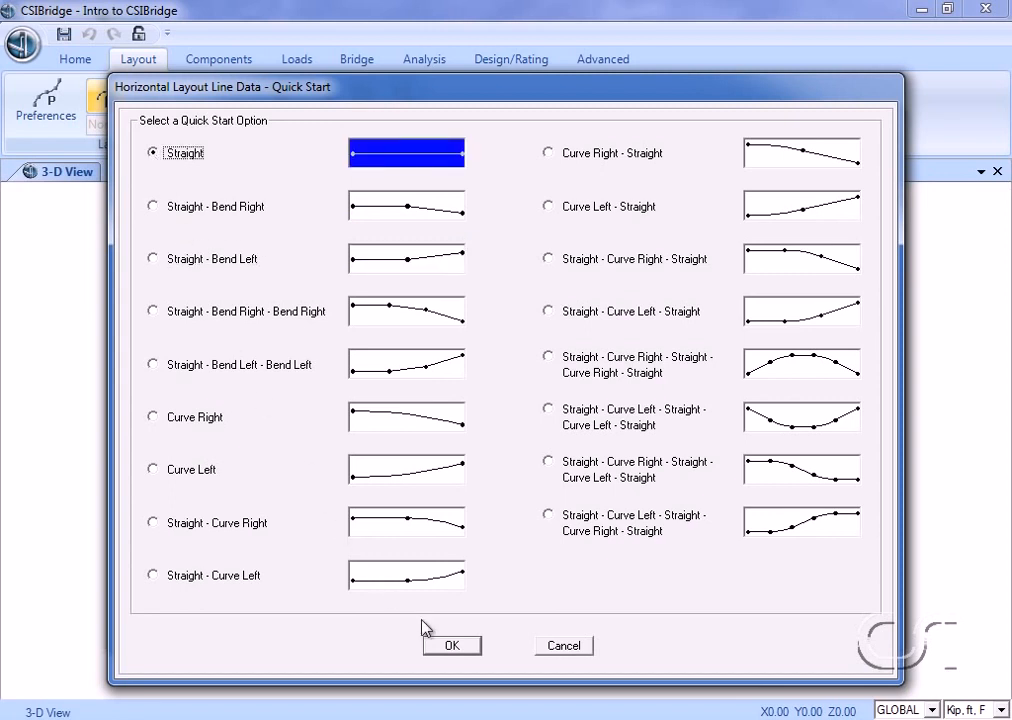
pyautogui.click(451, 645)
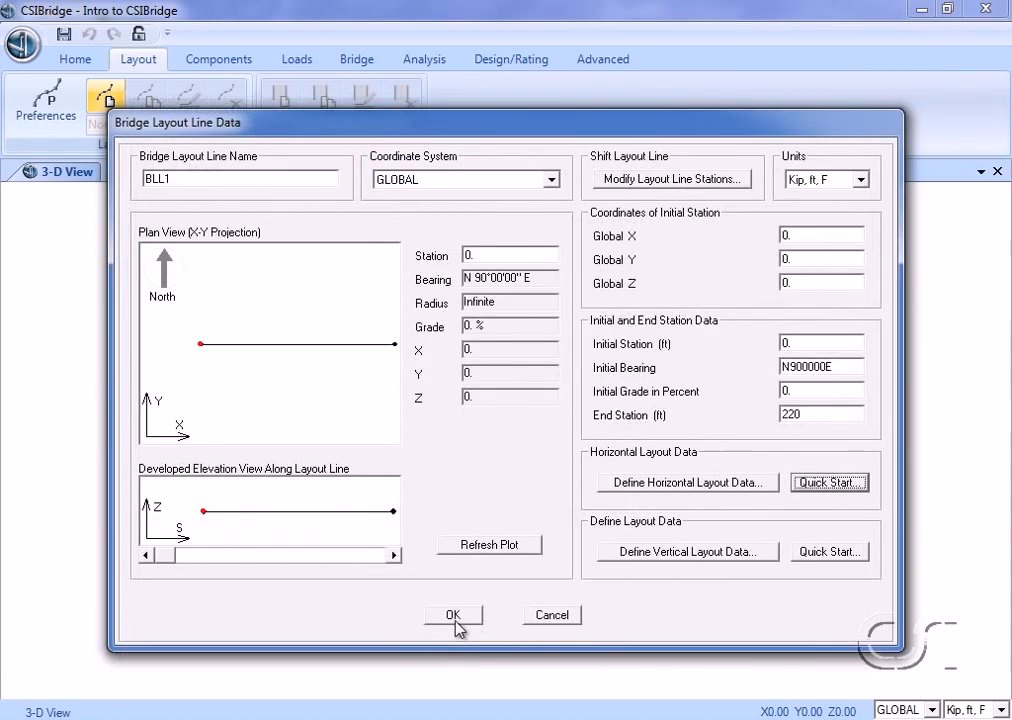
pyautogui.click(453, 615)
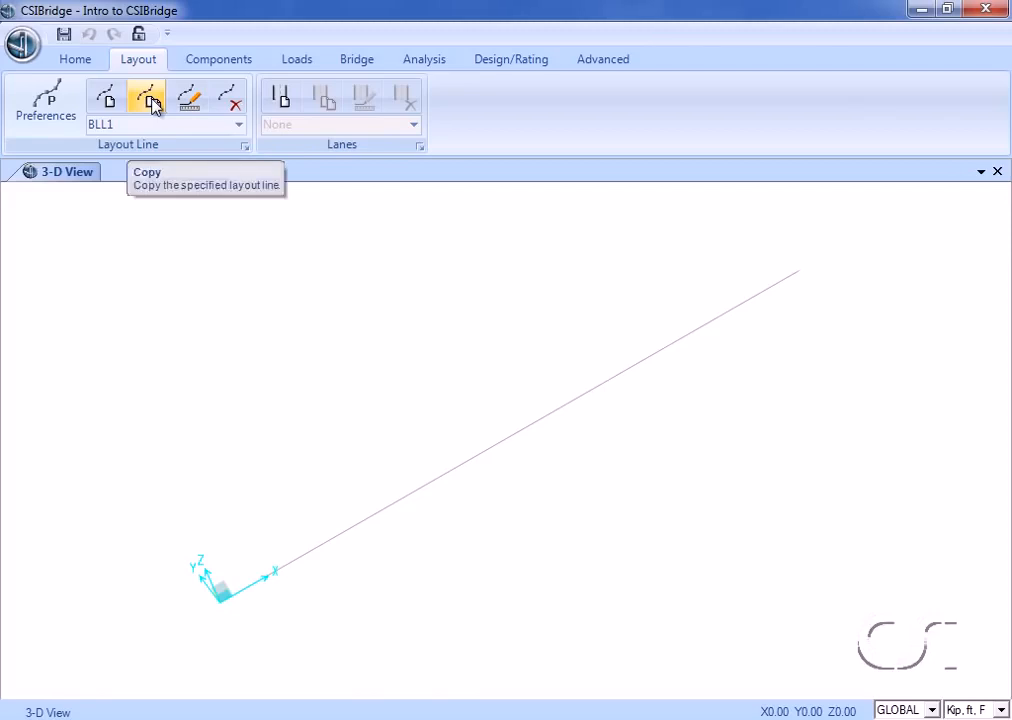
# Start a new lane along BLL1 with an entry at station 0 ft, centerline offset -9 ft and lane width 14 ft.
pyautogui.click(284, 104)
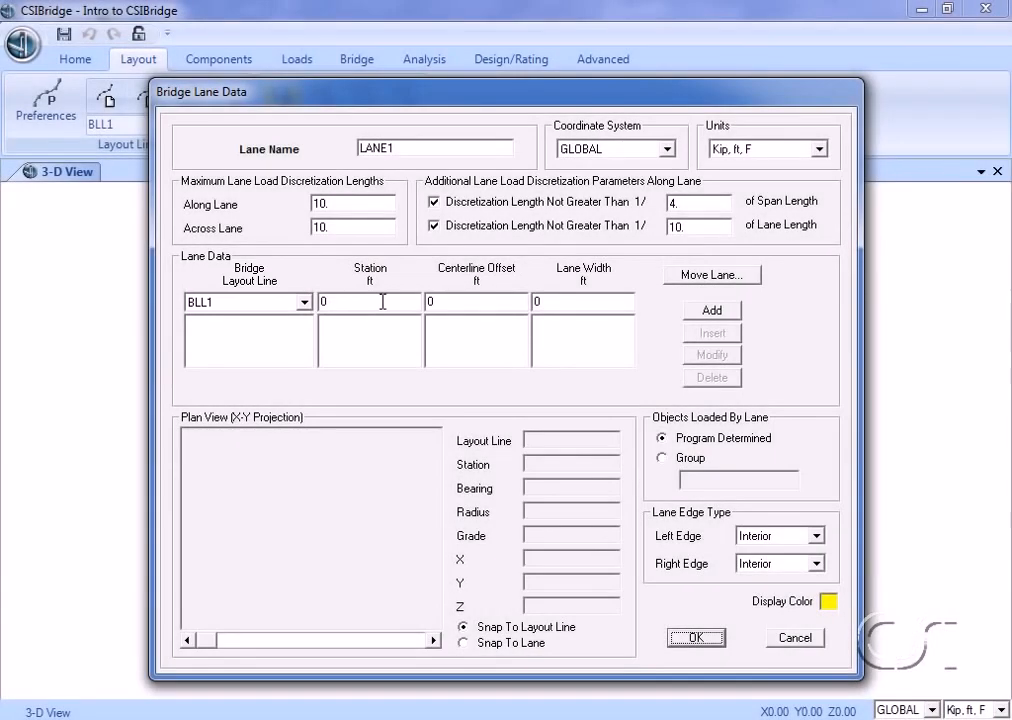
pyautogui.doubleClick(445, 301)
pyautogui.write('-9')
pyautogui.doubleClick(562, 301)
pyautogui.write('14')
pyautogui.click(711, 314)
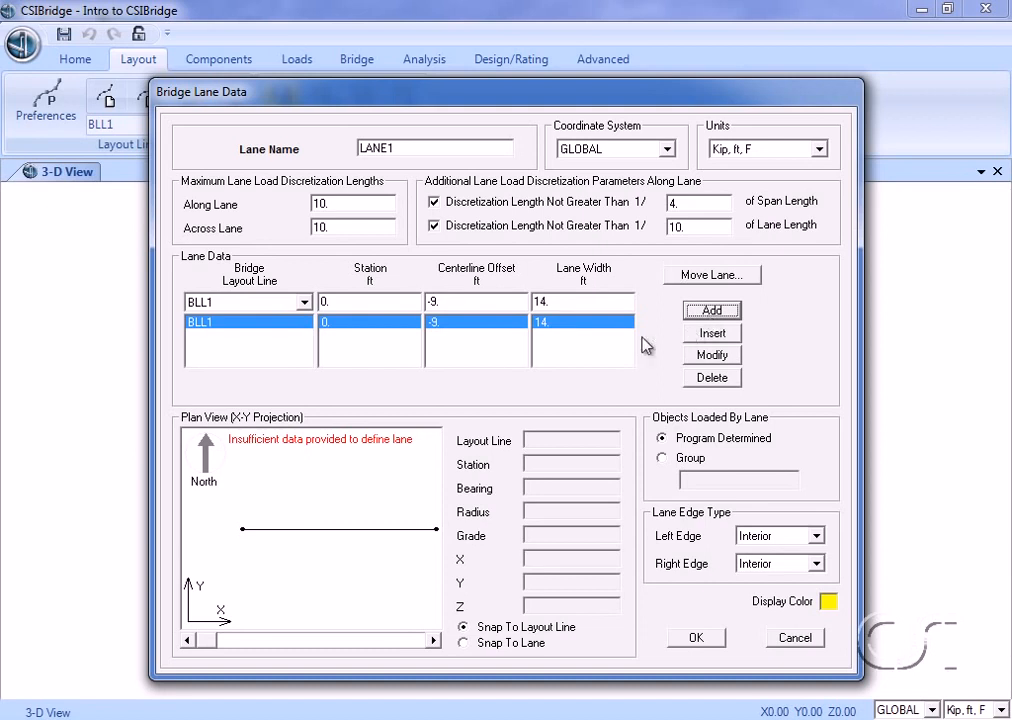
# Add the lane's end entry at station 220 ft with the same offset and width.
pyautogui.doubleClick(359, 303)
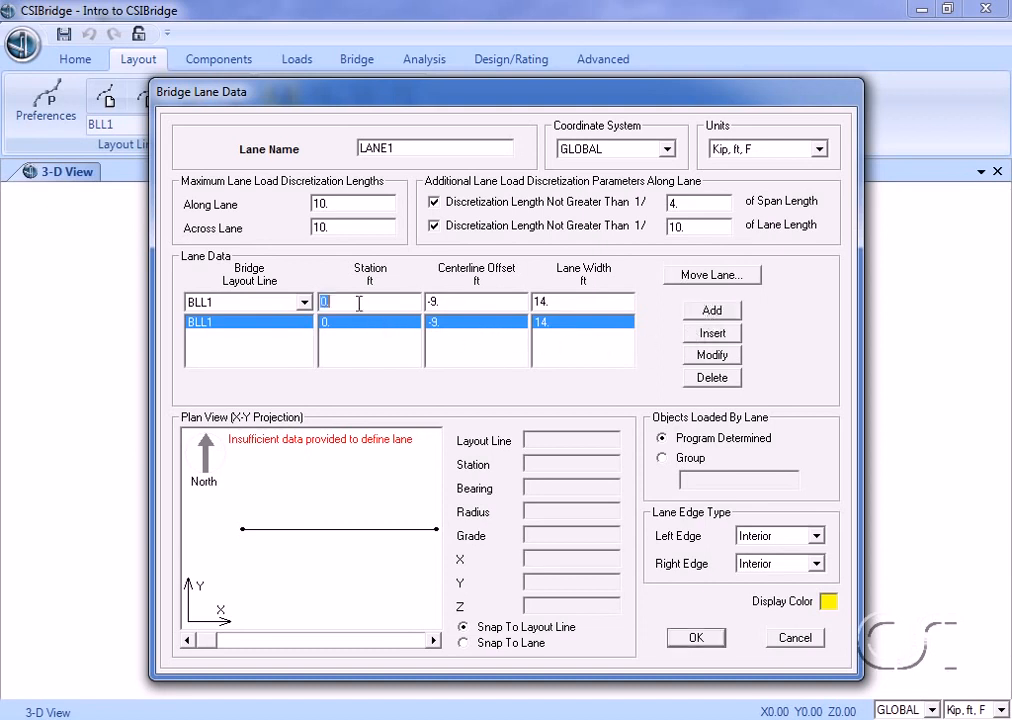
pyautogui.write('220')
pyautogui.click(712, 312)
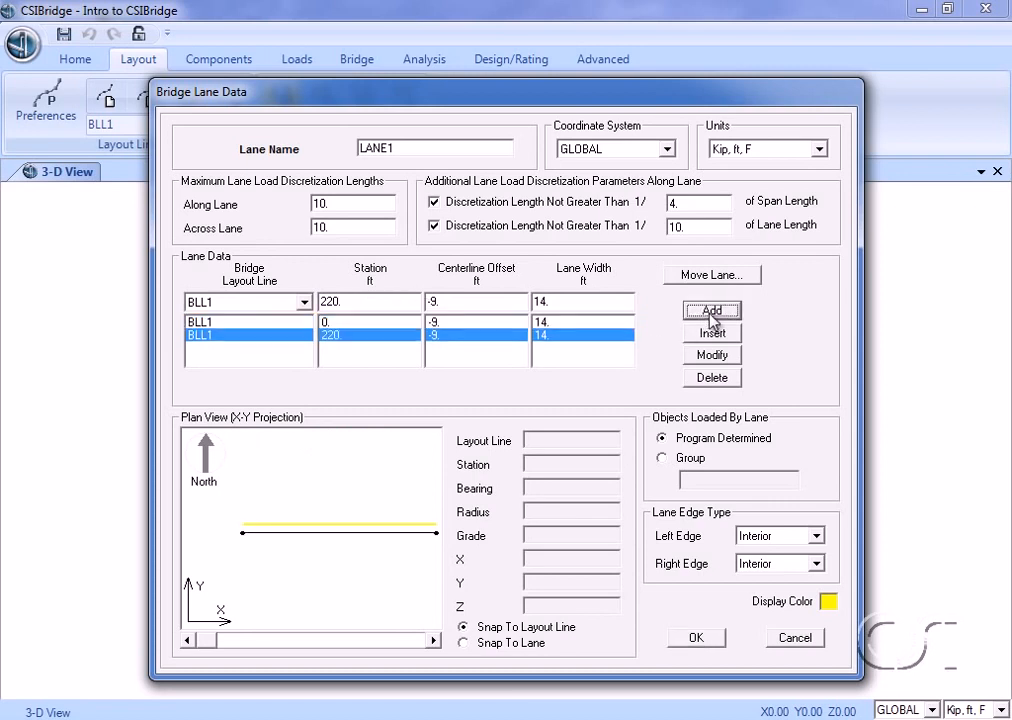
# Set the lane's display color to red and accept the lane definition.
pyautogui.click(829, 603)
pyautogui.click(219, 208)
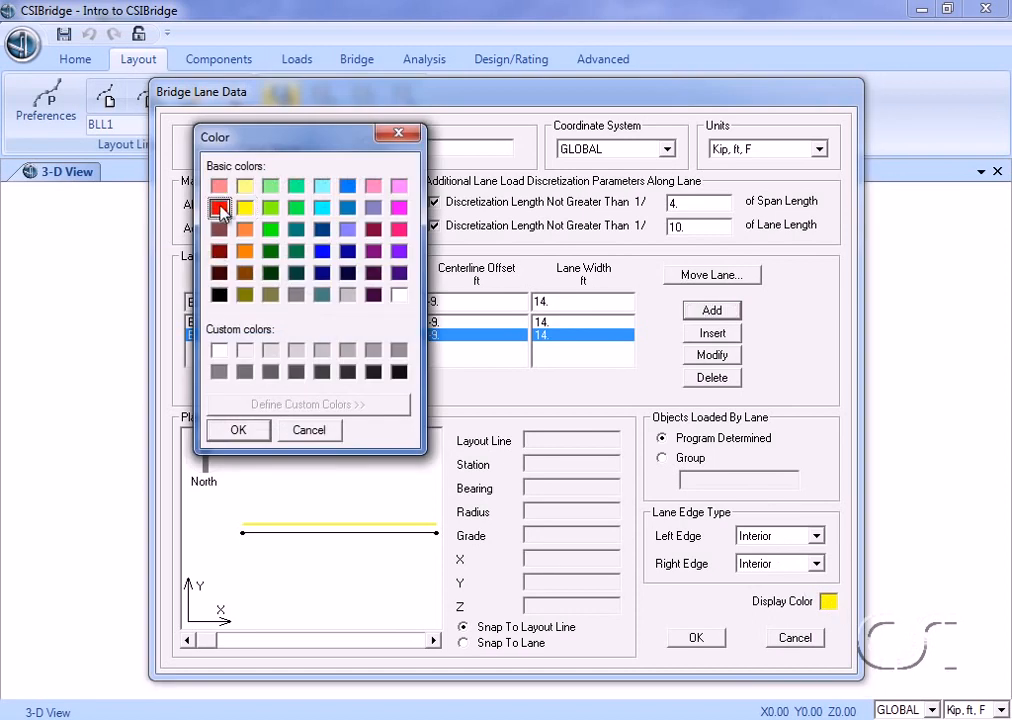
pyautogui.click(257, 429)
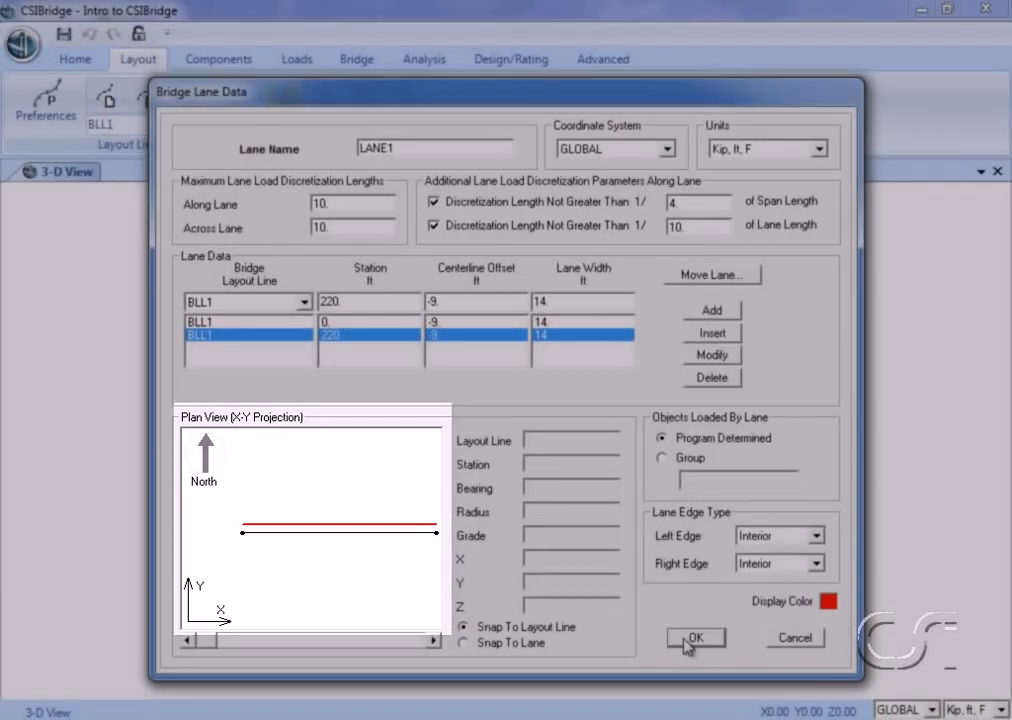
pyautogui.click(687, 642)
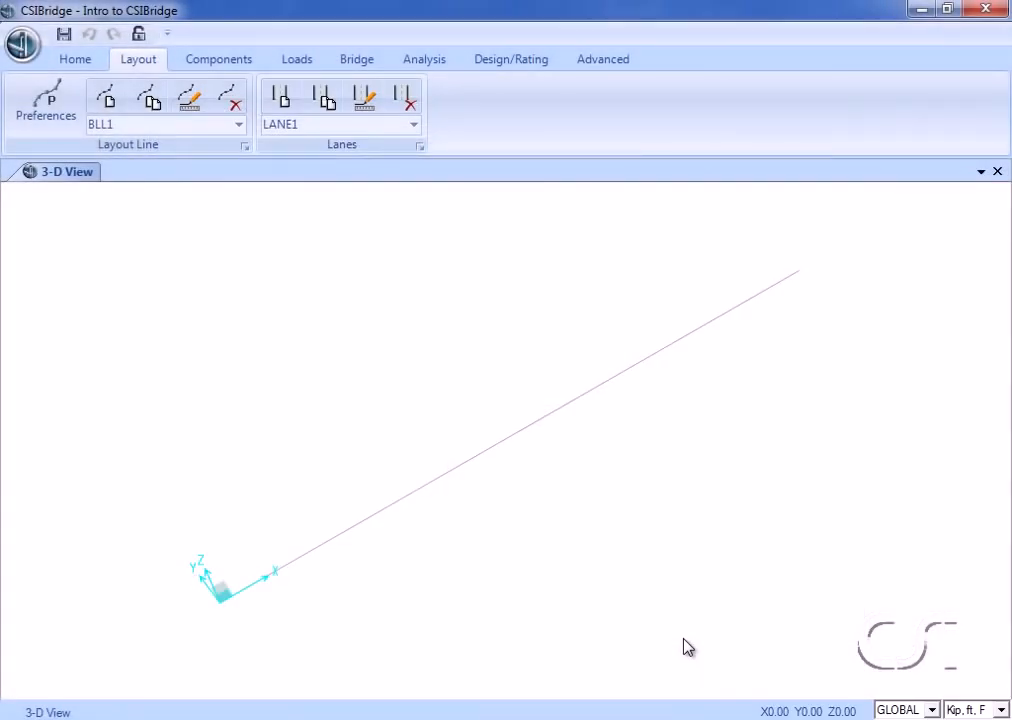
# Start a second lane along BLL1 with an entry at station 0 ft, centerline offset 9 ft and lane width 14 ft.
pyautogui.click(281, 98)
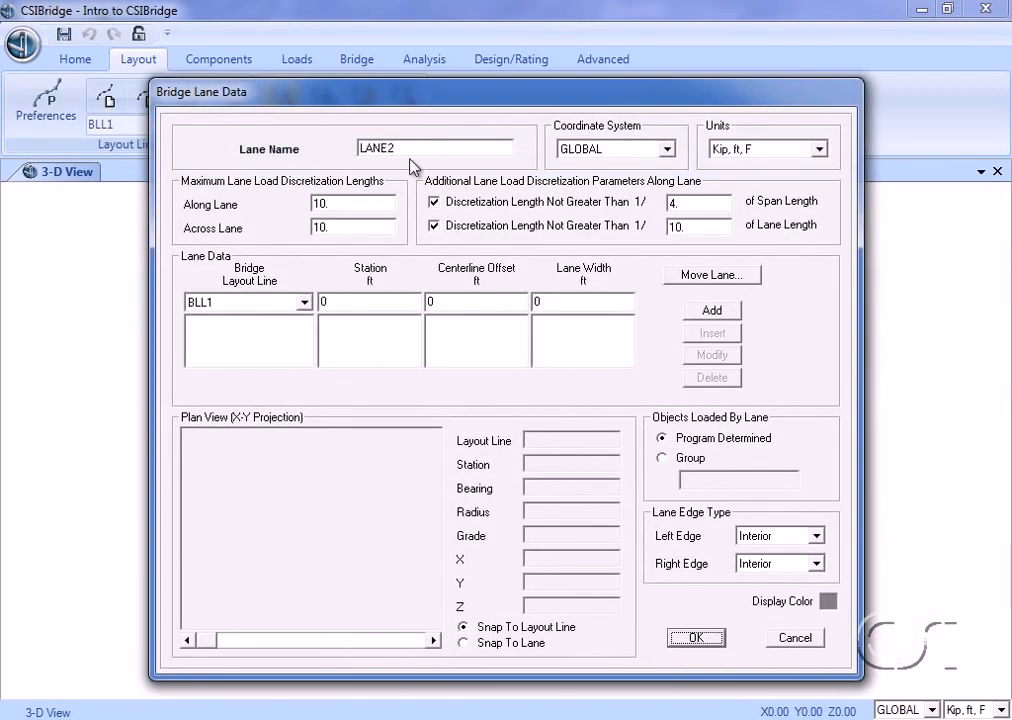
pyautogui.click(446, 304)
pyautogui.write('9')
pyautogui.click(538, 301)
pyautogui.write('14')
pyautogui.click(711, 311)
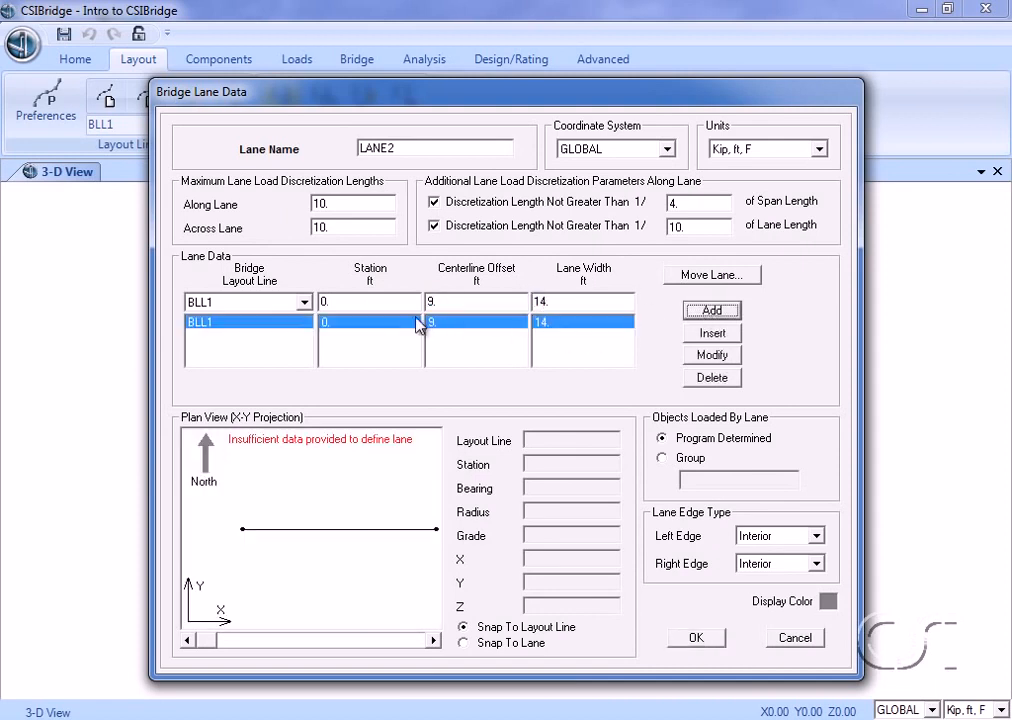
# Add the second lane's end entry at station 220 ft with the same 9 ft offset and 14 ft width.
pyautogui.click(369, 303)
pyautogui.write('220')
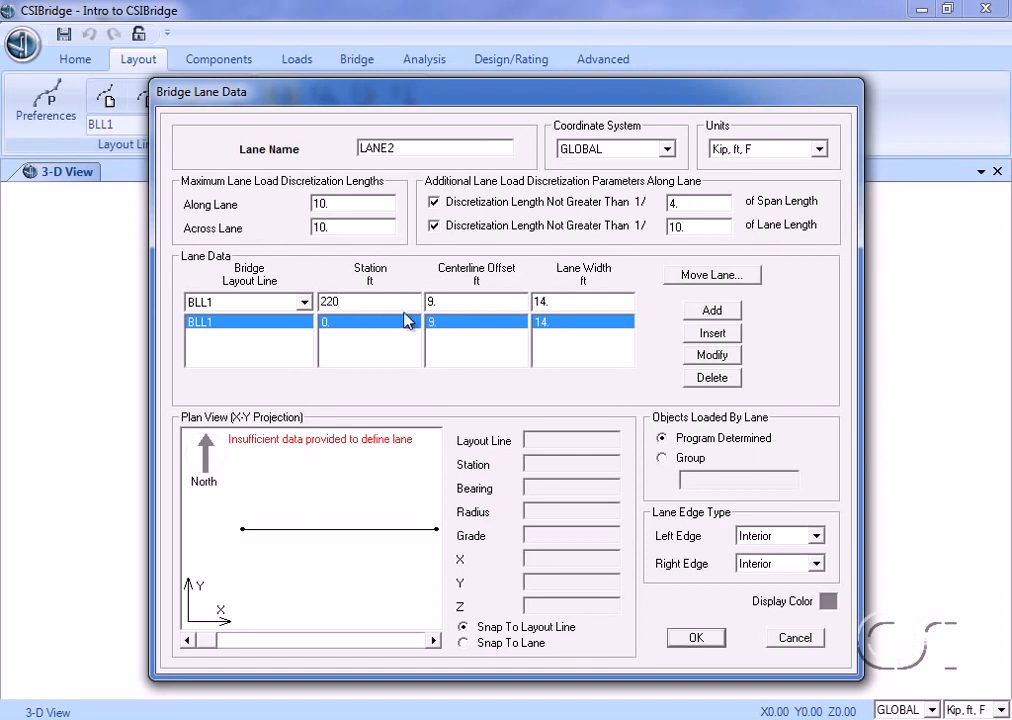
pyautogui.click(705, 311)
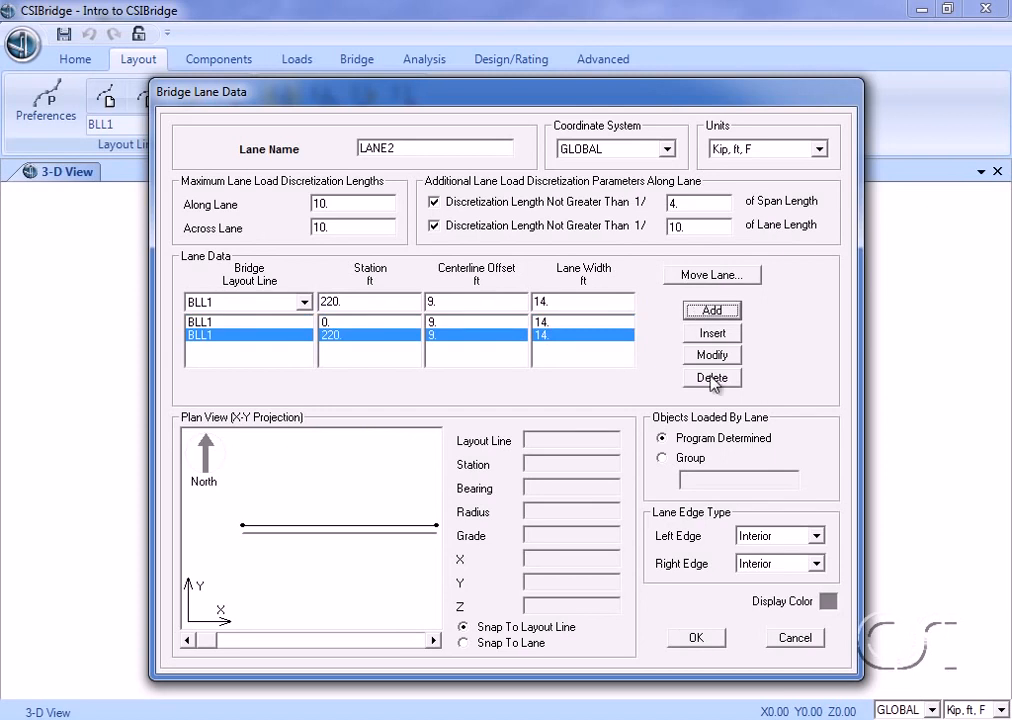
# Set the second lane's display color to blue and accept the lane definition.
pyautogui.click(830, 600)
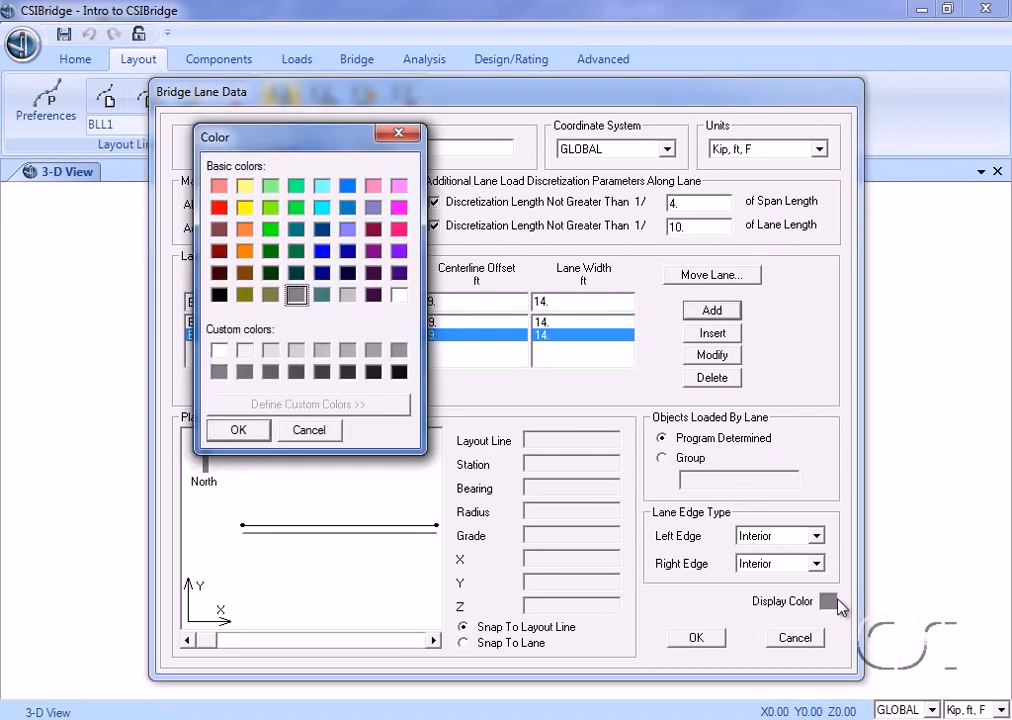
pyautogui.click(322, 252)
pyautogui.click(238, 430)
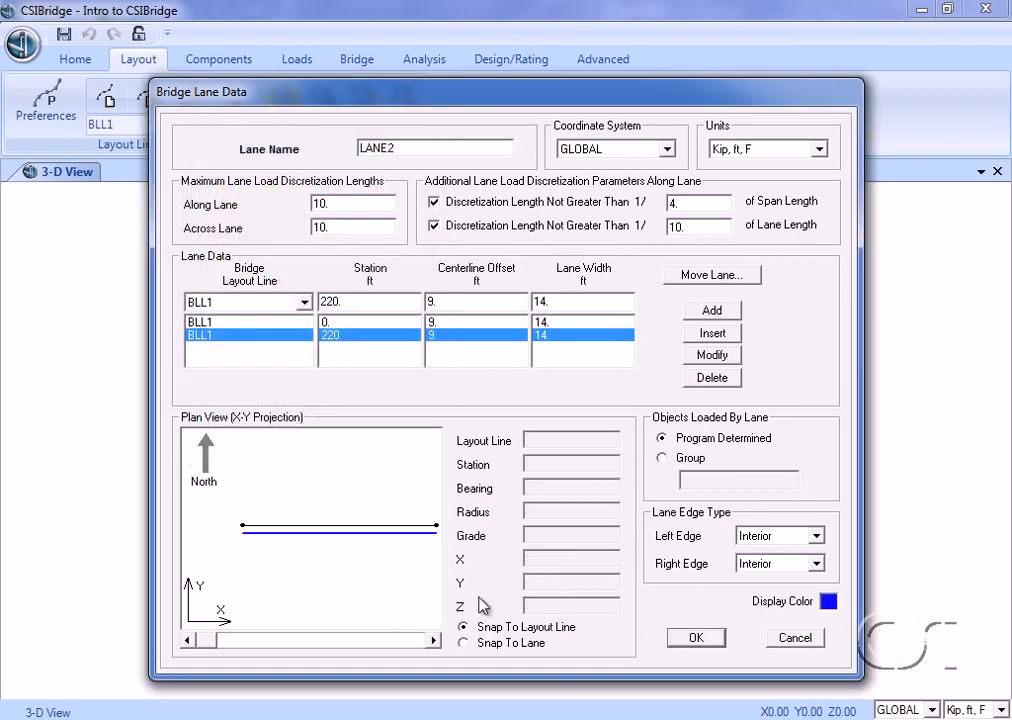
pyautogui.click(695, 637)
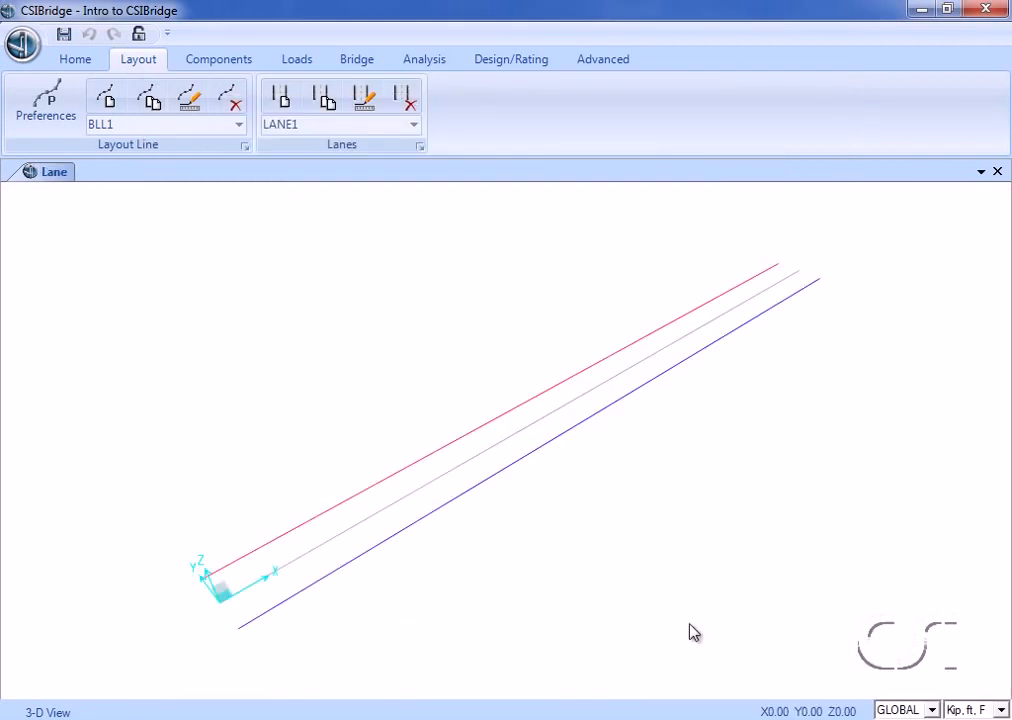
# Display both lanes in the 3-D view with the Show Lane Width option.
pyautogui.click(77, 62)
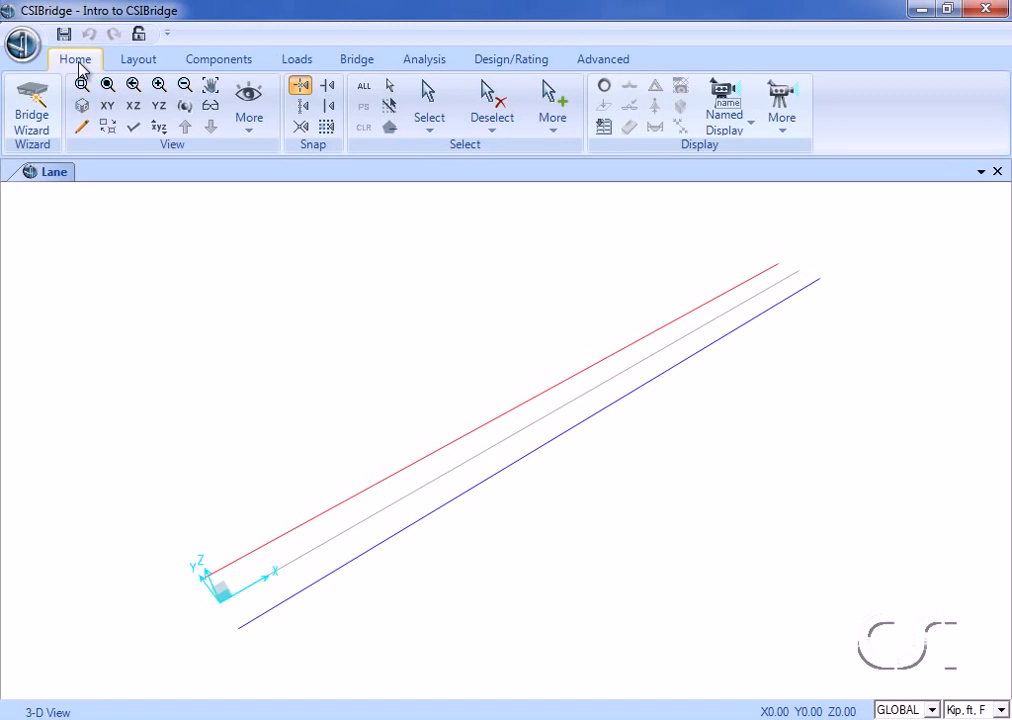
pyautogui.click(803, 125)
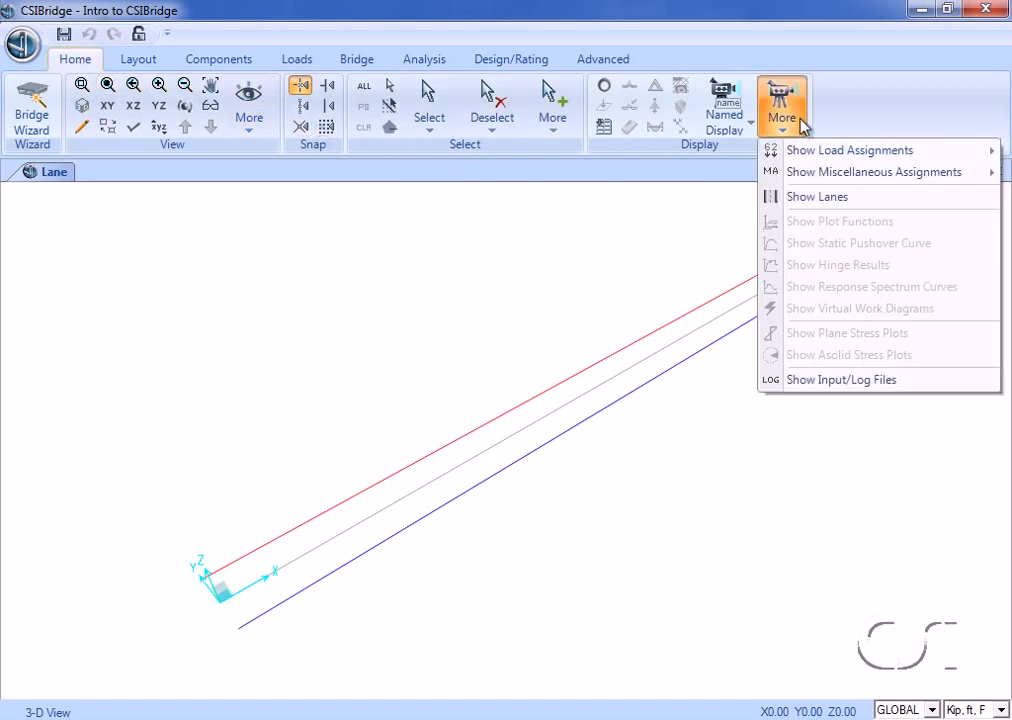
pyautogui.click(810, 200)
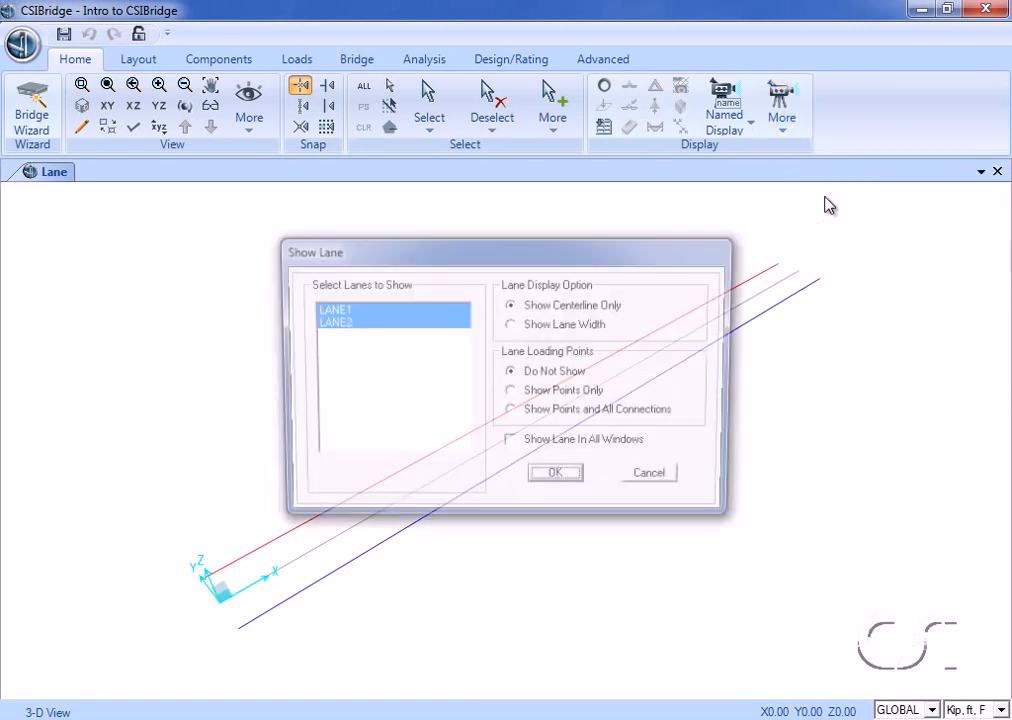
pyautogui.click(511, 327)
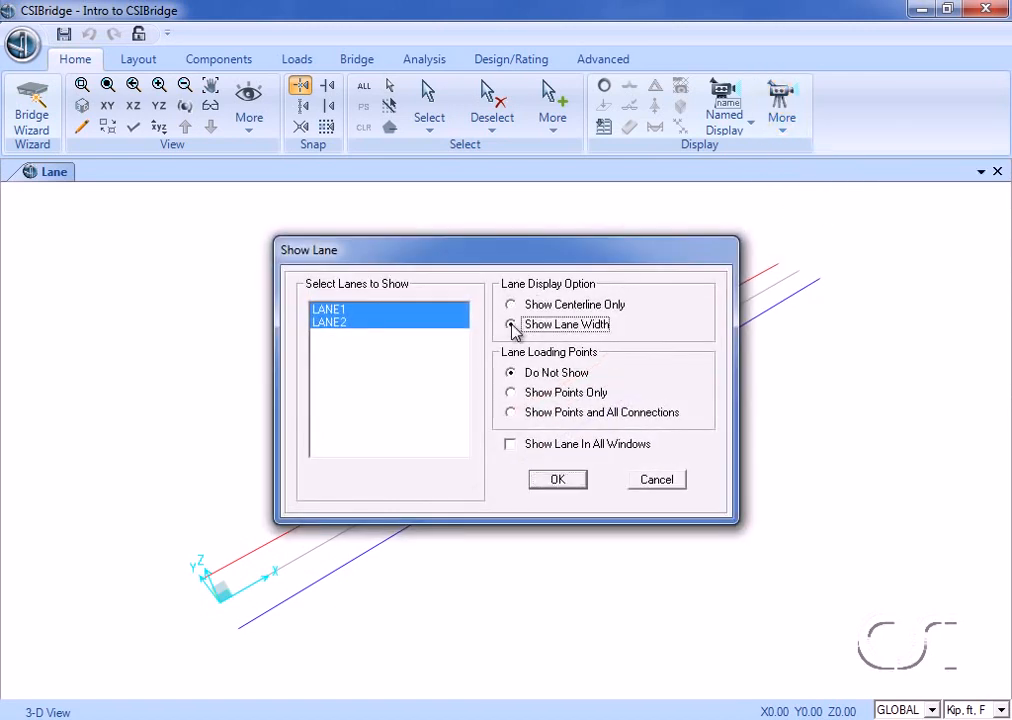
pyautogui.click(558, 481)
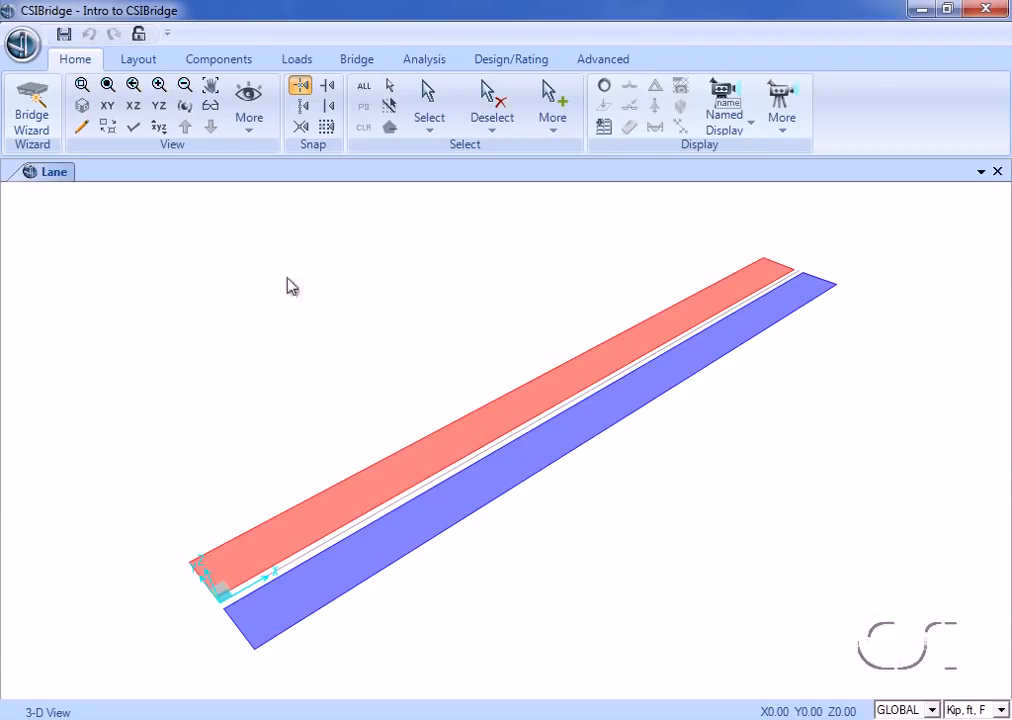
# Review the list of defined material properties, keeping A992Fy50 as the current material.
pyautogui.click(237, 61)
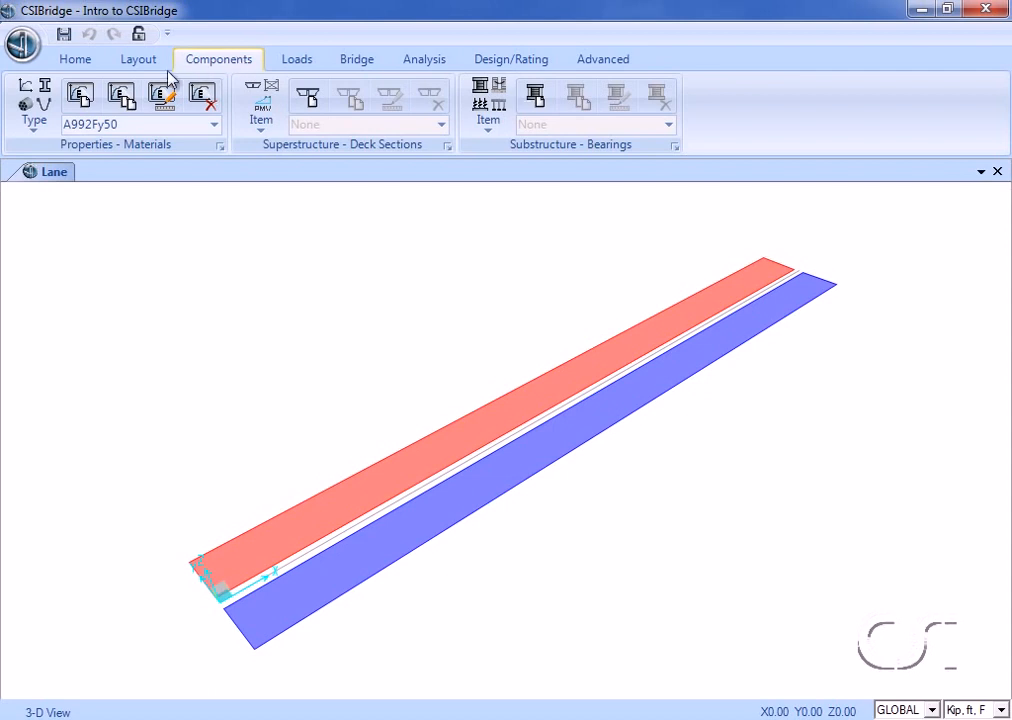
pyautogui.click(49, 100)
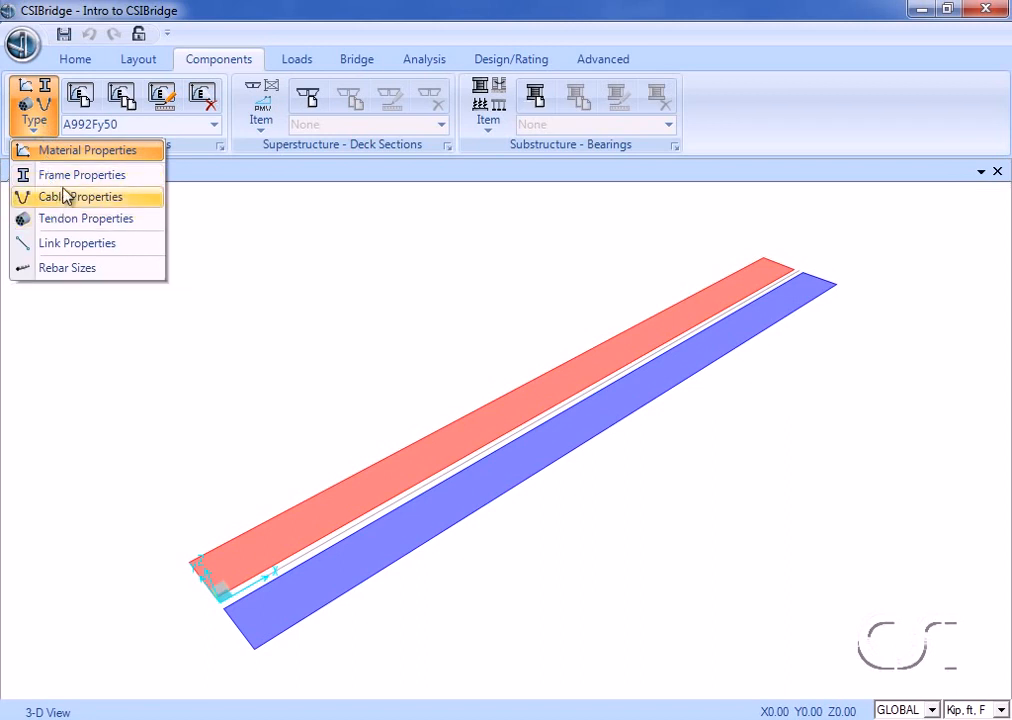
pyautogui.click(70, 155)
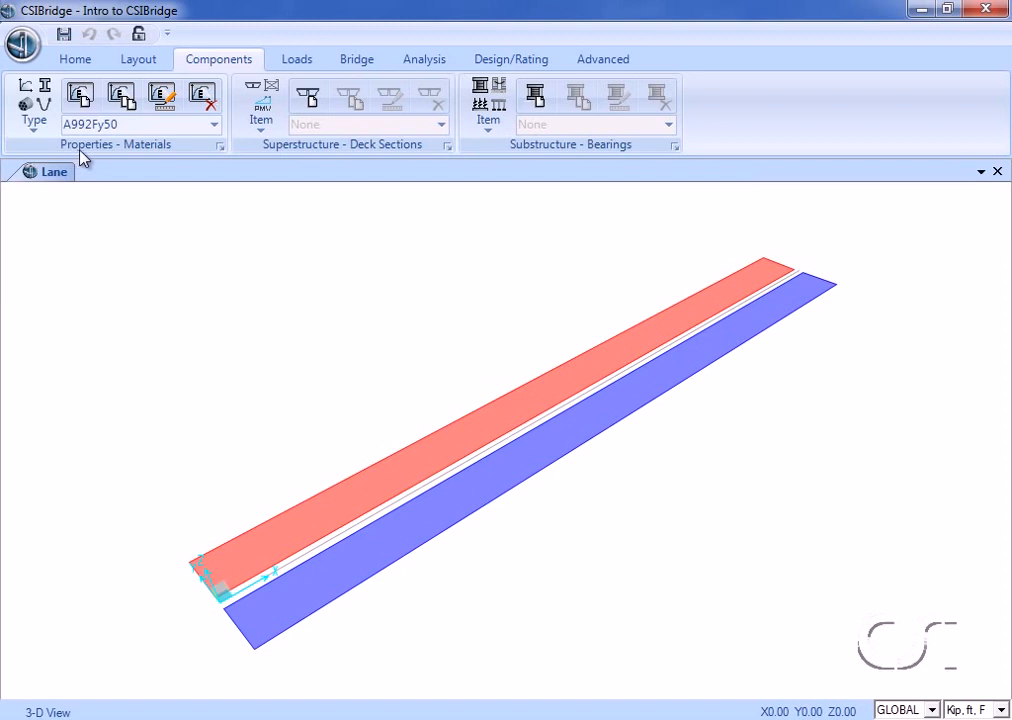
pyautogui.click(147, 125)
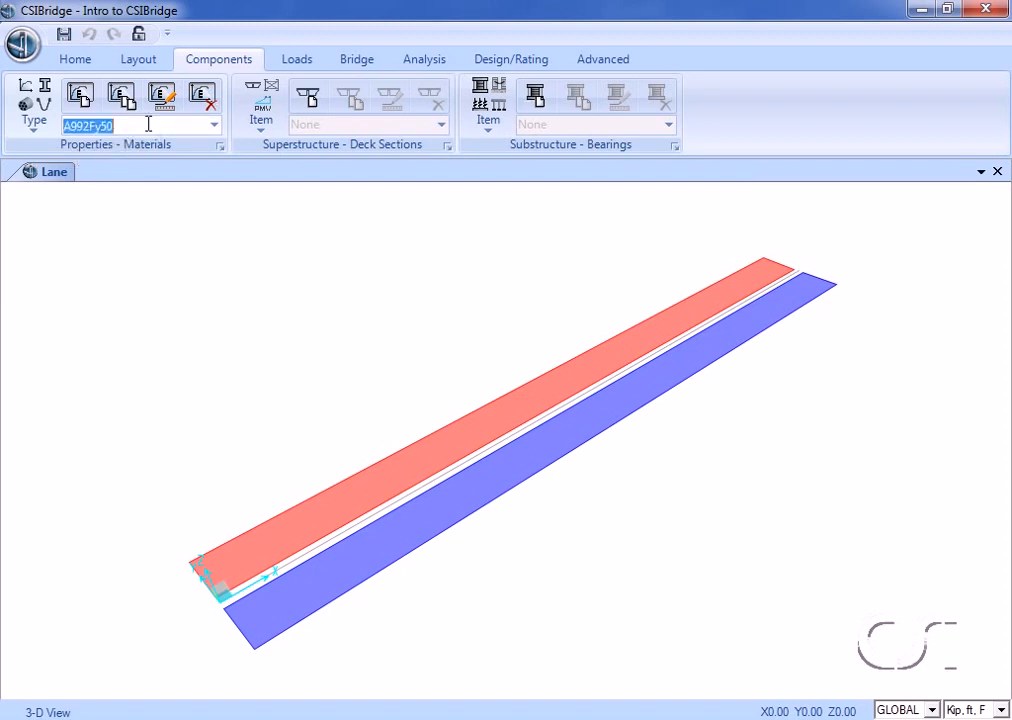
pyautogui.click(215, 127)
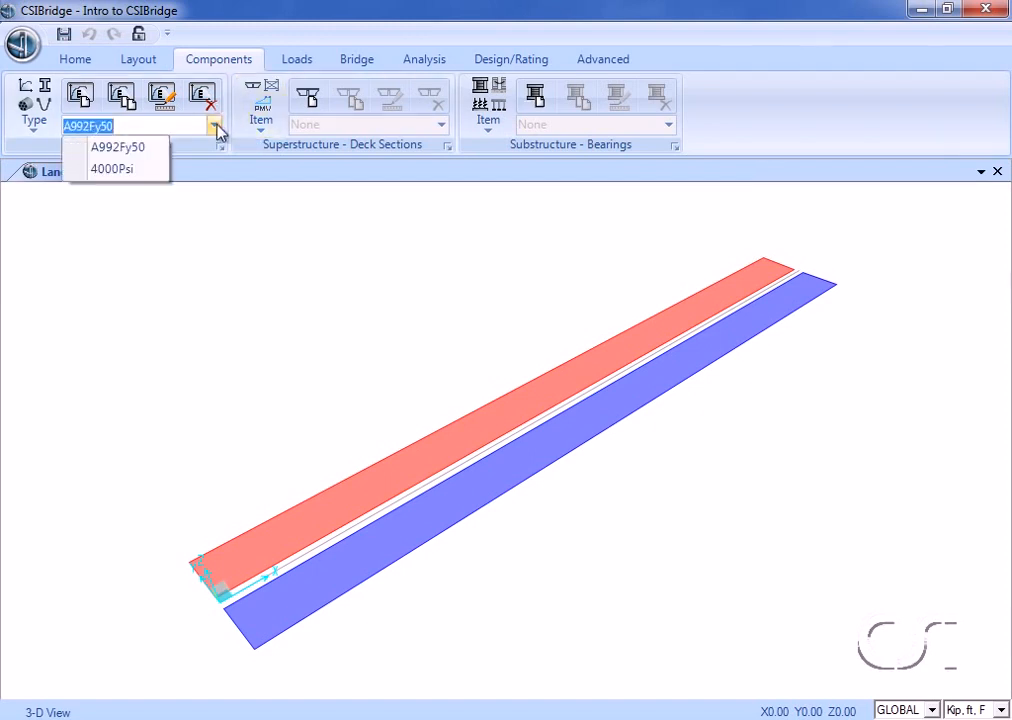
pyautogui.click(150, 148)
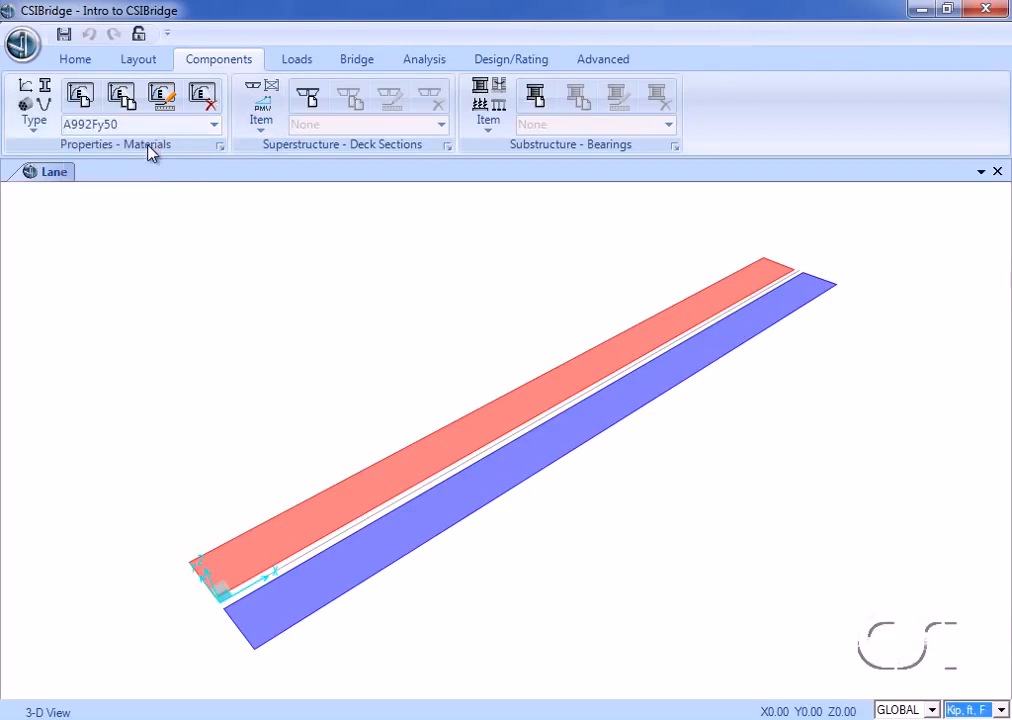
# Define a concrete box girder deck section of type Ext. Girders Vertical, reviewing its section data and accepting the default dimensions.
pyautogui.click(262, 118)
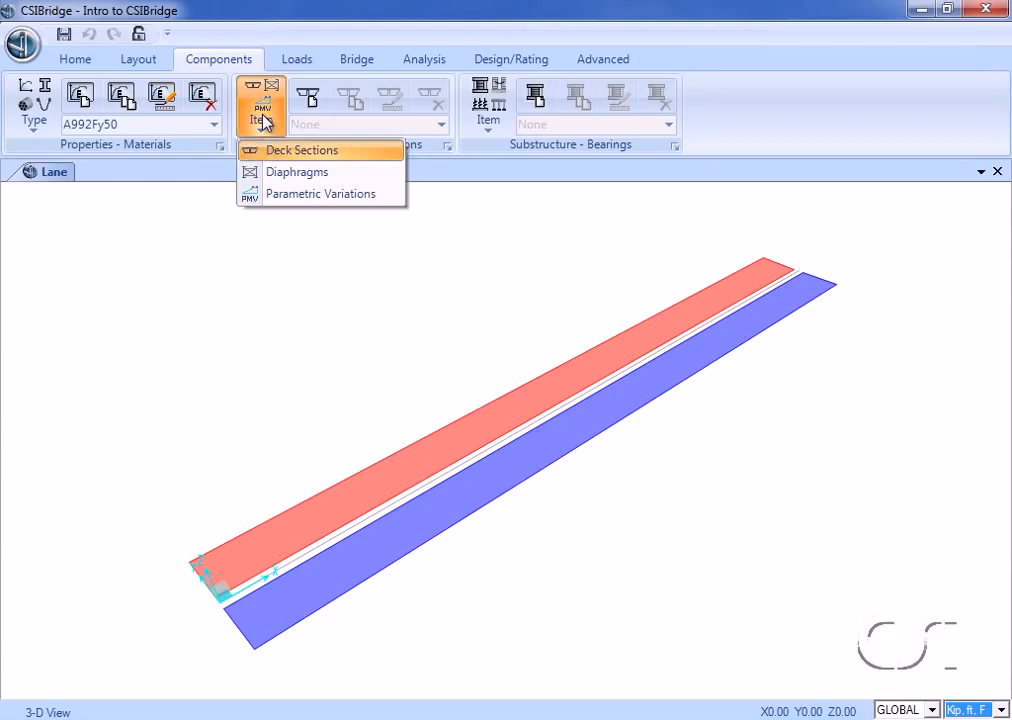
pyautogui.click(302, 152)
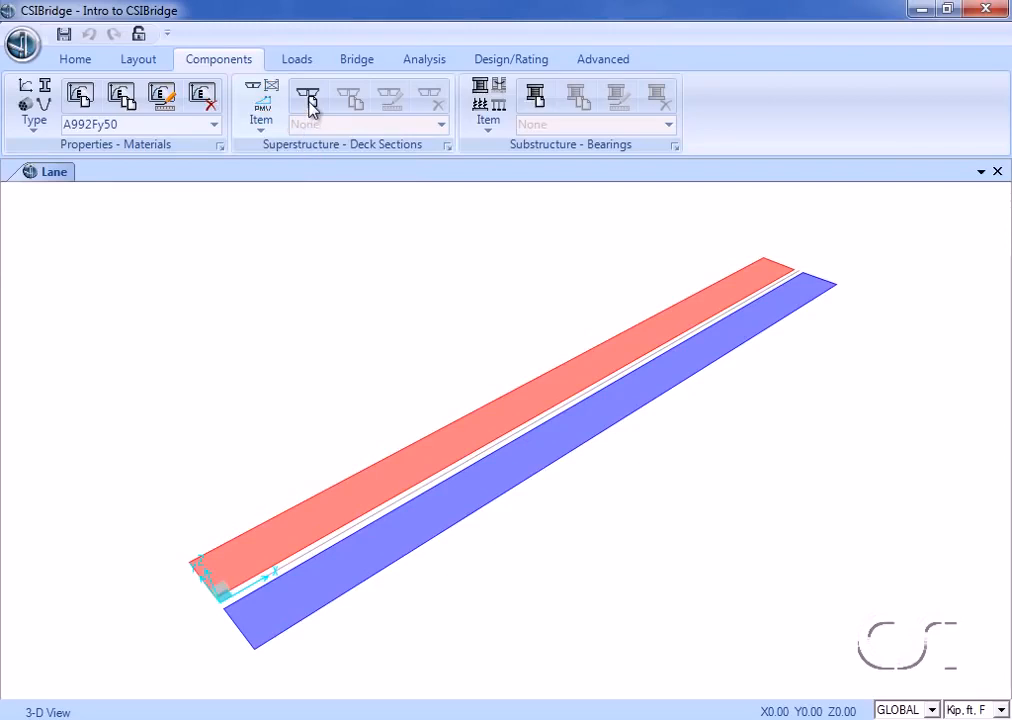
pyautogui.click(309, 105)
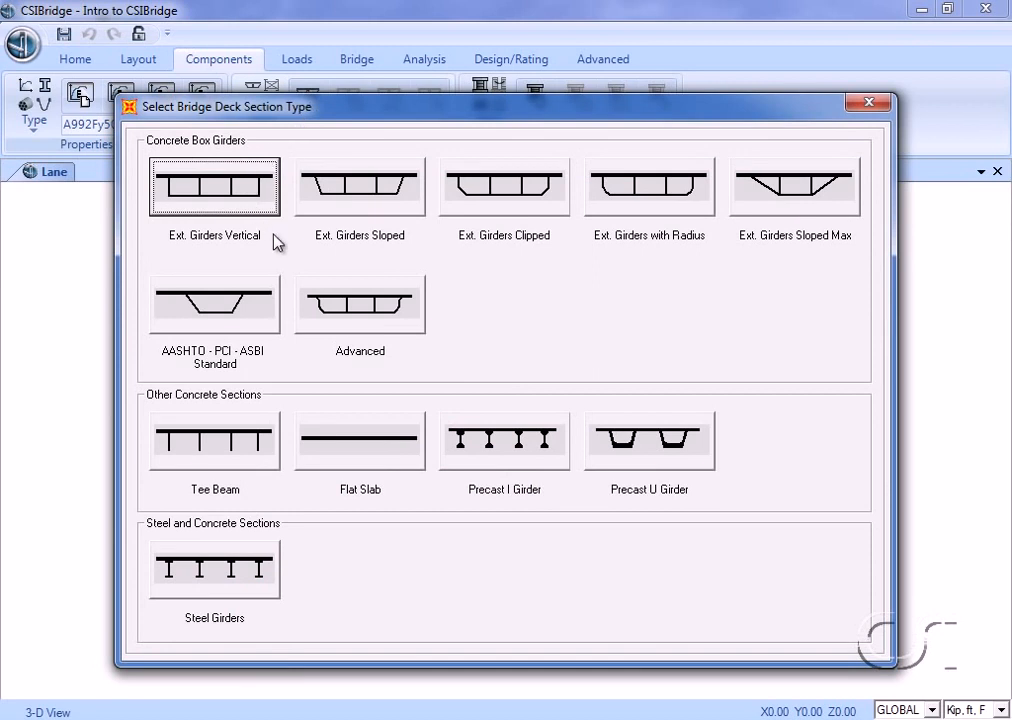
pyautogui.click(234, 198)
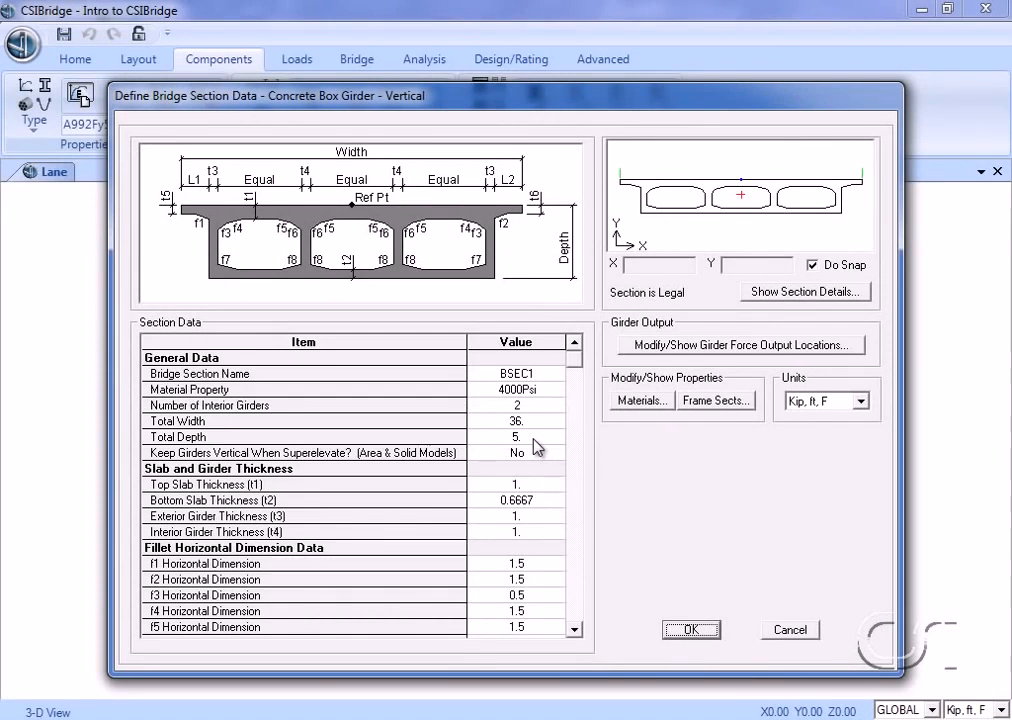
pyautogui.click(576, 630)
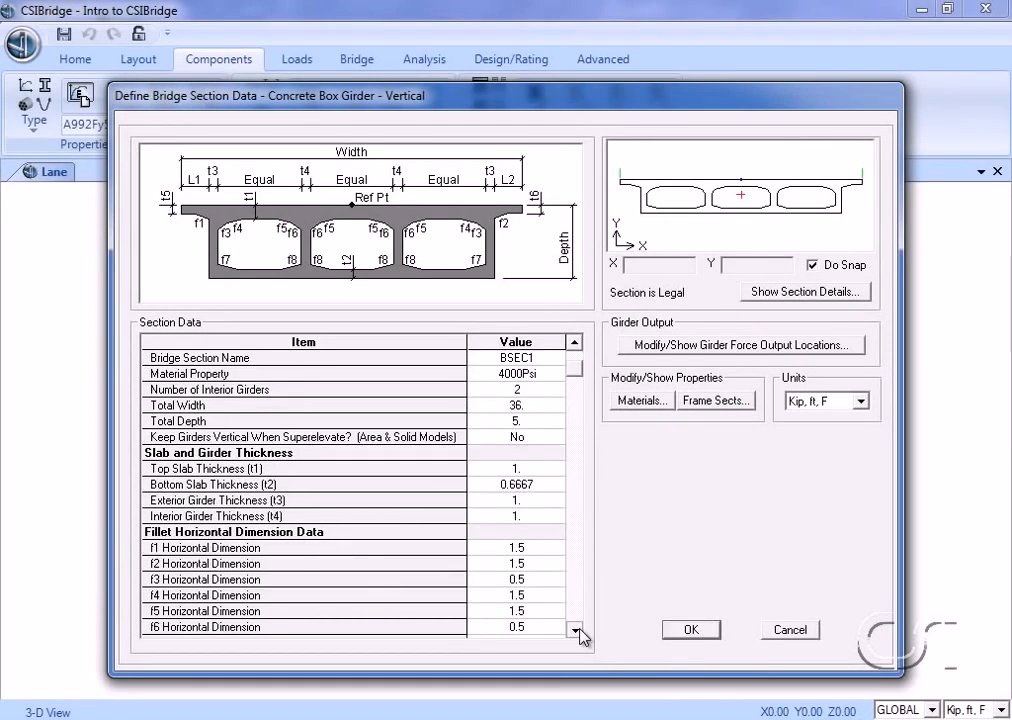
pyautogui.click(576, 630)
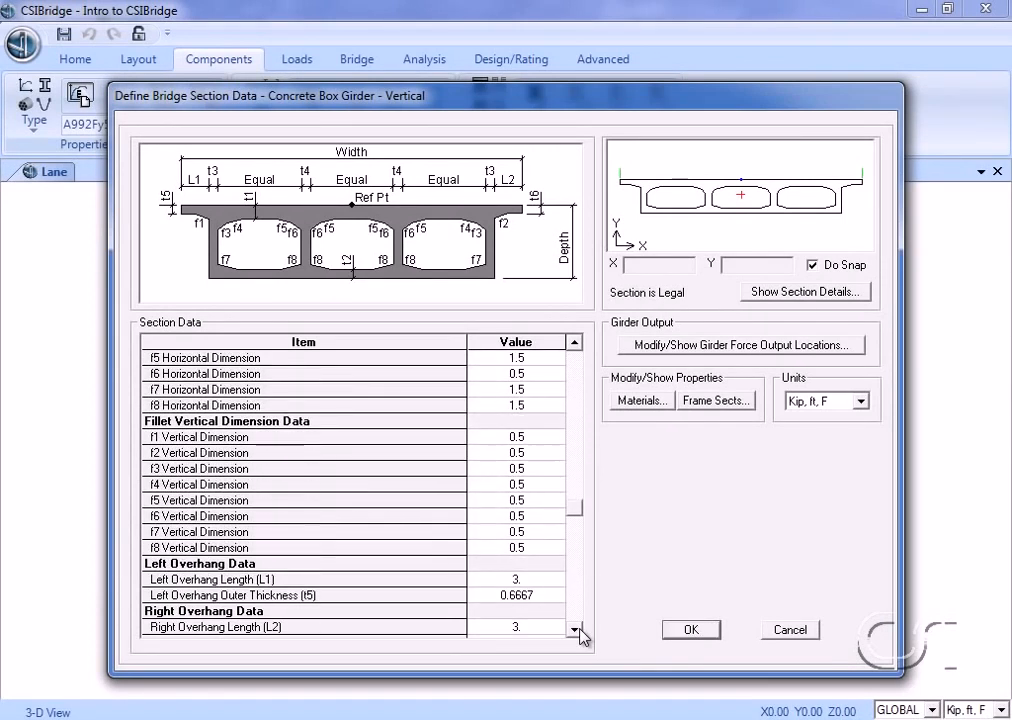
pyautogui.click(690, 630)
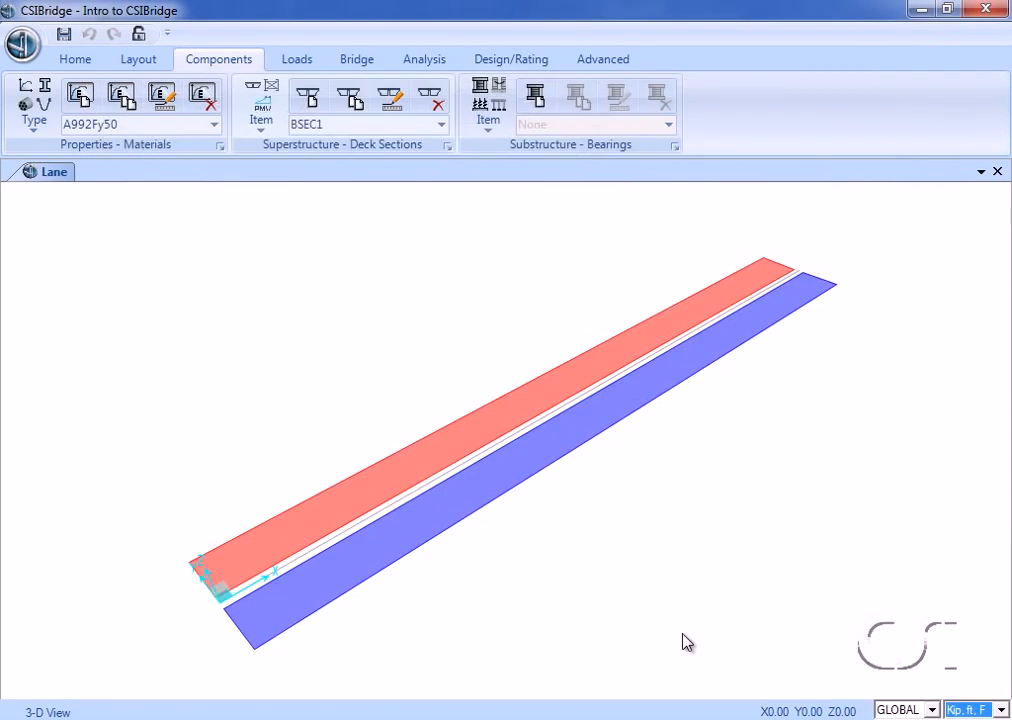
# Define a solid superstructure diaphragm named DIAPHRAGM with a thickness of 1 ft.
pyautogui.click(261, 120)
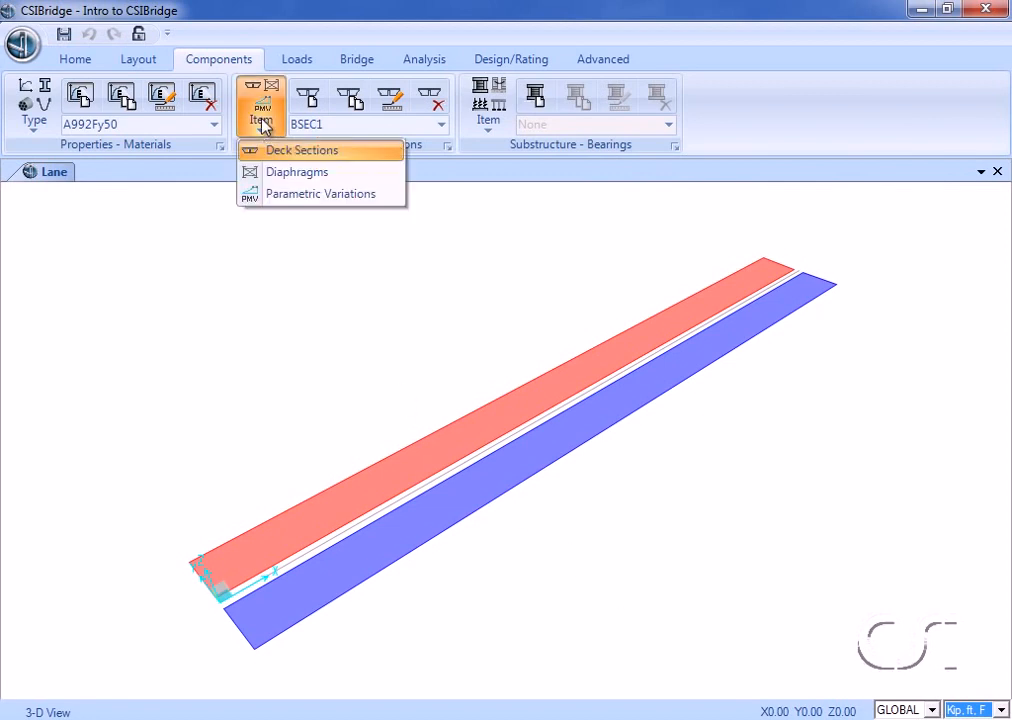
pyautogui.click(299, 174)
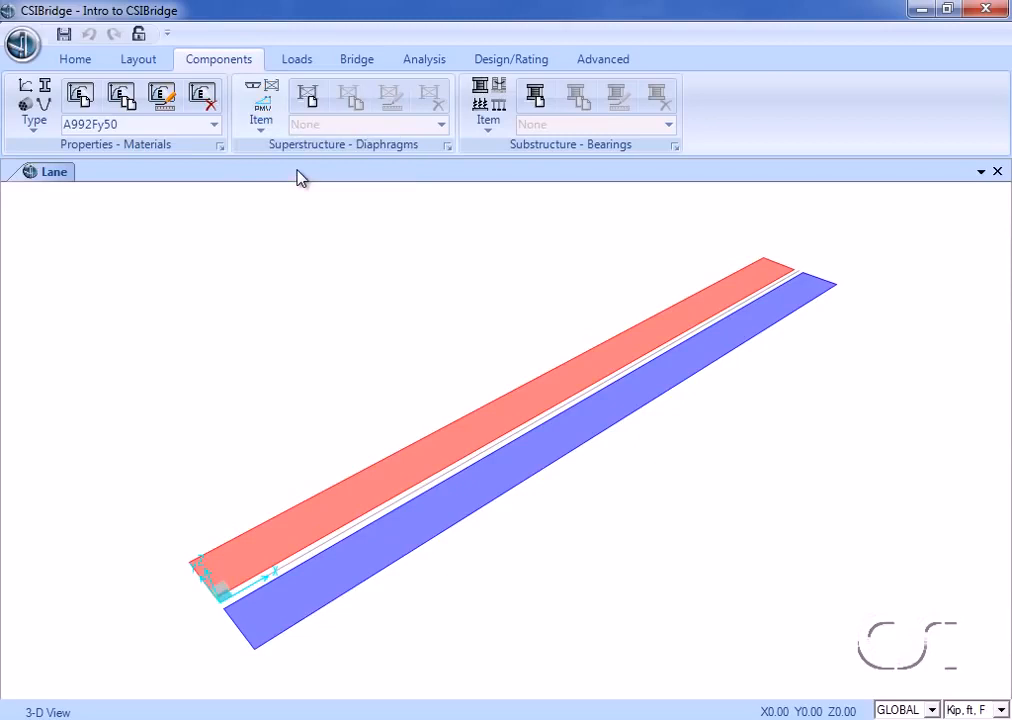
pyautogui.click(308, 95)
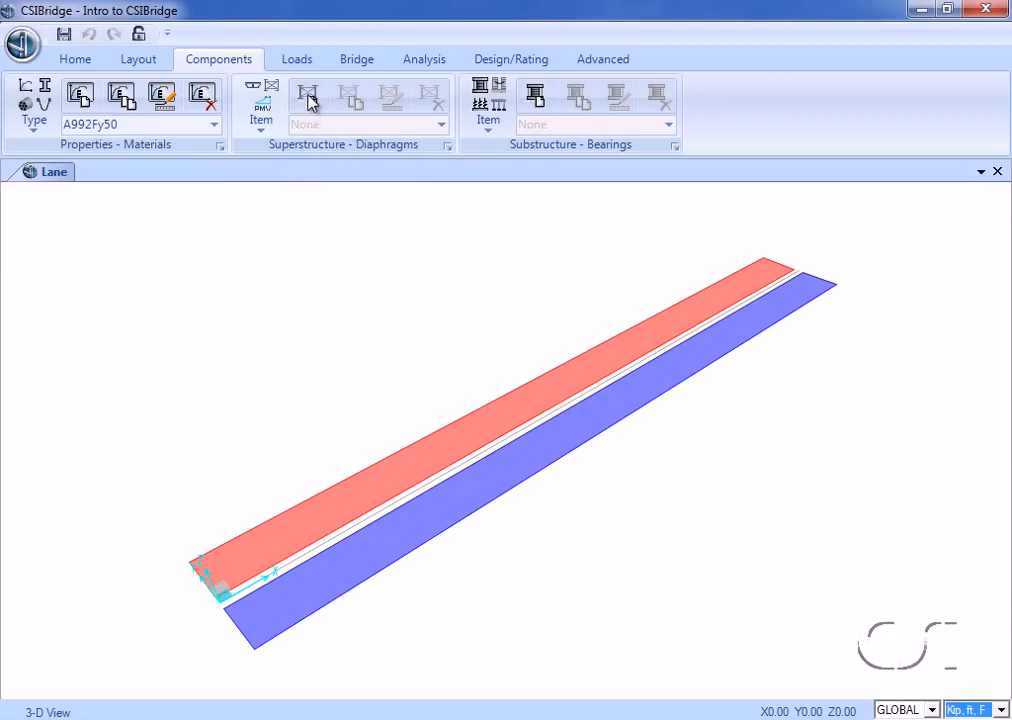
pyautogui.doubleClick(592, 233)
pyautogui.write('DIAP')
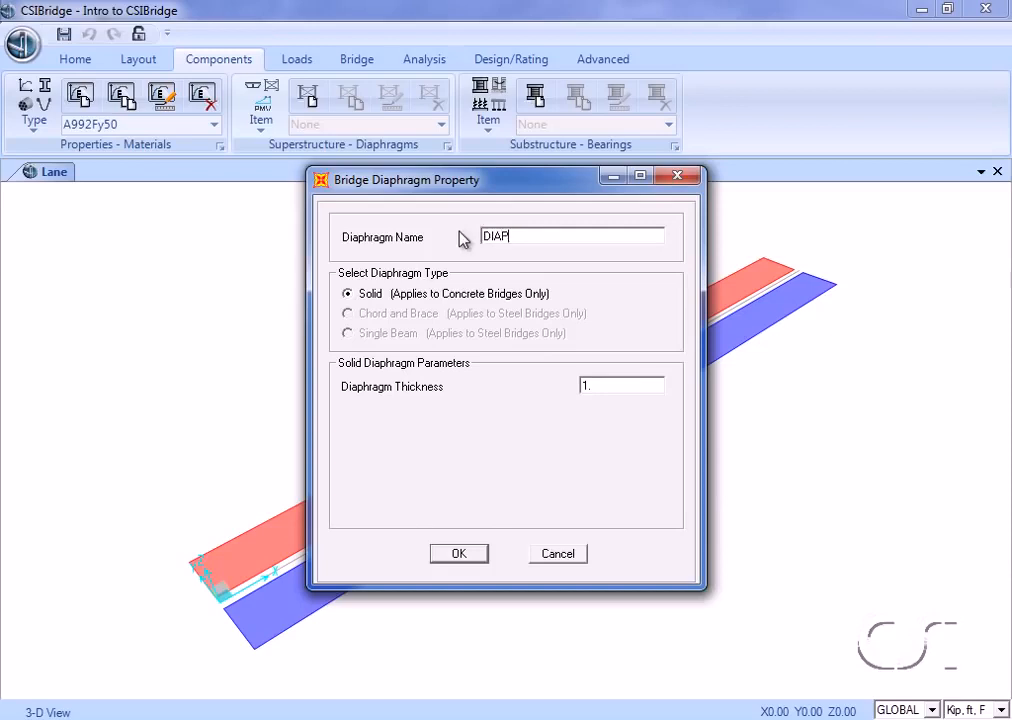
pyautogui.write('HRAGM')
pyautogui.click(585, 385)
pyautogui.write('1.')
pyautogui.click(463, 557)
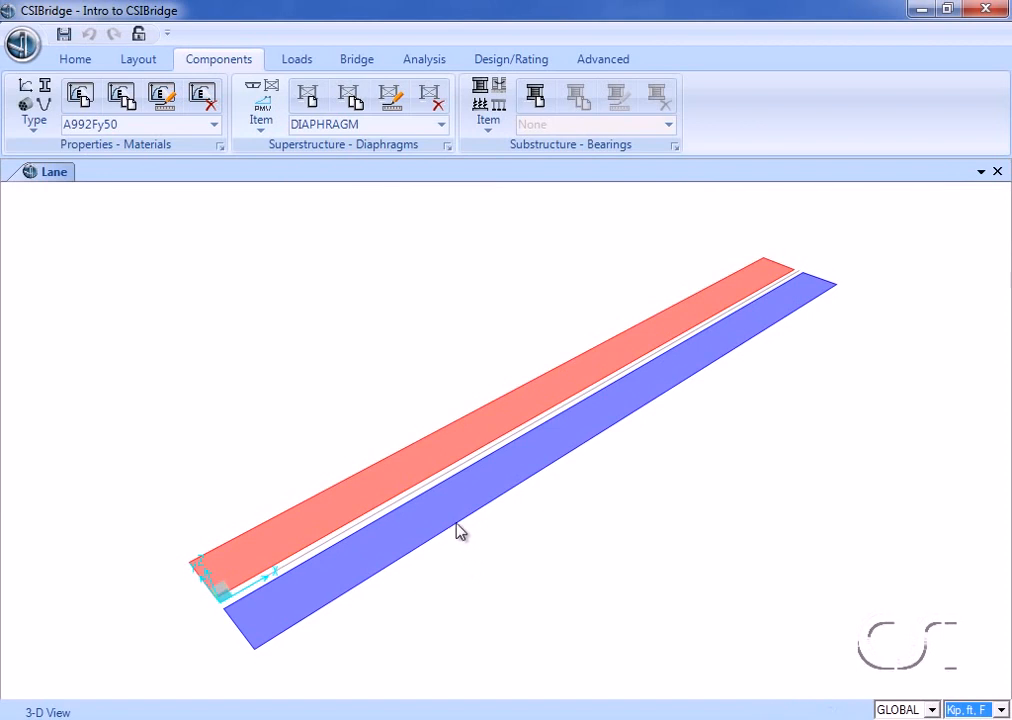
# Create a superstructure parametric variation with a Parabola End Point and Initial Slope segment at distance 90 ft and dimension change 5 ft.
pyautogui.click(263, 120)
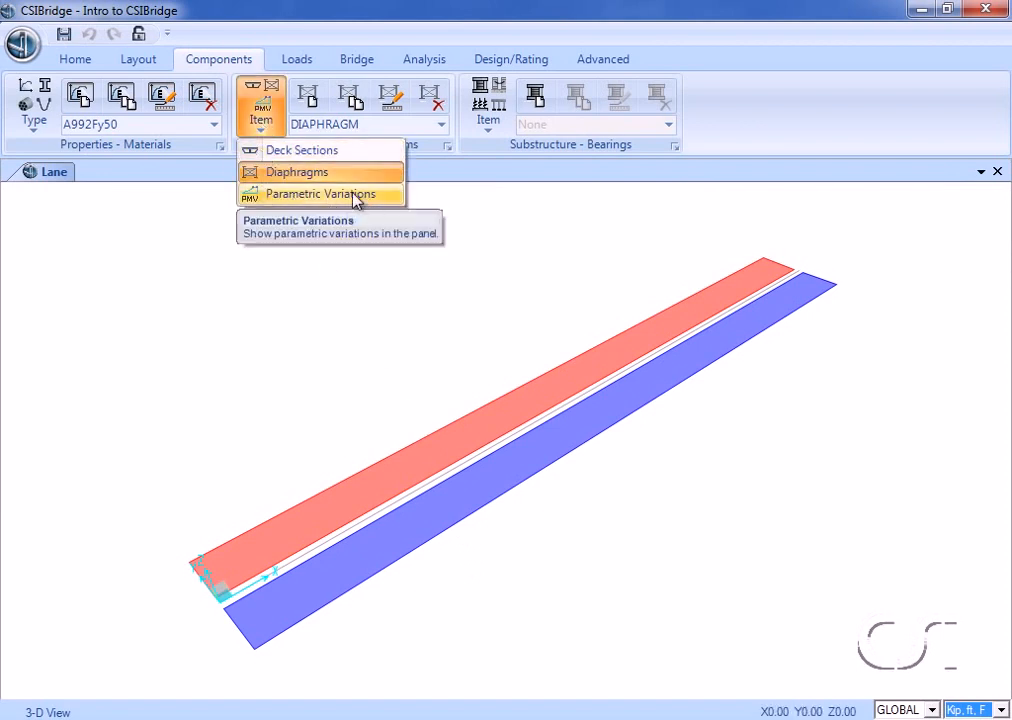
pyautogui.click(302, 195)
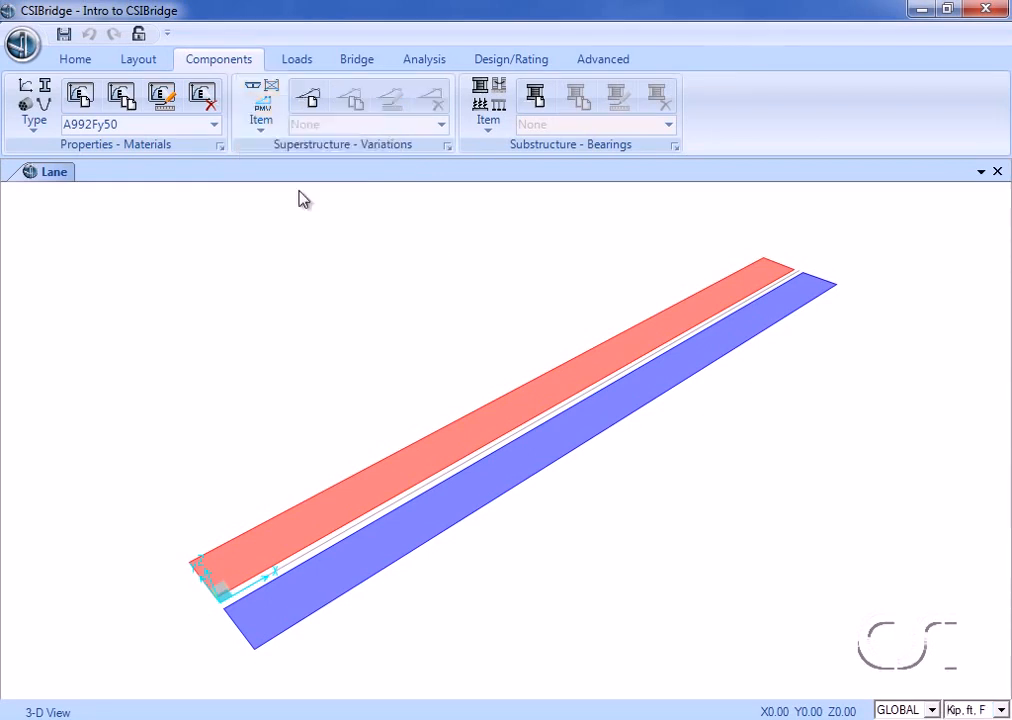
pyautogui.click(313, 105)
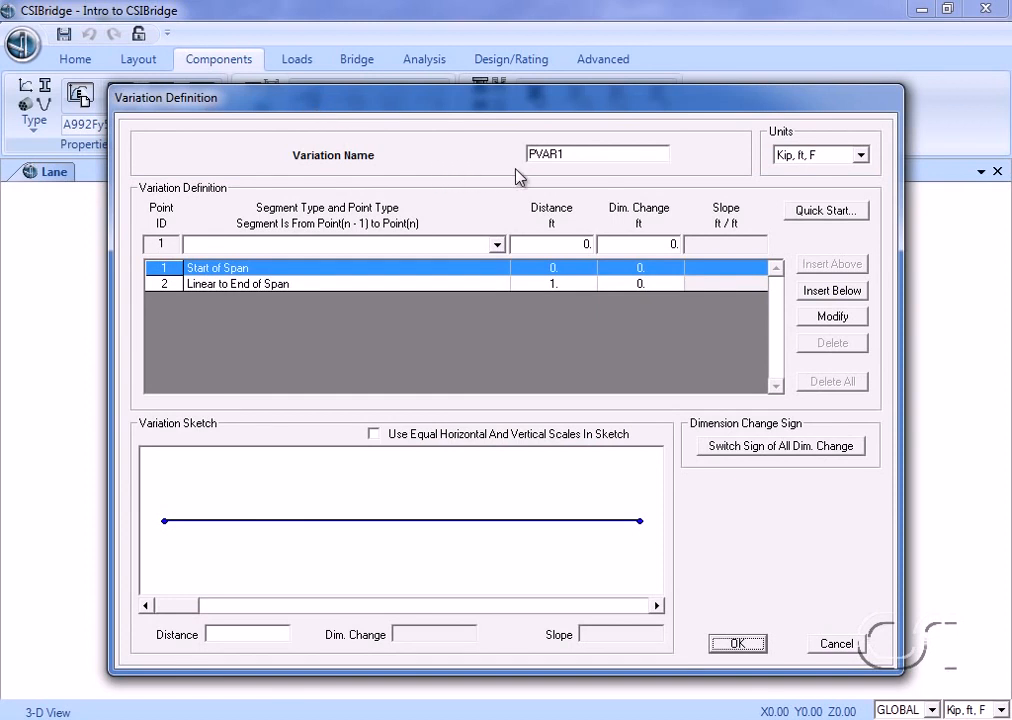
pyautogui.click(497, 245)
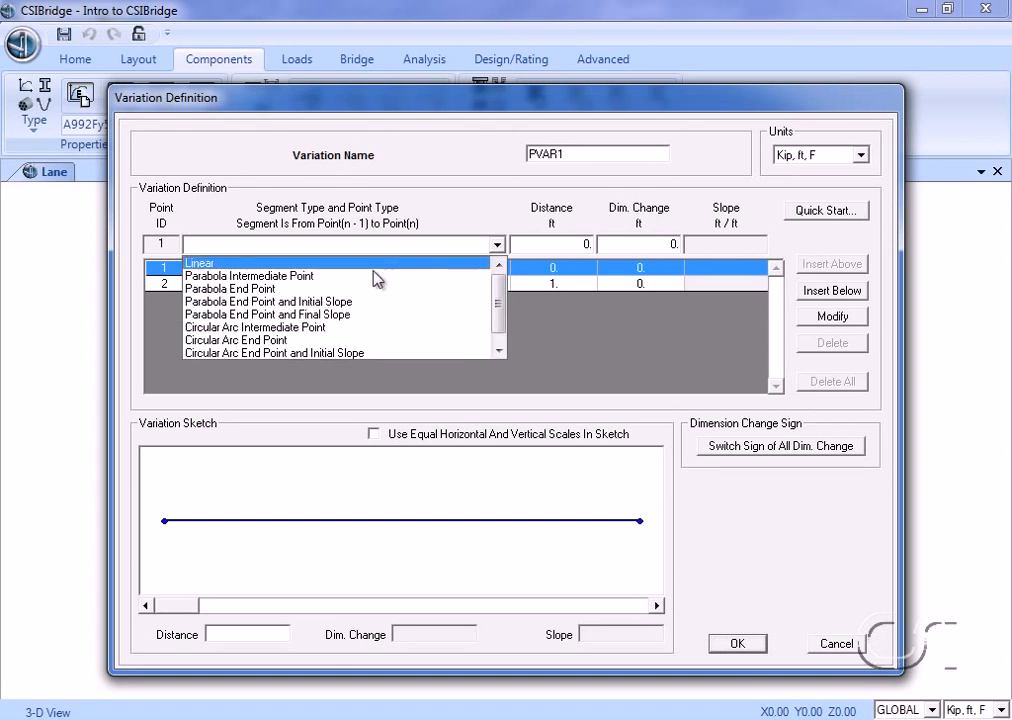
pyautogui.click(344, 304)
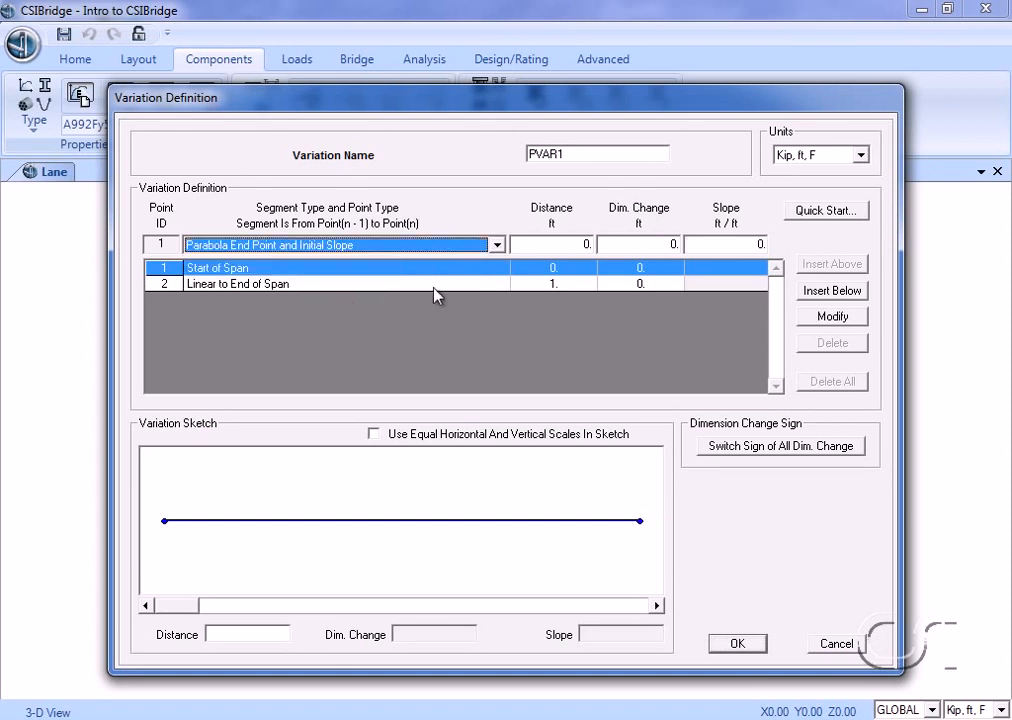
pyautogui.click(580, 244)
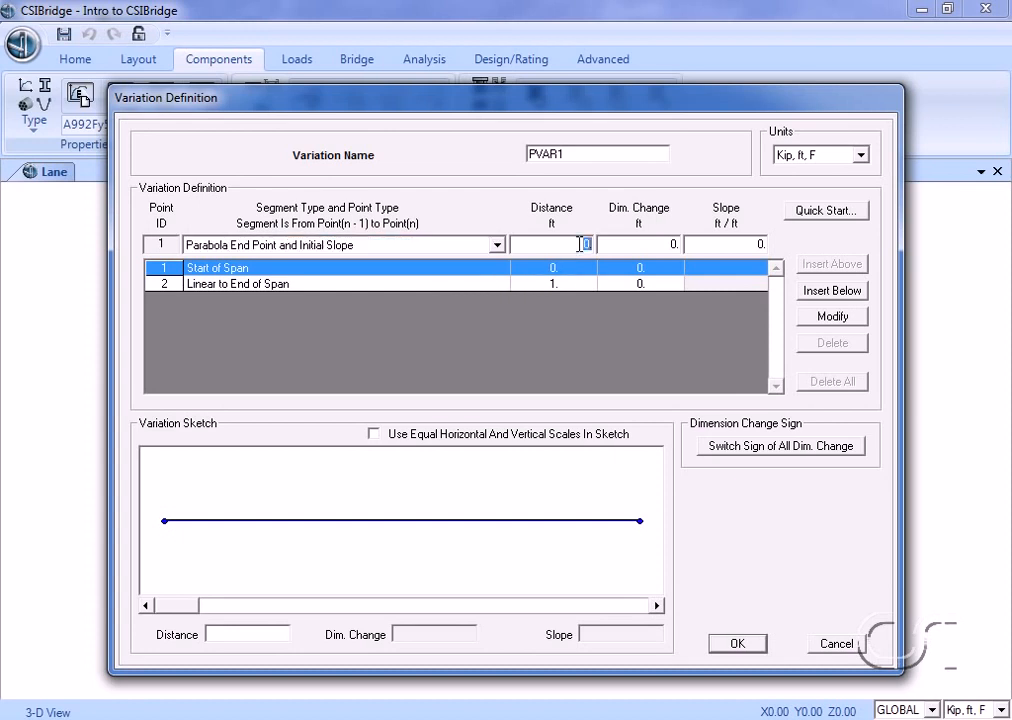
pyautogui.write('90')
pyautogui.click(676, 240)
pyautogui.write('5')
pyautogui.click(813, 292)
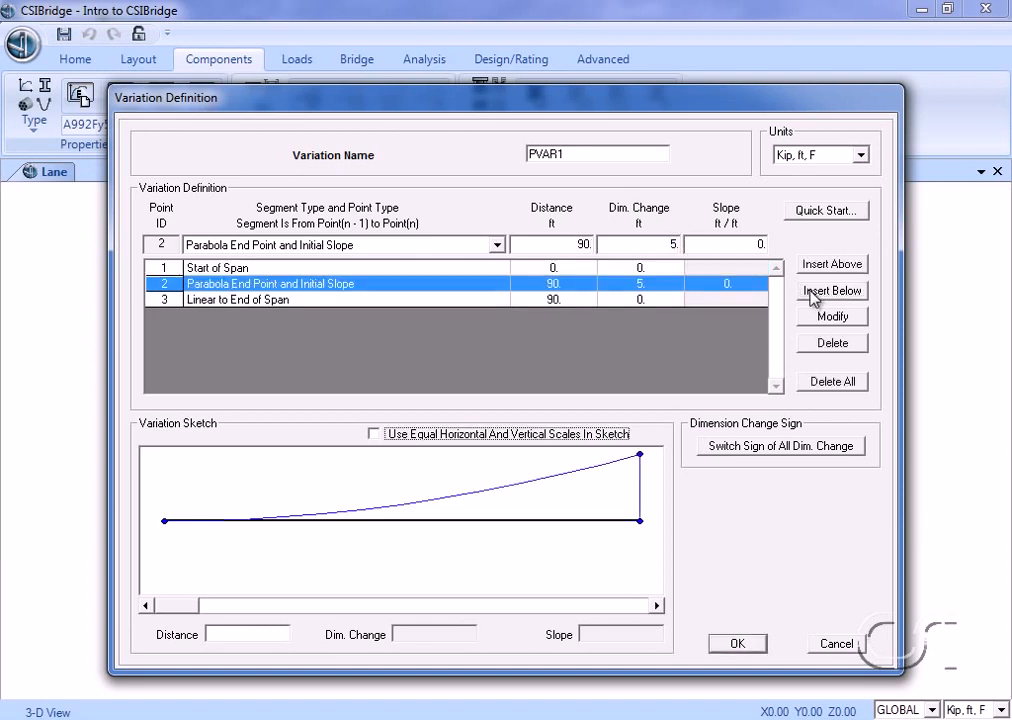
# Modify the variation's Linear to End of Span point to distance 100 ft and dimension change 5 ft, and accept the definition.
pyautogui.click(497, 301)
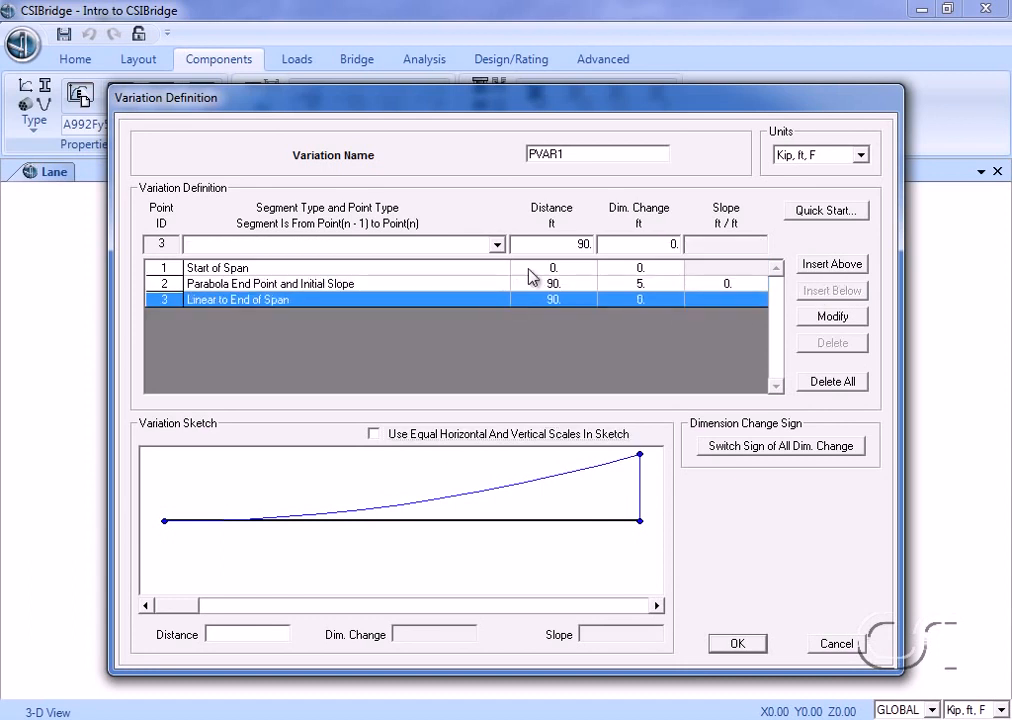
pyautogui.click(571, 244)
pyautogui.write('100')
pyautogui.click(669, 245)
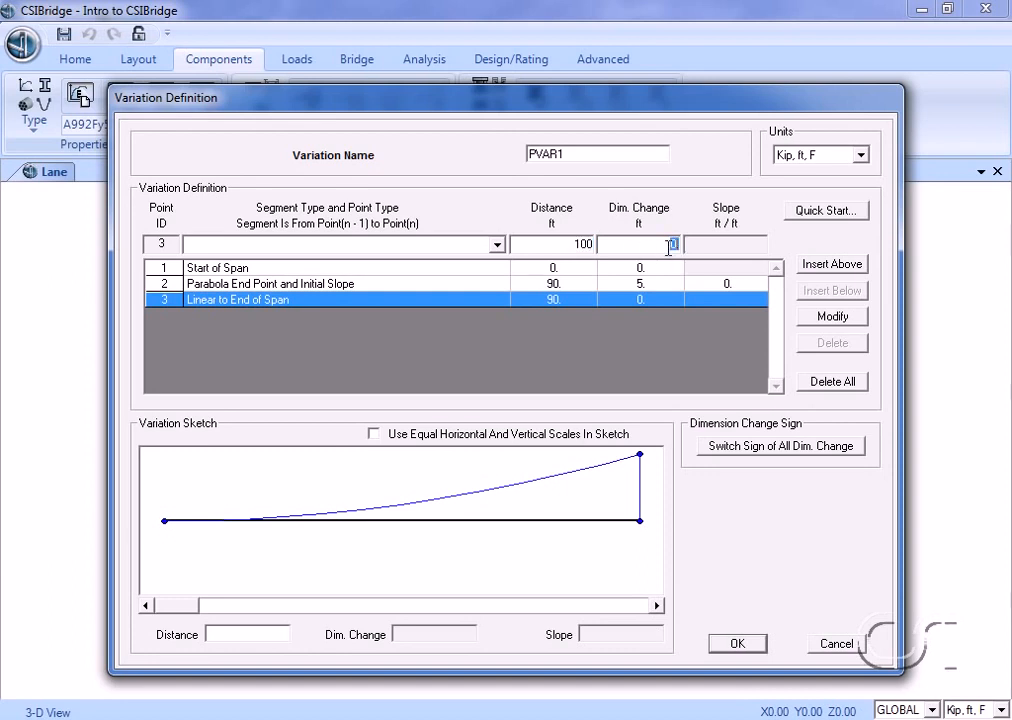
pyautogui.write('5')
pyautogui.click(820, 317)
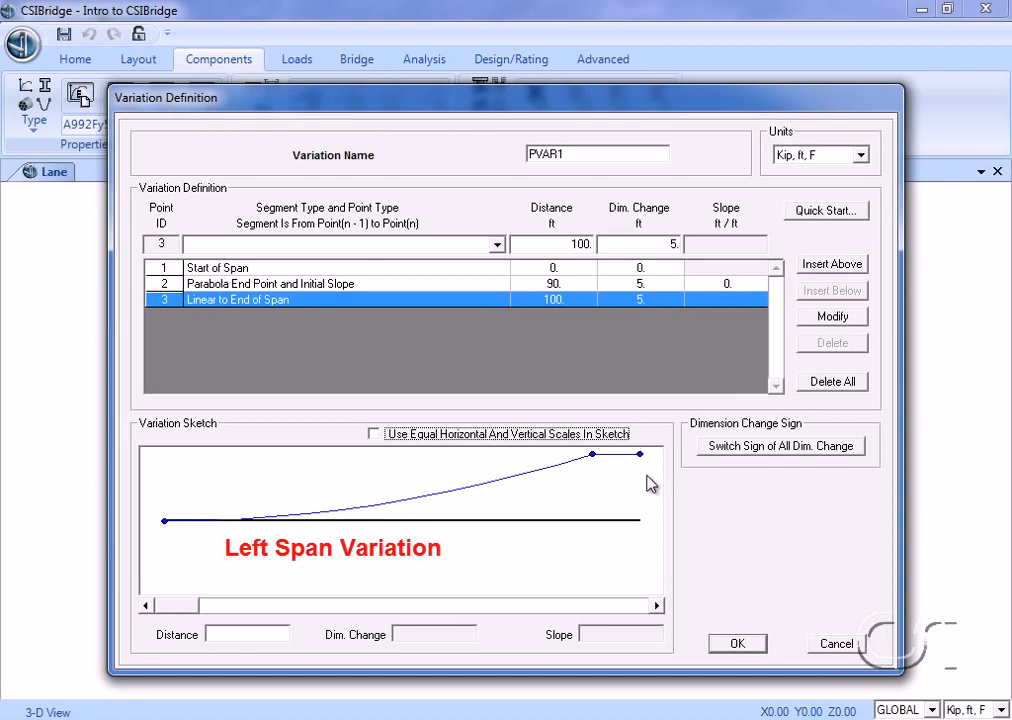
pyautogui.click(737, 645)
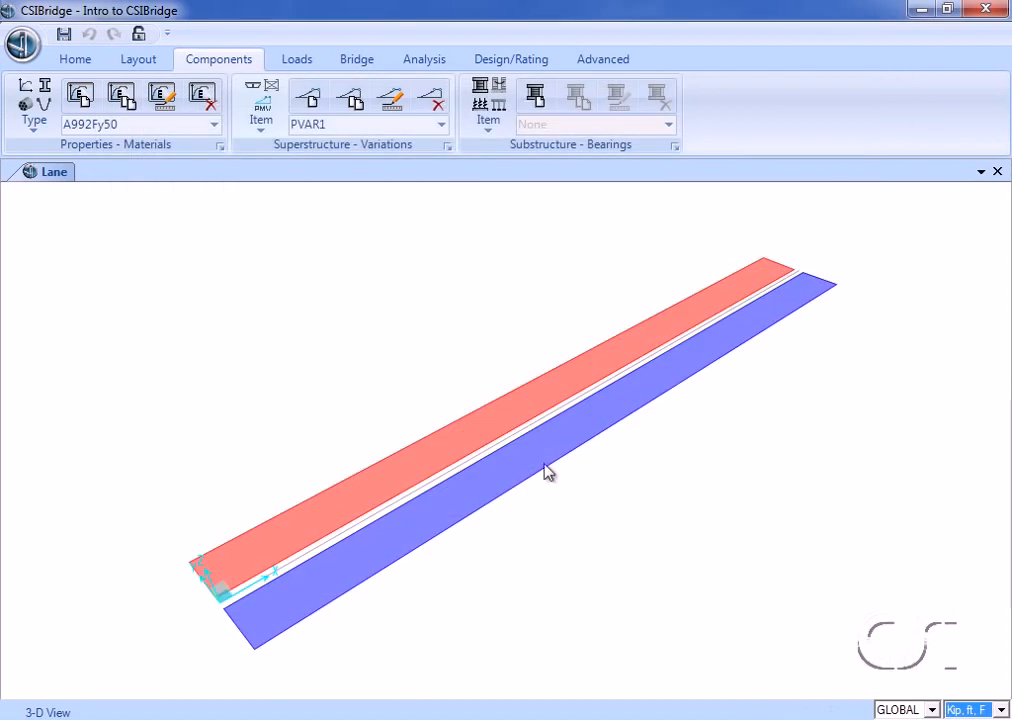
# Create a second parametric variation and set the dimension change at its Start of Span point to 5 ft.
pyautogui.click(315, 112)
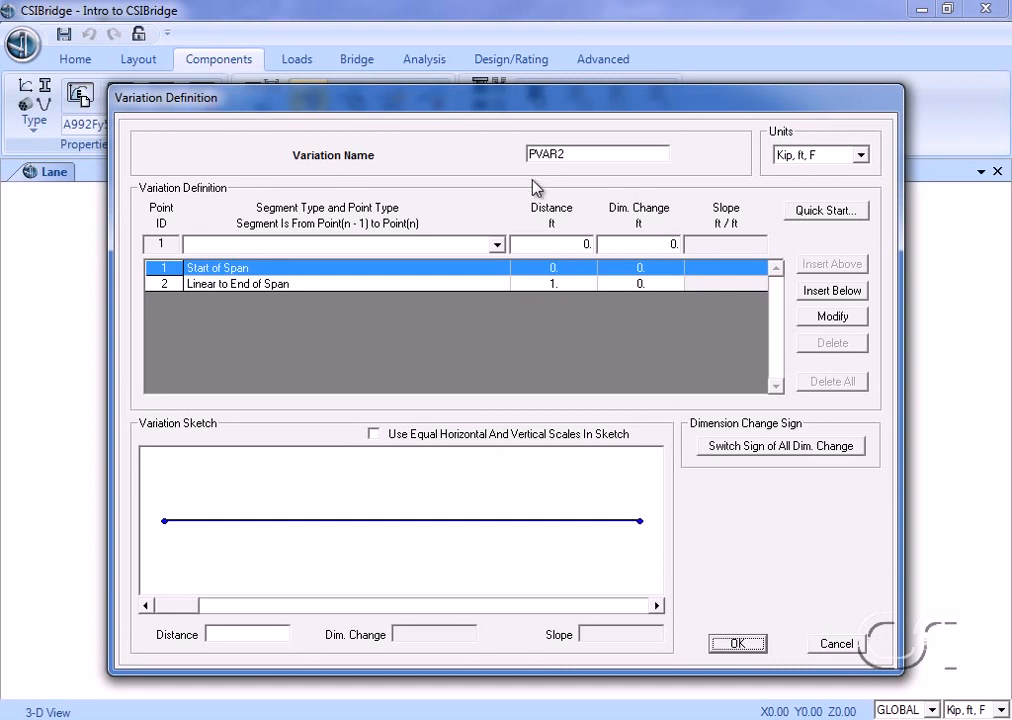
pyautogui.click(651, 245)
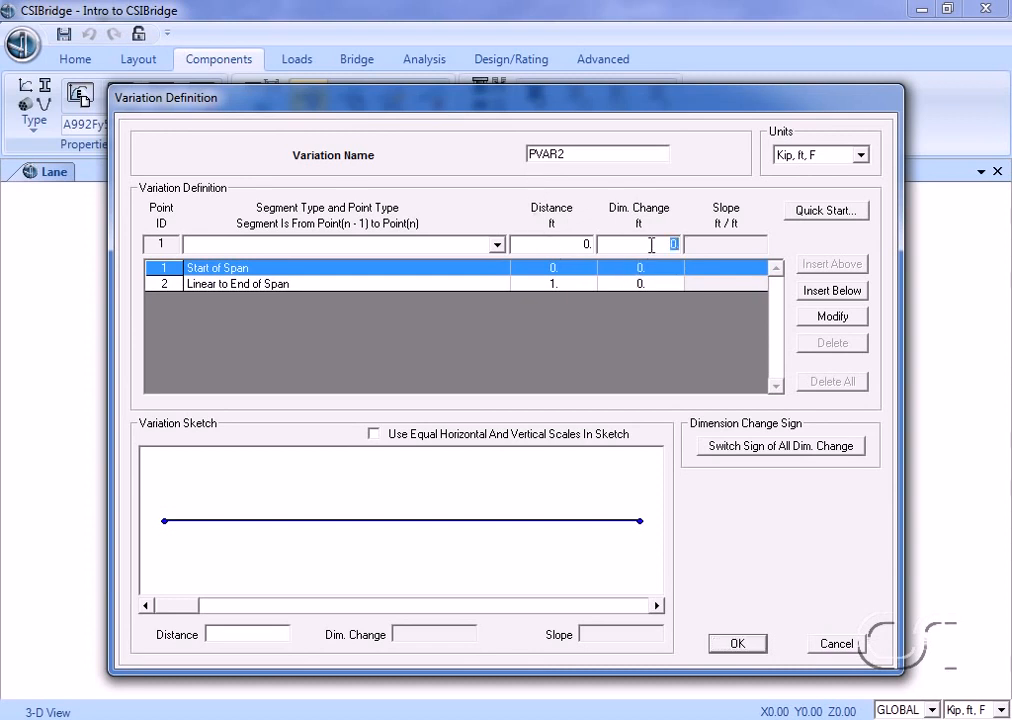
pyautogui.write('5')
pyautogui.click(825, 317)
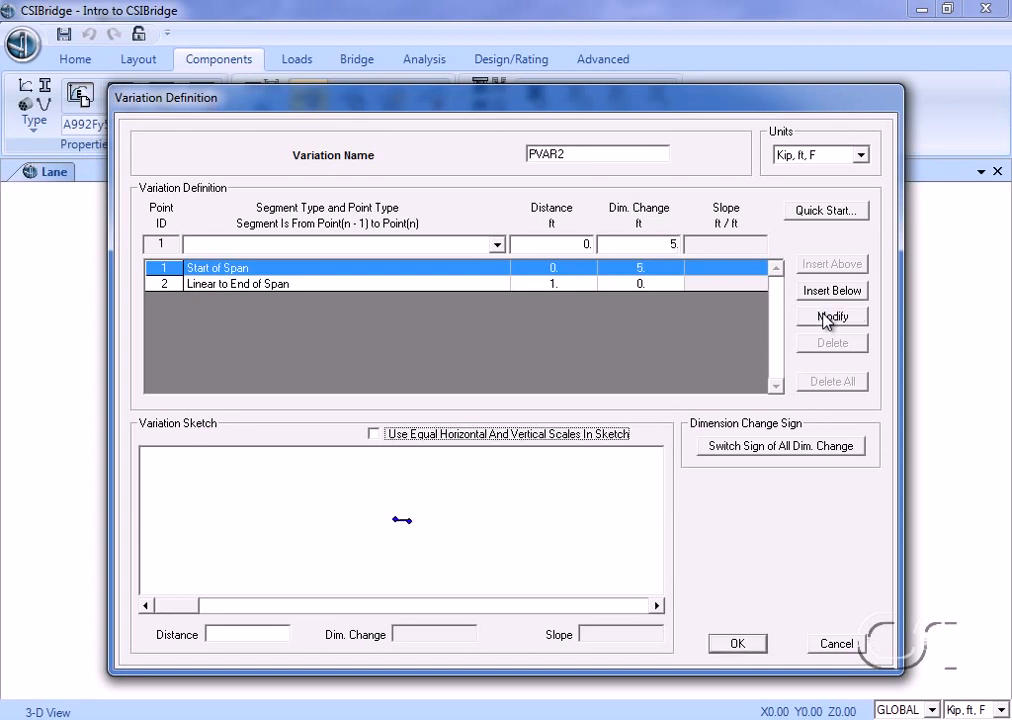
# Insert a Linear segment below the start of span at distance 10 ft with a 5 ft dimension change.
pyautogui.click(496, 245)
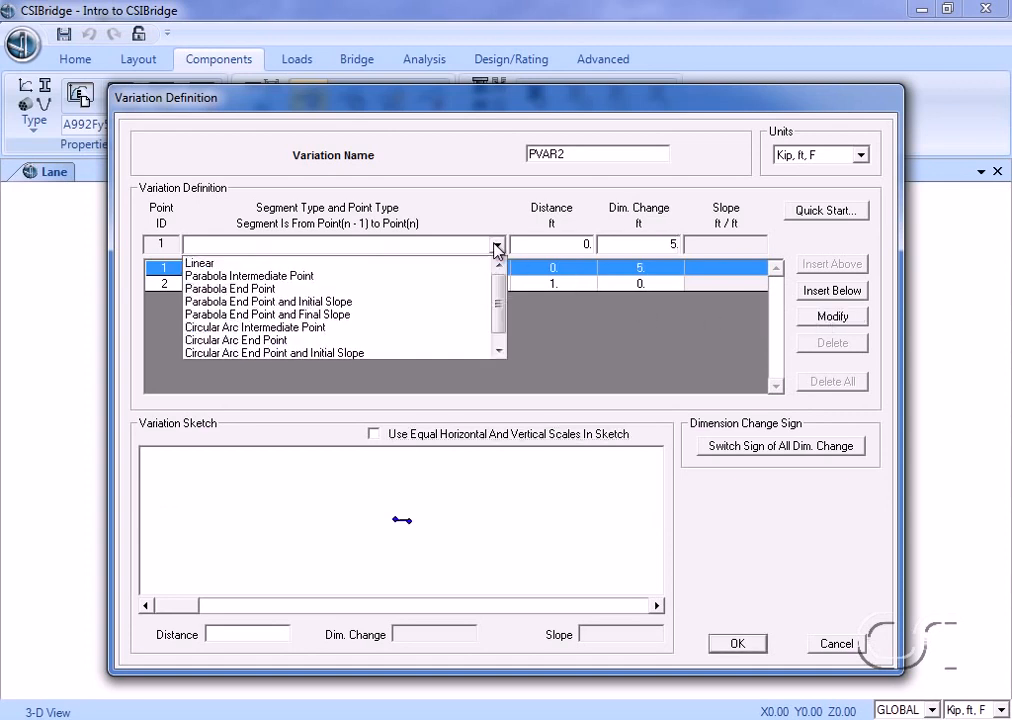
pyautogui.click(238, 265)
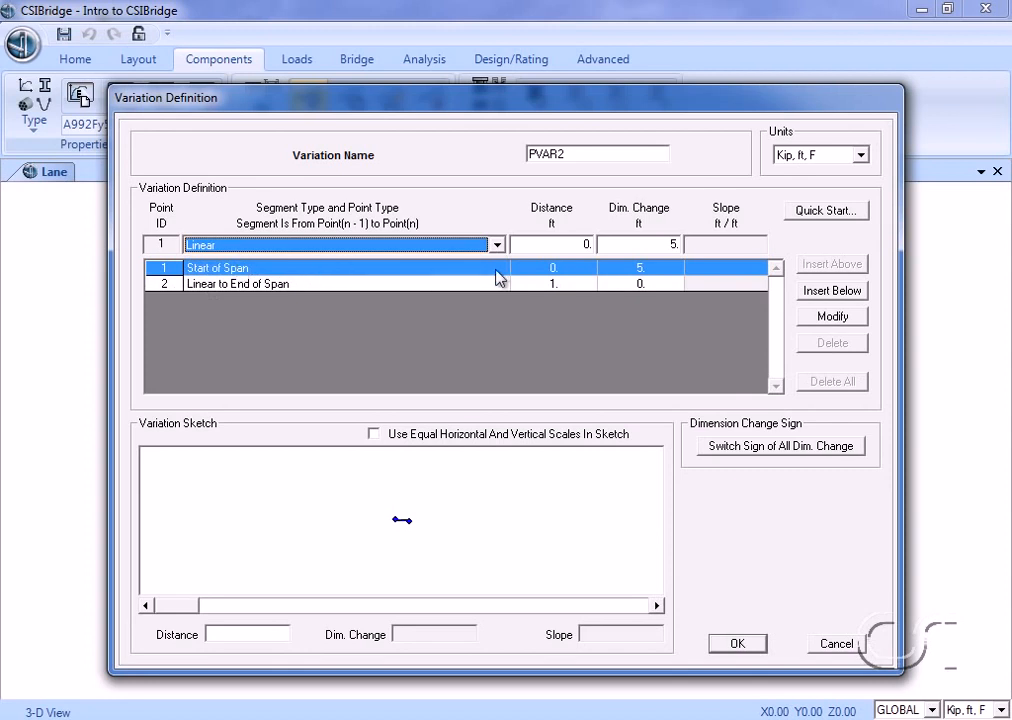
pyautogui.click(557, 241)
pyautogui.write('10')
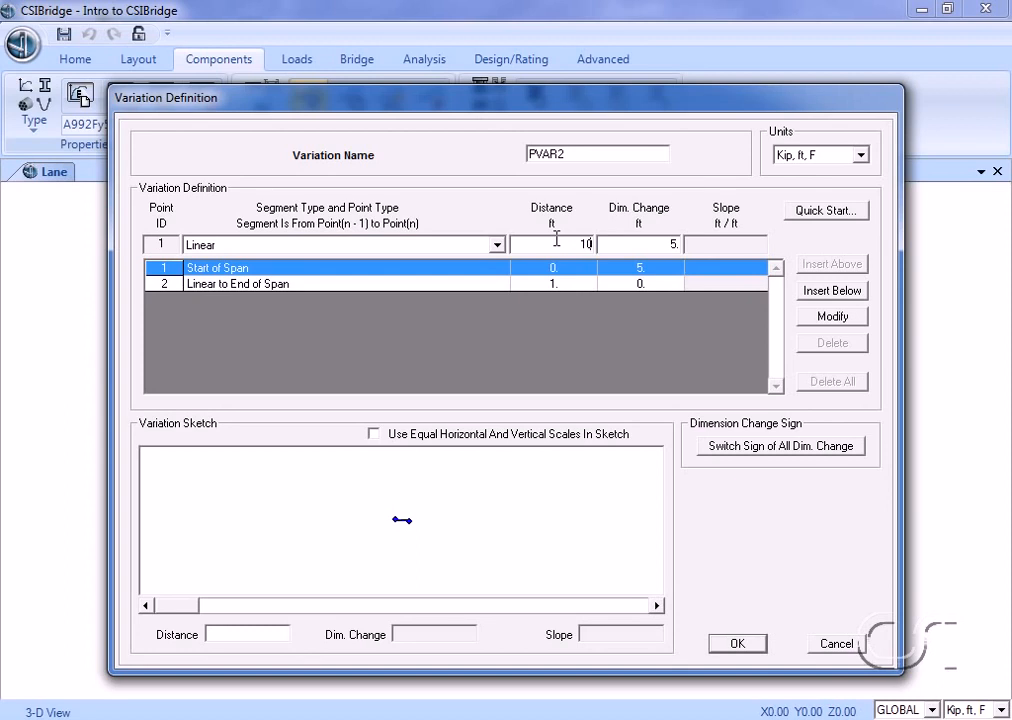
pyautogui.click(821, 293)
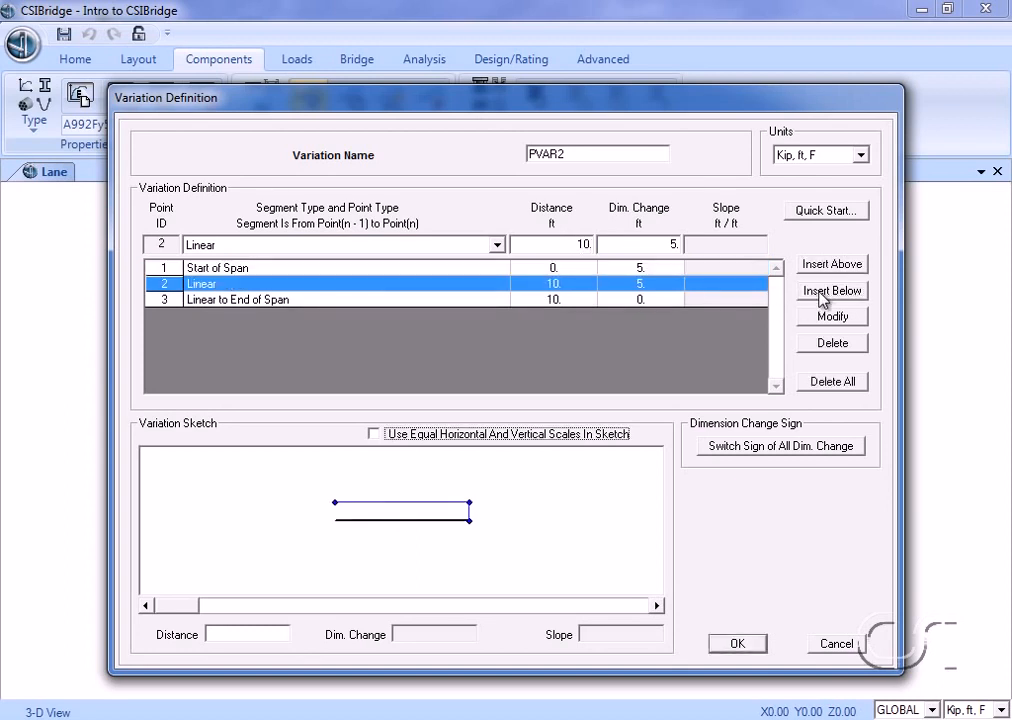
# Insert a Parabola End Point and Final Slope segment at distance 100 ft with dimension change 0 below the linear segment, and accept the variation.
pyautogui.click(470, 248)
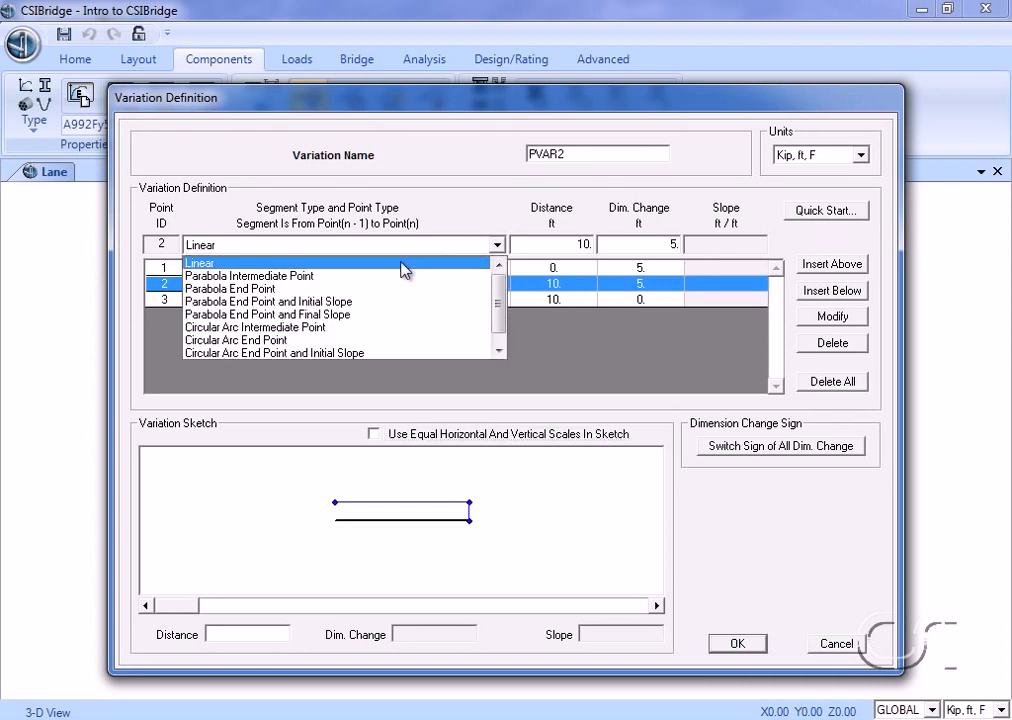
pyautogui.click(331, 314)
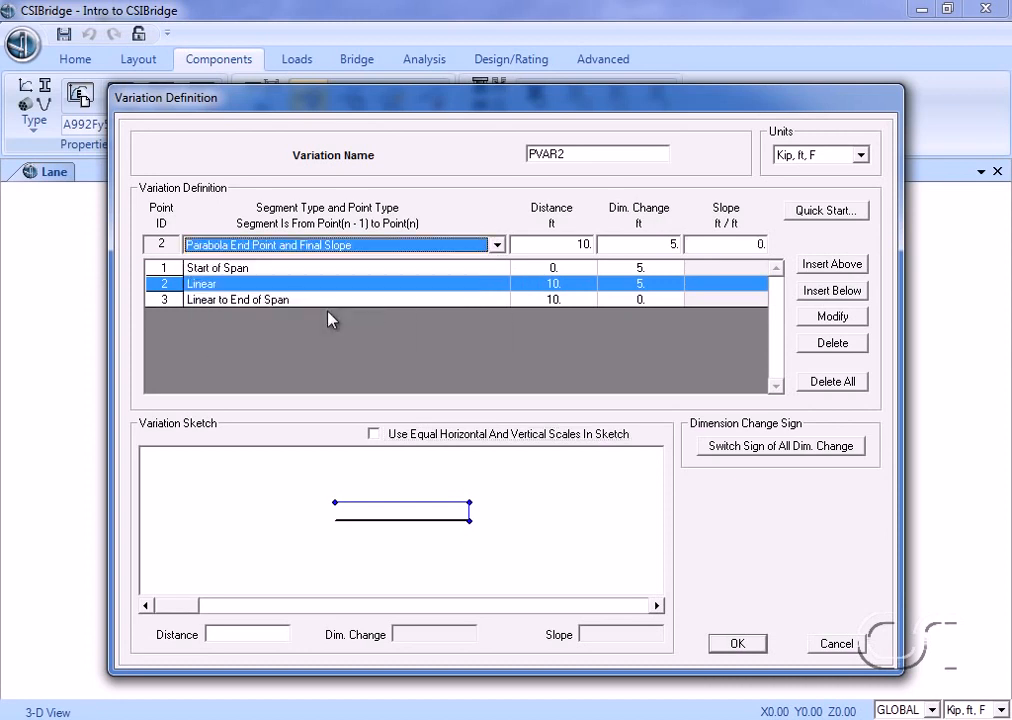
pyautogui.doubleClick(583, 245)
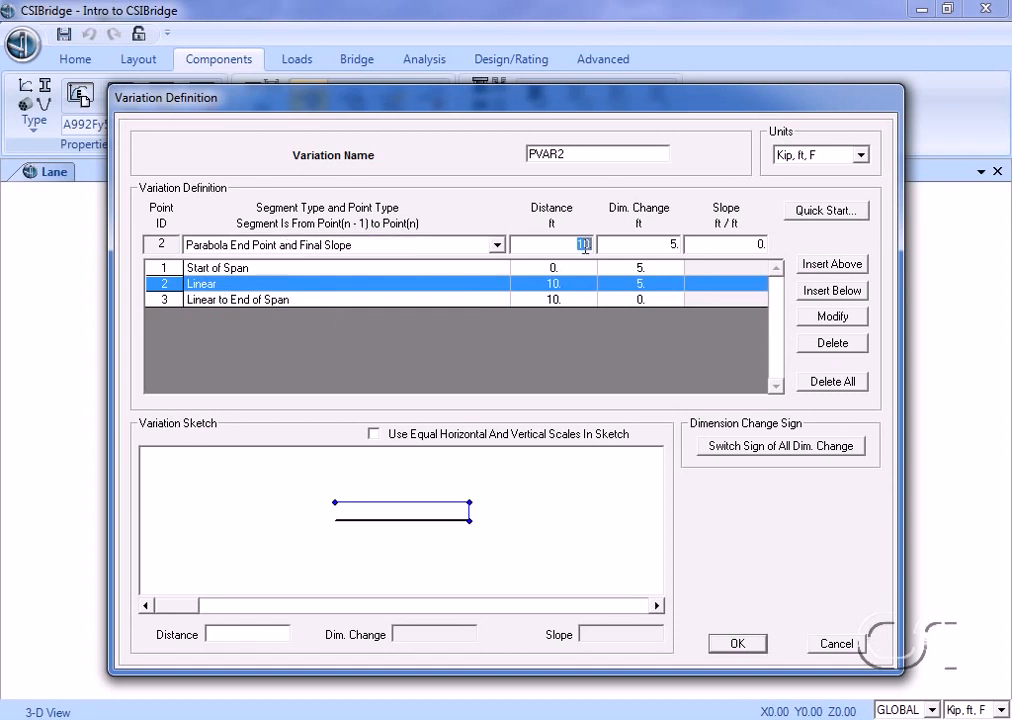
pyautogui.write('100')
pyautogui.doubleClick(658, 245)
pyautogui.write('0')
pyautogui.click(832, 291)
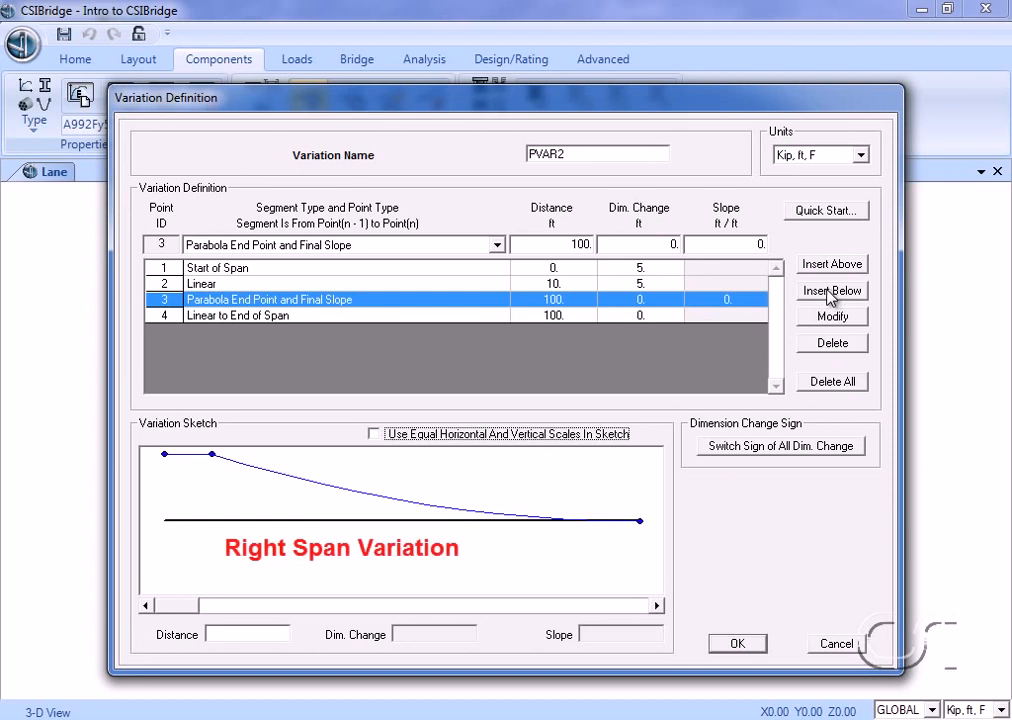
pyautogui.moveTo(627, 520)
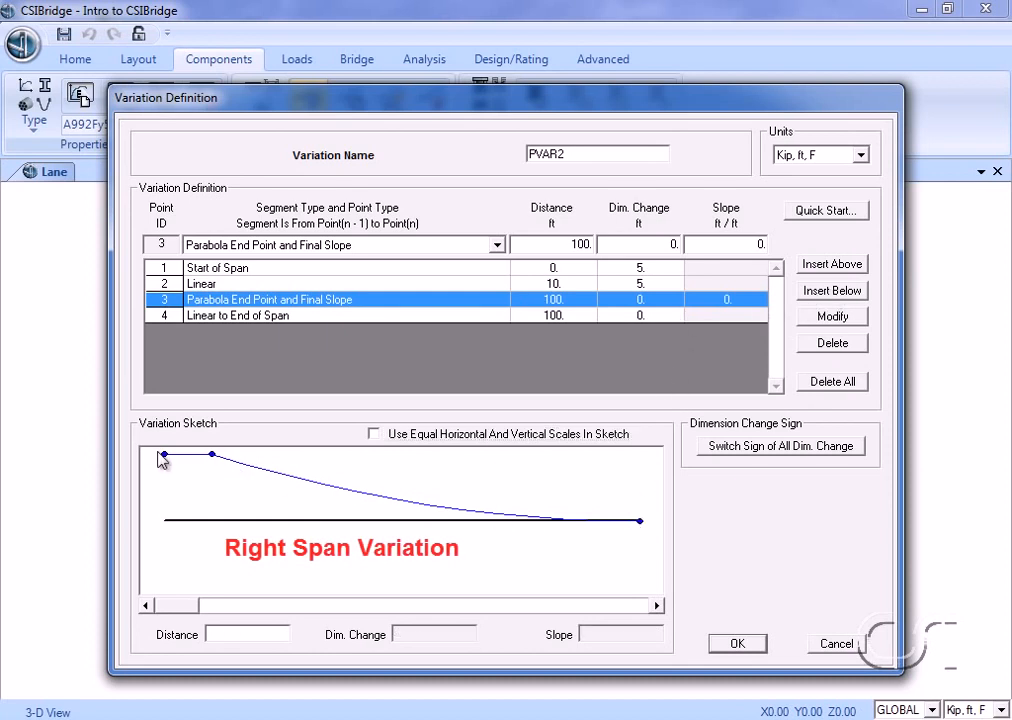
pyautogui.click(735, 645)
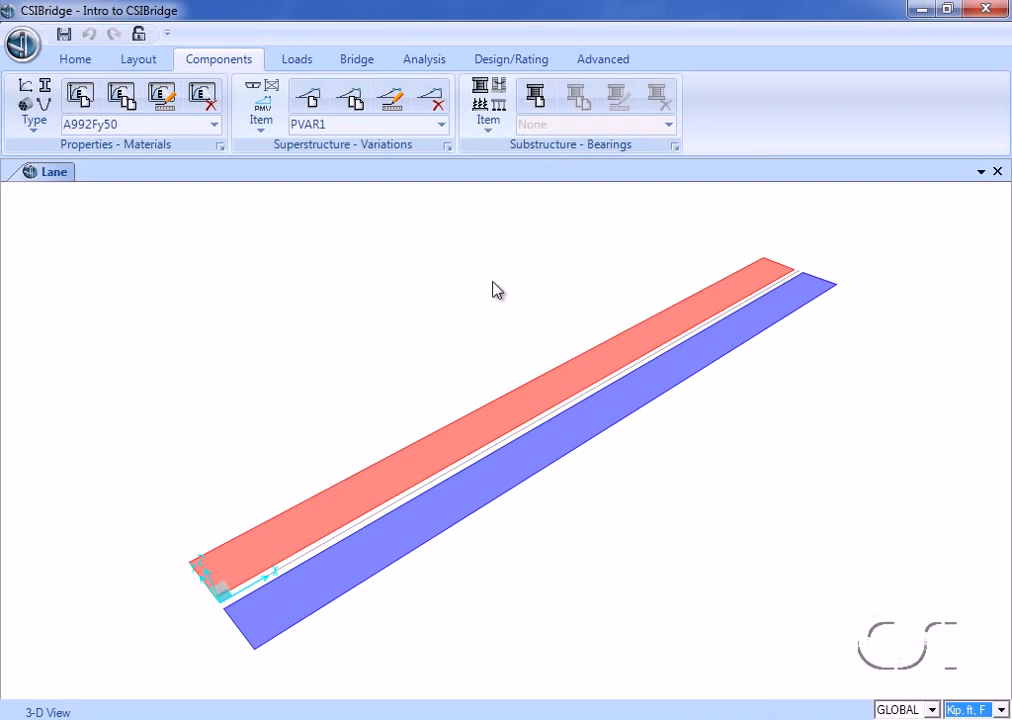
# Create a new substructure bearing definition named BEARING.
pyautogui.click(482, 121)
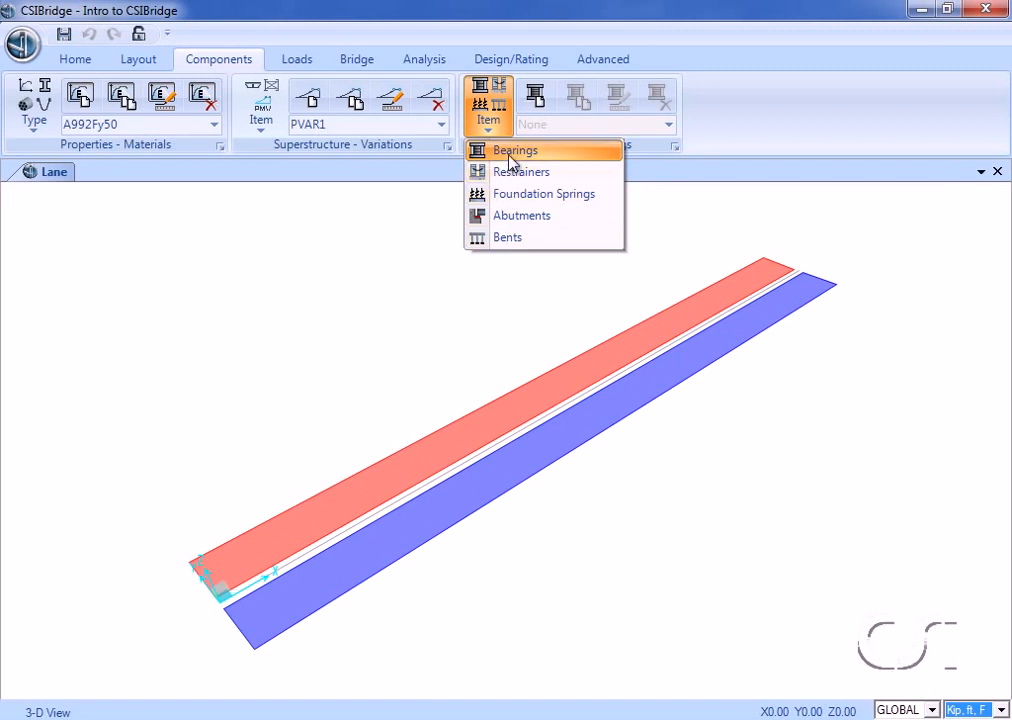
pyautogui.click(509, 156)
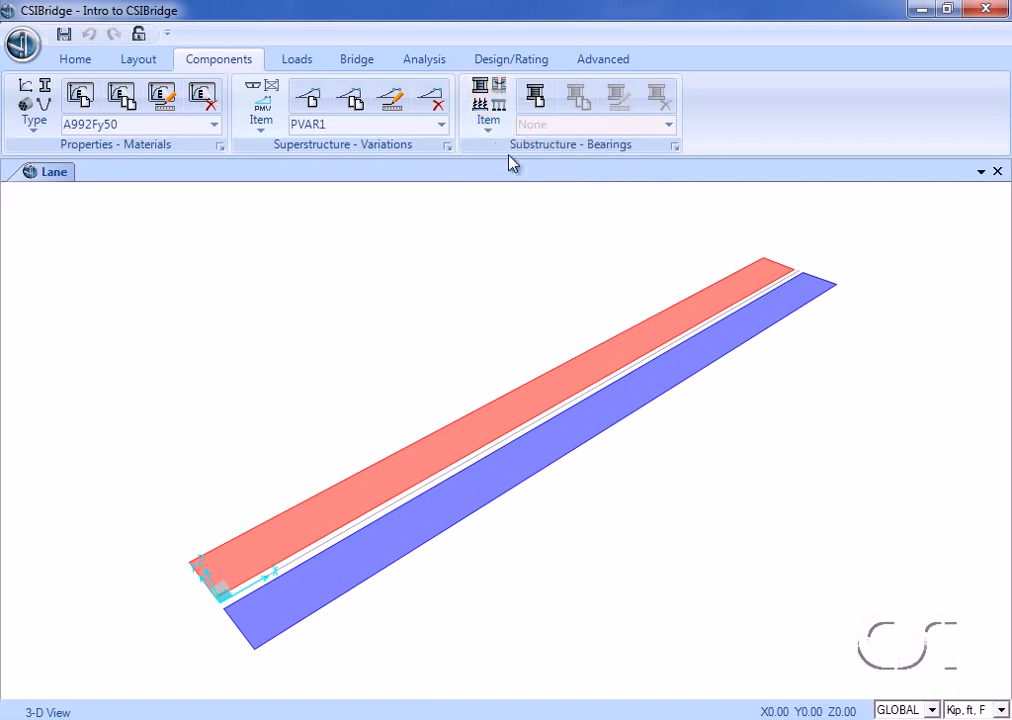
pyautogui.click(536, 95)
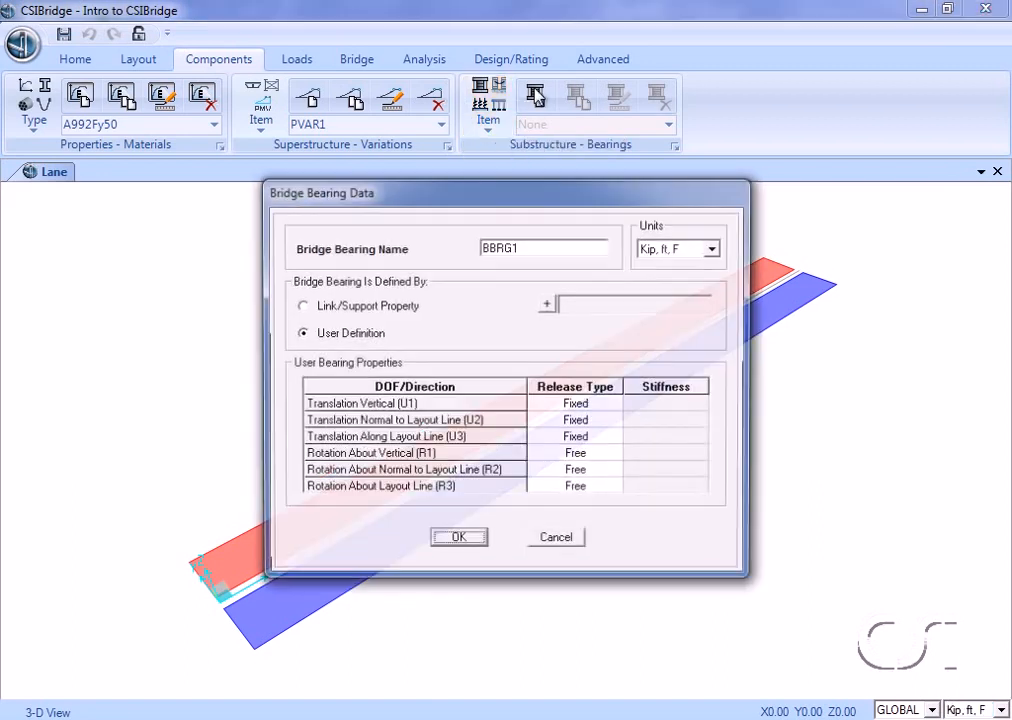
pyautogui.doubleClick(546, 246)
pyautogui.write('BEARING')
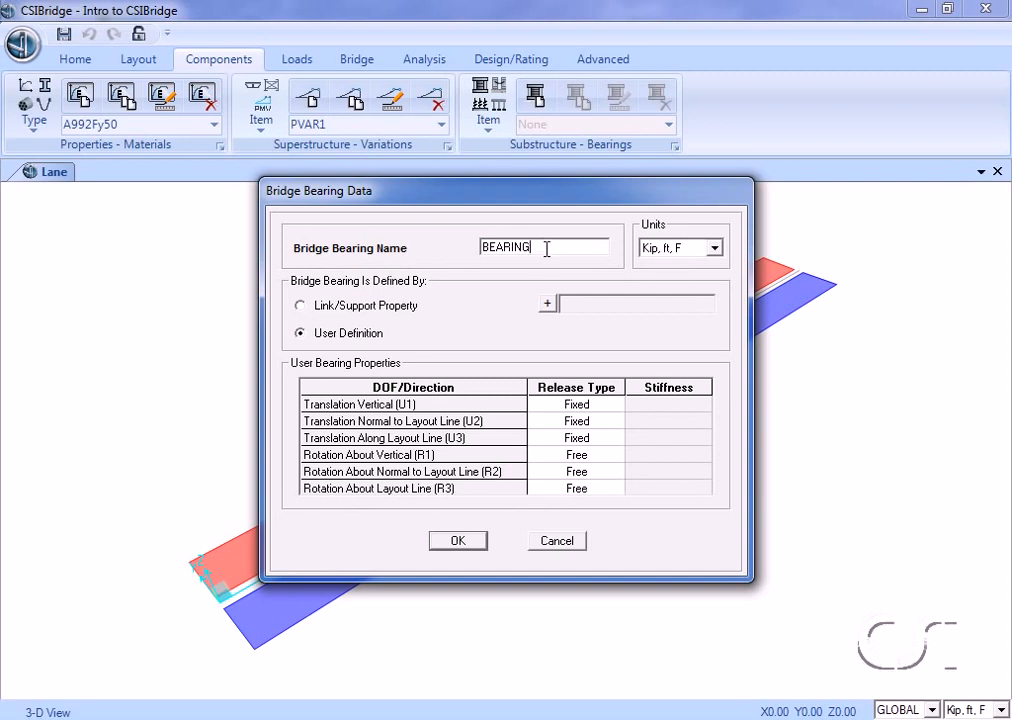
# Check the Link/Support Property option, return to User Definition, and set the bearing's Translation Along Layout Line (U3) to Free.
pyautogui.click(297, 307)
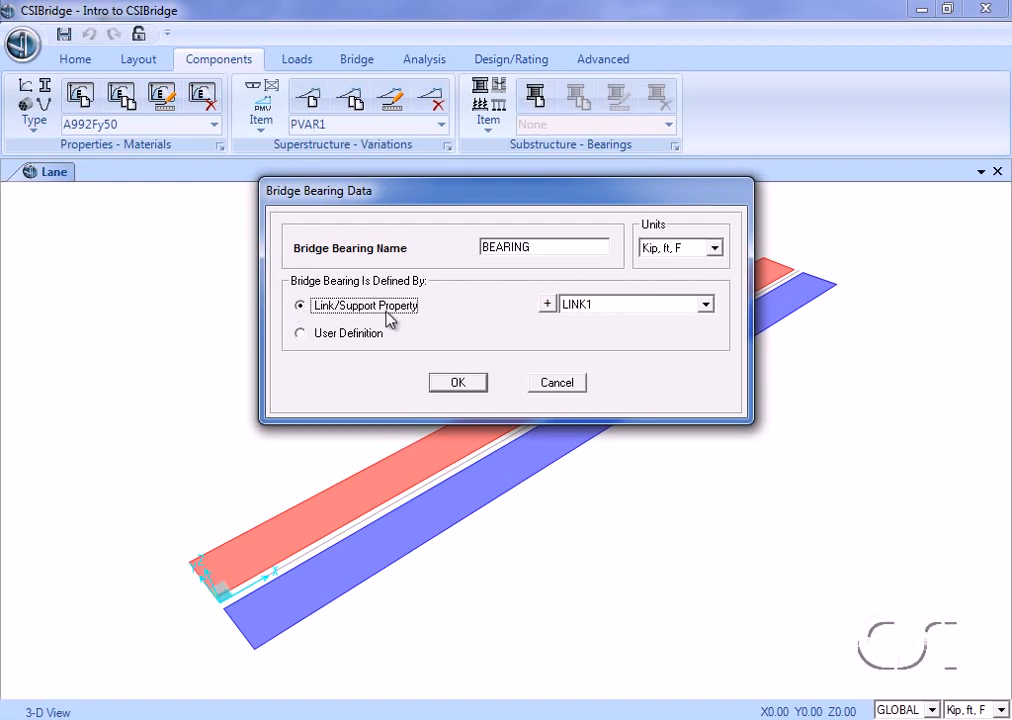
pyautogui.click(308, 338)
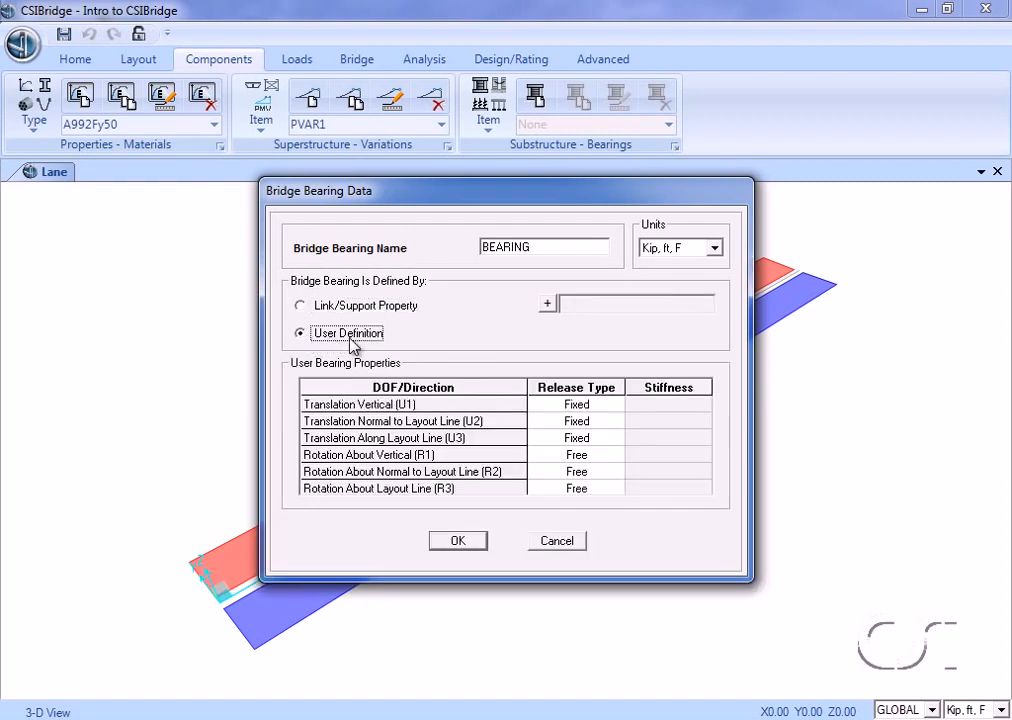
pyautogui.click(567, 438)
pyautogui.click(612, 440)
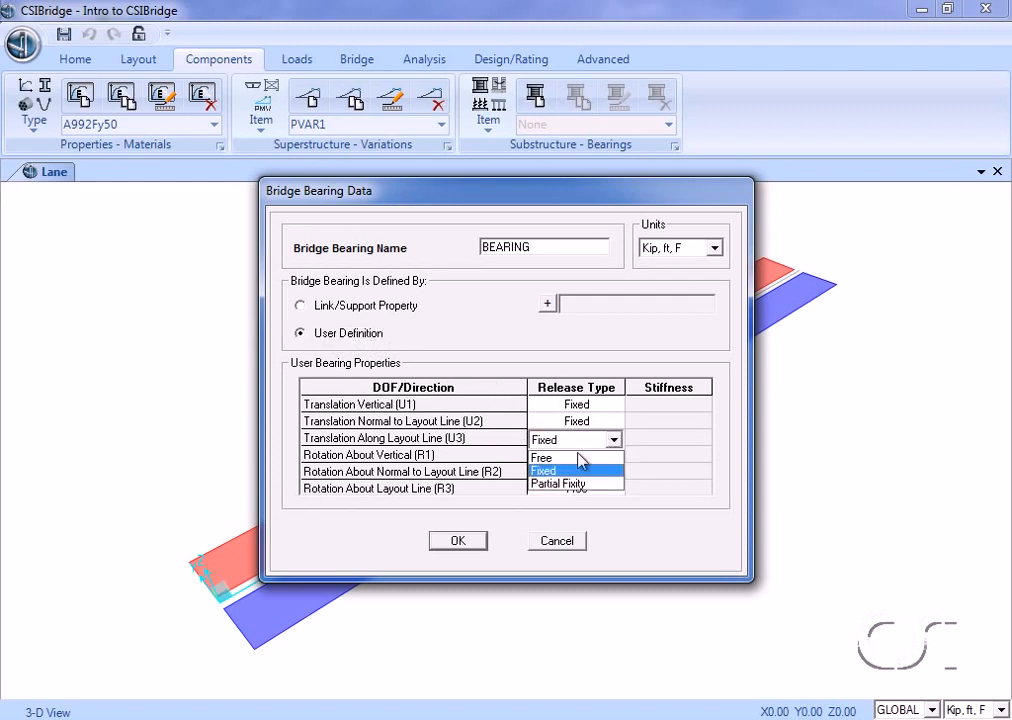
pyautogui.click(568, 457)
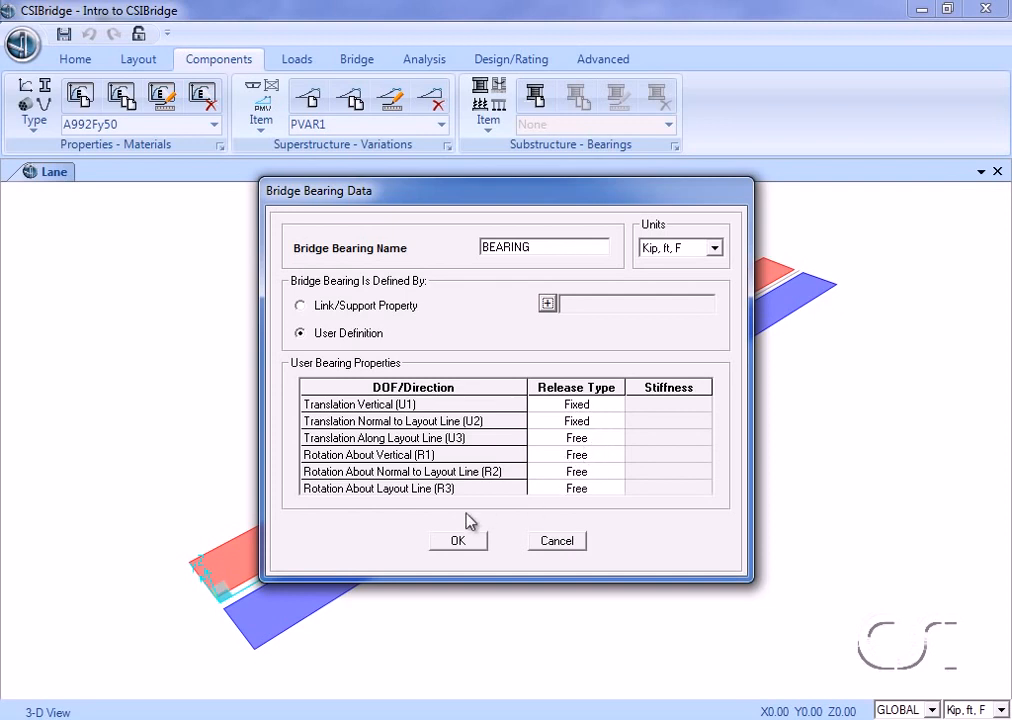
pyautogui.click(458, 541)
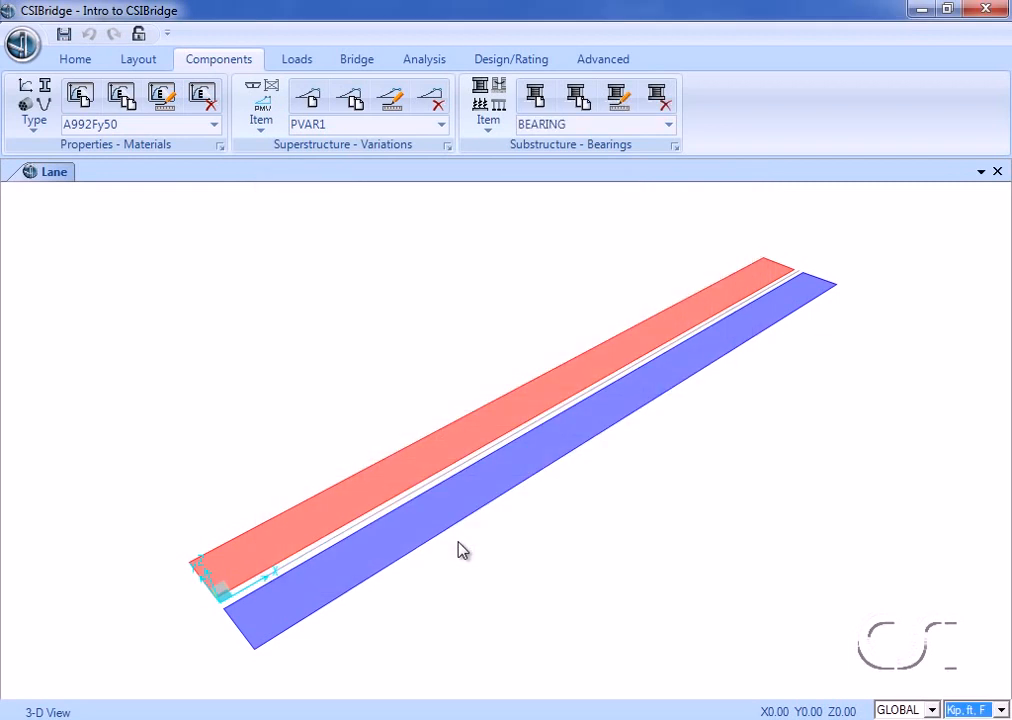
# Create a new substructure foundation spring definition named FOUNDSPRING.
pyautogui.click(493, 102)
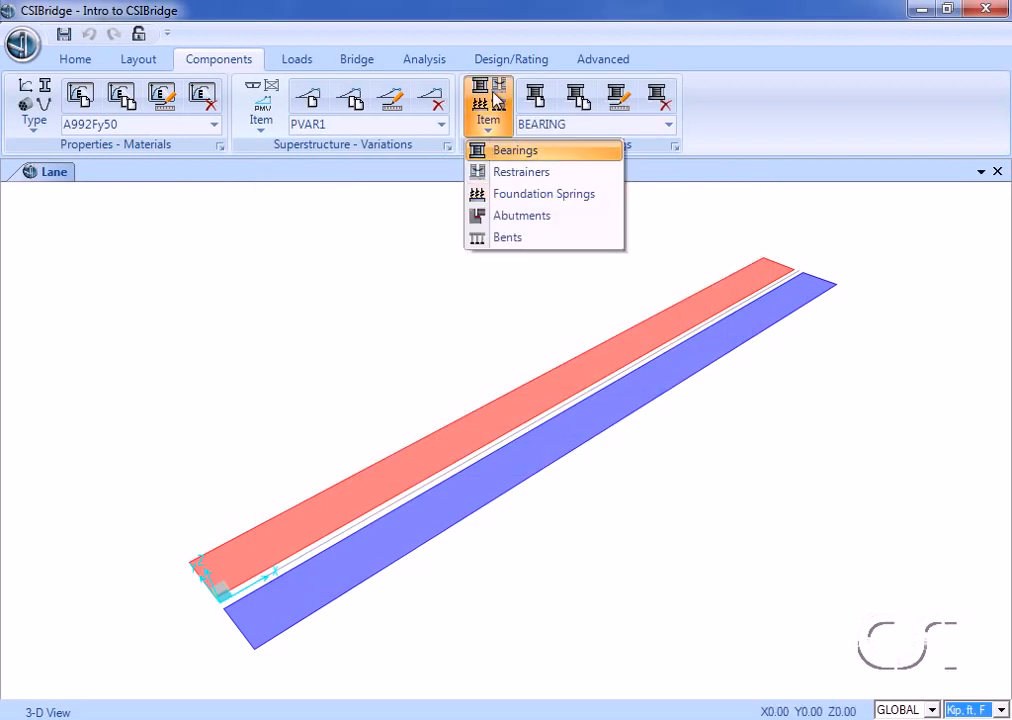
pyautogui.click(530, 195)
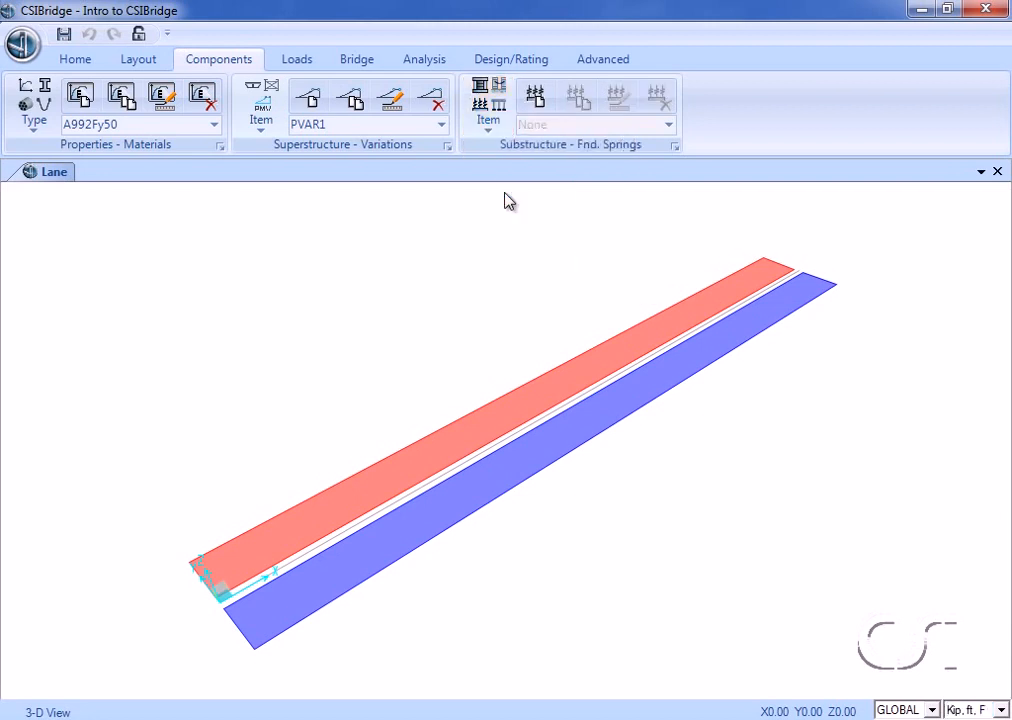
pyautogui.click(537, 100)
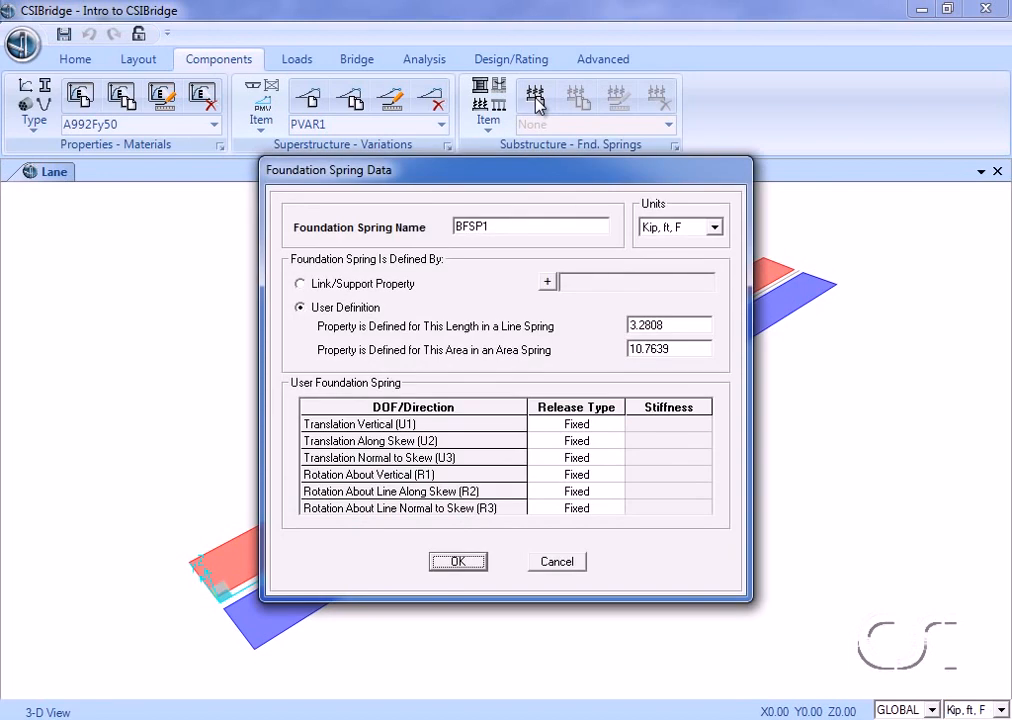
pyautogui.doubleClick(514, 222)
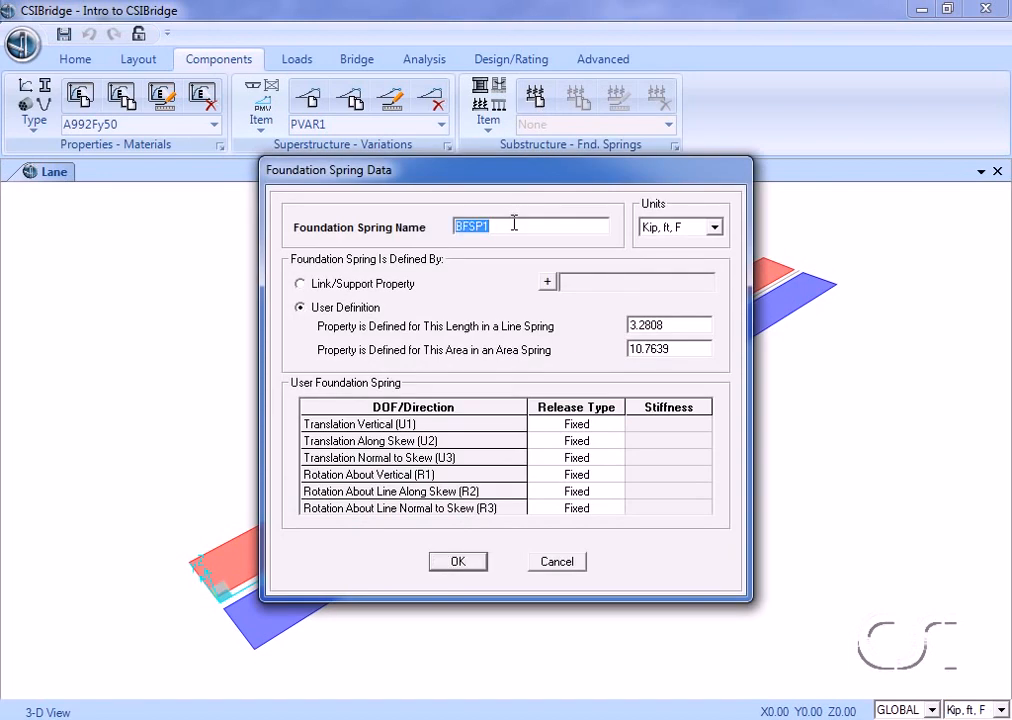
pyautogui.write('FOUNDSPRING')
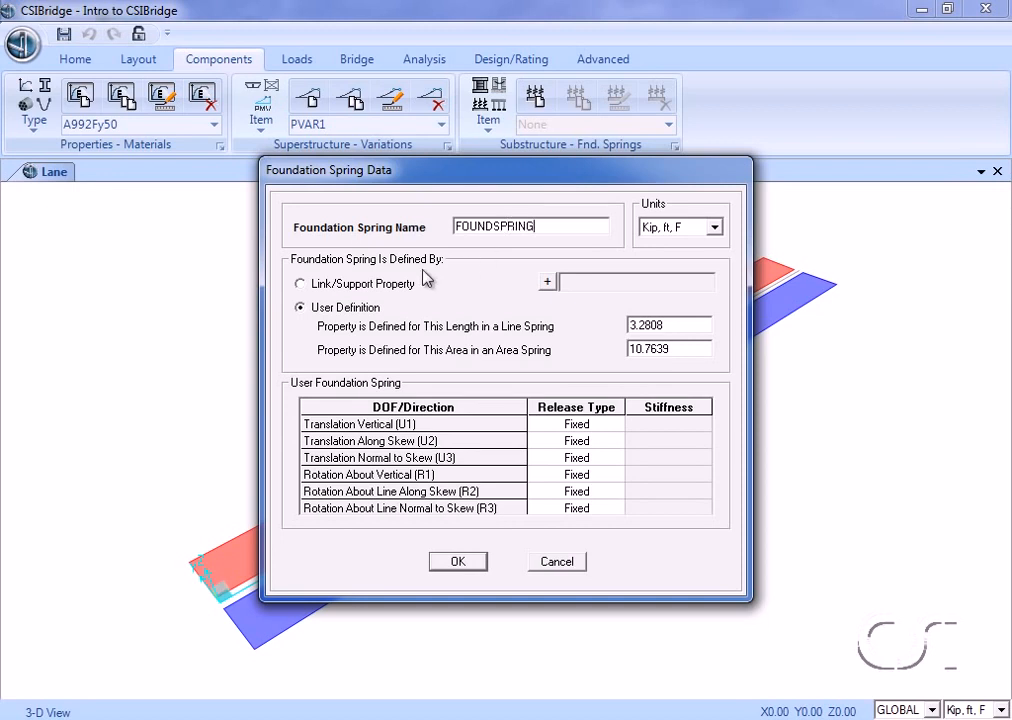
# Check the Link/Support Property option, return to User Definition, and set the spring's Translation Along Skew (U2) to Partial Fixity.
pyautogui.click(300, 284)
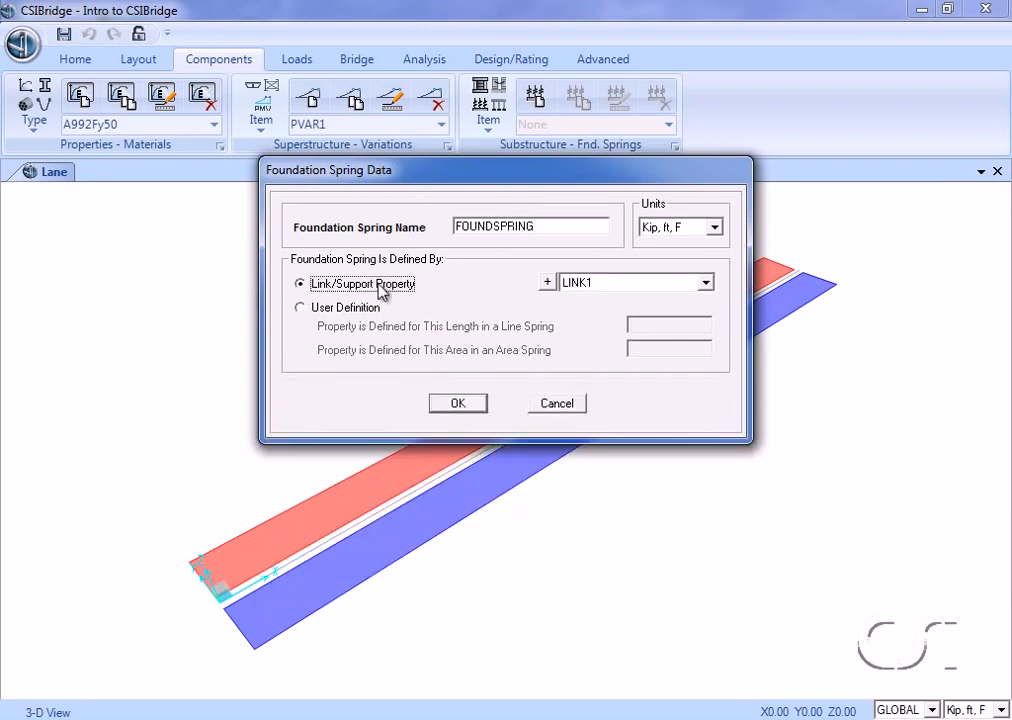
pyautogui.click(301, 308)
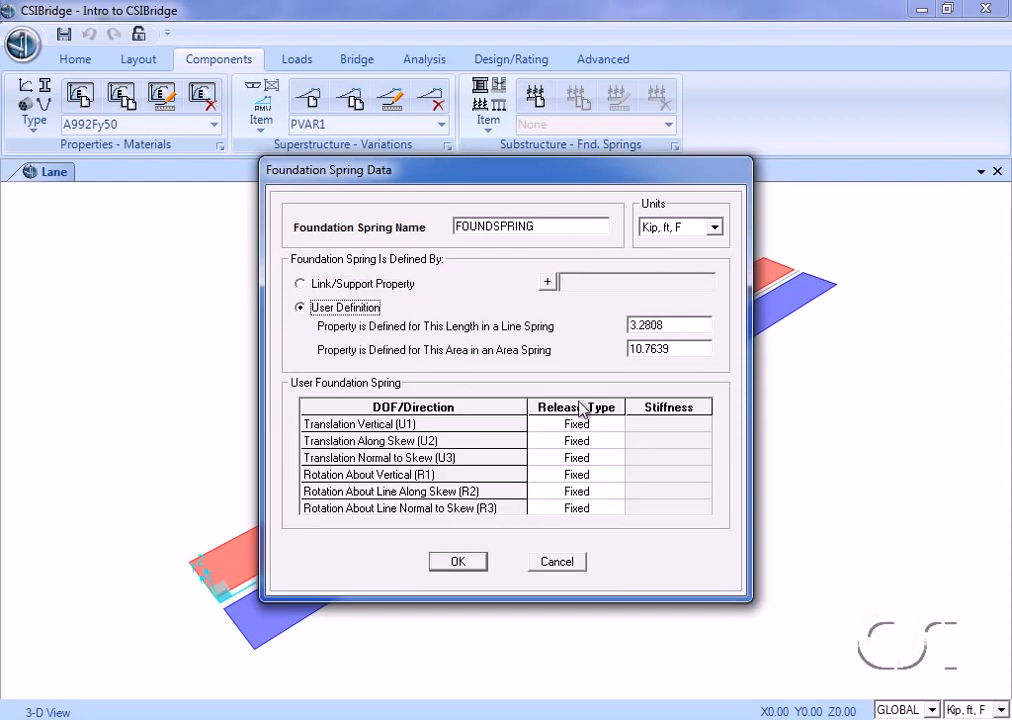
pyautogui.click(580, 443)
pyautogui.click(585, 443)
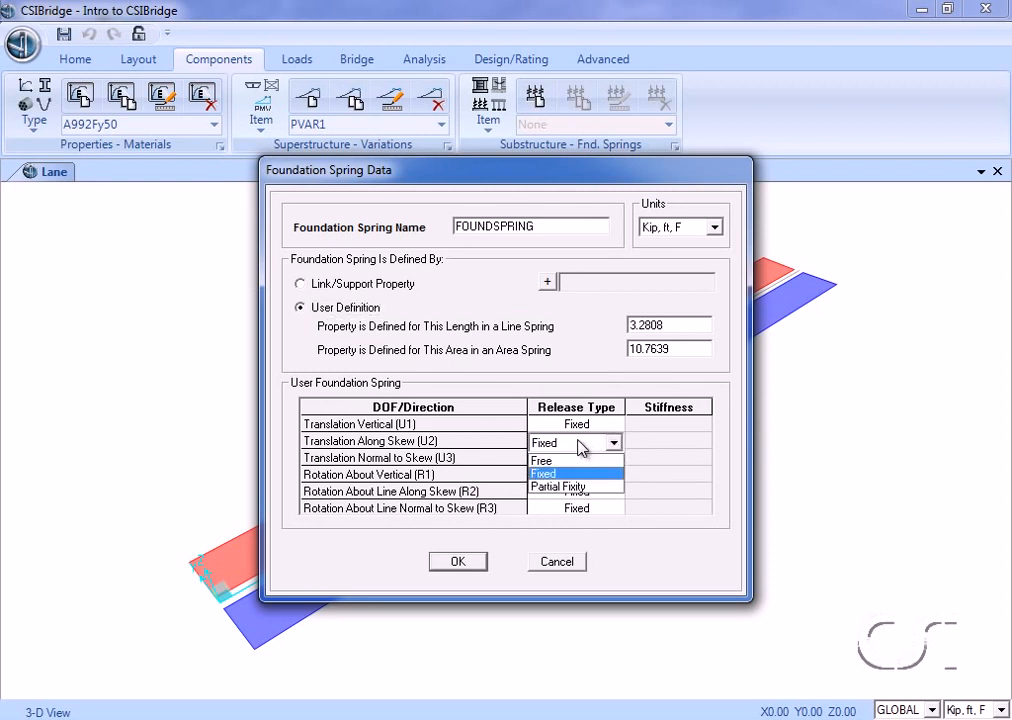
pyautogui.click(578, 488)
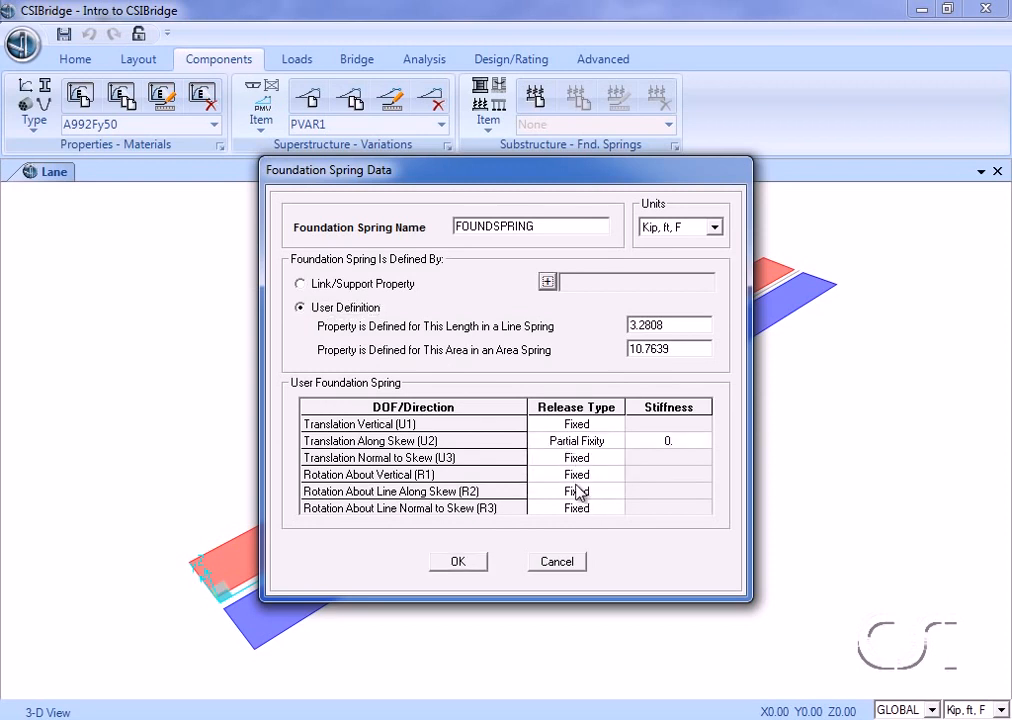
# Set the spring's Translation Along Skew (U2) back to Fixed and accept the foundation spring.
pyautogui.click(594, 447)
pyautogui.click(594, 447)
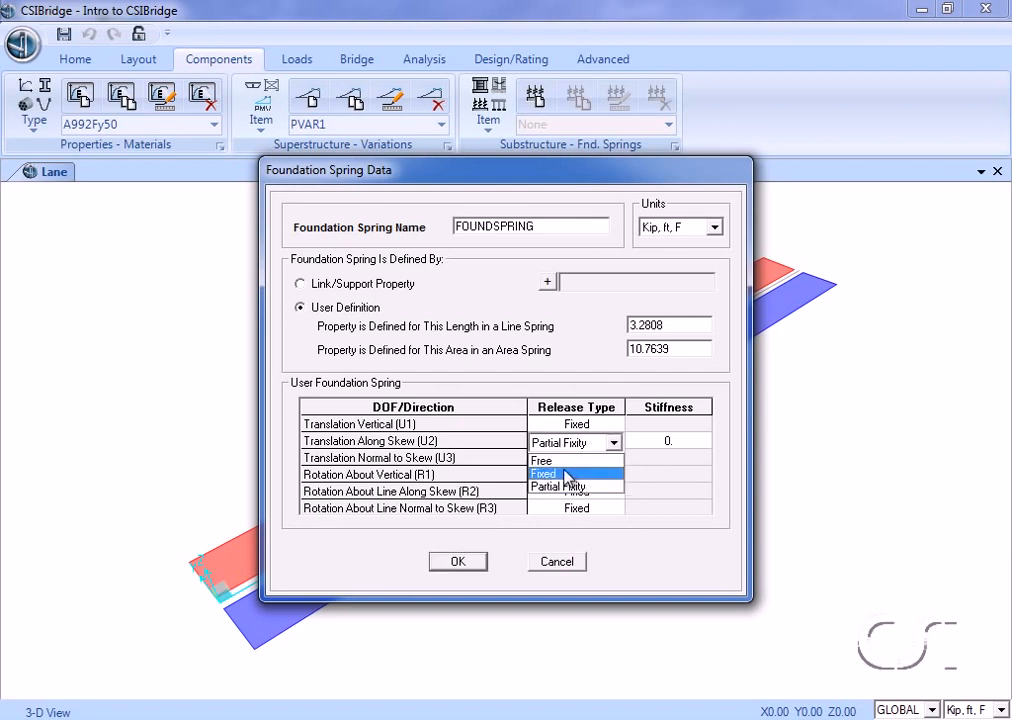
pyautogui.click(566, 475)
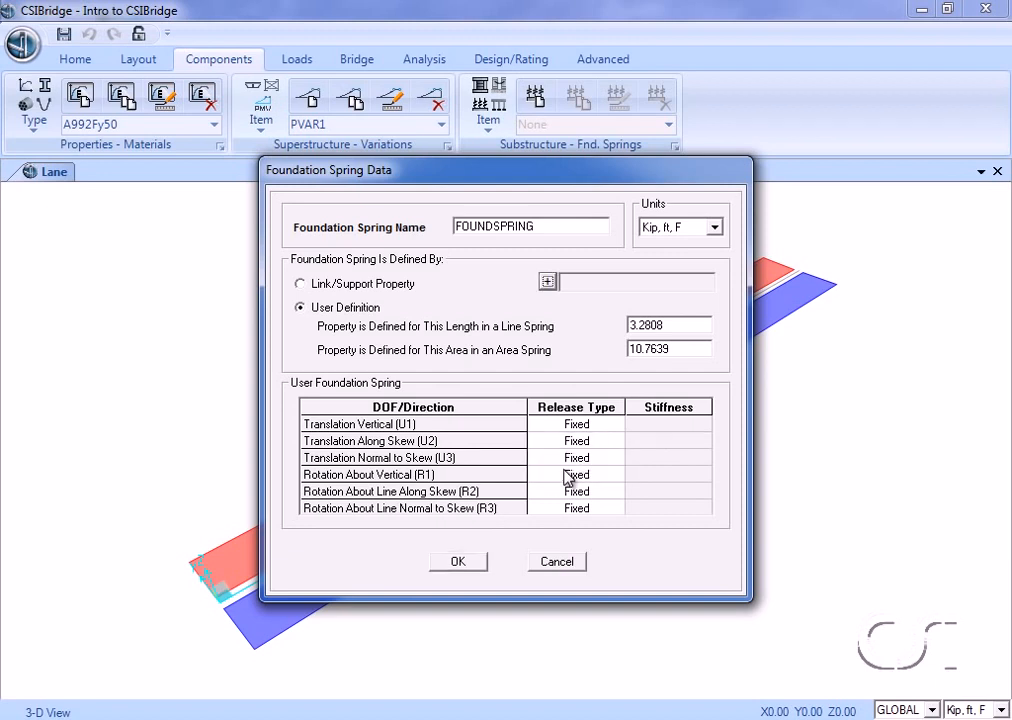
pyautogui.click(459, 565)
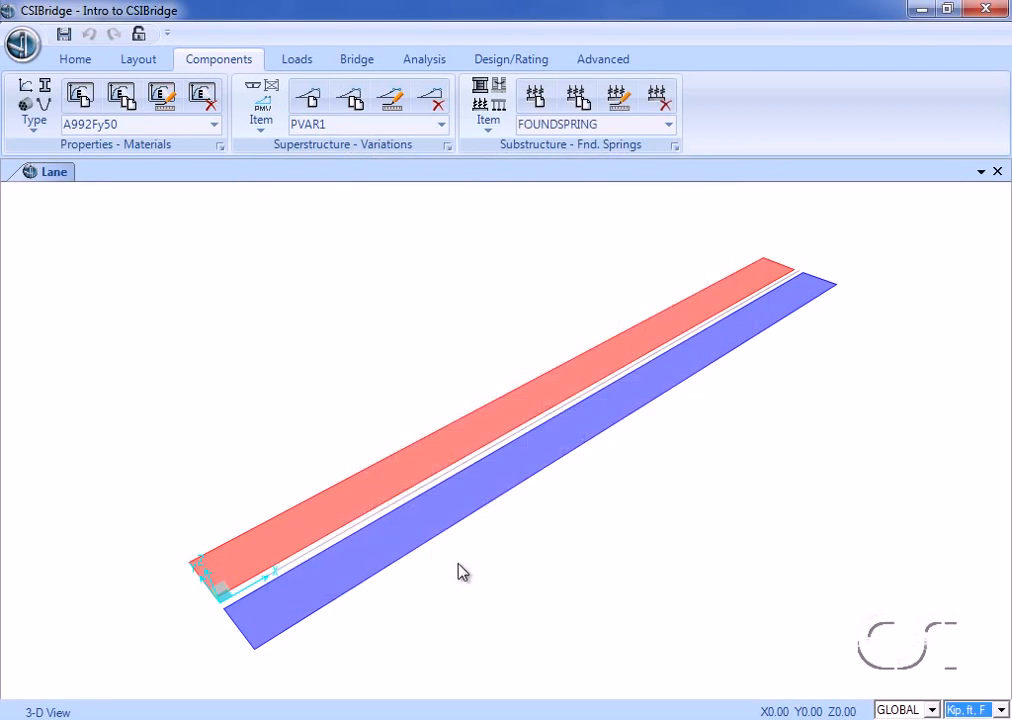
# Switch the substructure item to Abutments and add a rectangular concrete frame section named ABUTMENT.
pyautogui.click(505, 129)
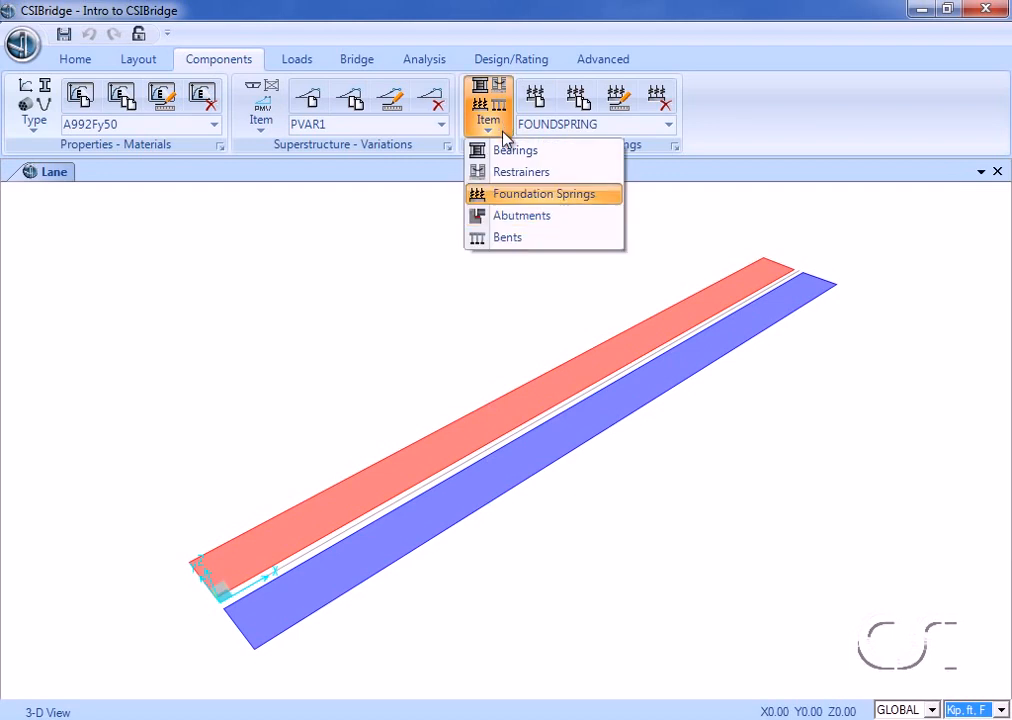
pyautogui.click(514, 219)
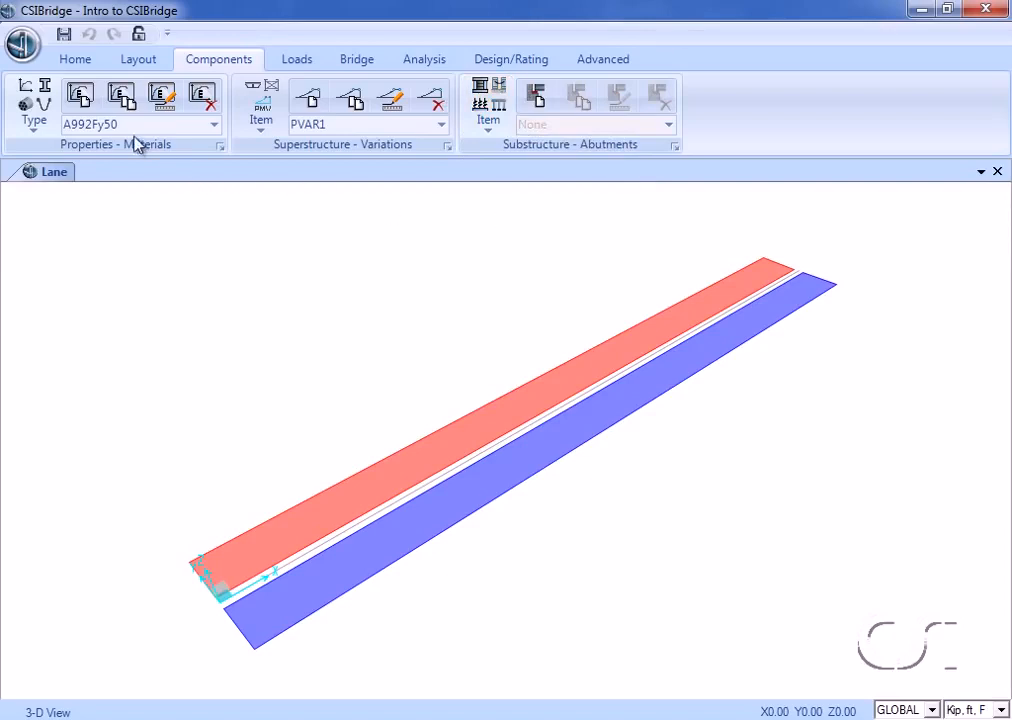
pyautogui.click(34, 104)
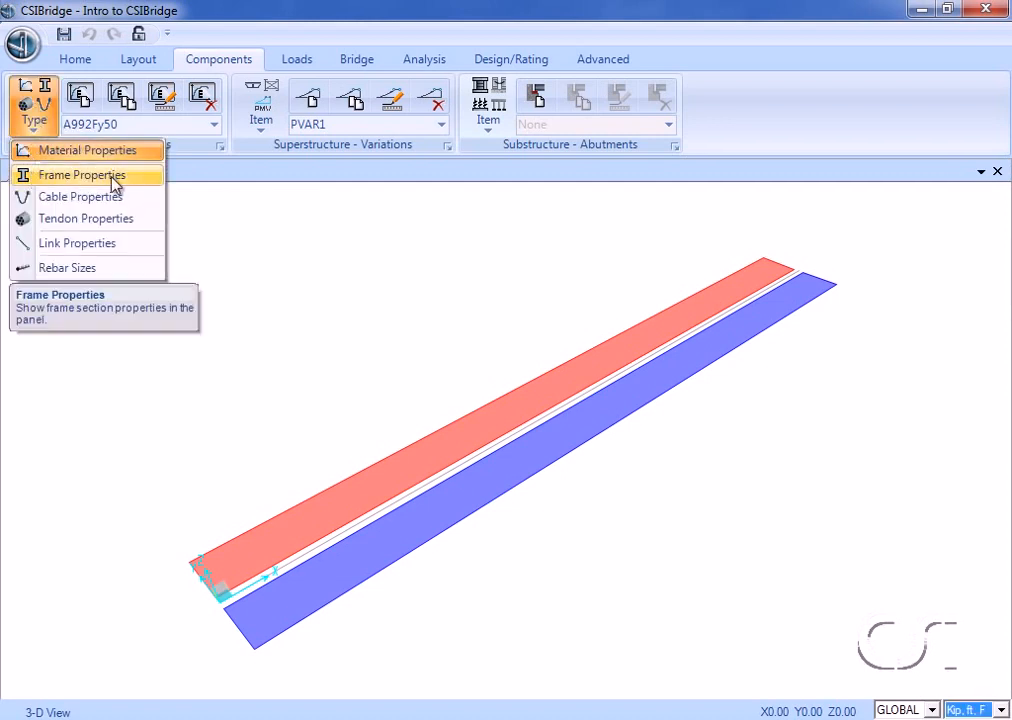
pyautogui.click(89, 176)
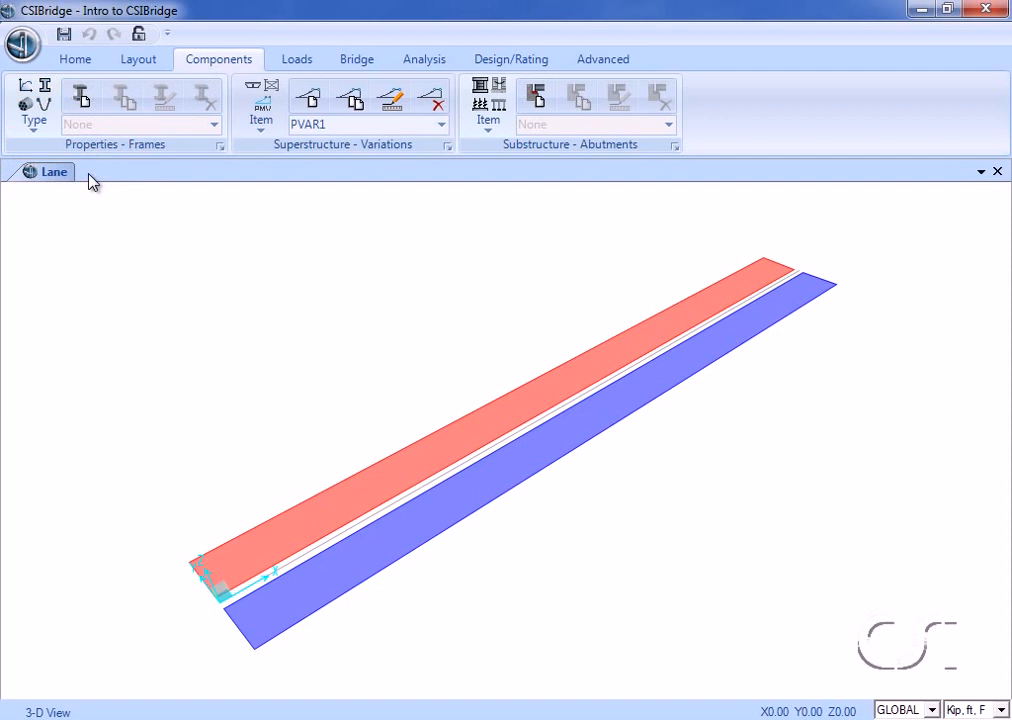
pyautogui.click(95, 101)
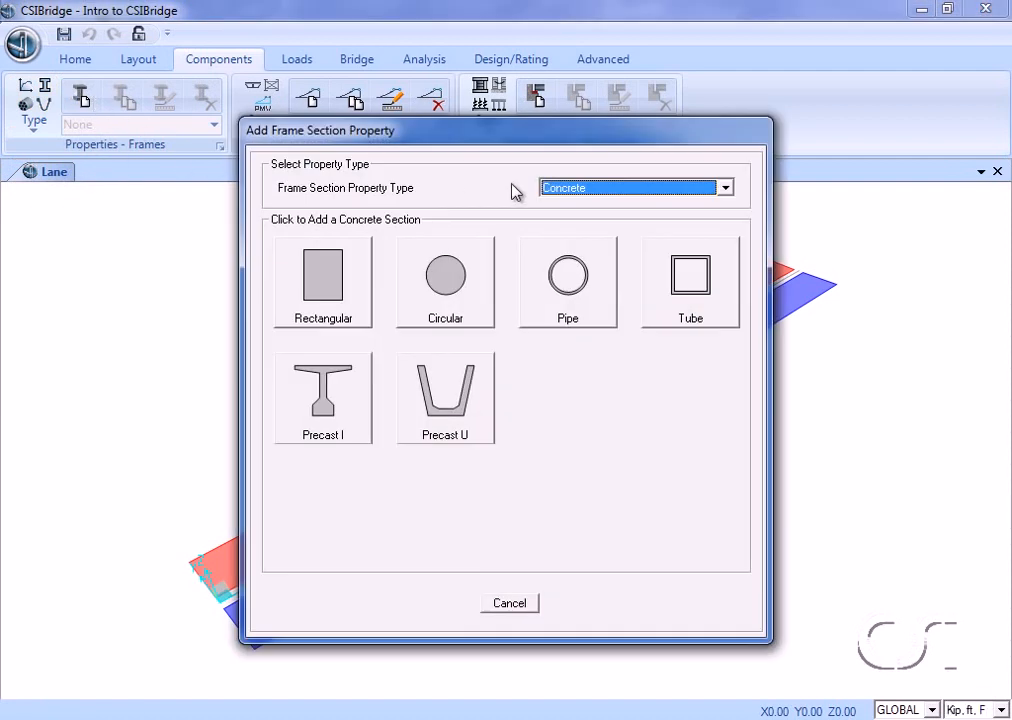
pyautogui.click(565, 188)
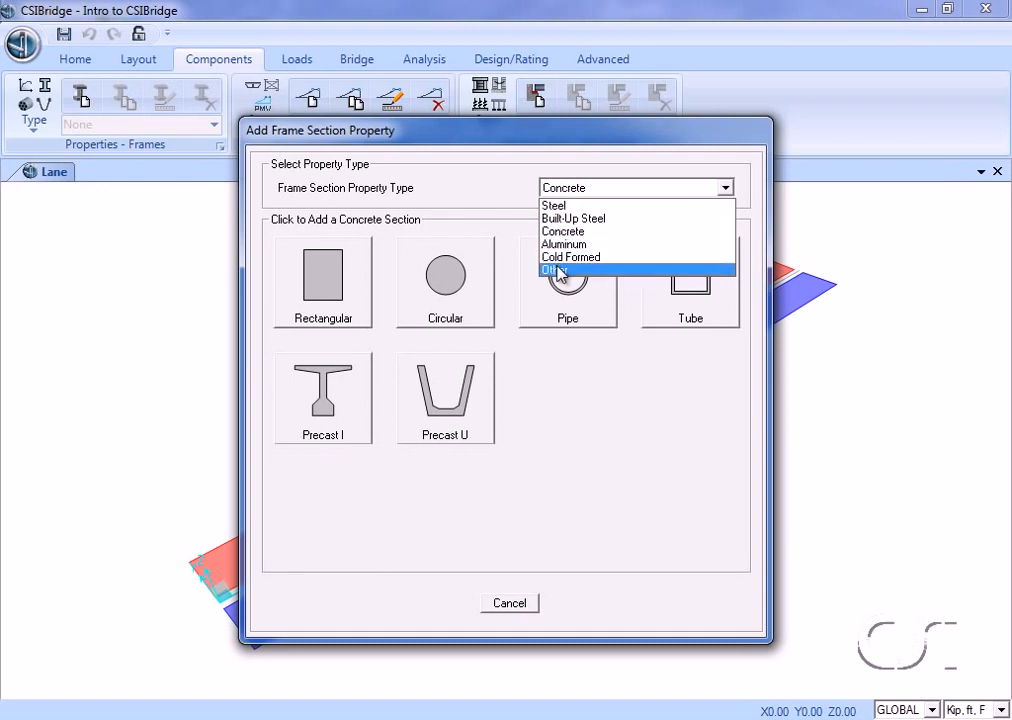
pyautogui.click(561, 233)
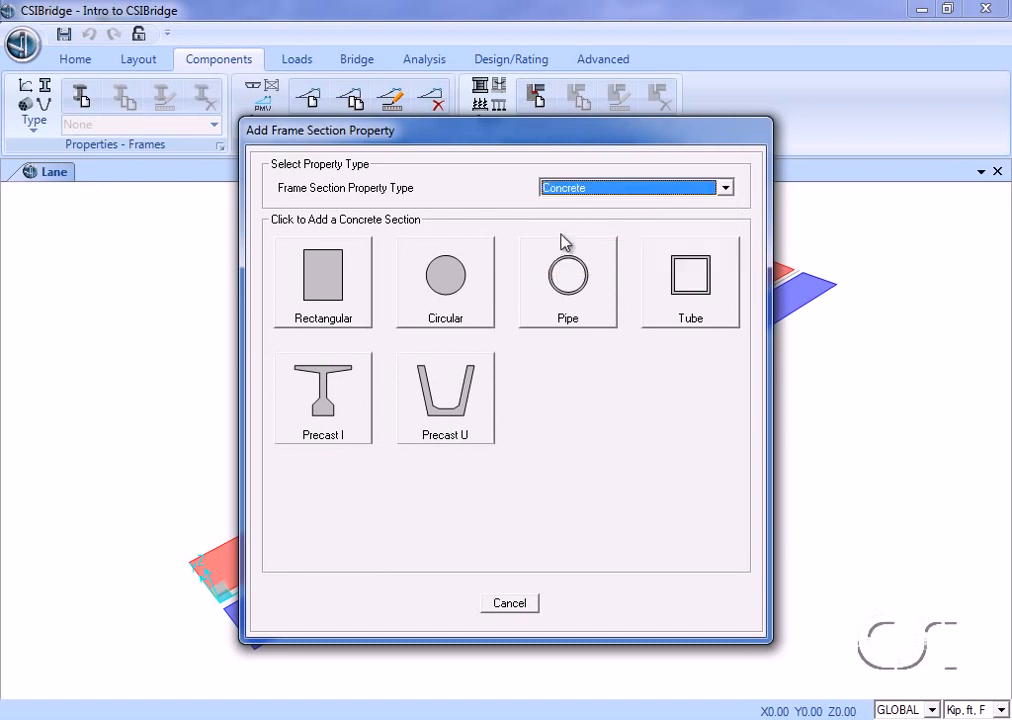
pyautogui.click(346, 290)
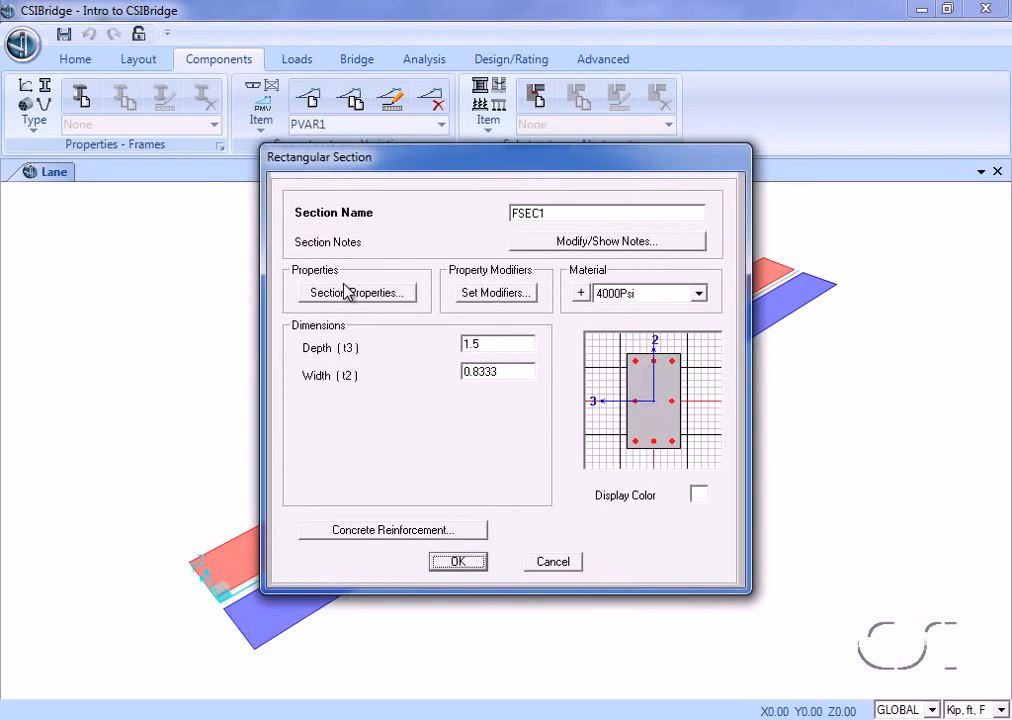
pyautogui.doubleClick(559, 213)
pyautogui.write('ABUTMENT')
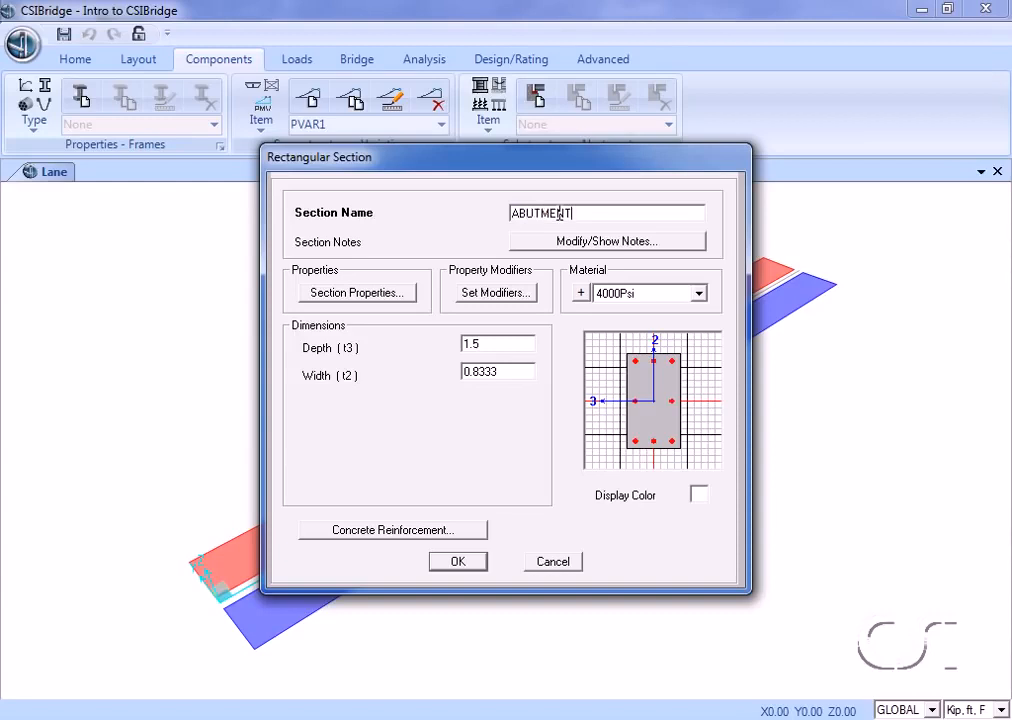
# Set the ABUTMENT section's depth to 8 ft and width to 4 ft, and accept the section.
pyautogui.doubleClick(480, 345)
pyautogui.write('8')
pyautogui.doubleClick(498, 373)
pyautogui.write('4')
pyautogui.doubleClick(499, 343)
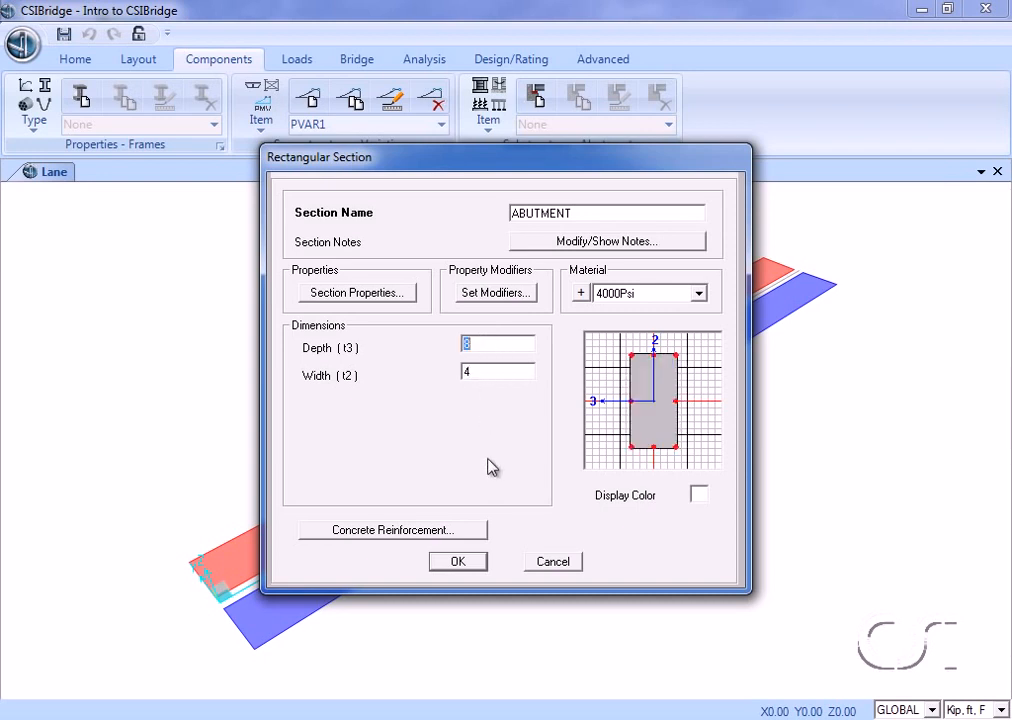
pyautogui.click(458, 562)
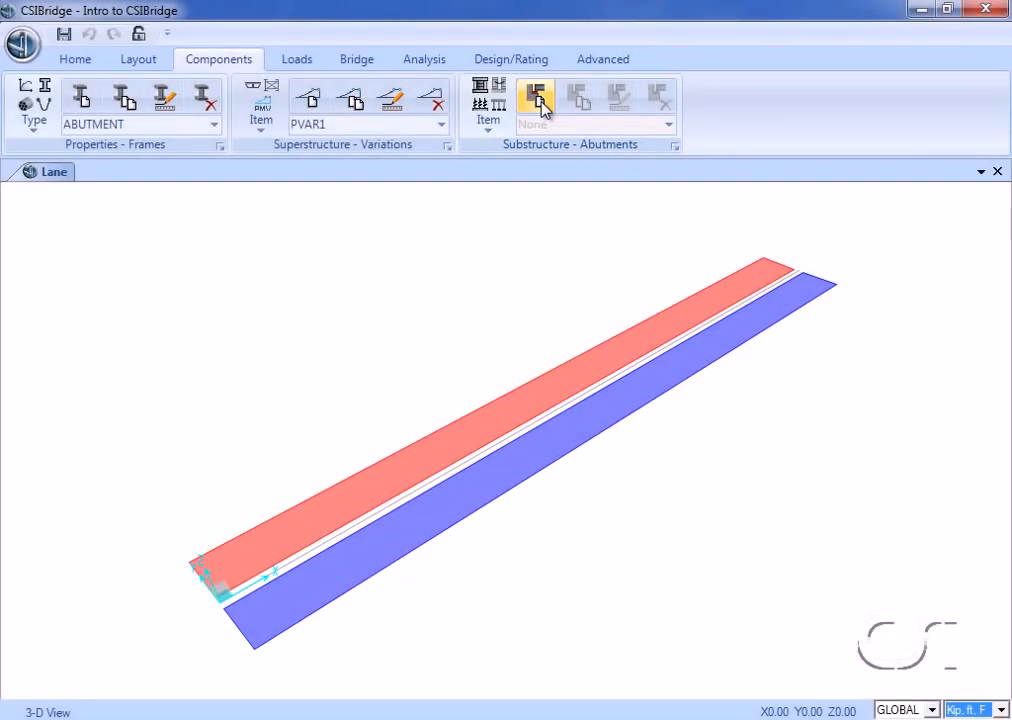
# Add a bridge abutment that connects to the girder bottom only, with Continuous Beam (Continuously Supported) as its substructure type.
pyautogui.click(537, 97)
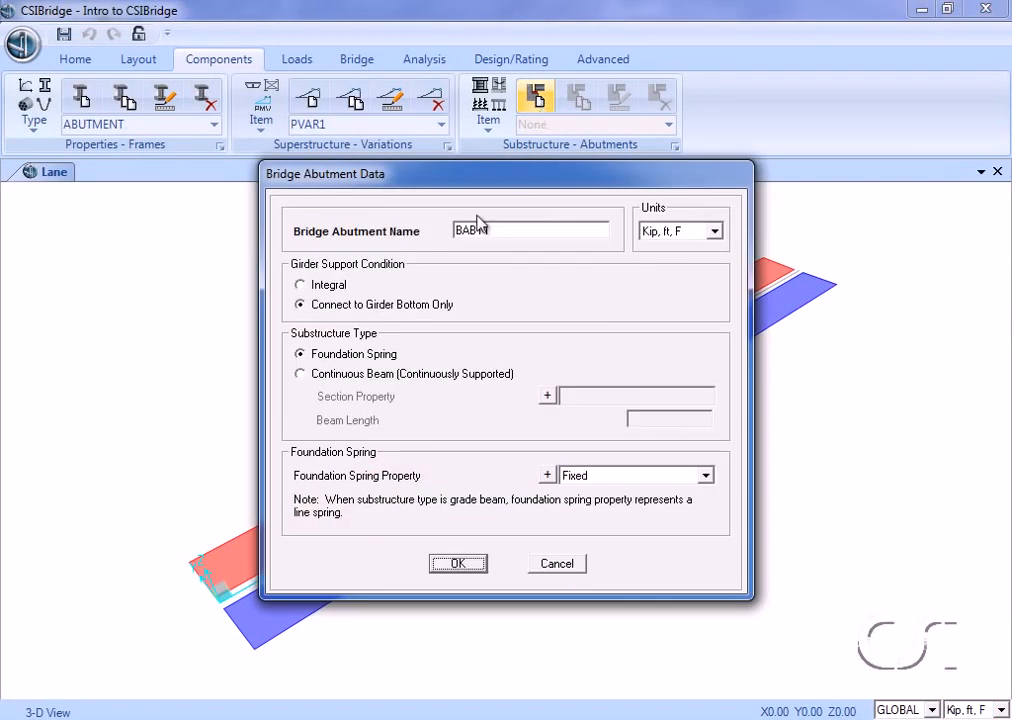
pyautogui.click(318, 285)
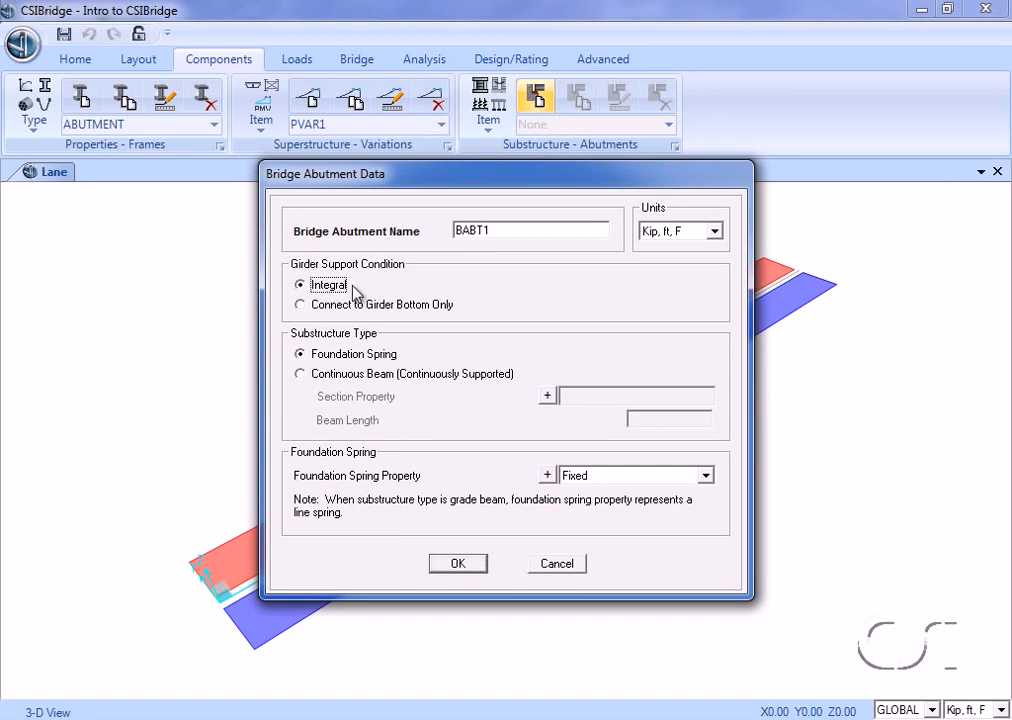
pyautogui.click(299, 305)
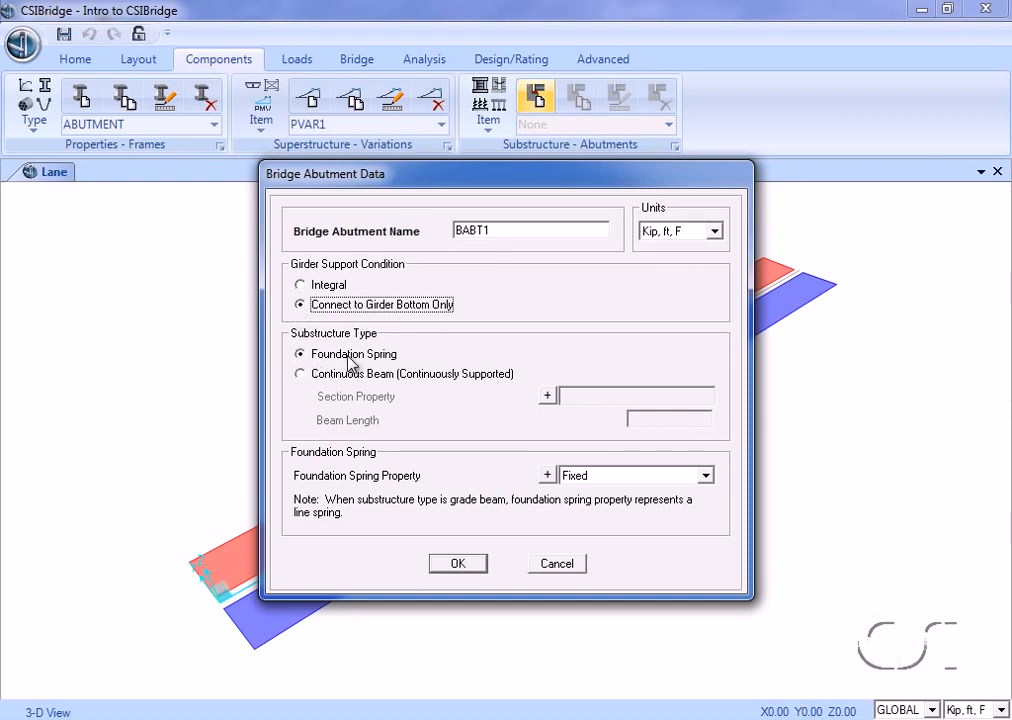
pyautogui.click(299, 375)
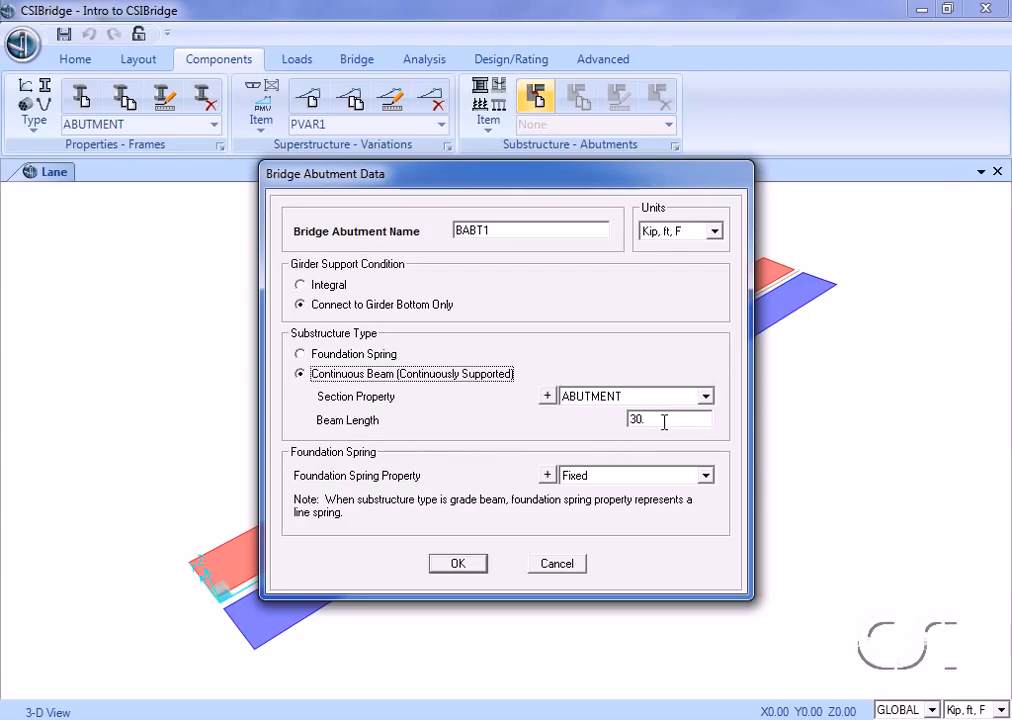
# Assign FOUNDSPRING as the abutment's foundation spring property and accept the abutment.
pyautogui.click(668, 478)
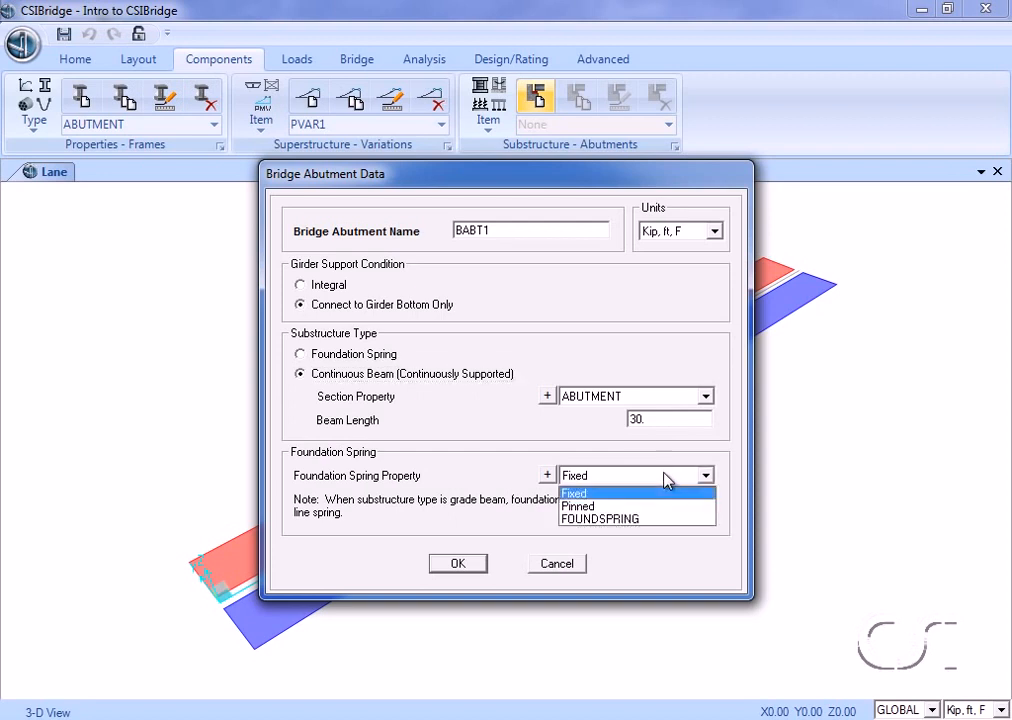
pyautogui.click(639, 519)
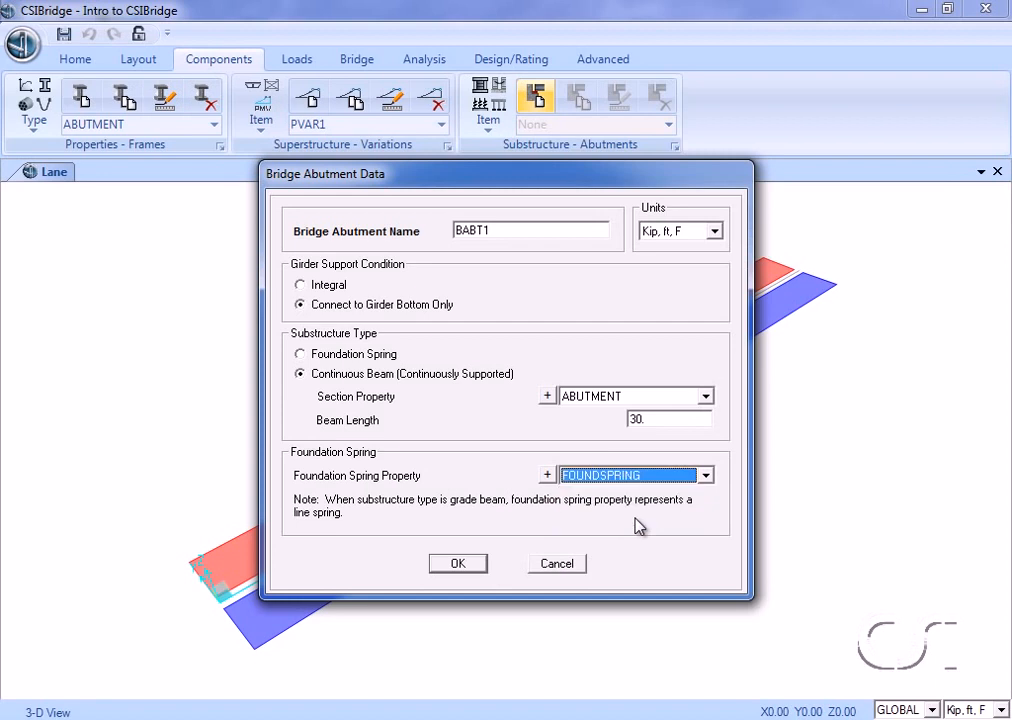
pyautogui.click(457, 564)
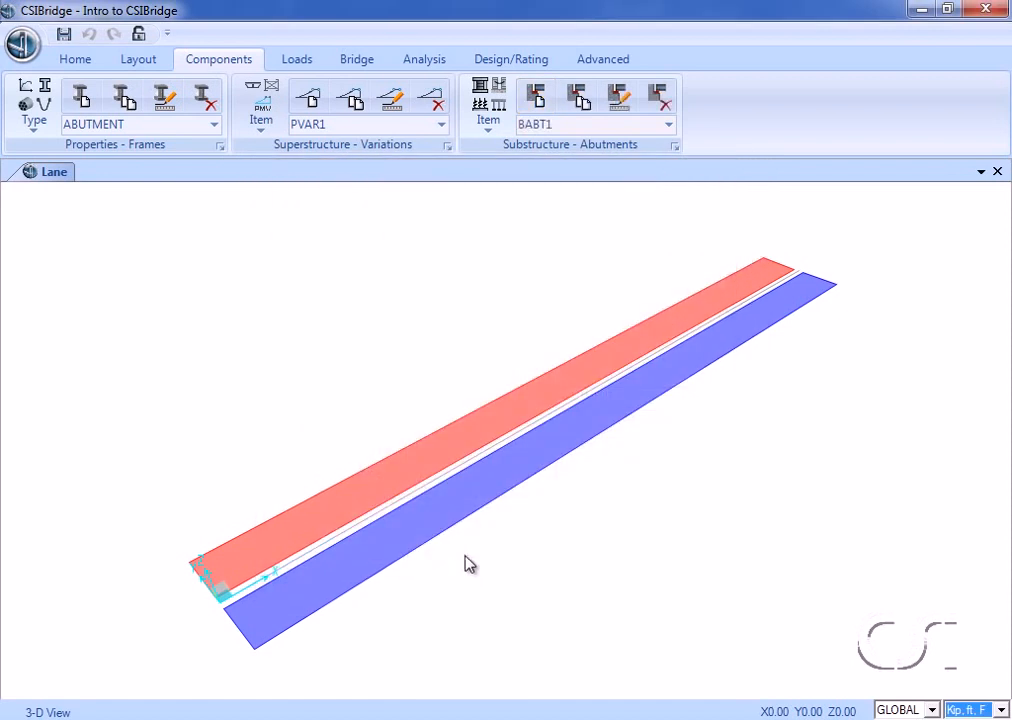
# Add a circular concrete frame section named COLUMN with a diameter of 5 ft.
pyautogui.click(488, 110)
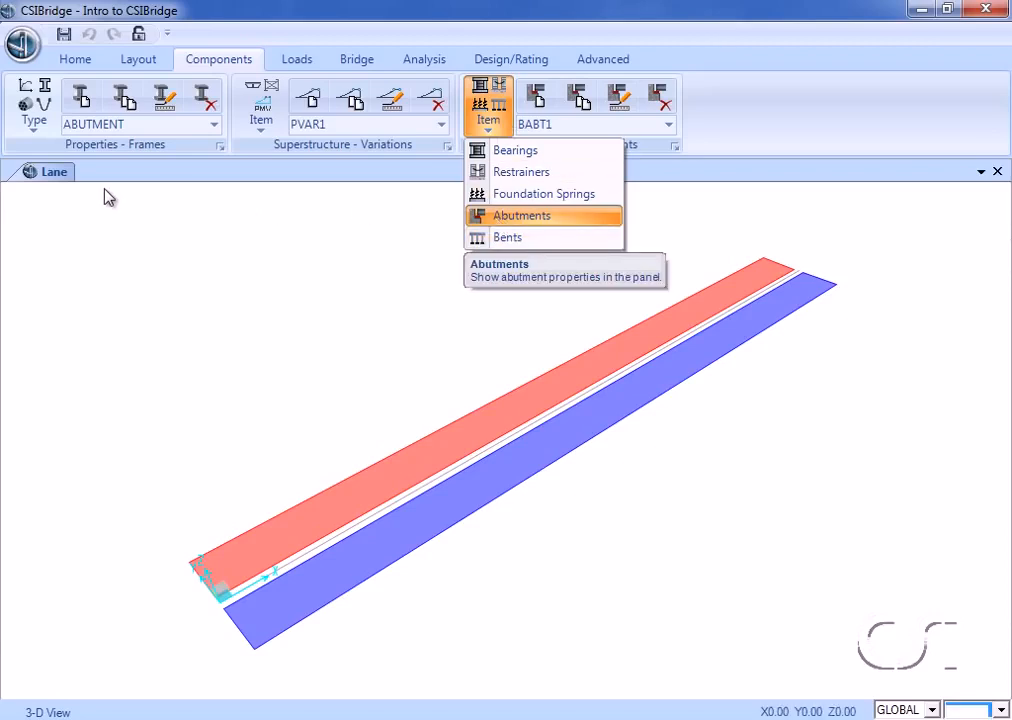
pyautogui.click(40, 108)
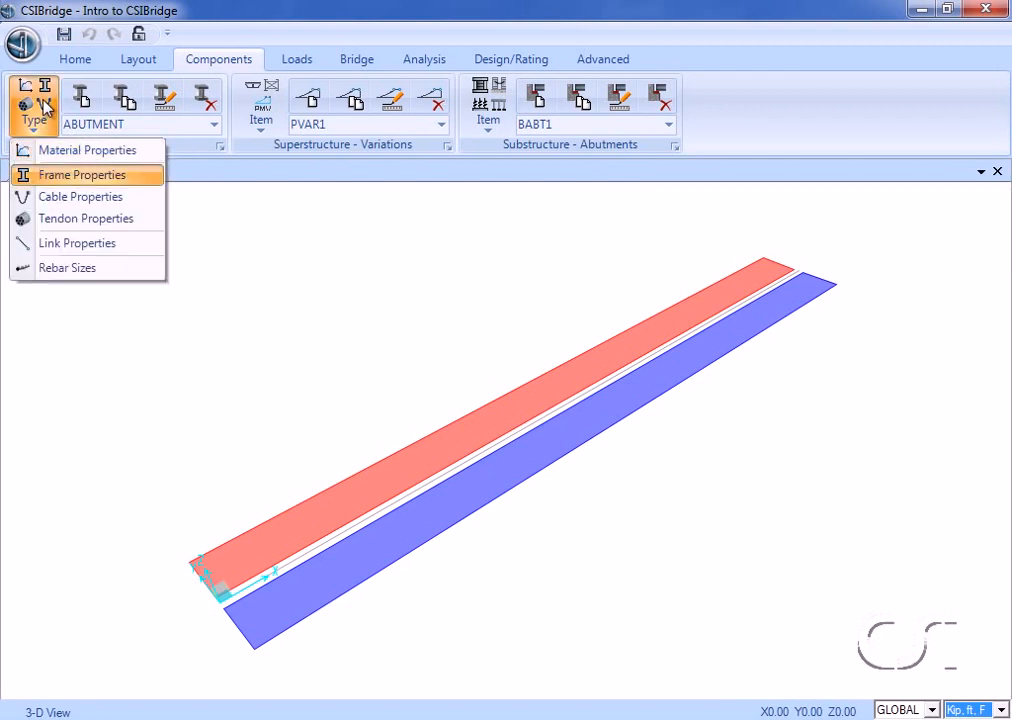
pyautogui.click(59, 176)
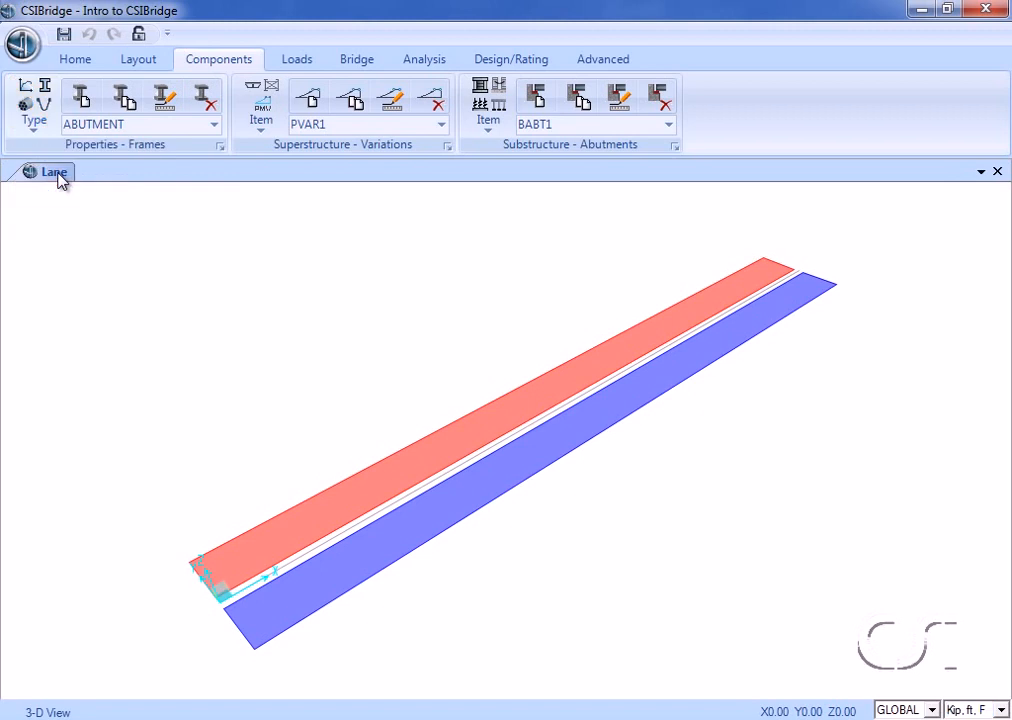
pyautogui.click(85, 100)
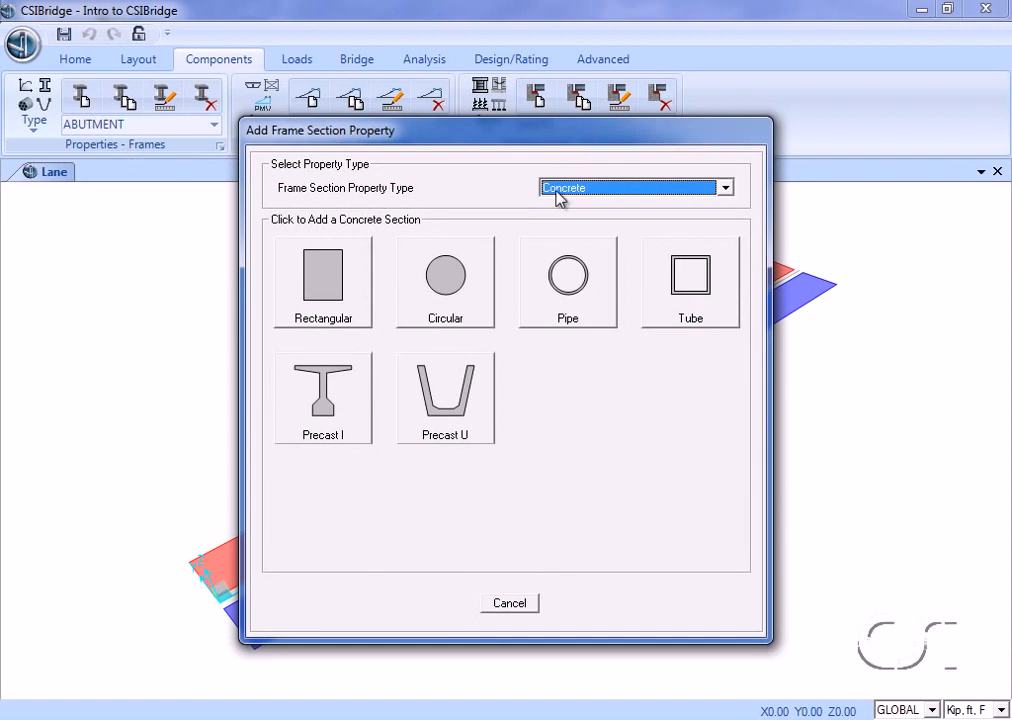
pyautogui.click(447, 274)
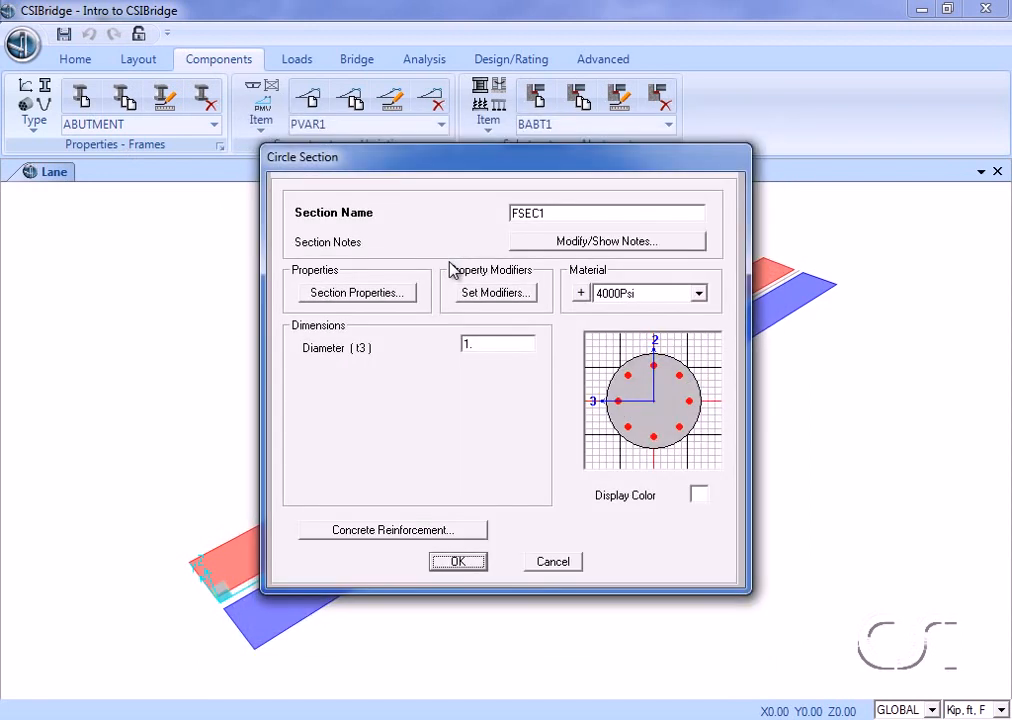
pyautogui.doubleClick(565, 210)
pyautogui.write('COLUMN')
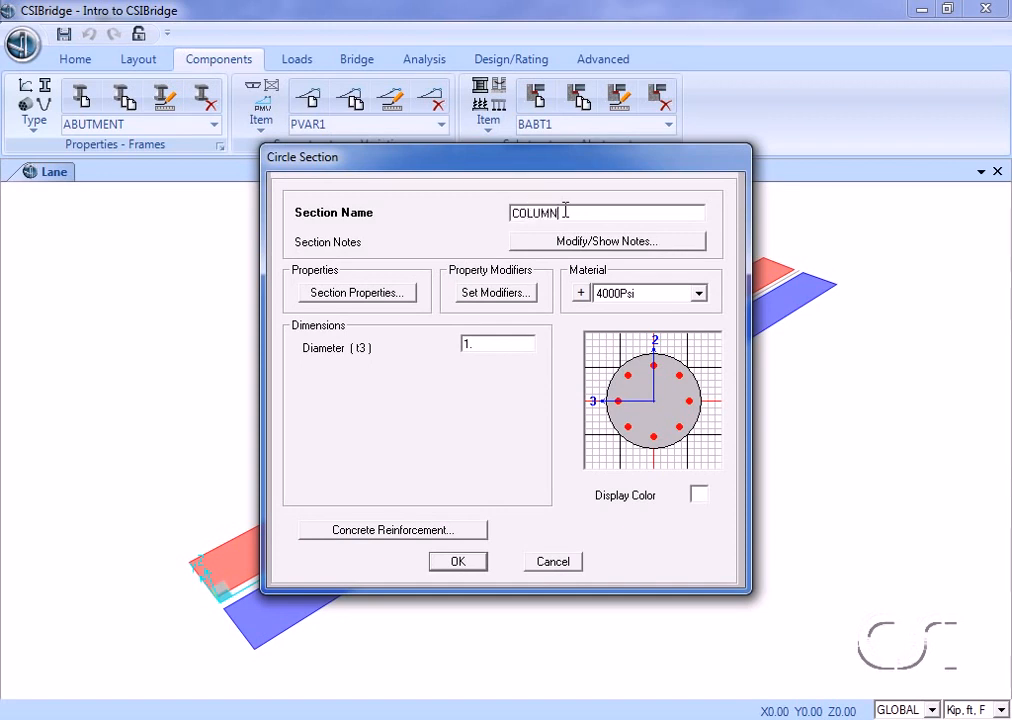
pyautogui.doubleClick(489, 343)
pyautogui.write('5')
pyautogui.click(462, 562)
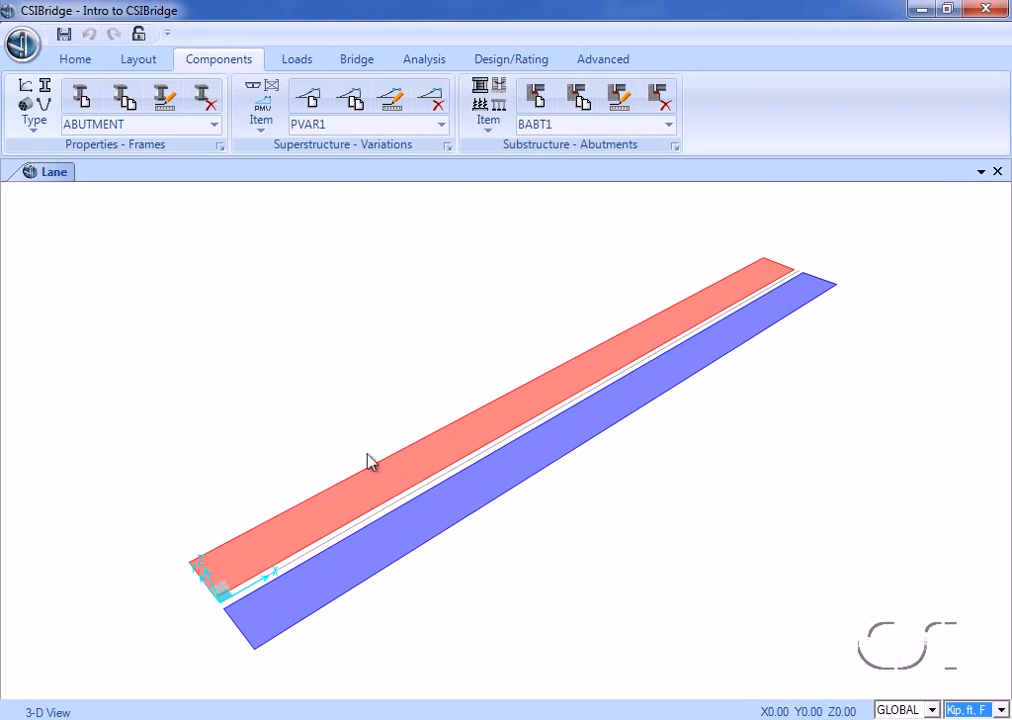
# Add a rectangular concrete frame section named BENTCAP with a depth of 10 ft and a width of 5 ft.
pyautogui.click(84, 97)
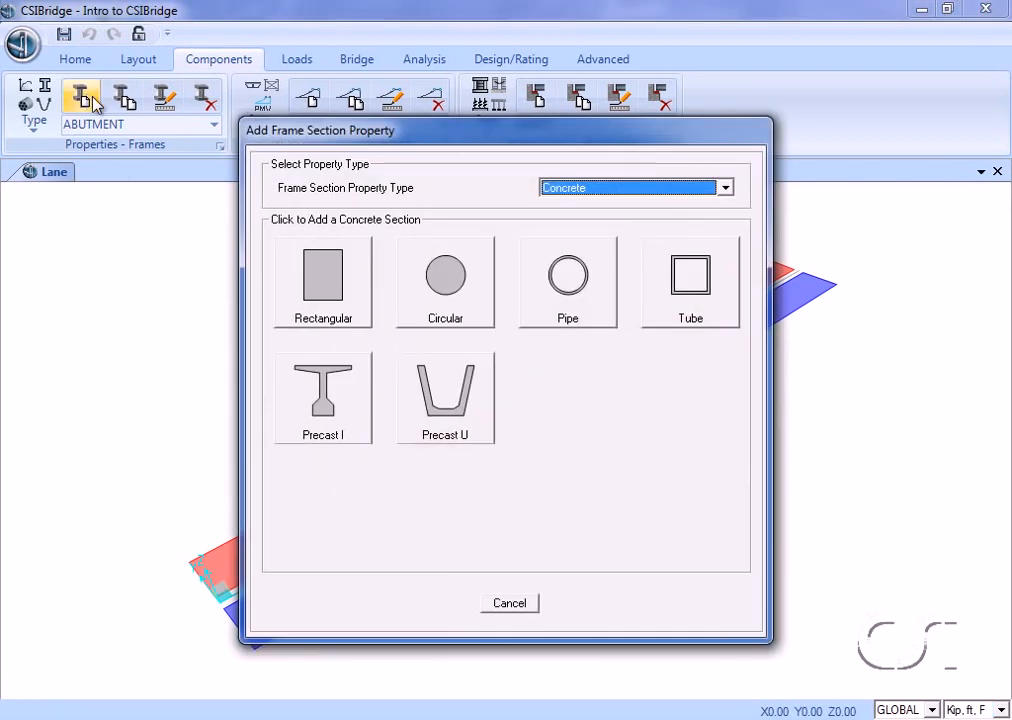
pyautogui.click(315, 275)
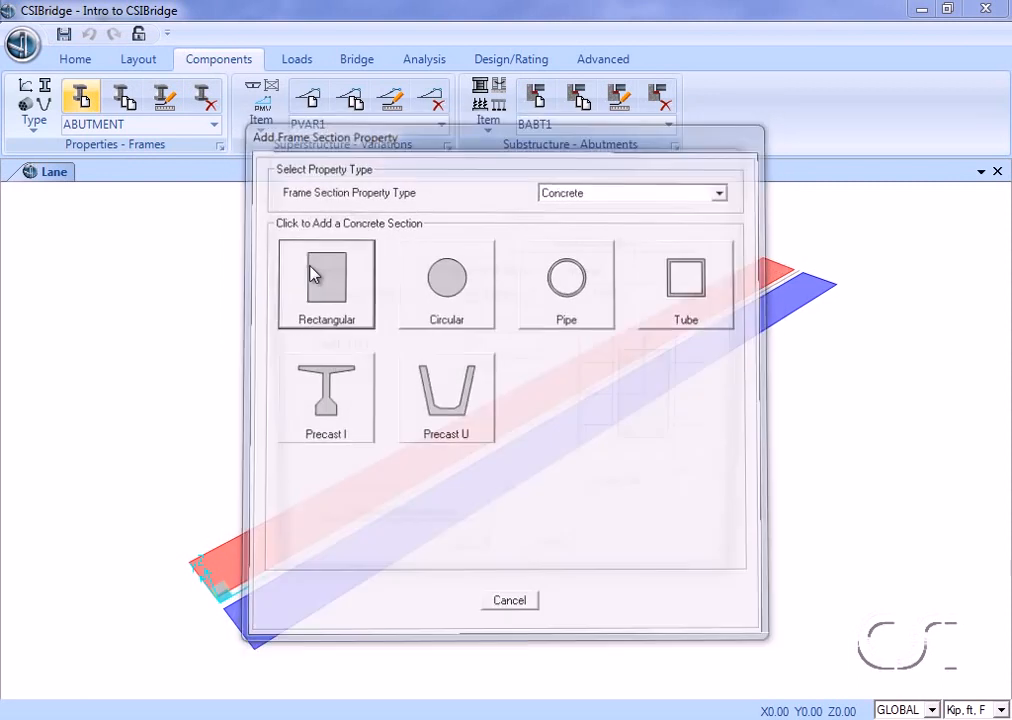
pyautogui.doubleClick(562, 212)
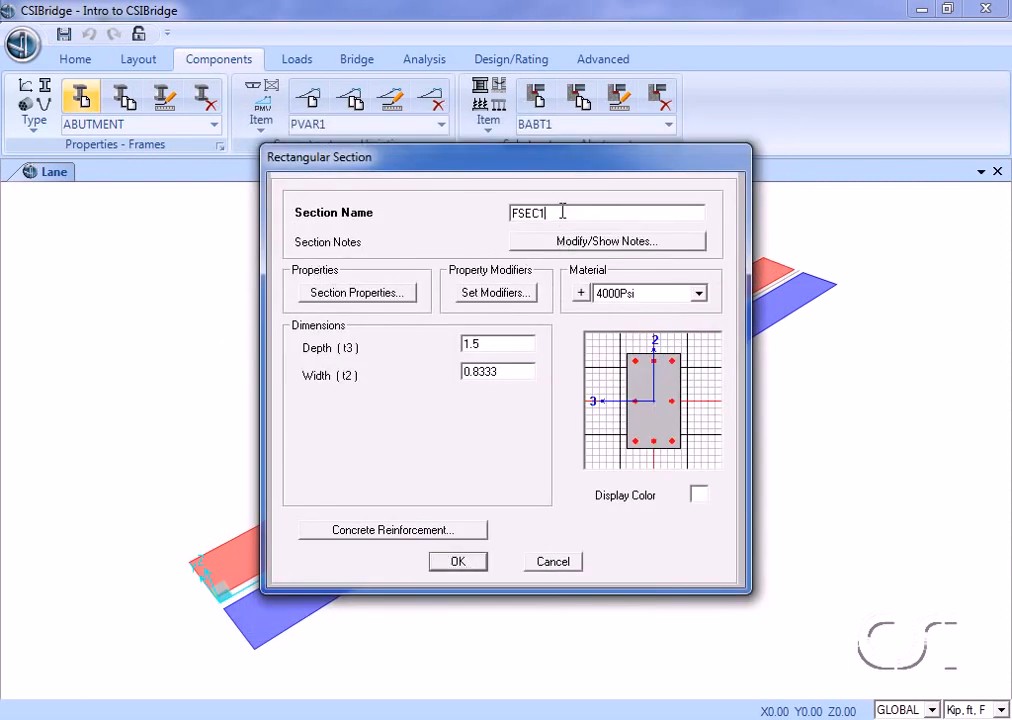
pyautogui.write('BENTCAP')
pyautogui.doubleClick(511, 342)
pyautogui.write('10')
pyautogui.doubleClick(507, 372)
pyautogui.write('5')
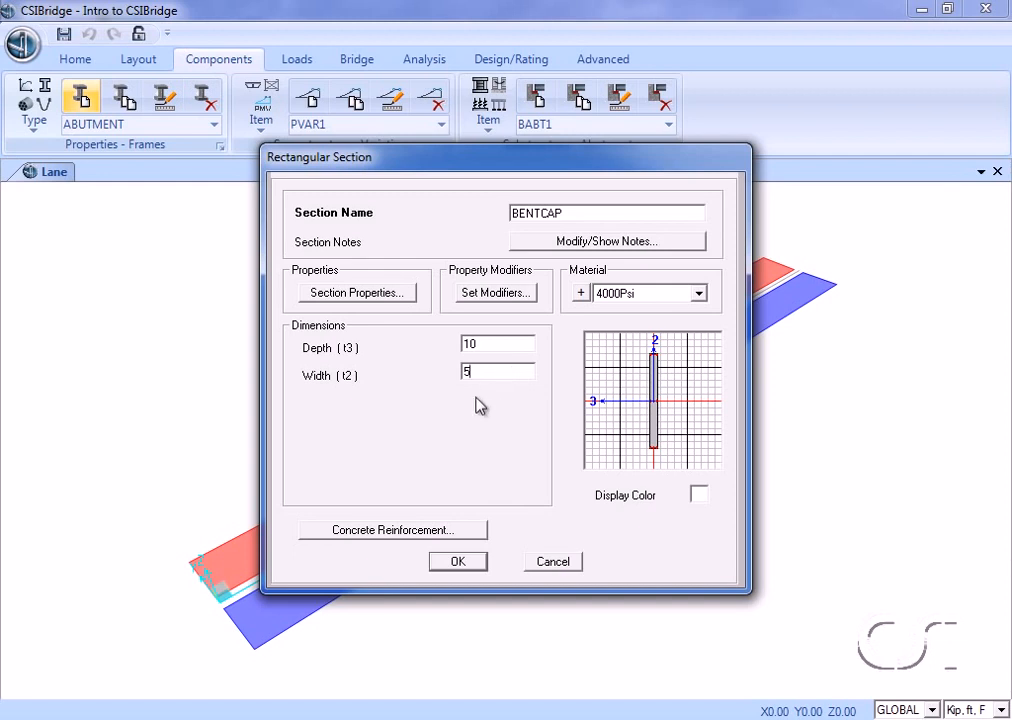
pyautogui.click(462, 563)
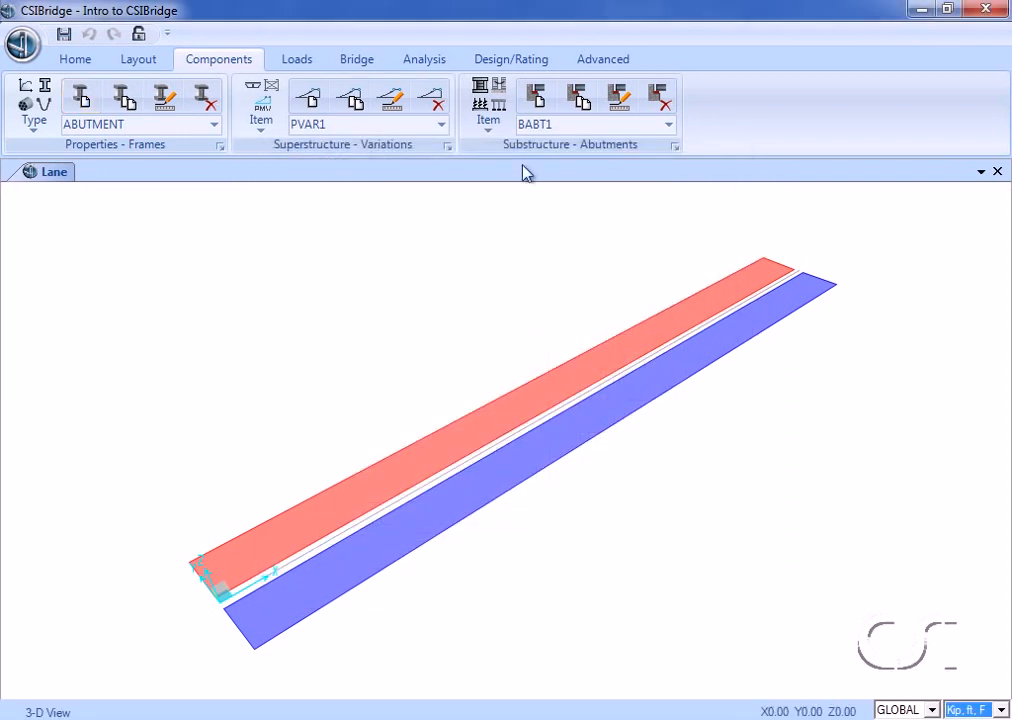
# Switch the substructure item to Bents and start a new bridge bent with an Integral girder support condition.
pyautogui.click(499, 126)
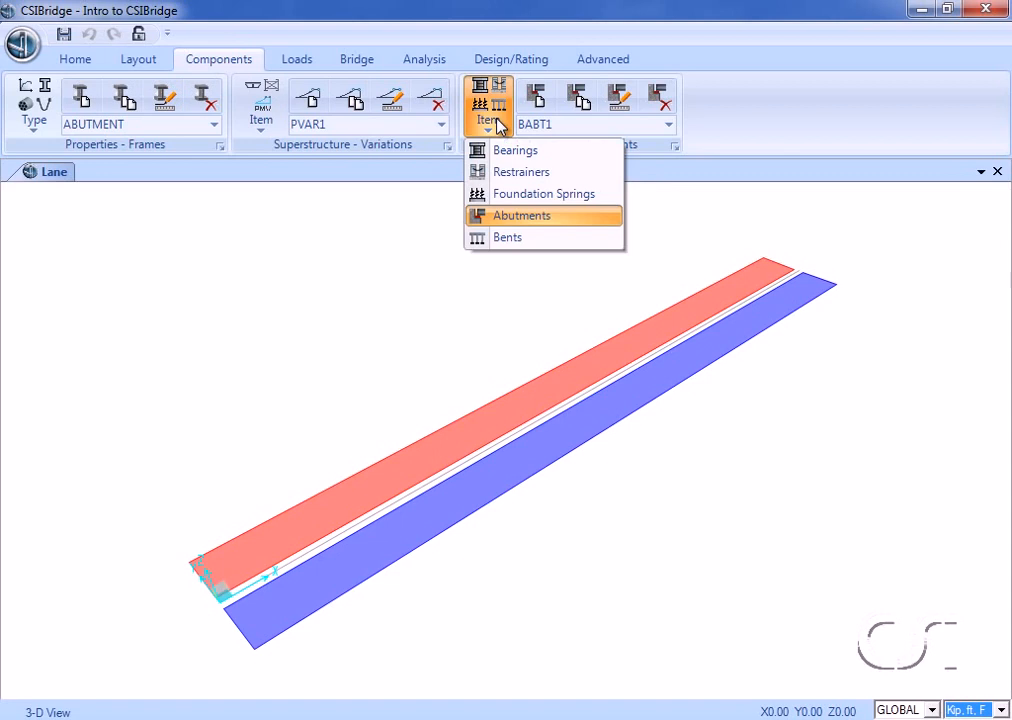
pyautogui.click(502, 240)
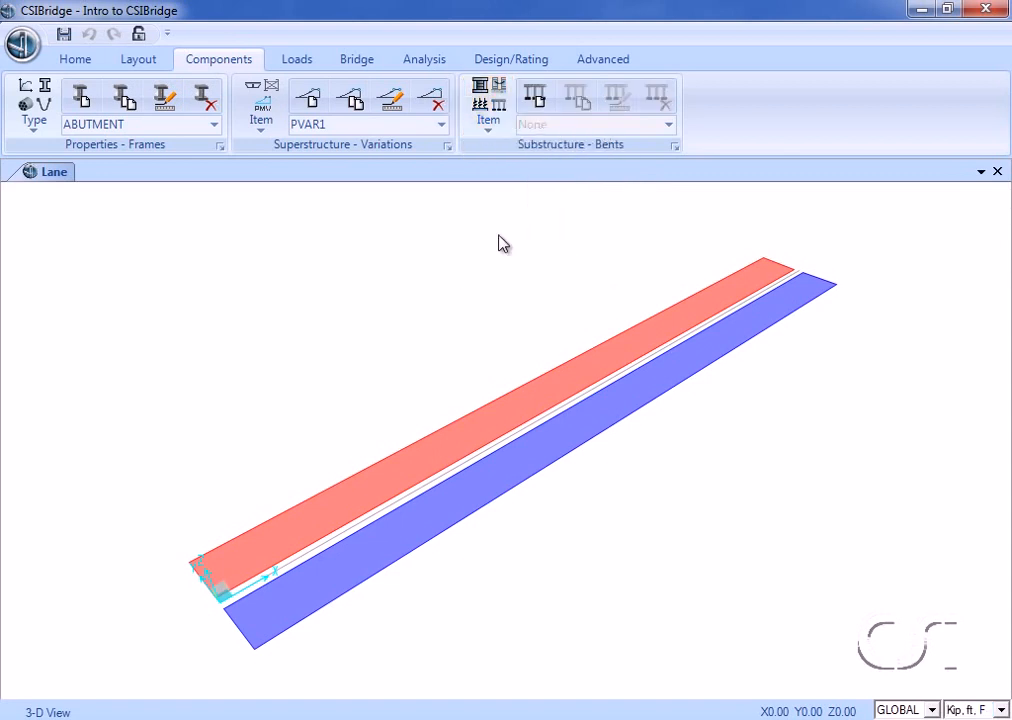
pyautogui.click(540, 99)
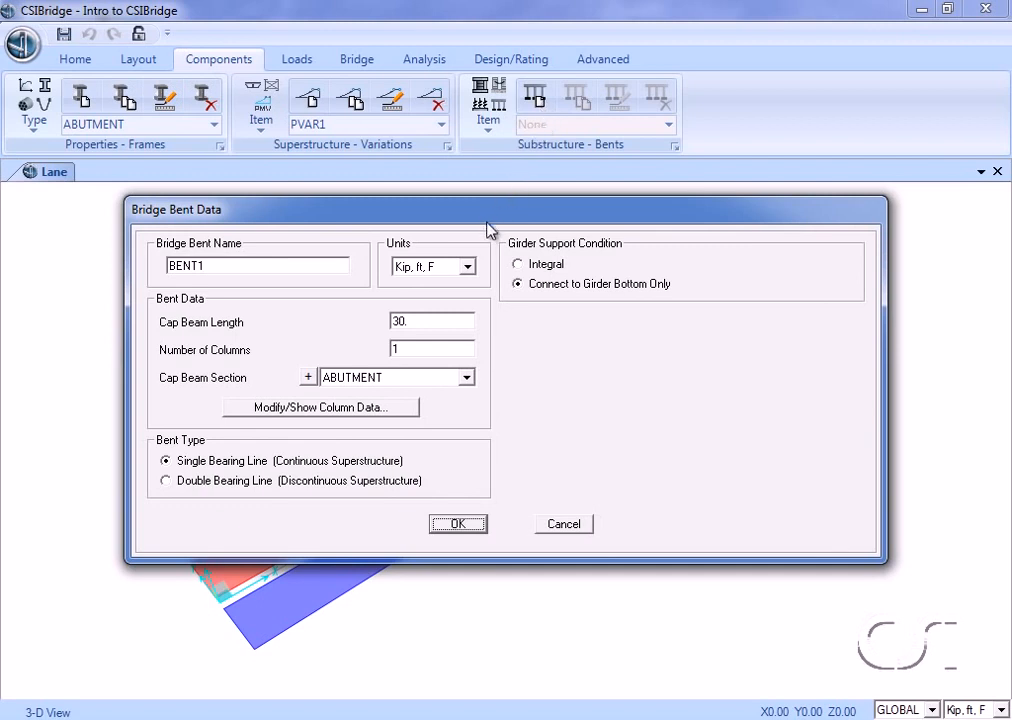
pyautogui.click(520, 268)
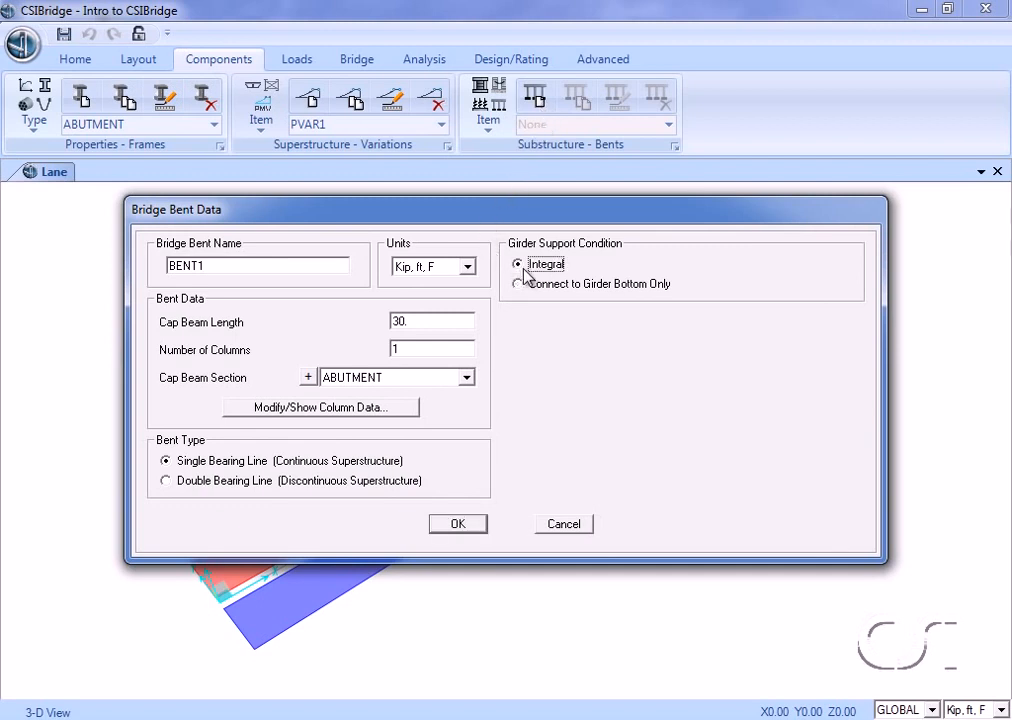
pyautogui.click(522, 285)
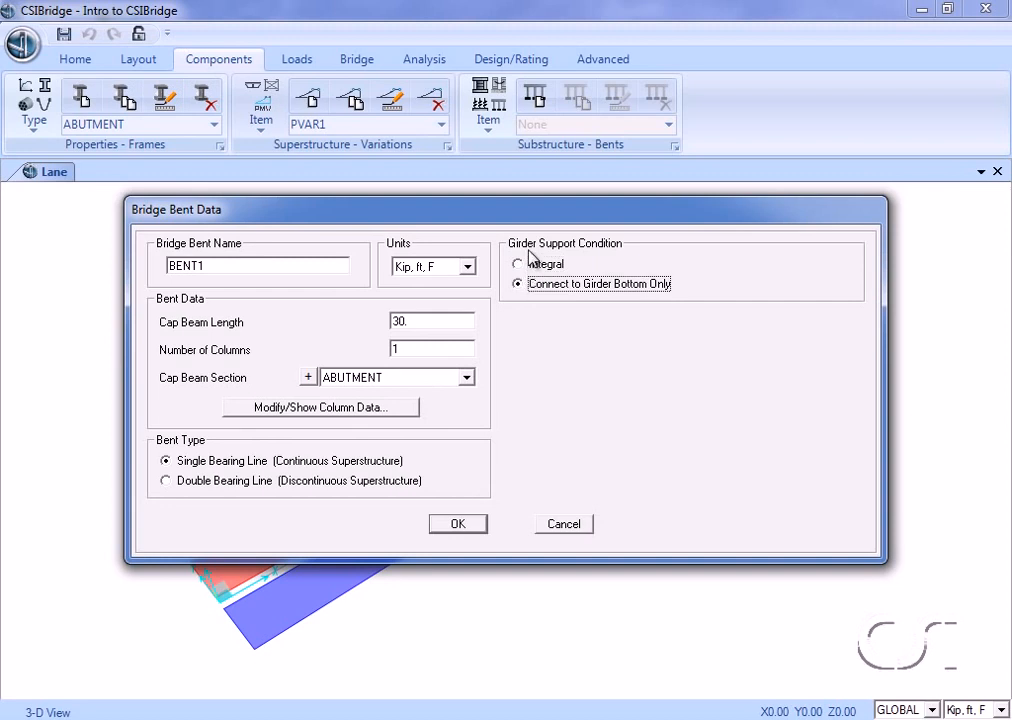
pyautogui.click(524, 268)
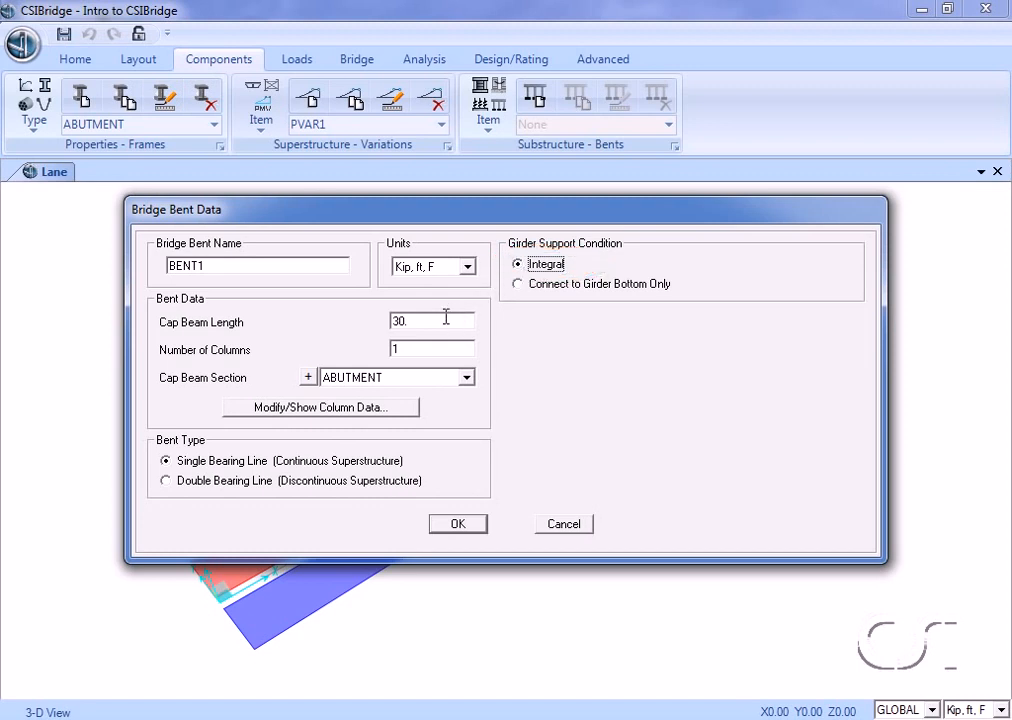
# Set the bent's number of columns to 3 and its cap beam section to BENTCAP.
pyautogui.doubleClick(421, 347)
pyautogui.write('3')
pyautogui.click(424, 379)
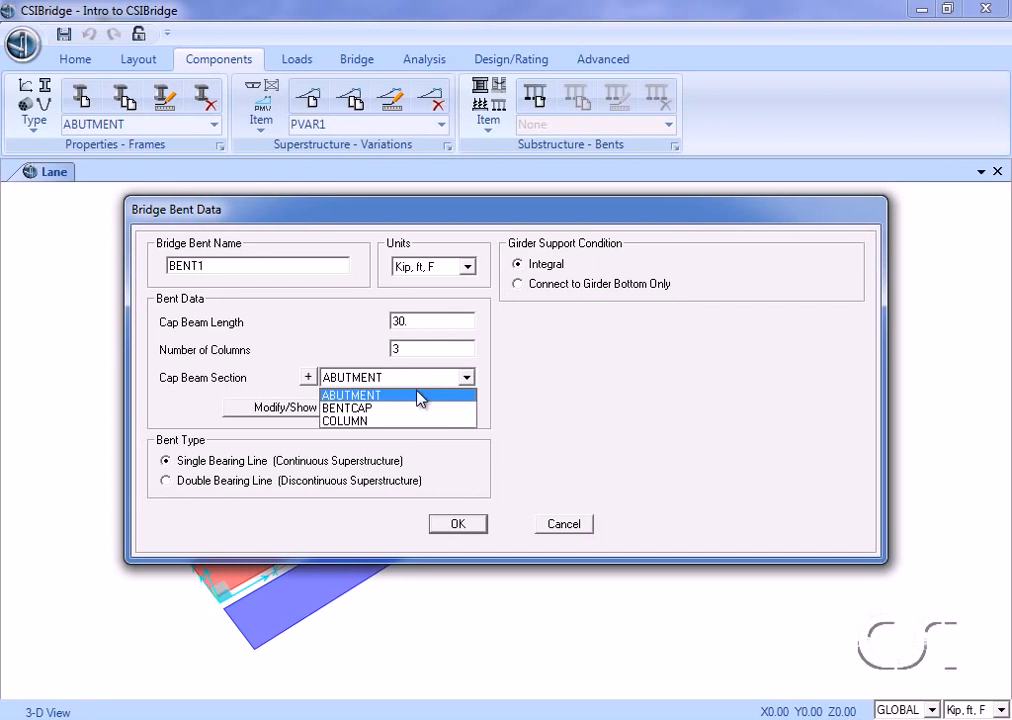
pyautogui.click(337, 409)
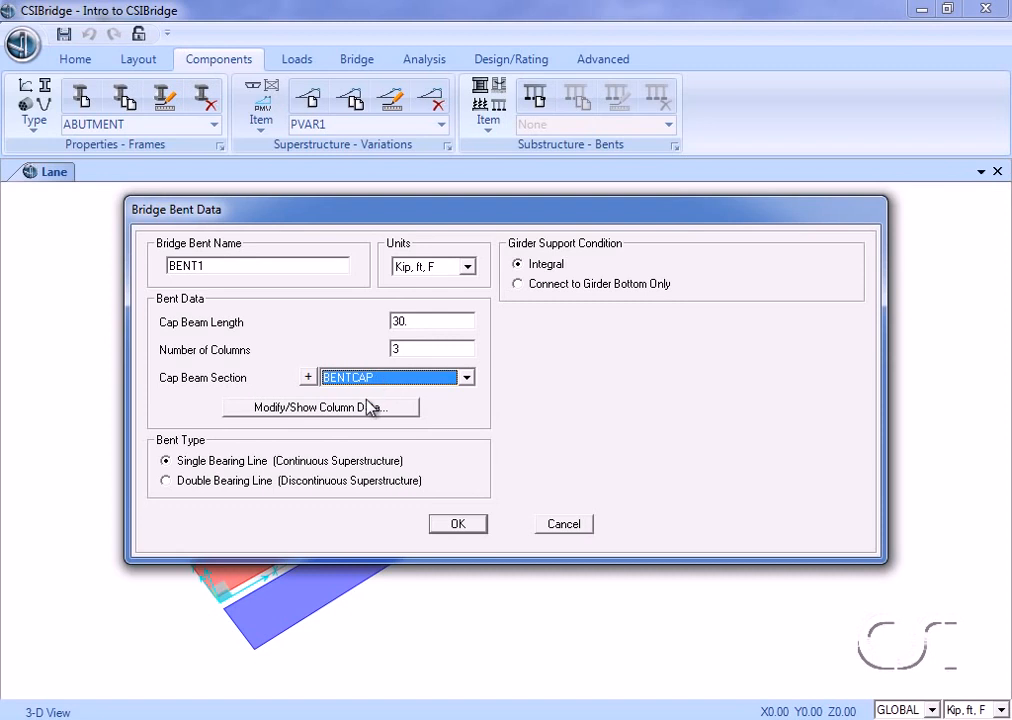
# Open the bent's column data and assign the COLUMN section to columns 1, 2 and 3.
pyautogui.click(371, 407)
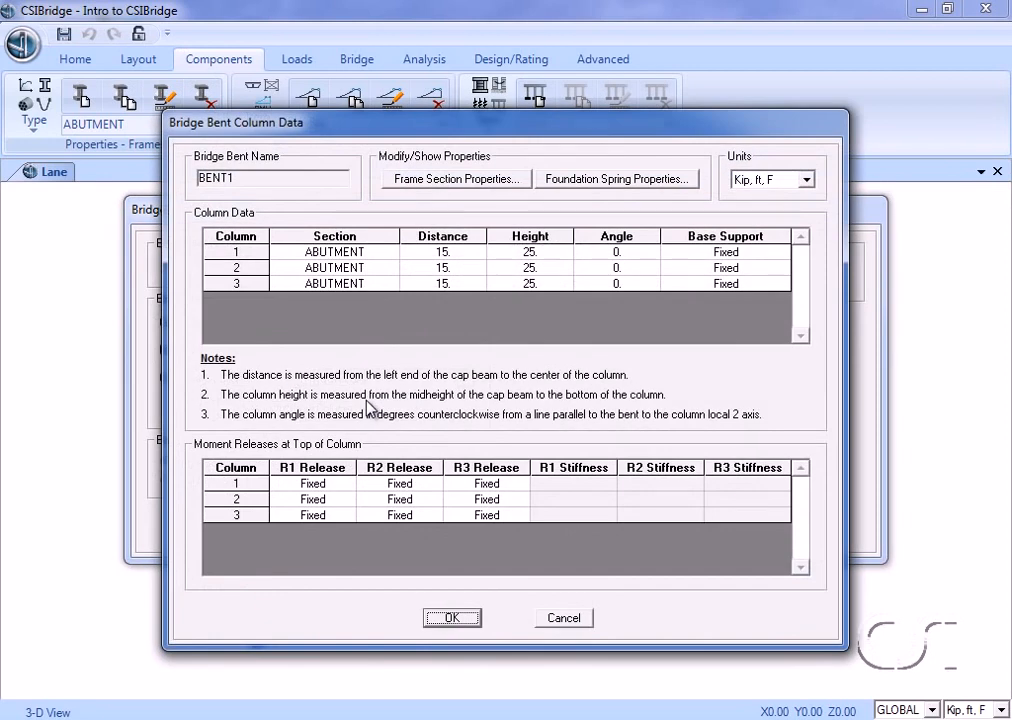
pyautogui.click(357, 254)
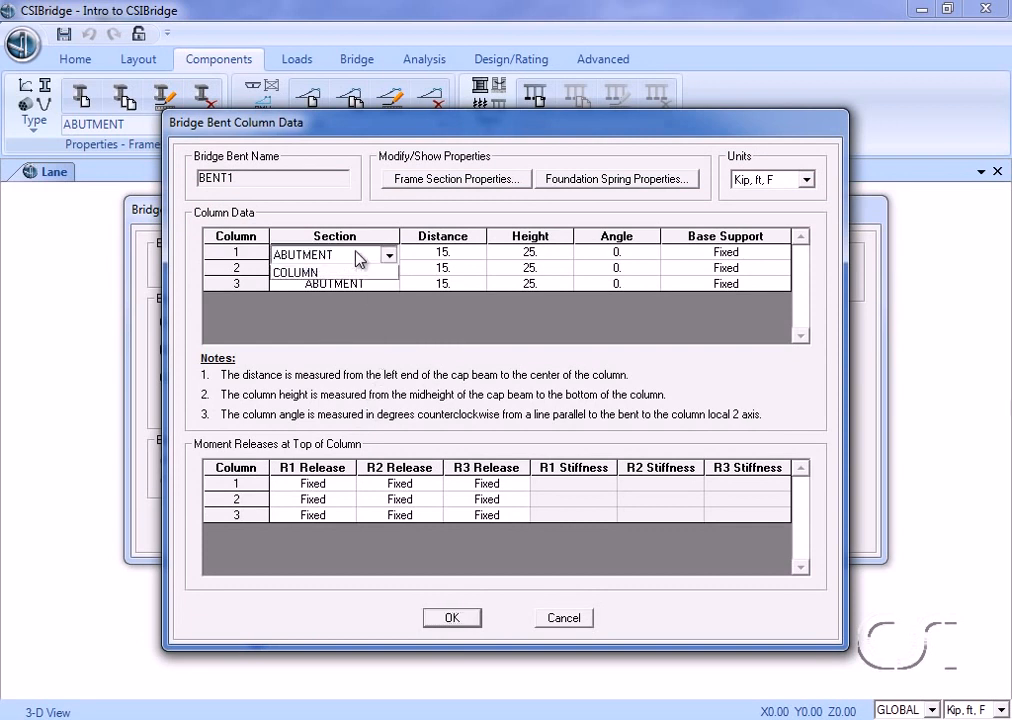
pyautogui.click(357, 257)
pyautogui.click(338, 297)
pyautogui.click(340, 268)
pyautogui.click(342, 268)
pyautogui.click(334, 313)
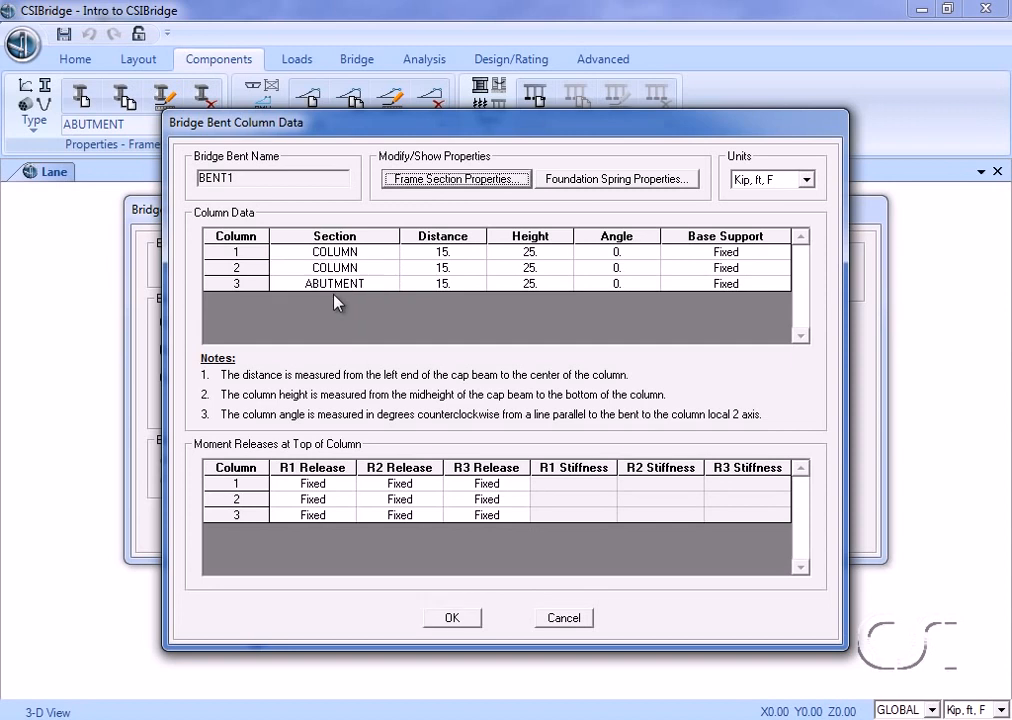
pyautogui.click(336, 284)
pyautogui.click(338, 286)
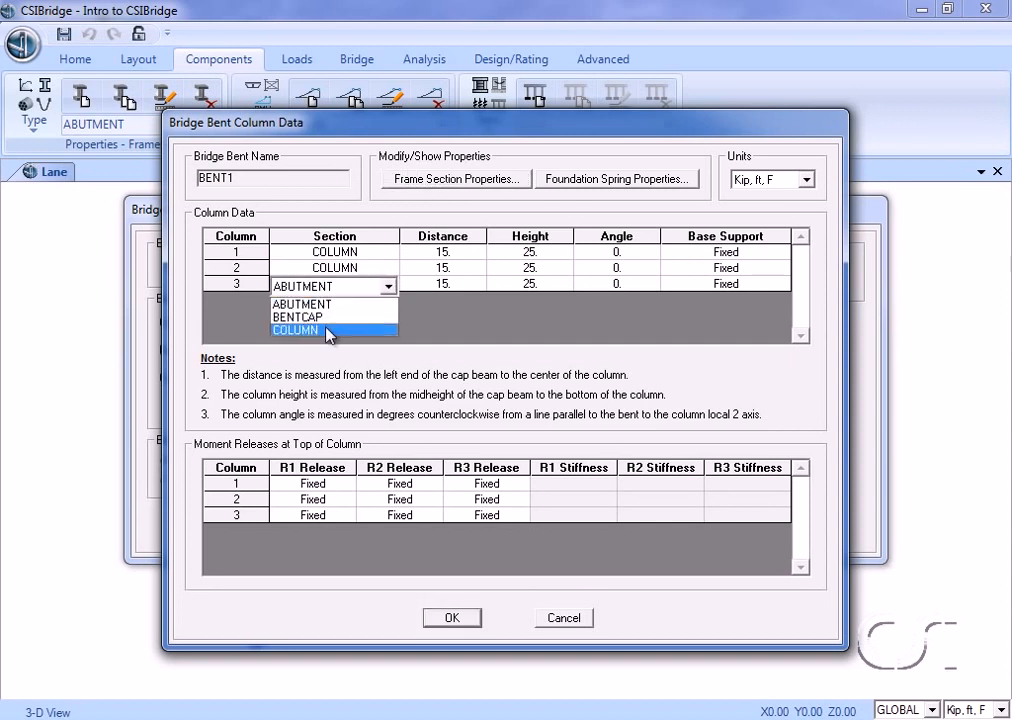
pyautogui.click(328, 330)
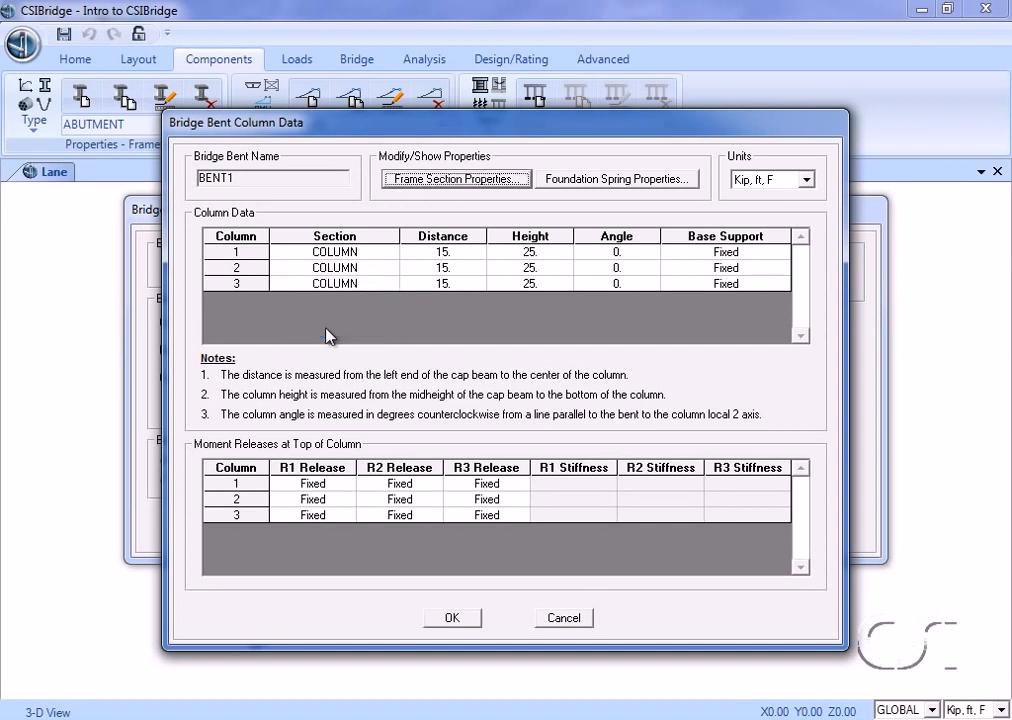
# Set the distance along the cap beam to 2.5 ft for column 1 and 27.5 ft for column 3.
pyautogui.click(450, 255)
pyautogui.write('2.5')
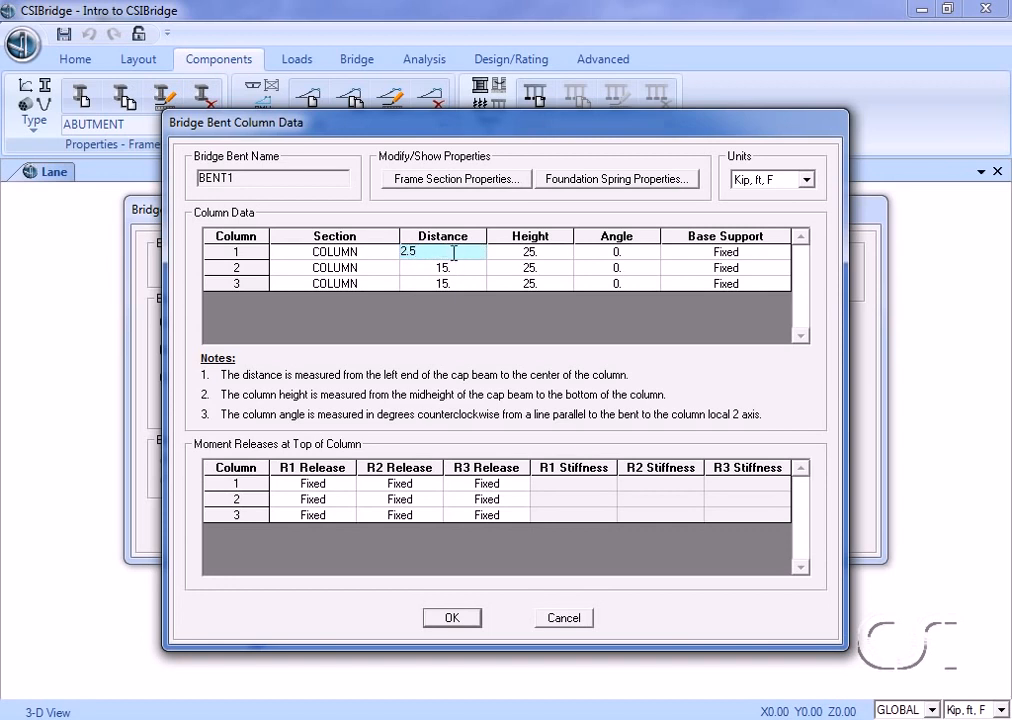
pyautogui.click(454, 266)
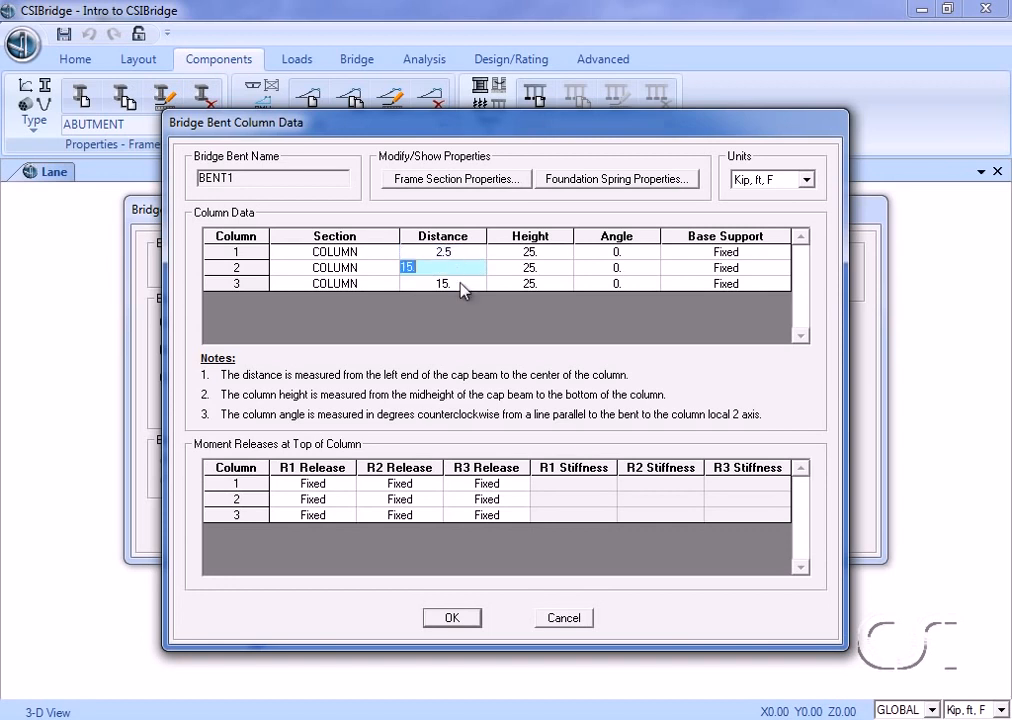
pyautogui.click(463, 284)
pyautogui.write('27.5')
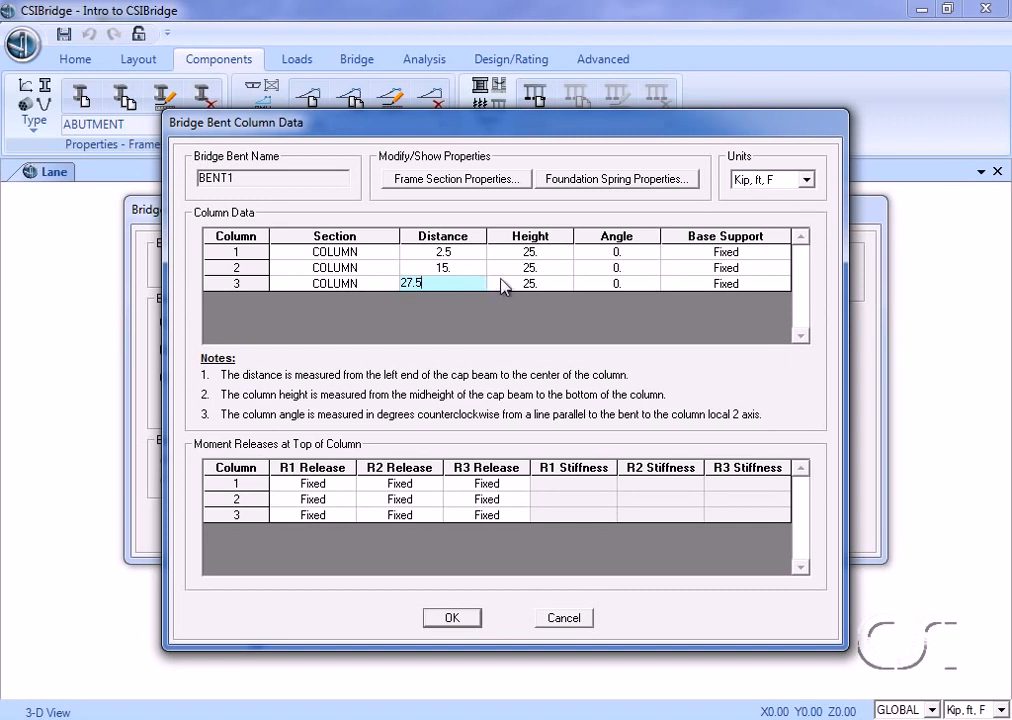
# Set the heights of bent columns 1, 2 and 3 to 24, 27 and 30 ft.
pyautogui.click(519, 253)
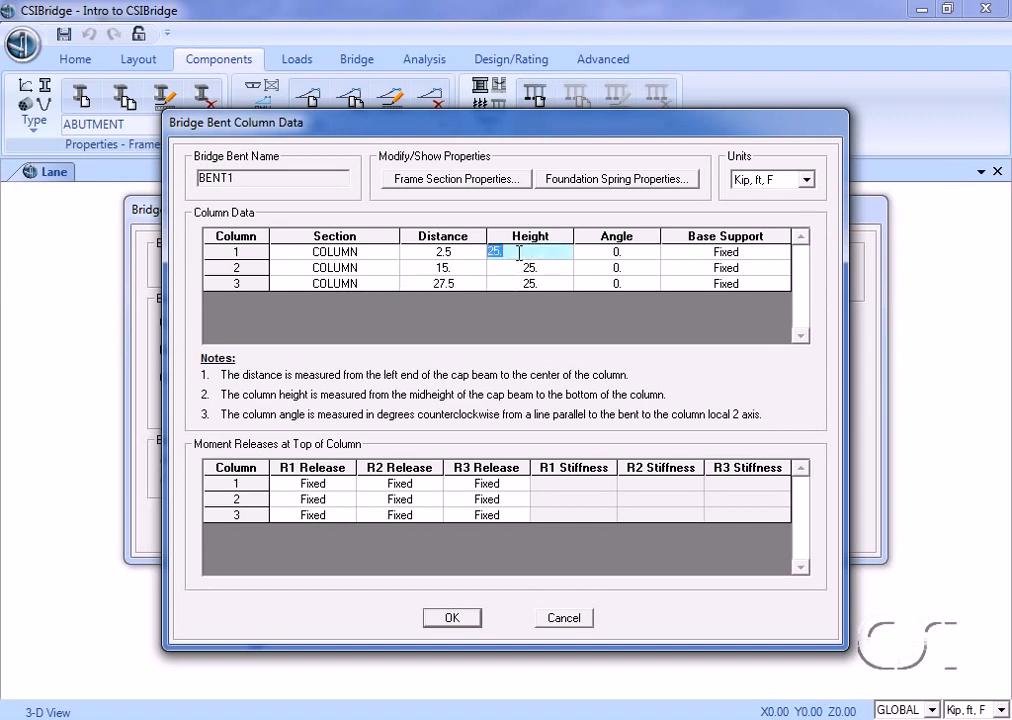
pyautogui.write('24')
pyautogui.click(536, 268)
pyautogui.write('27')
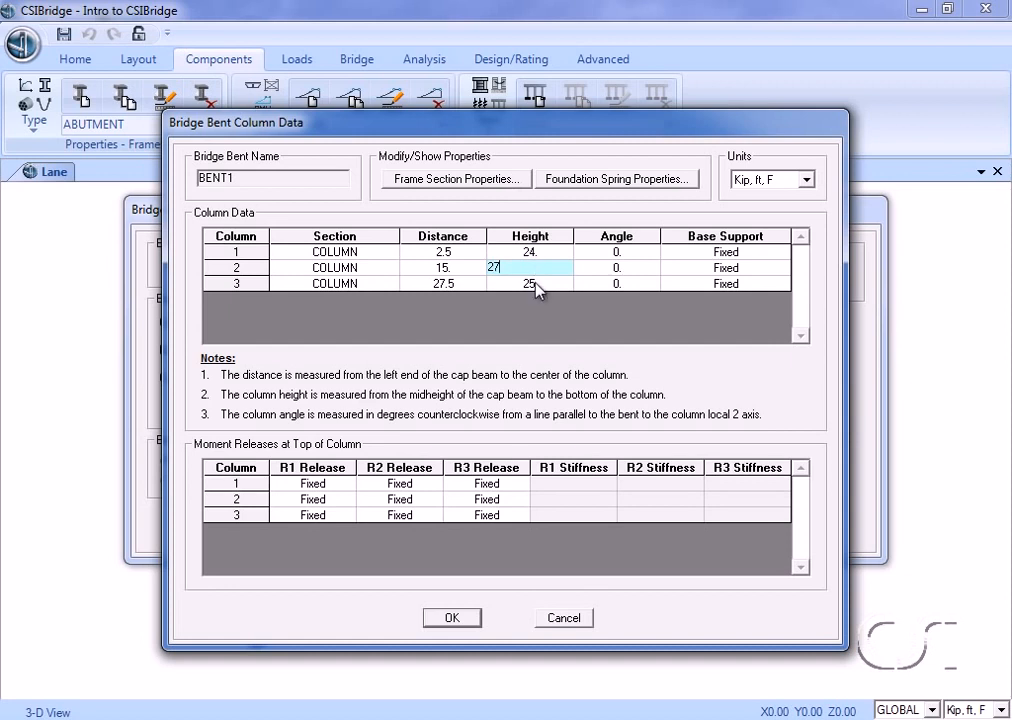
pyautogui.click(534, 284)
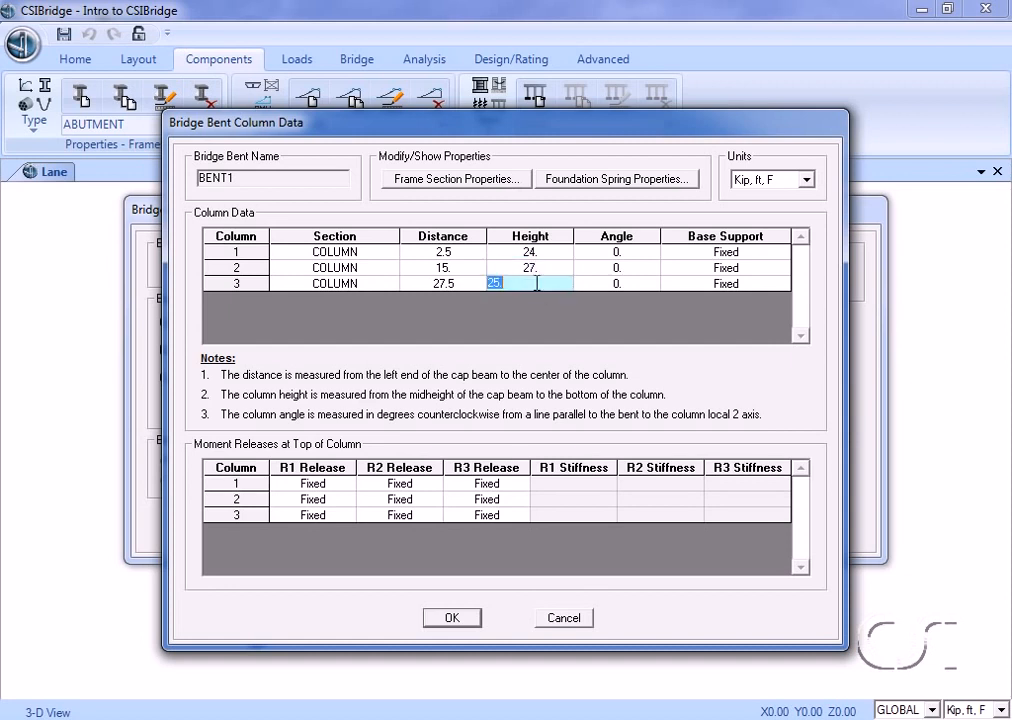
pyautogui.write('30')
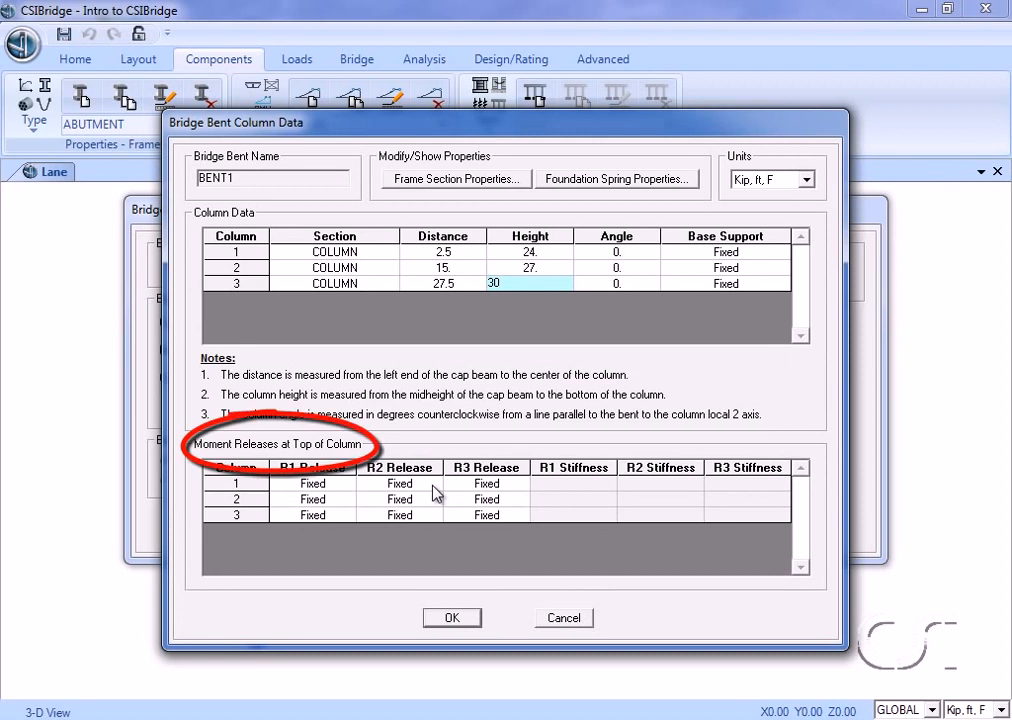
# Accept the column data, try the Double Bearing Line bent type, and return it to Single Bearing Line (Continuous Superstructure).
pyautogui.click(450, 618)
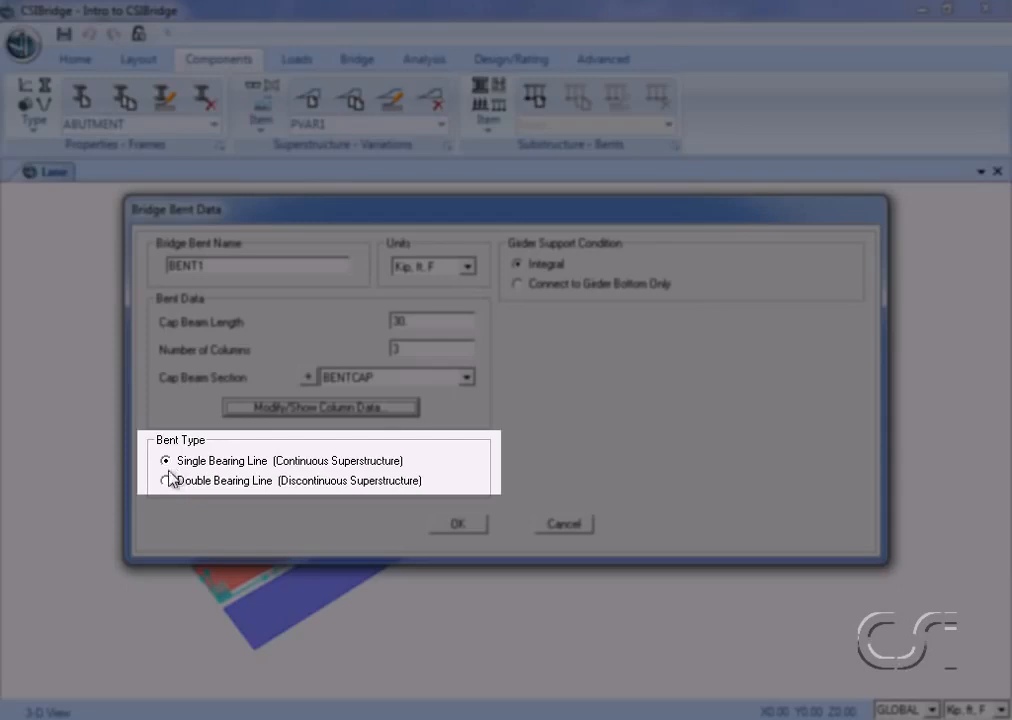
pyautogui.click(166, 481)
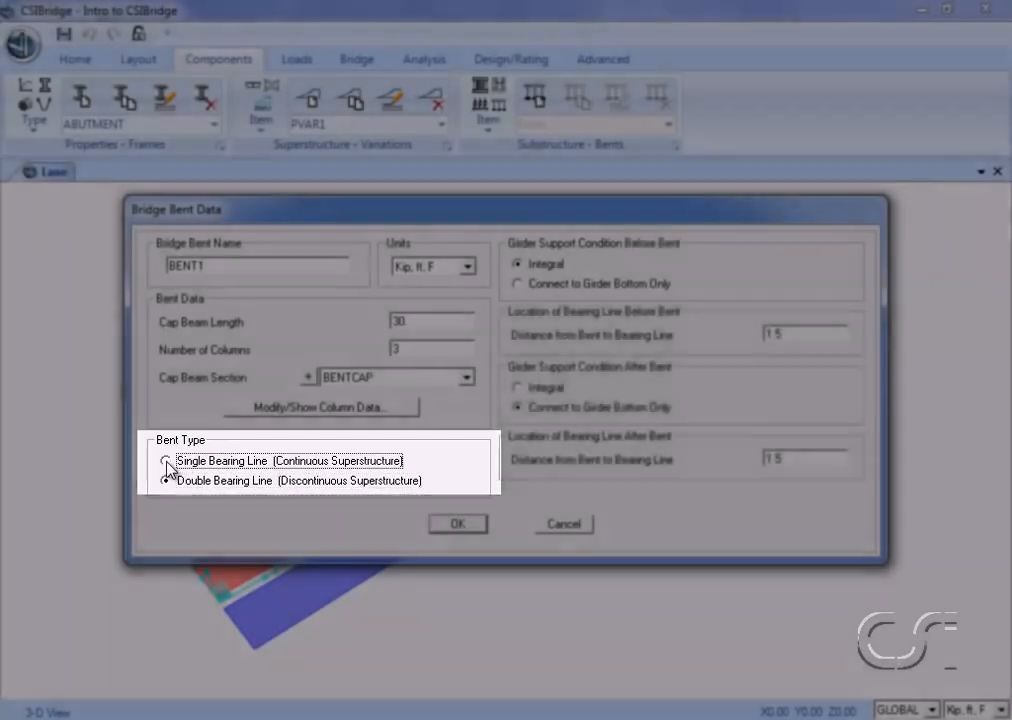
pyautogui.click(166, 461)
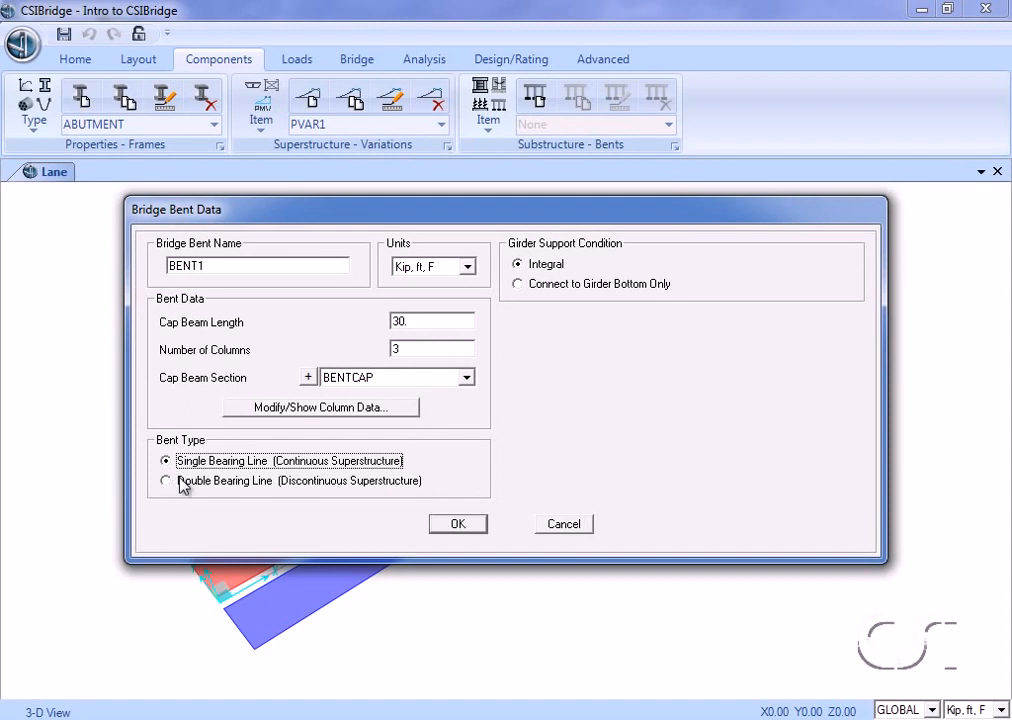
# Accept the bent definition and add a standard vehicle of type HSn-44.
pyautogui.click(458, 527)
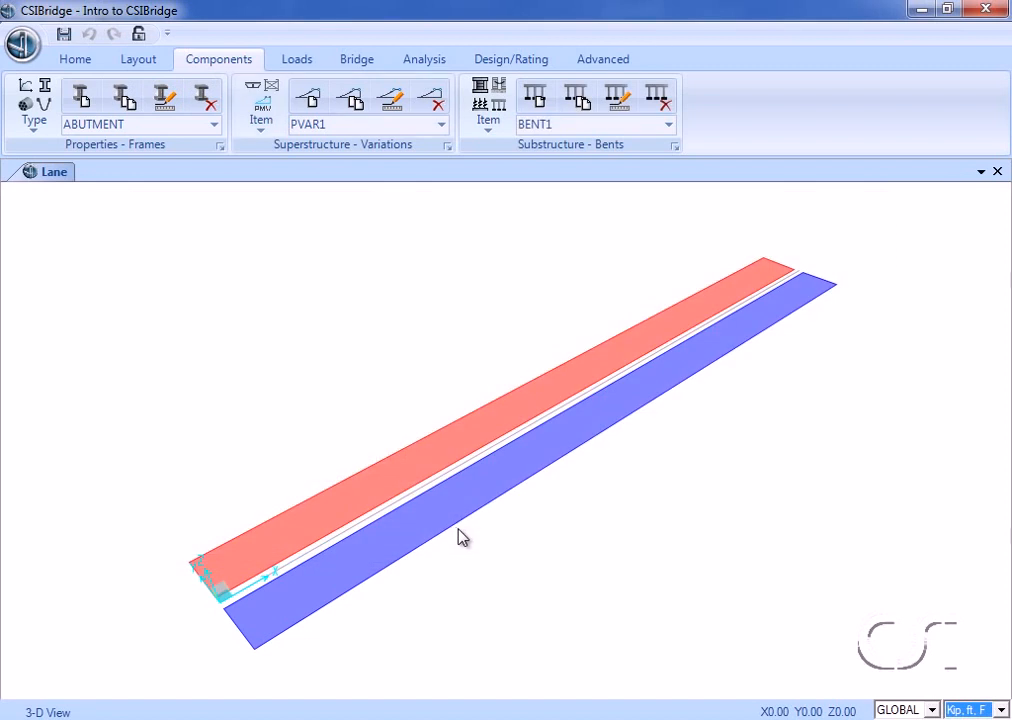
pyautogui.click(297, 62)
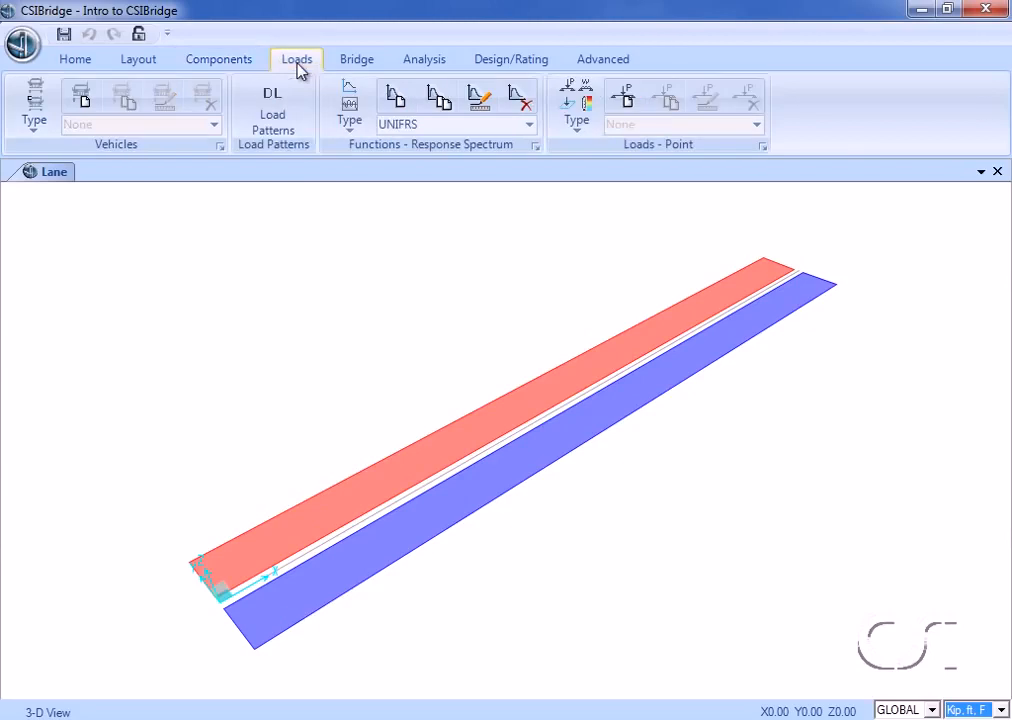
pyautogui.click(40, 104)
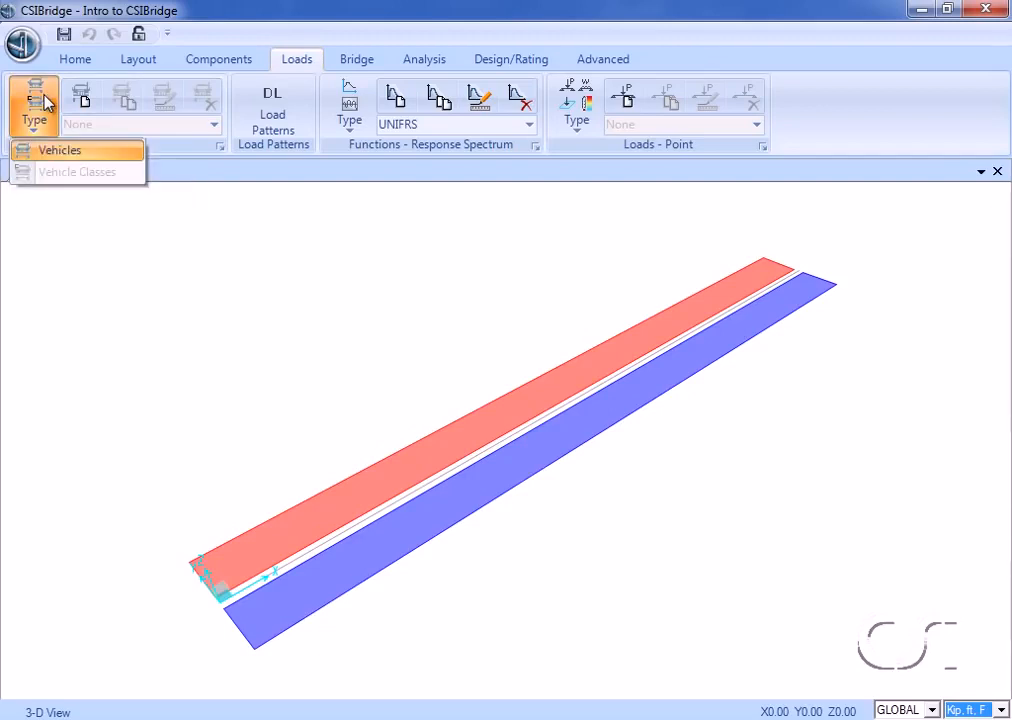
pyautogui.click(76, 156)
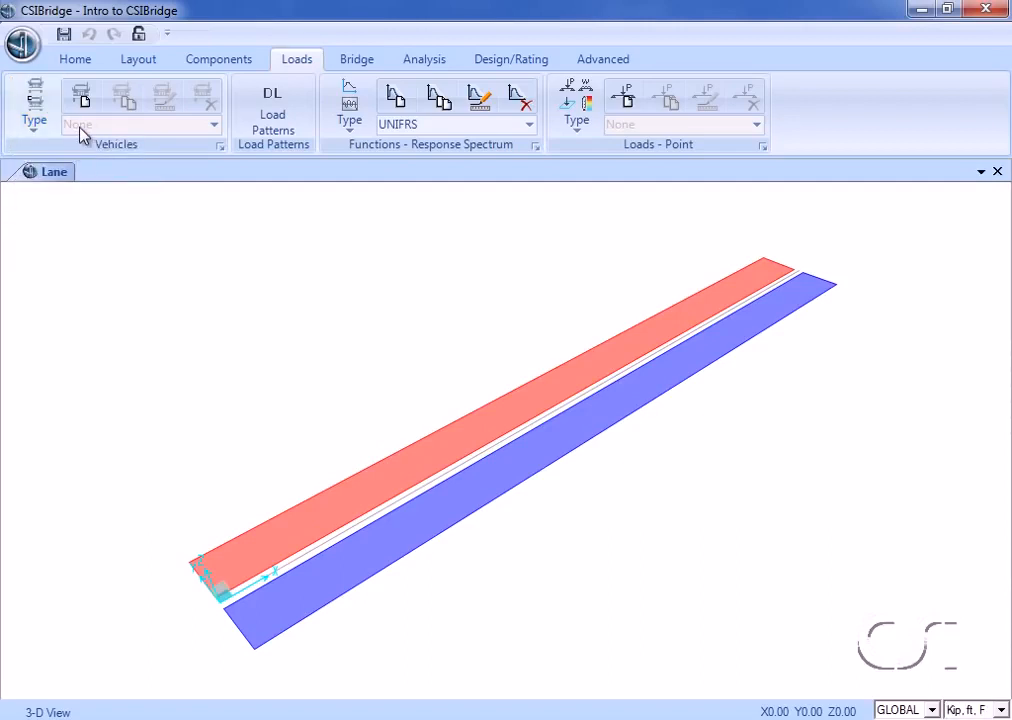
pyautogui.click(86, 99)
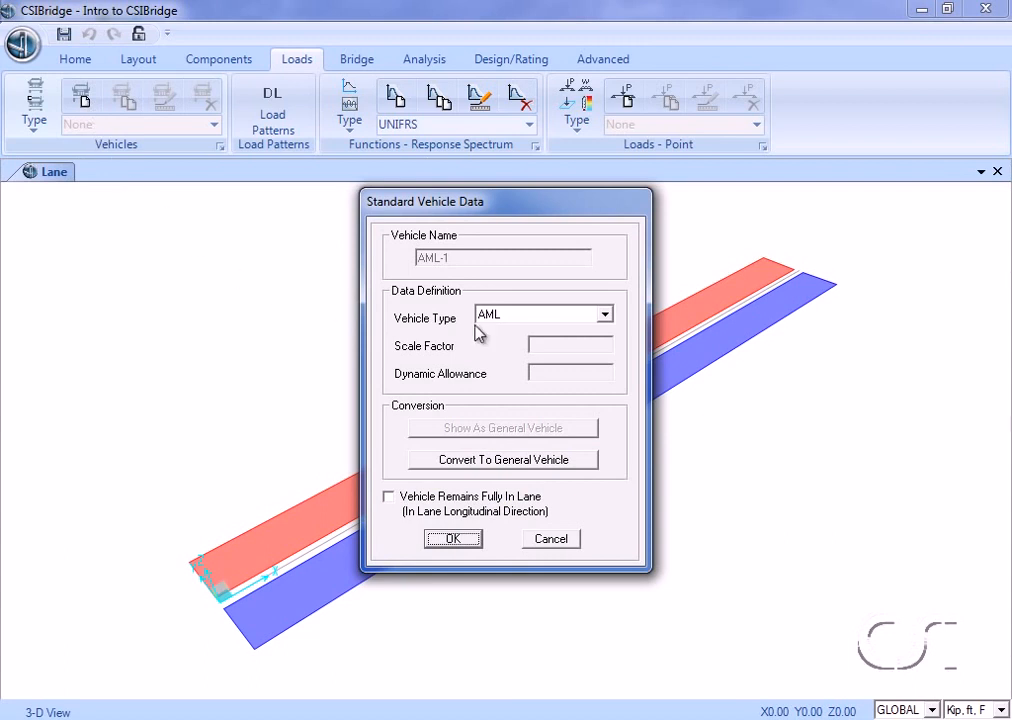
pyautogui.click(520, 318)
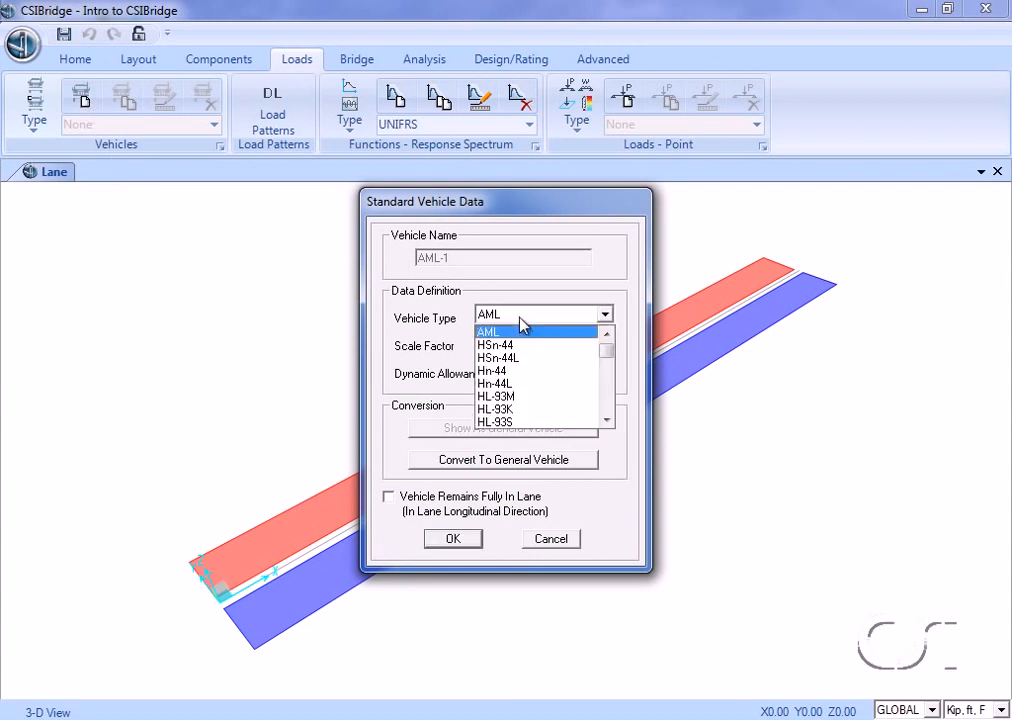
pyautogui.click(515, 345)
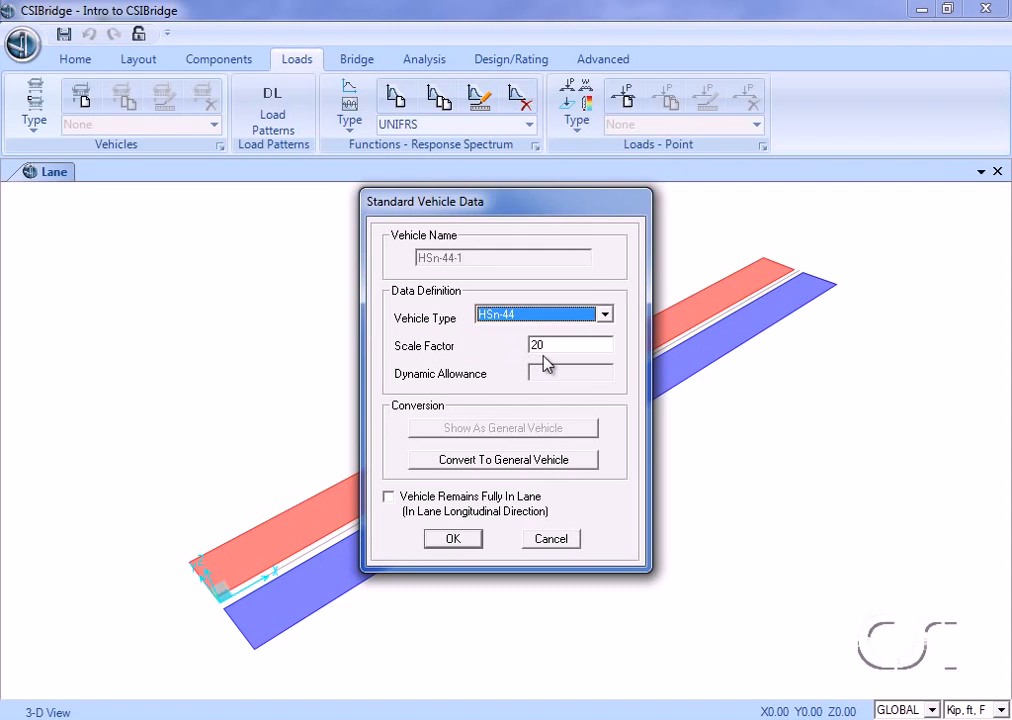
pyautogui.click(455, 539)
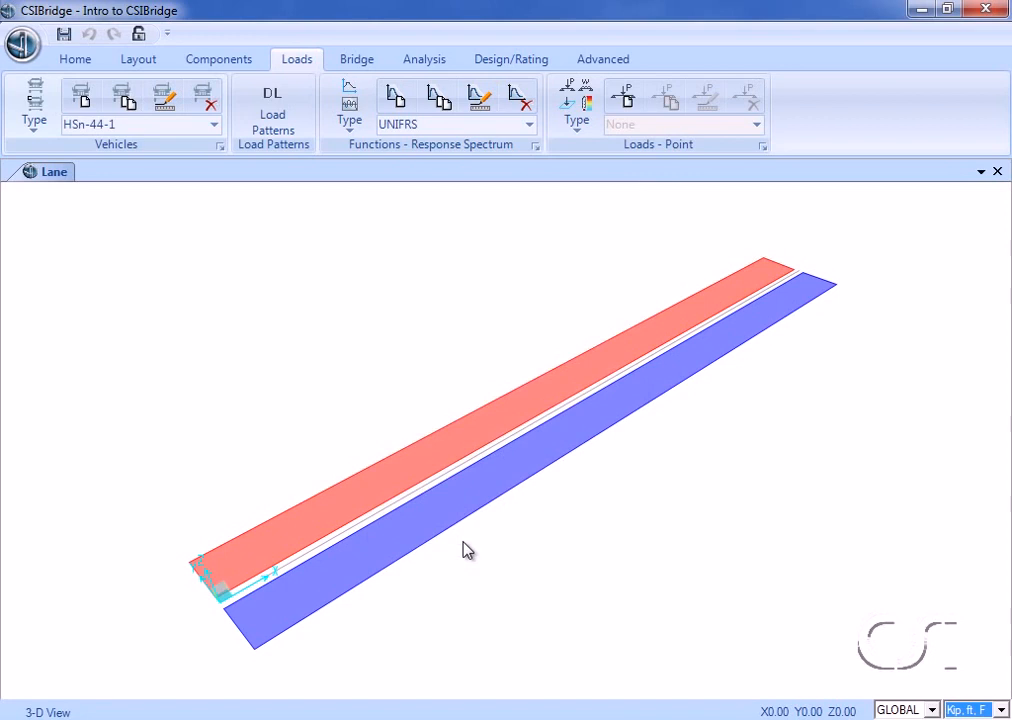
# Define a vehicle class containing the HSn-44-1 vehicle with a scale factor of 1.
pyautogui.click(36, 125)
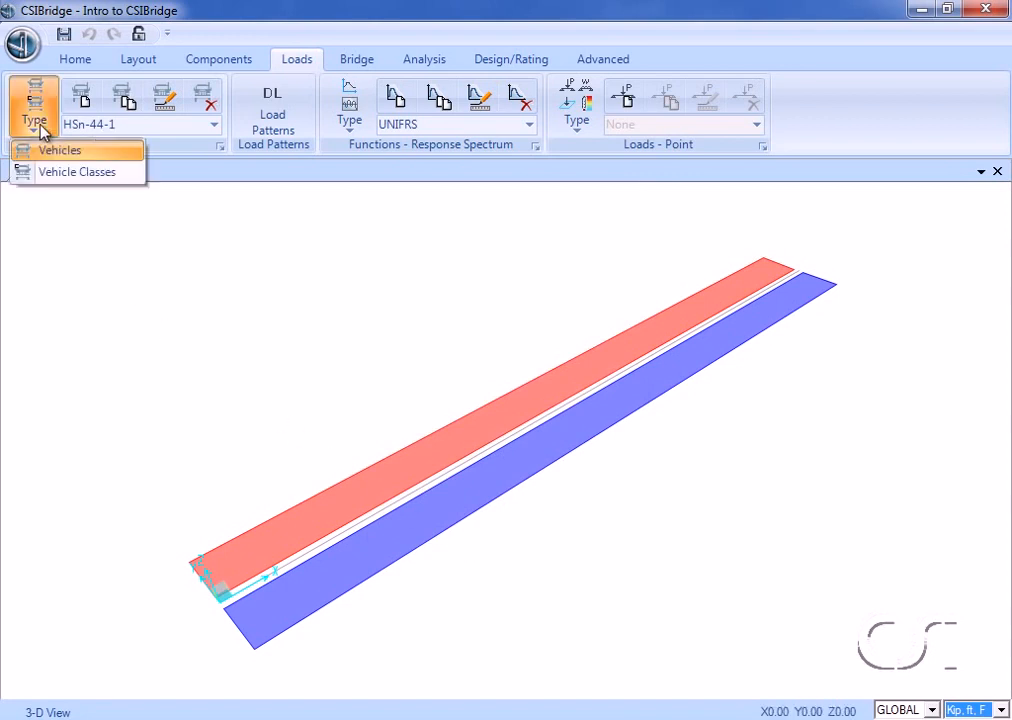
pyautogui.click(85, 173)
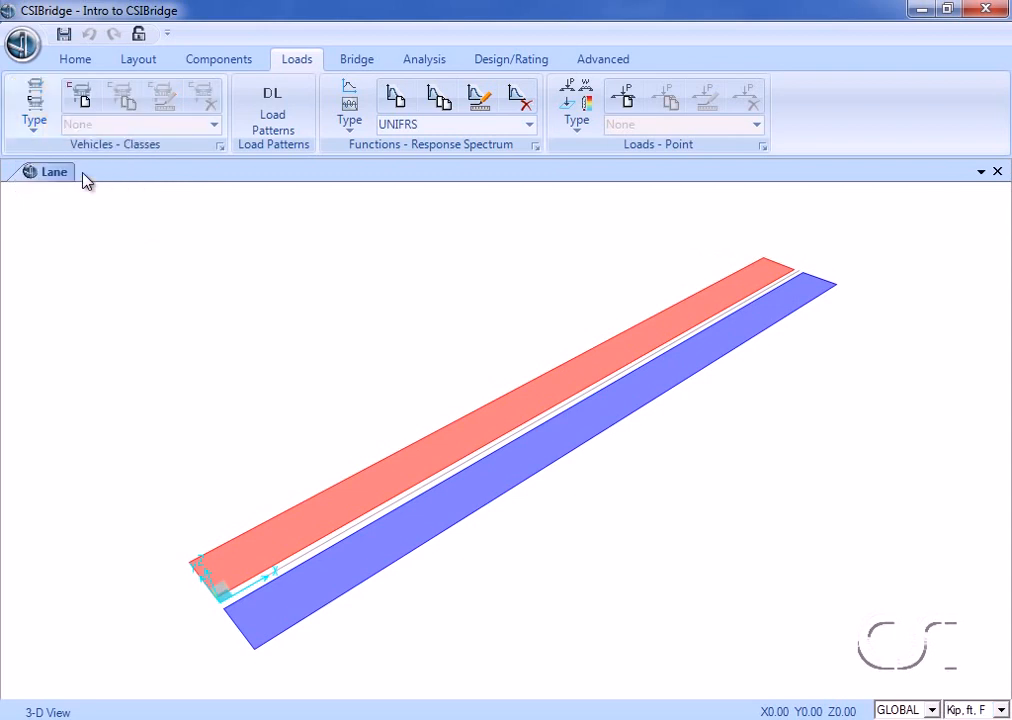
pyautogui.click(79, 100)
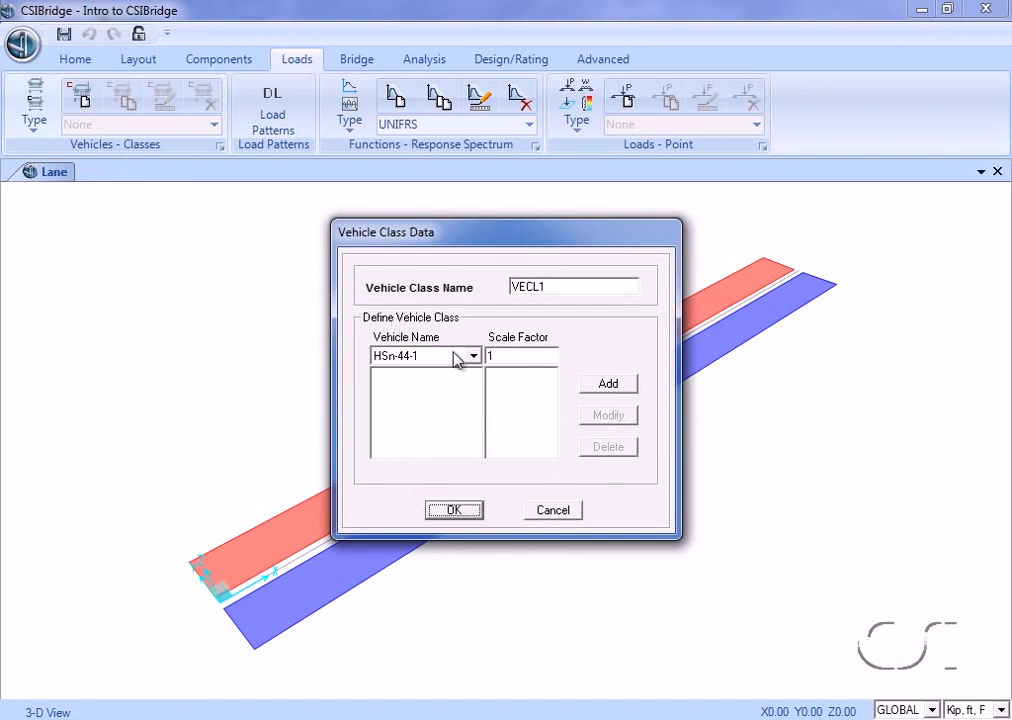
pyautogui.click(615, 387)
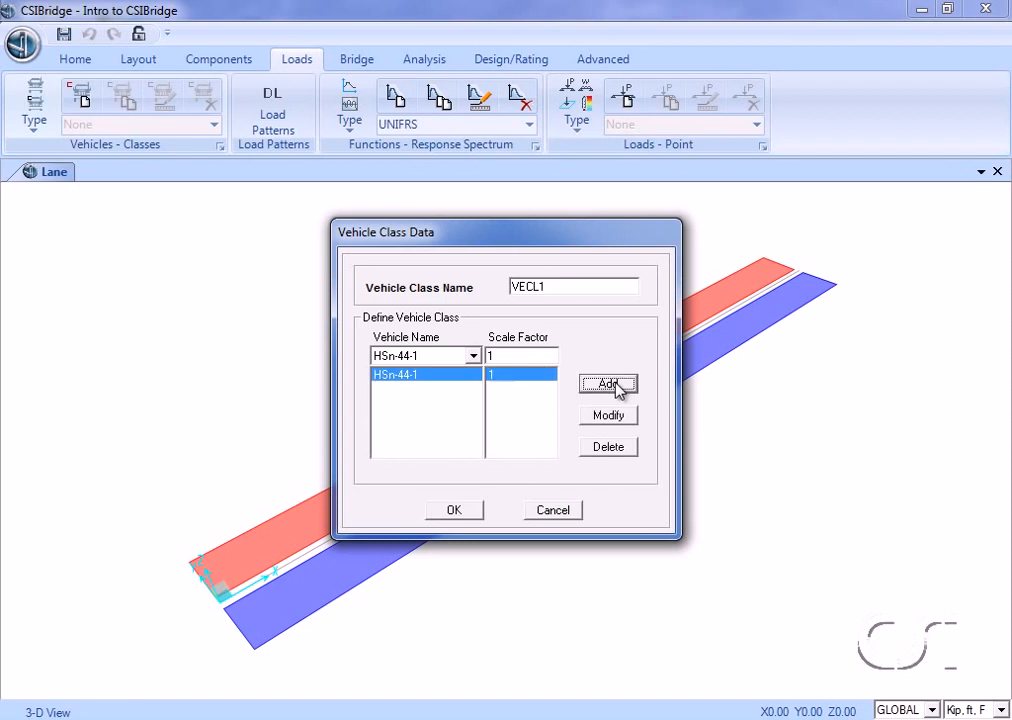
pyautogui.click(455, 510)
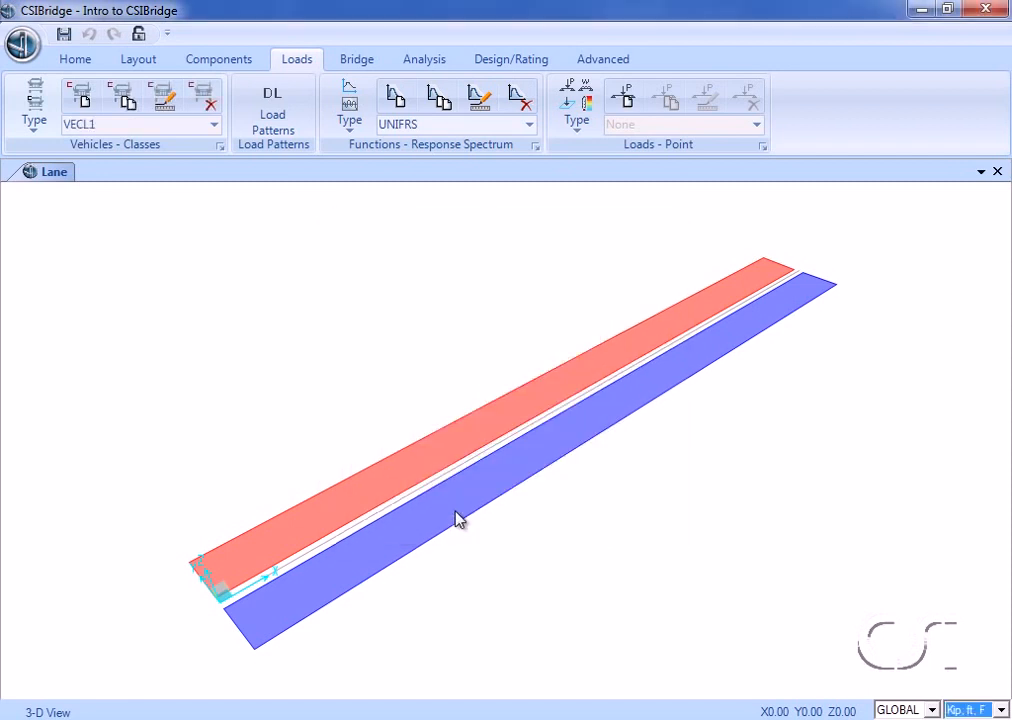
# Add a load pattern named PRESTRESS of type PRESTRESS and accept the load pattern definitions.
pyautogui.click(270, 126)
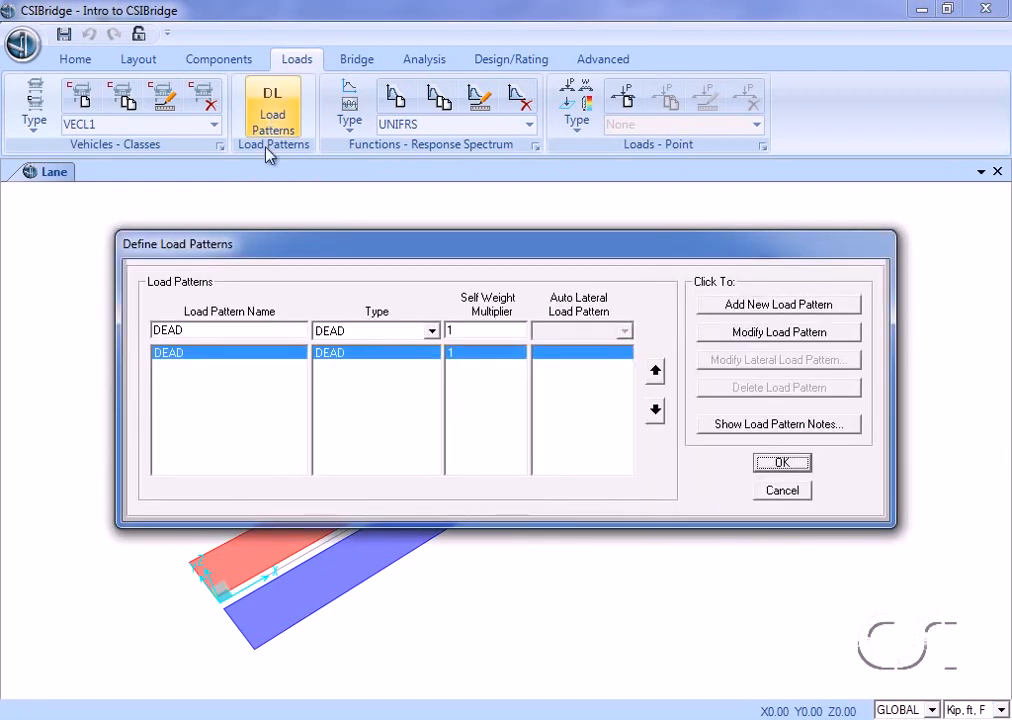
pyautogui.doubleClick(204, 334)
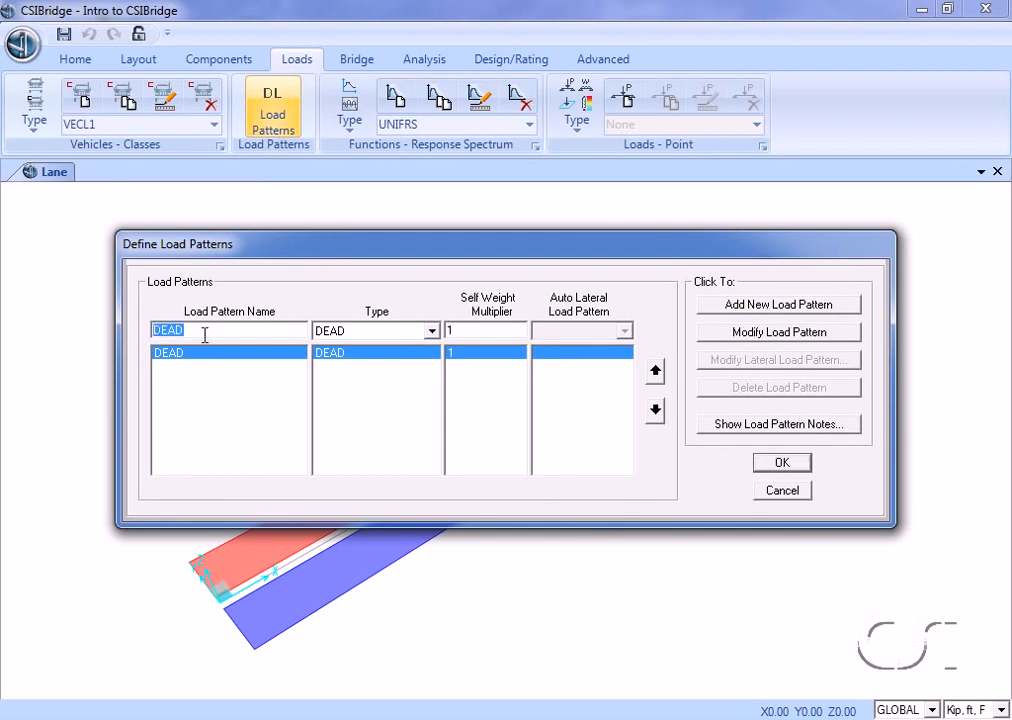
pyautogui.write('PRESTRESS')
pyautogui.click(430, 332)
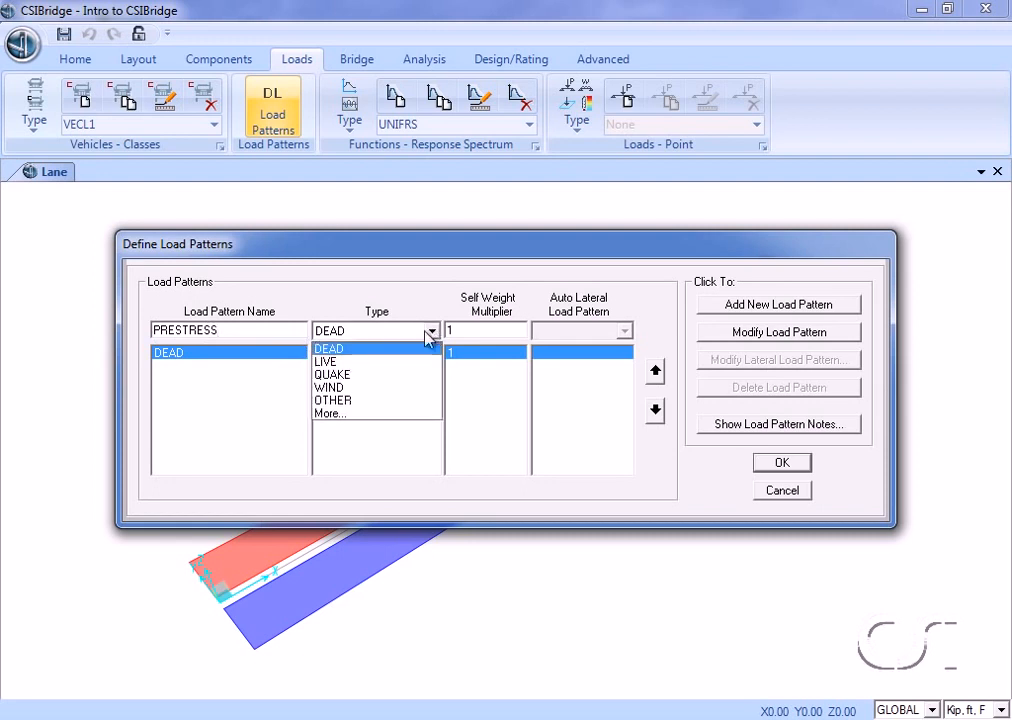
pyautogui.click(354, 414)
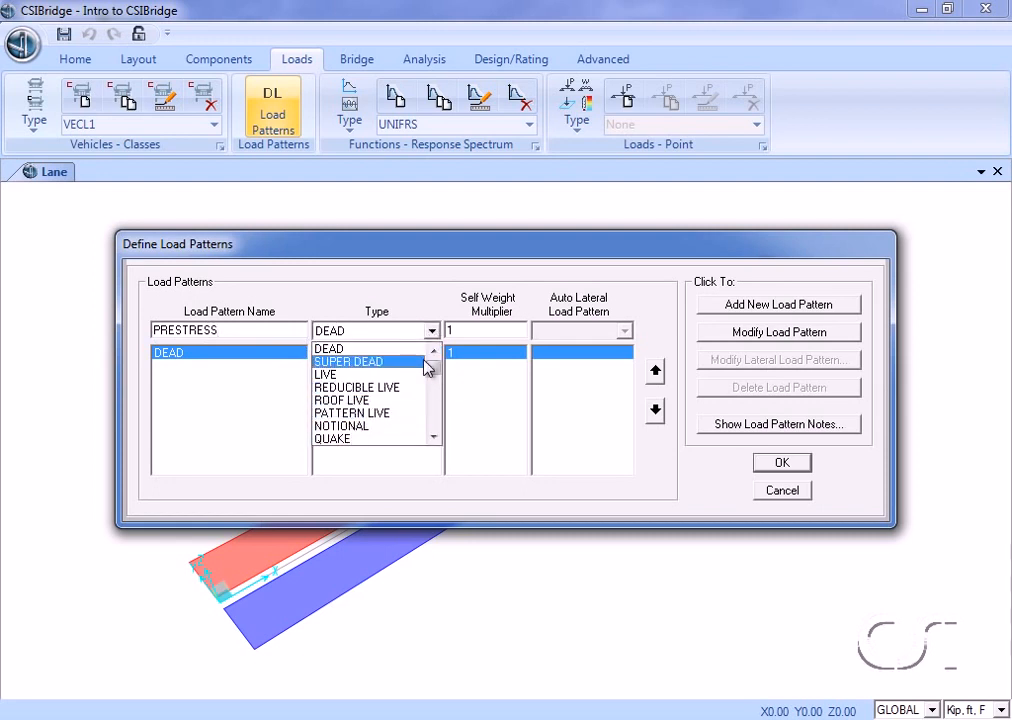
pyautogui.moveTo(437, 372); pyautogui.dragTo(437, 440)
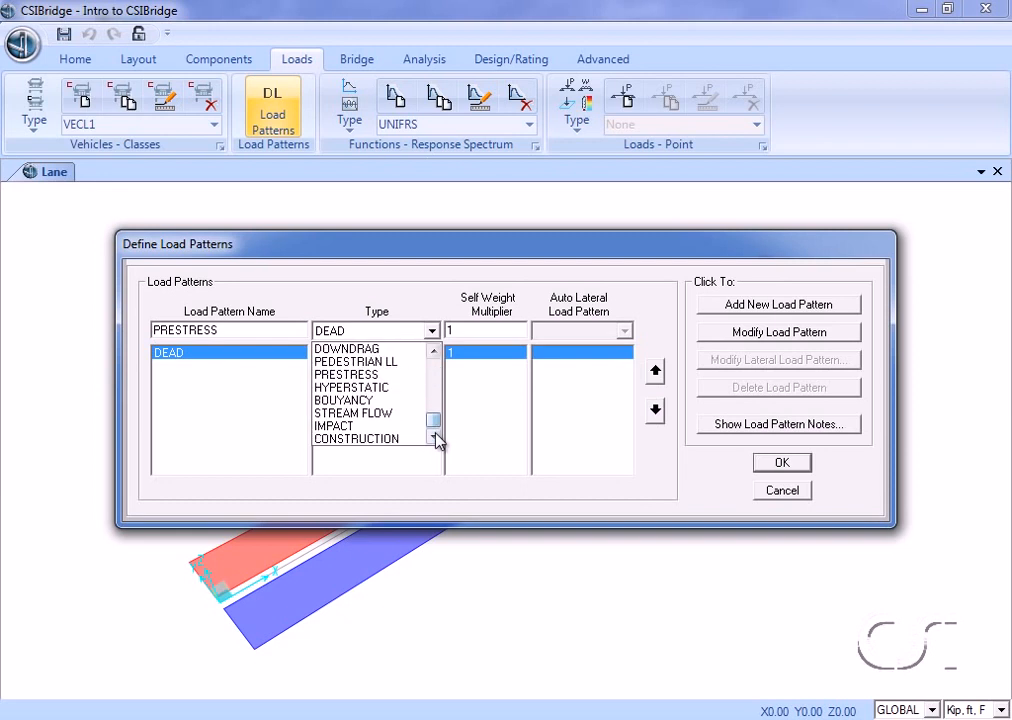
pyautogui.click(342, 376)
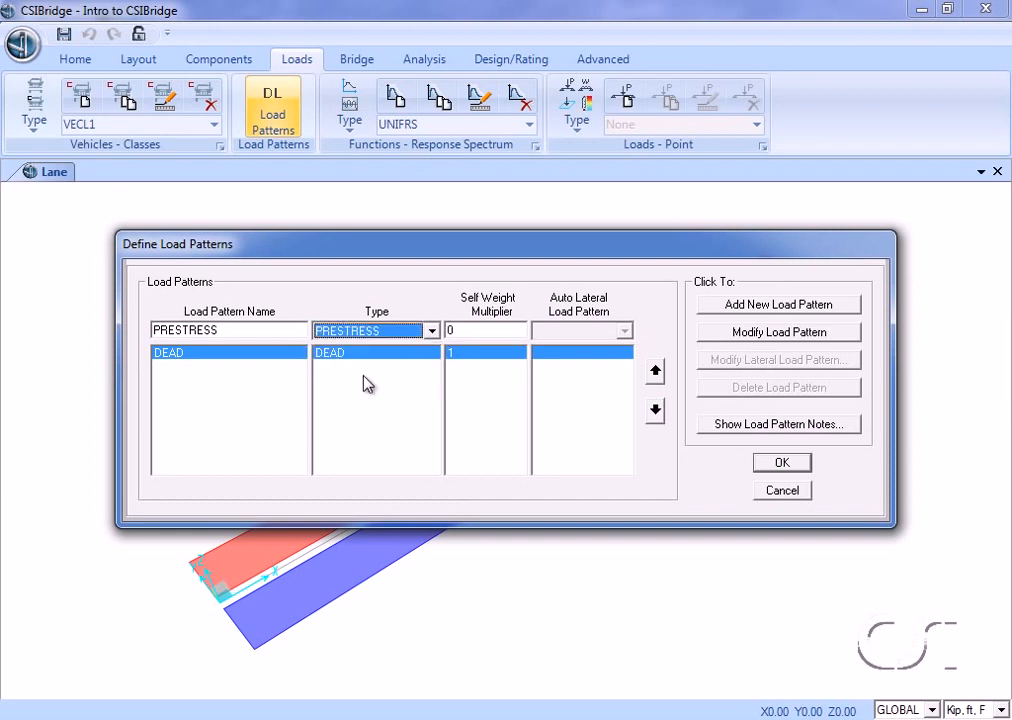
pyautogui.click(760, 305)
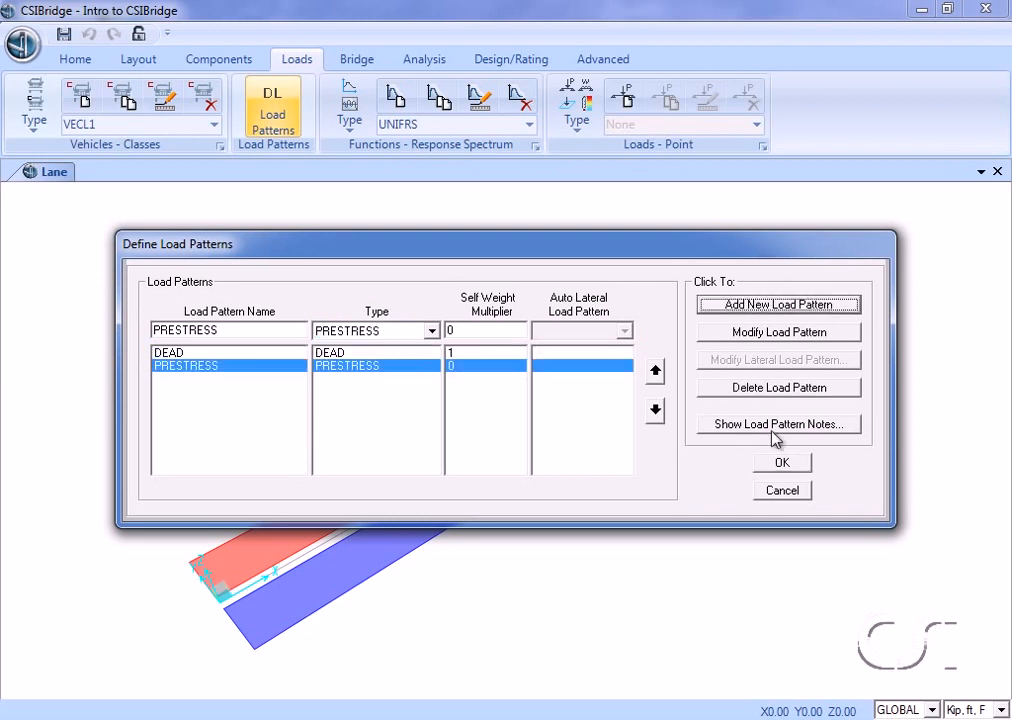
pyautogui.click(782, 464)
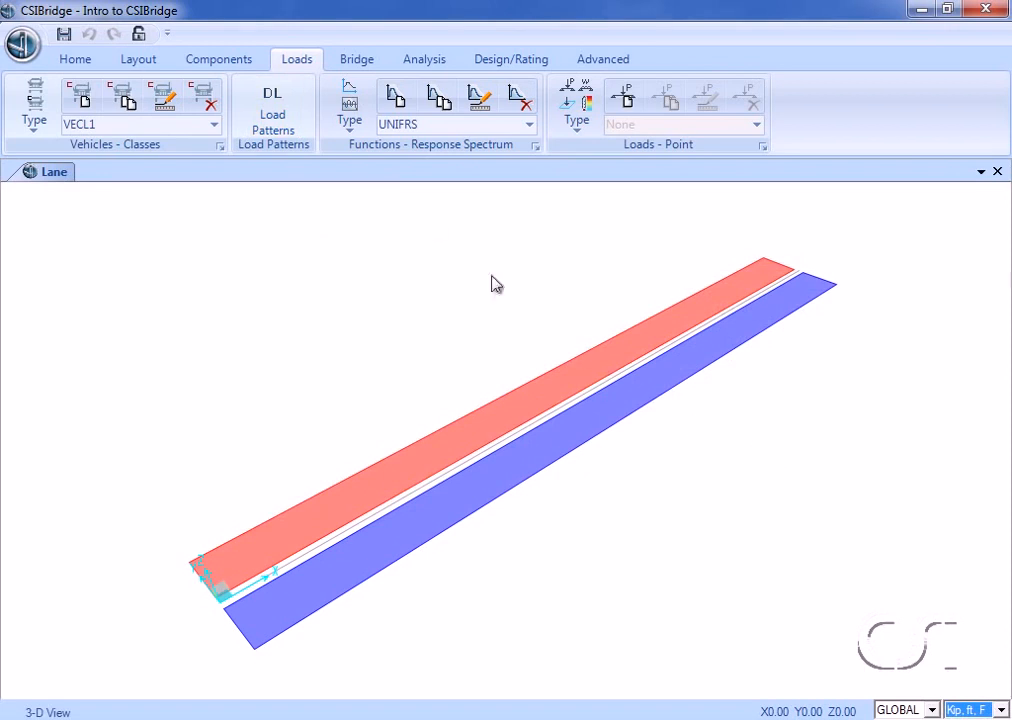
# Create a new bridge object on layout line BLL1 and set its start abutment station to 10 ft.
pyautogui.click(356, 64)
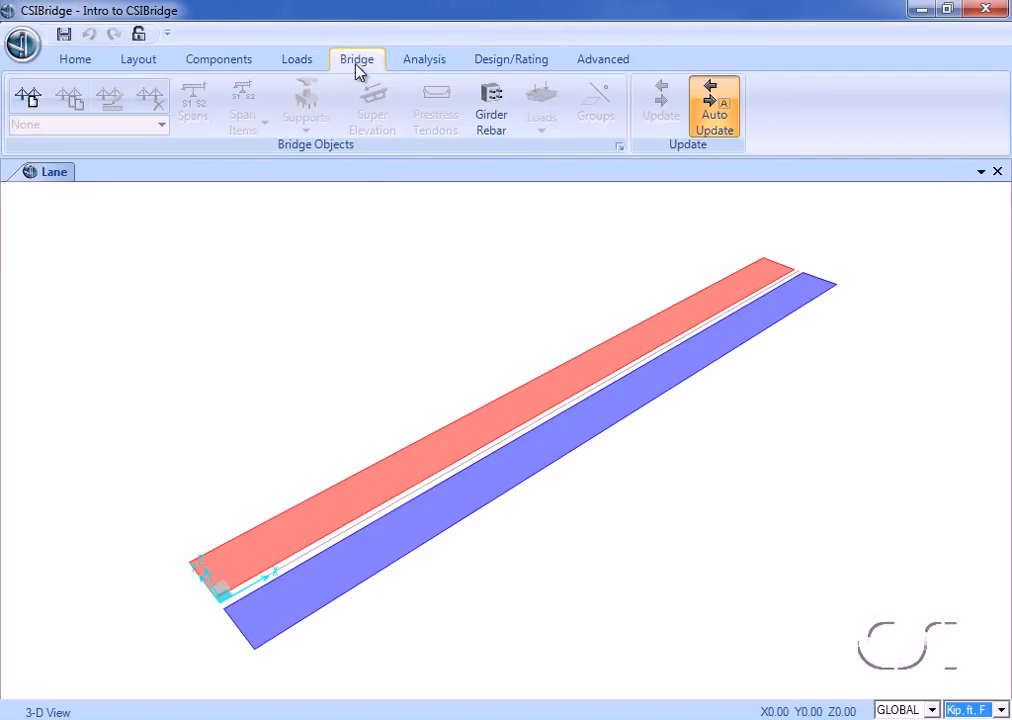
pyautogui.click(31, 97)
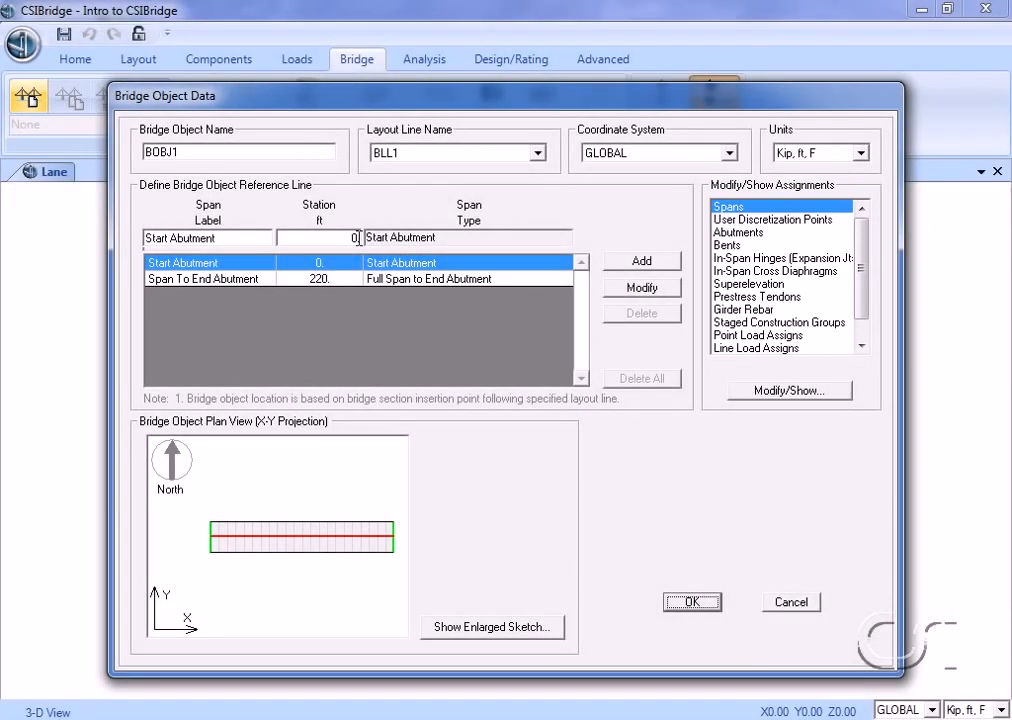
pyautogui.click(357, 238)
pyautogui.write('10')
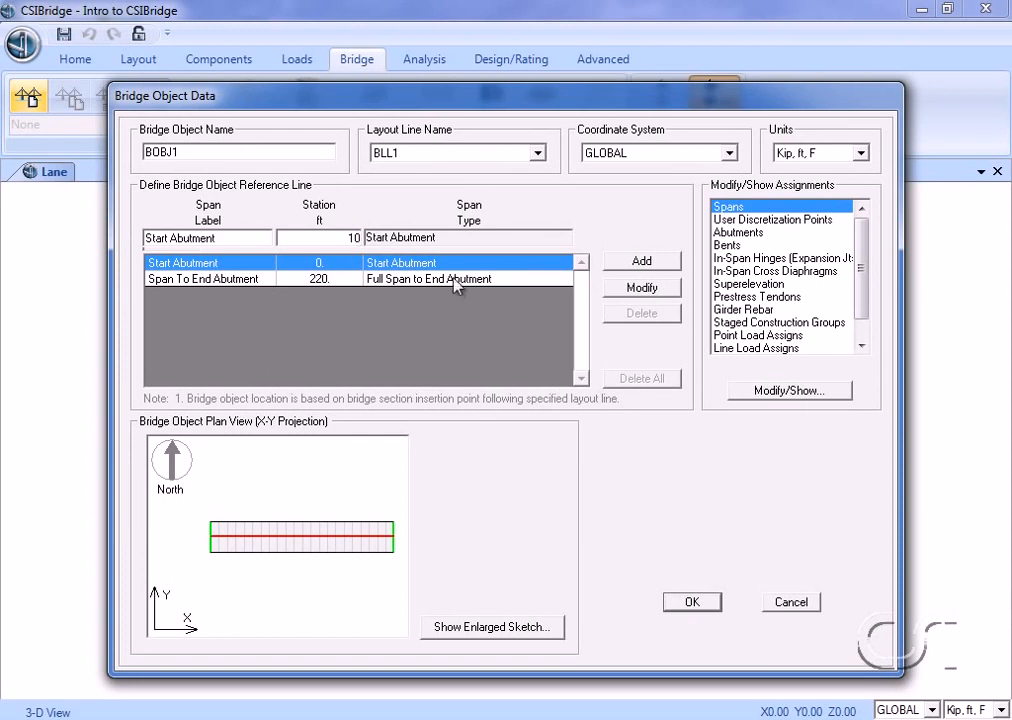
pyautogui.click(639, 292)
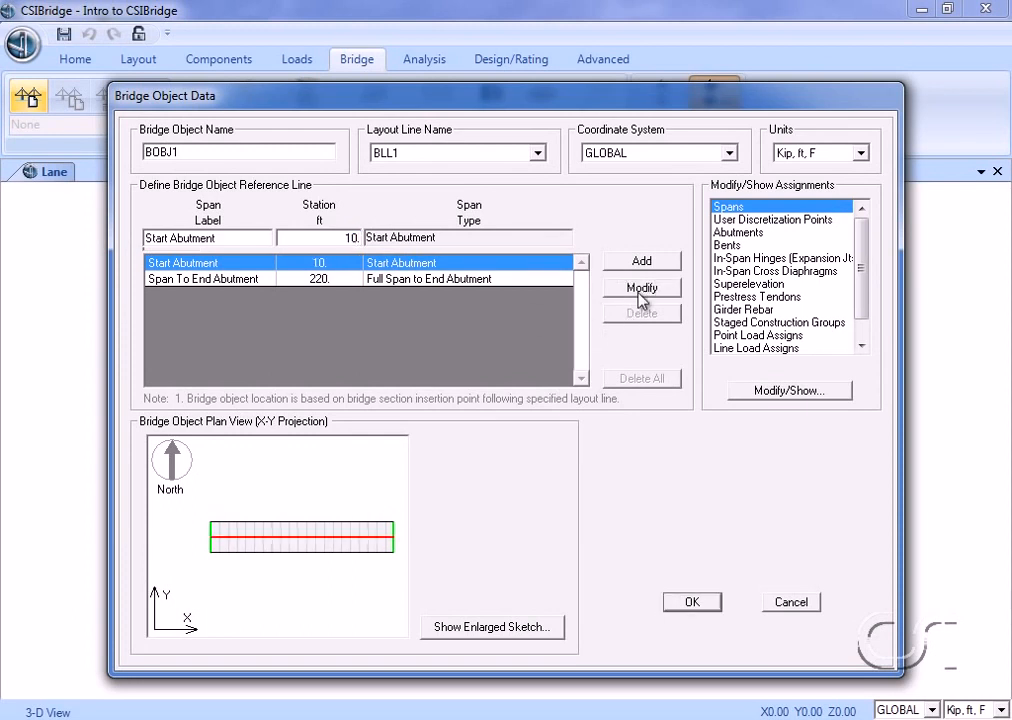
# Add a span labelled Span1 ending at station 110 ft to the bridge object's reference line.
pyautogui.click(234, 237)
pyautogui.write('Span')
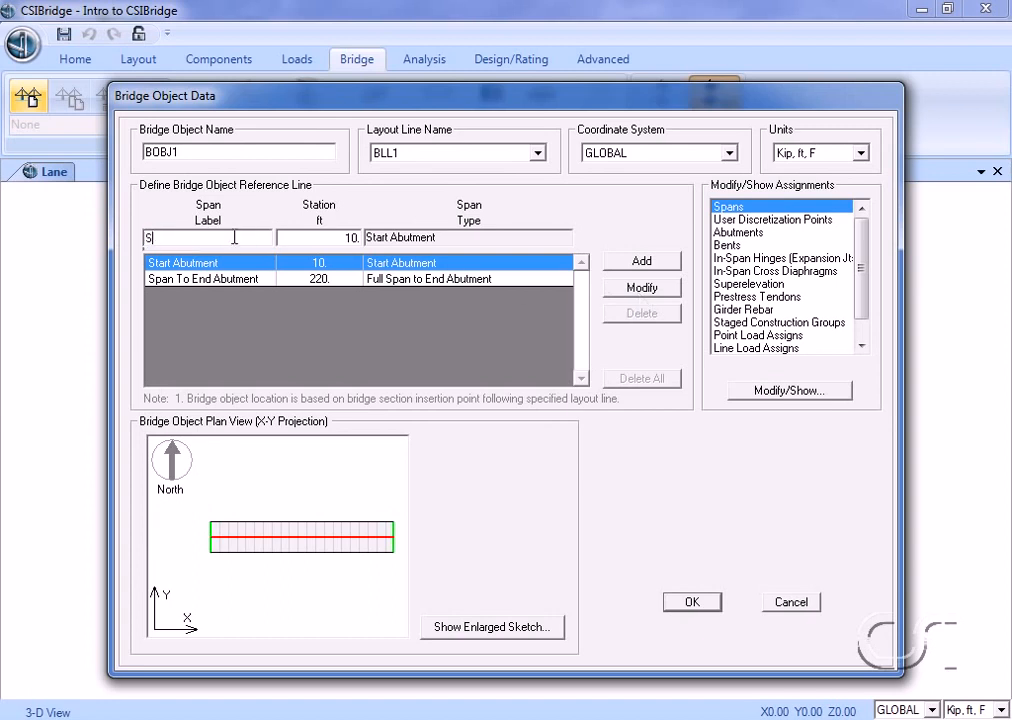
pyautogui.write('1')
pyautogui.click(356, 235)
pyautogui.write('110')
pyautogui.click(638, 262)
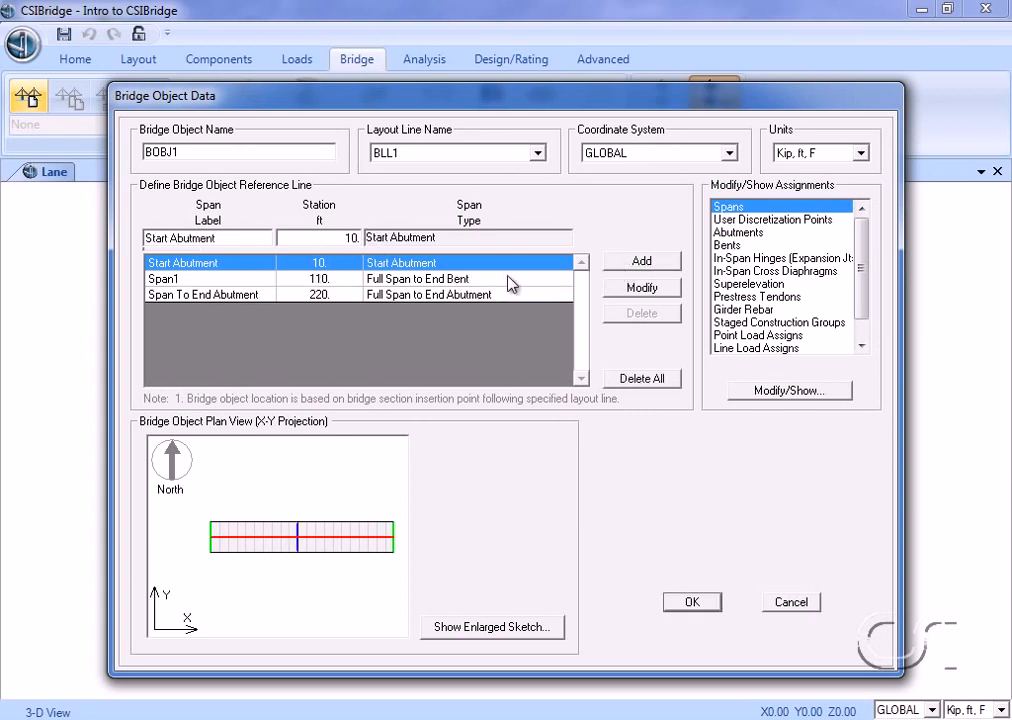
# Set the station of the bridge object's Span To End Abutment to 210 ft.
pyautogui.click(330, 296)
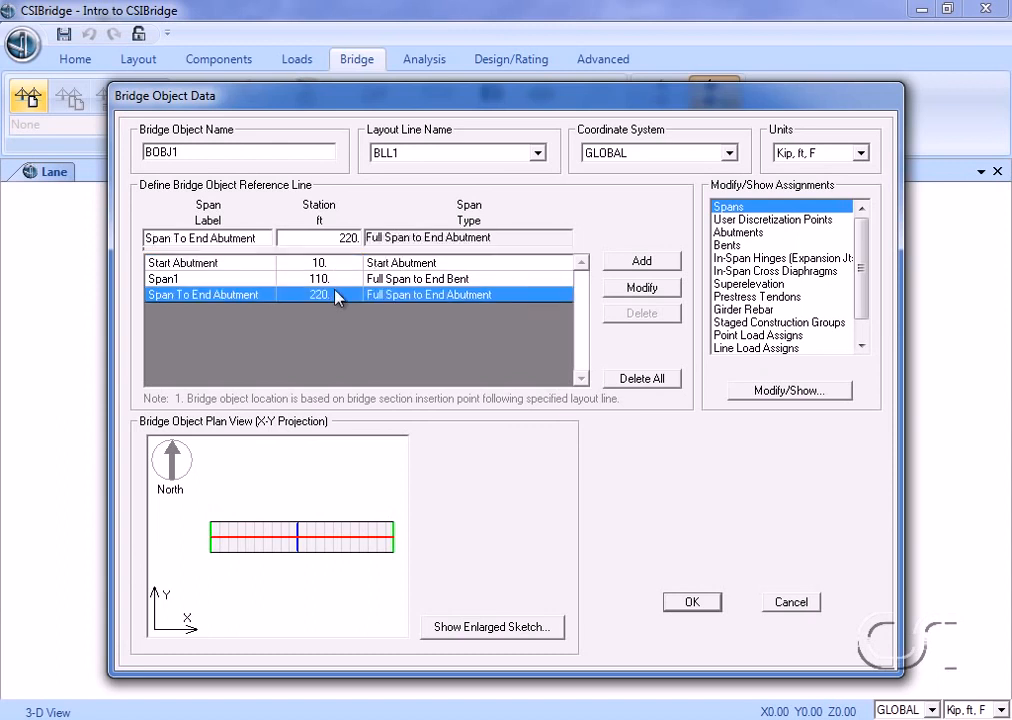
pyautogui.doubleClick(348, 238)
pyautogui.write('210')
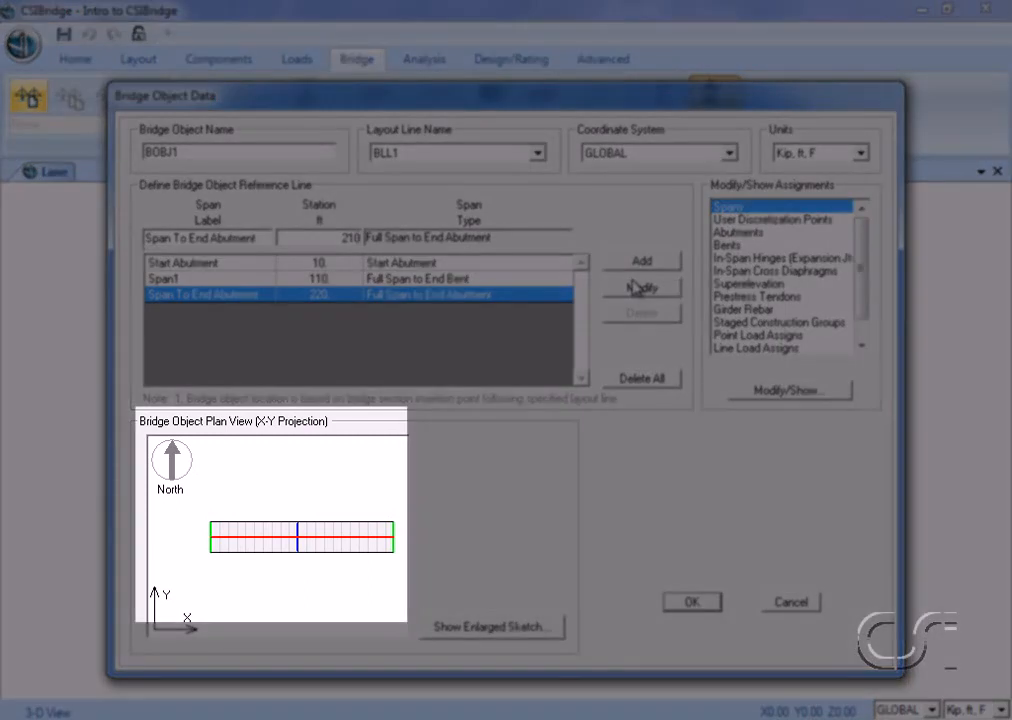
pyautogui.click(641, 288)
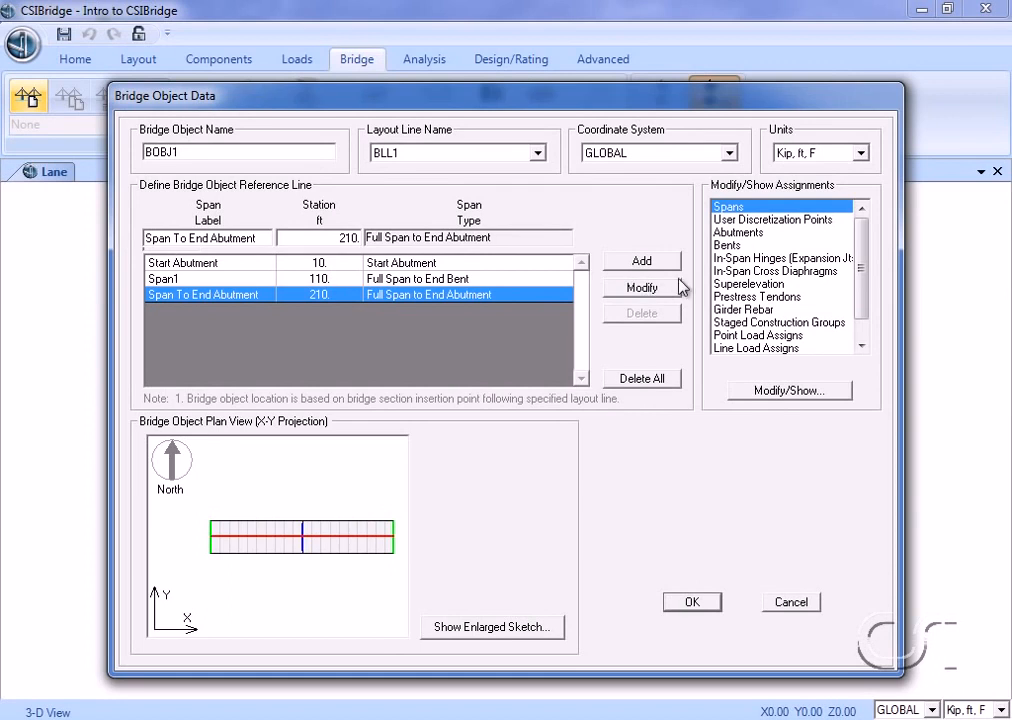
# Open the bridge object's abutment assignments, set the start abutment direction to Default-15 and assign the DIAPHRAGM property there.
pyautogui.click(730, 234)
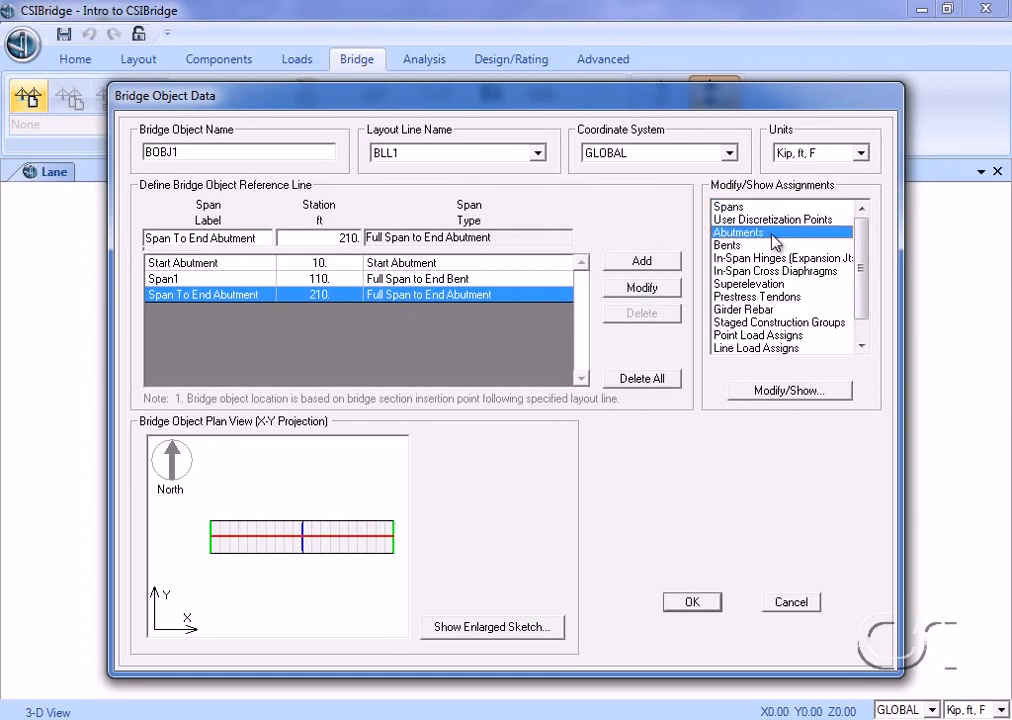
pyautogui.click(785, 391)
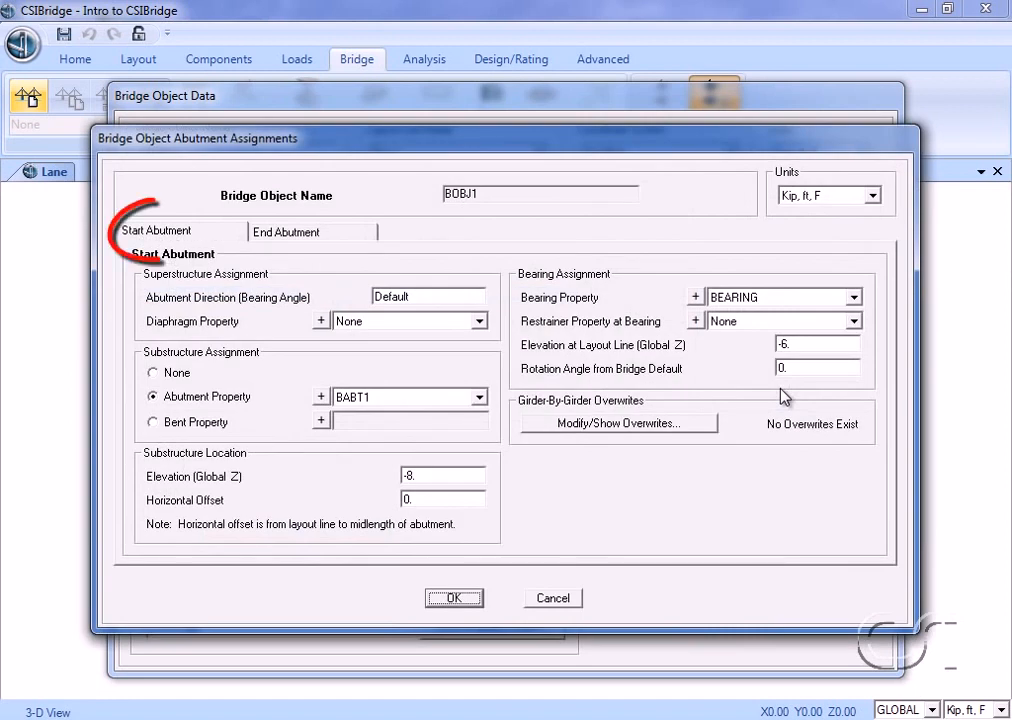
pyautogui.click(428, 297)
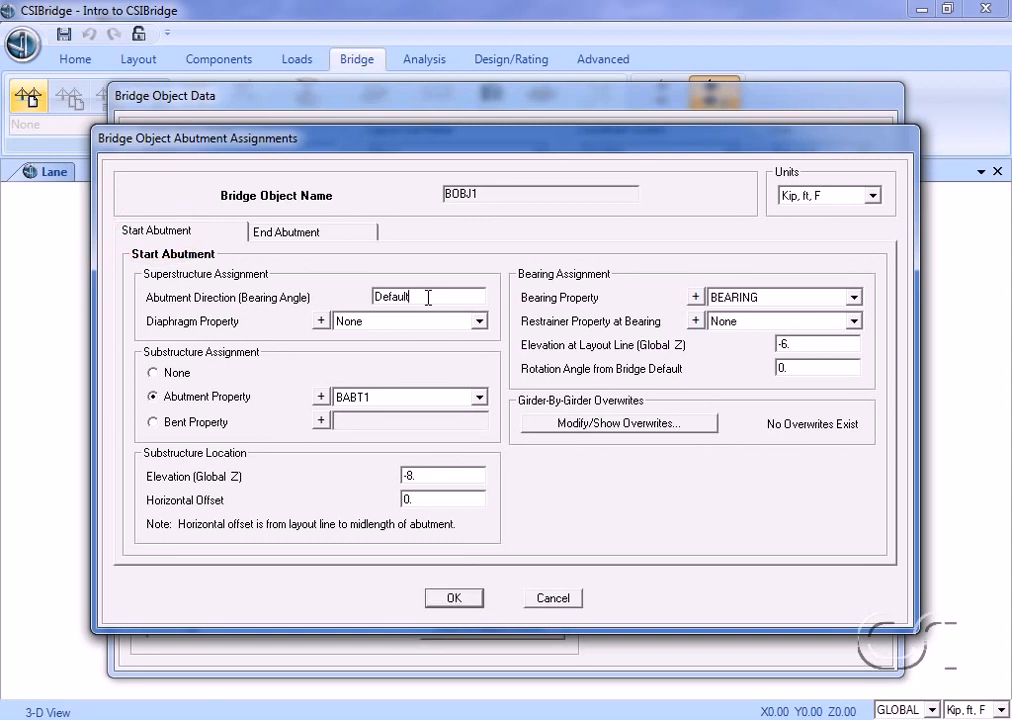
pyautogui.write('-15')
pyautogui.click(479, 321)
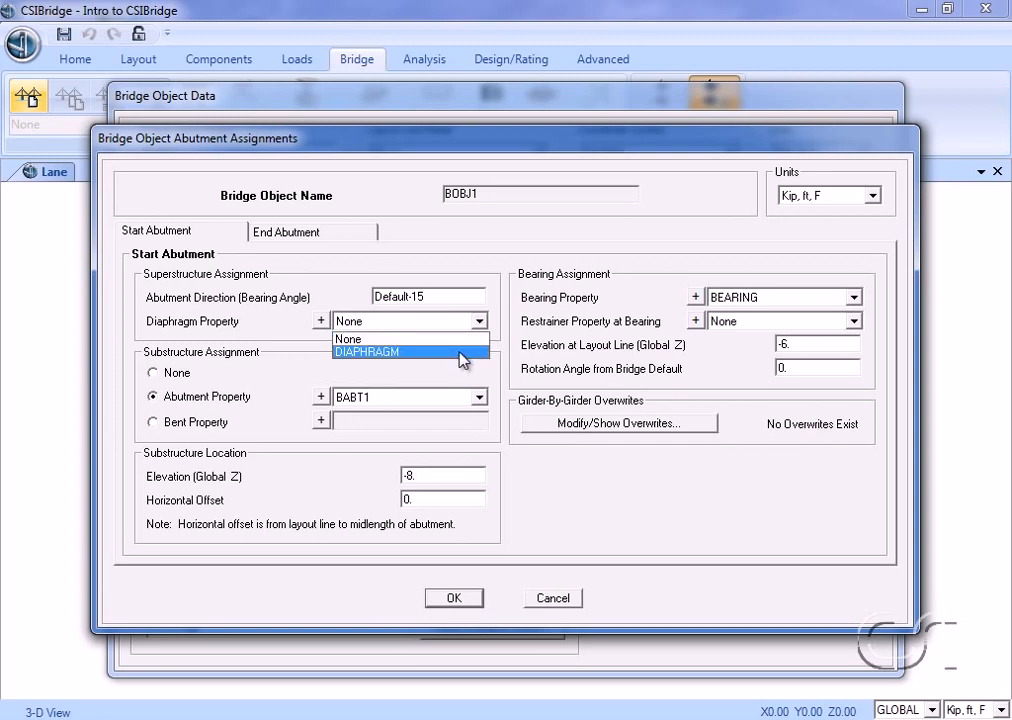
pyautogui.click(463, 352)
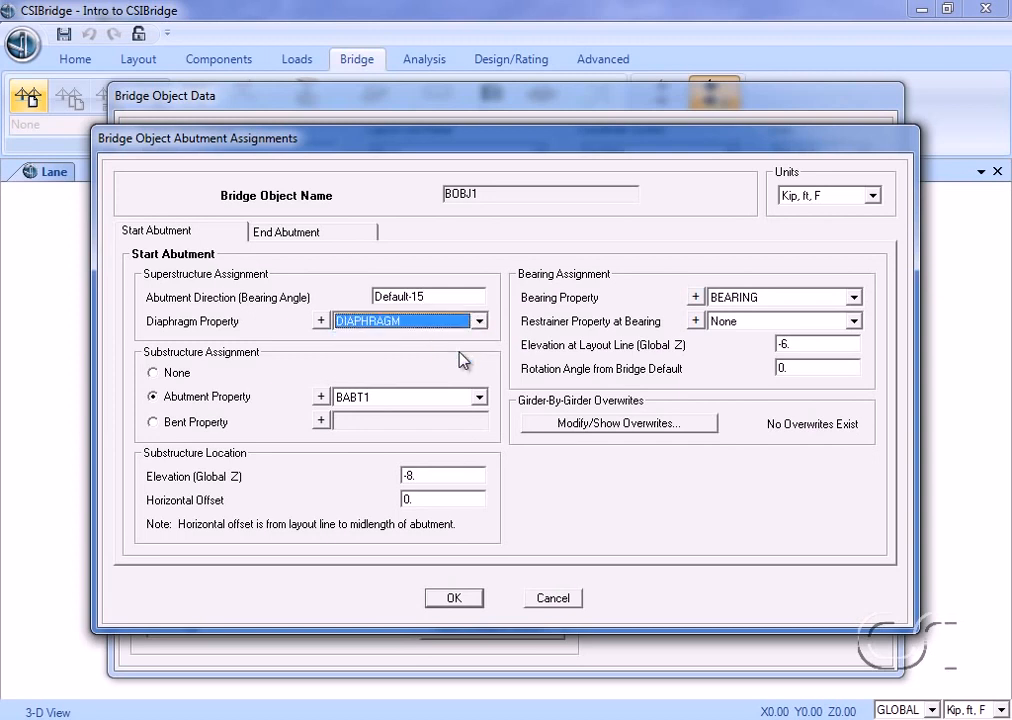
# Assign abutment property BABT1 to the start abutment and set its substructure elevation to -6 ft.
pyautogui.click(432, 400)
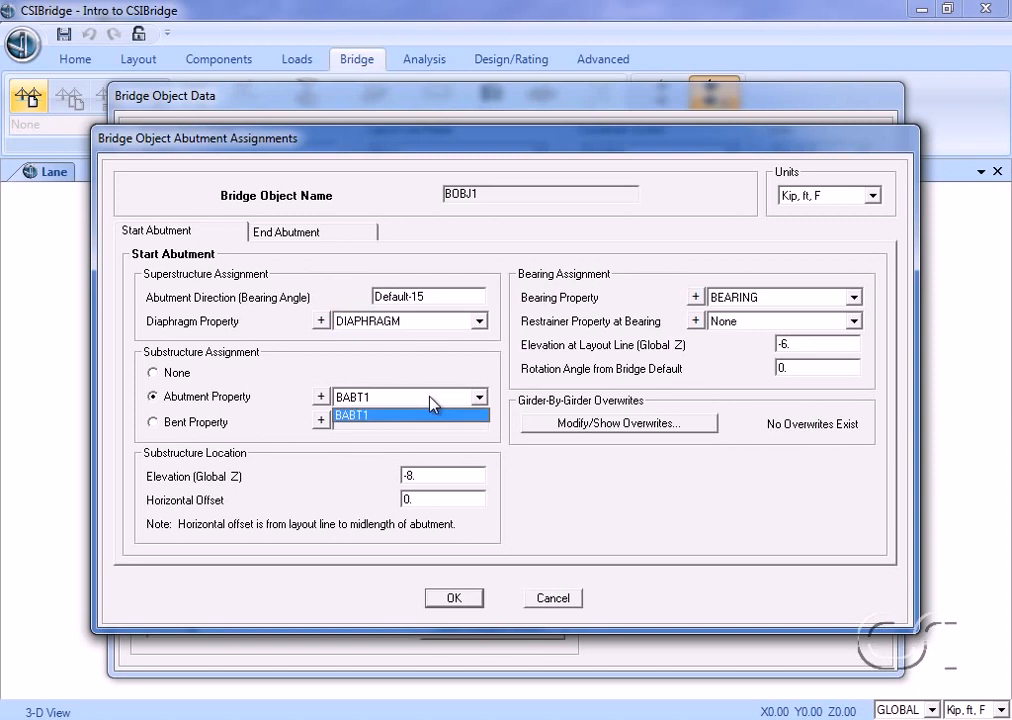
pyautogui.click(433, 414)
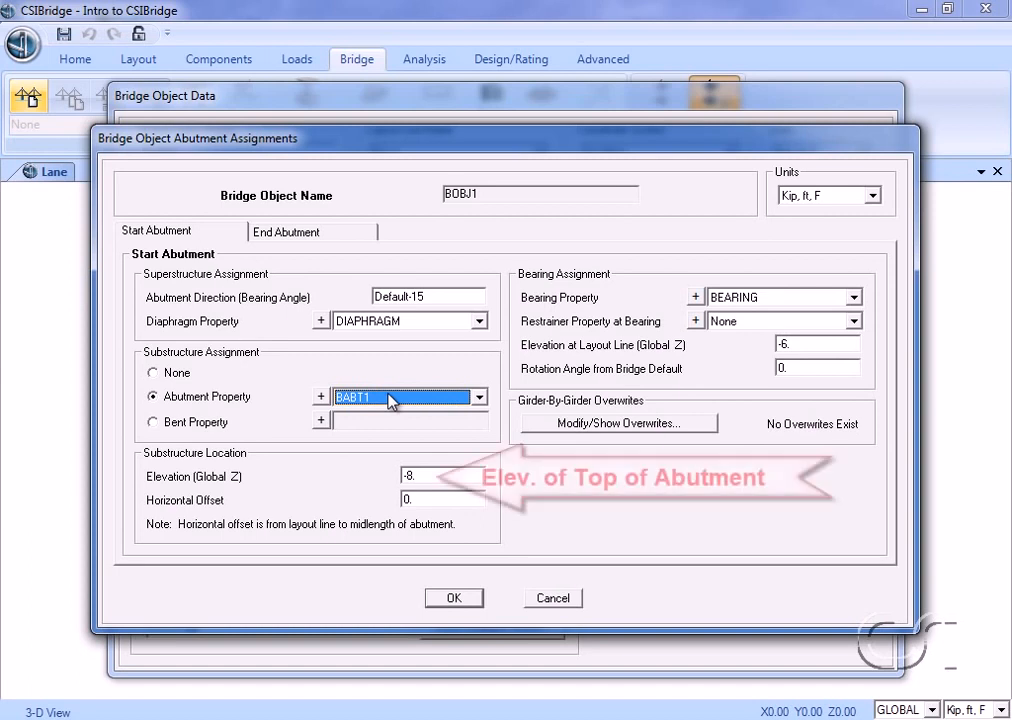
pyautogui.doubleClick(423, 474)
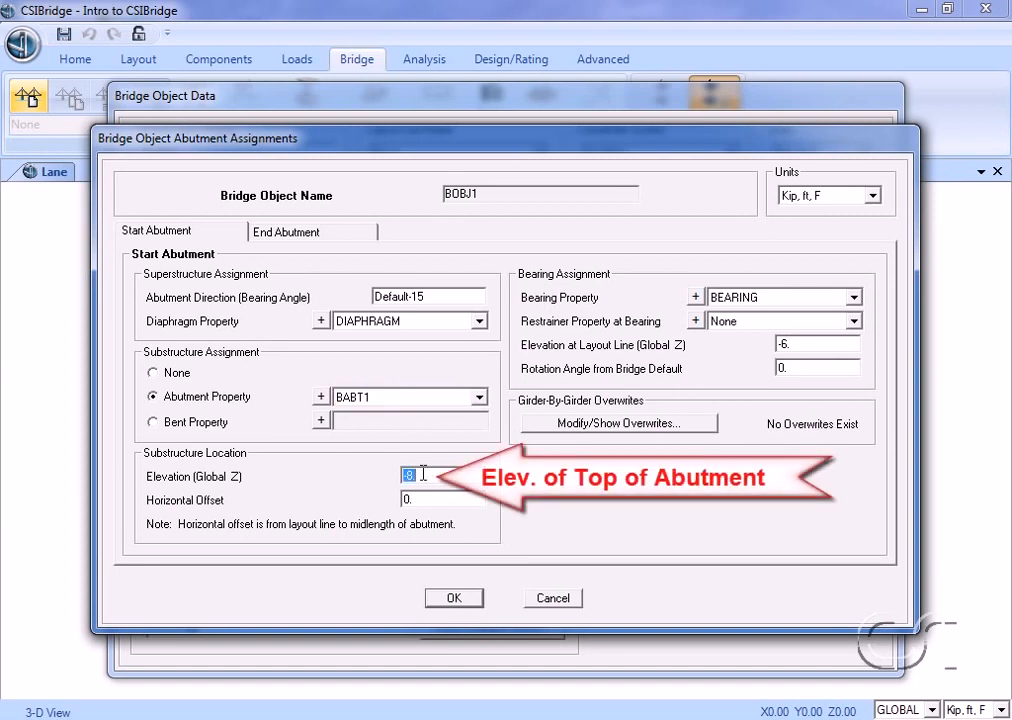
pyautogui.write('-6')
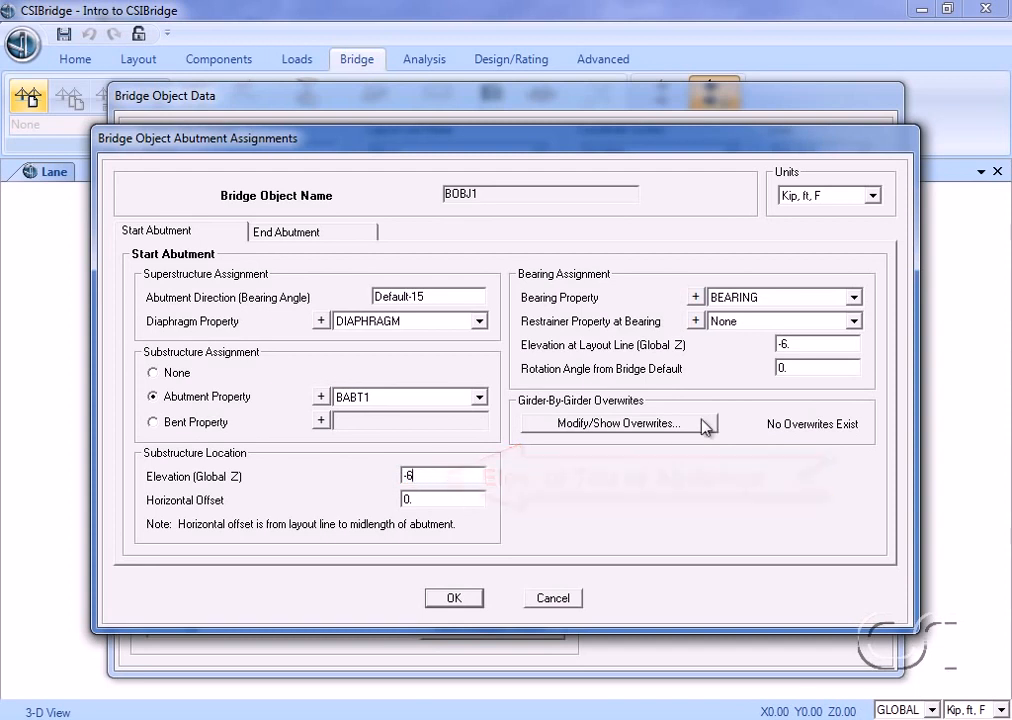
# Assign the BEARING property to the start abutment and set the bearing elevation at the layout line to -5.5 ft.
pyautogui.click(768, 299)
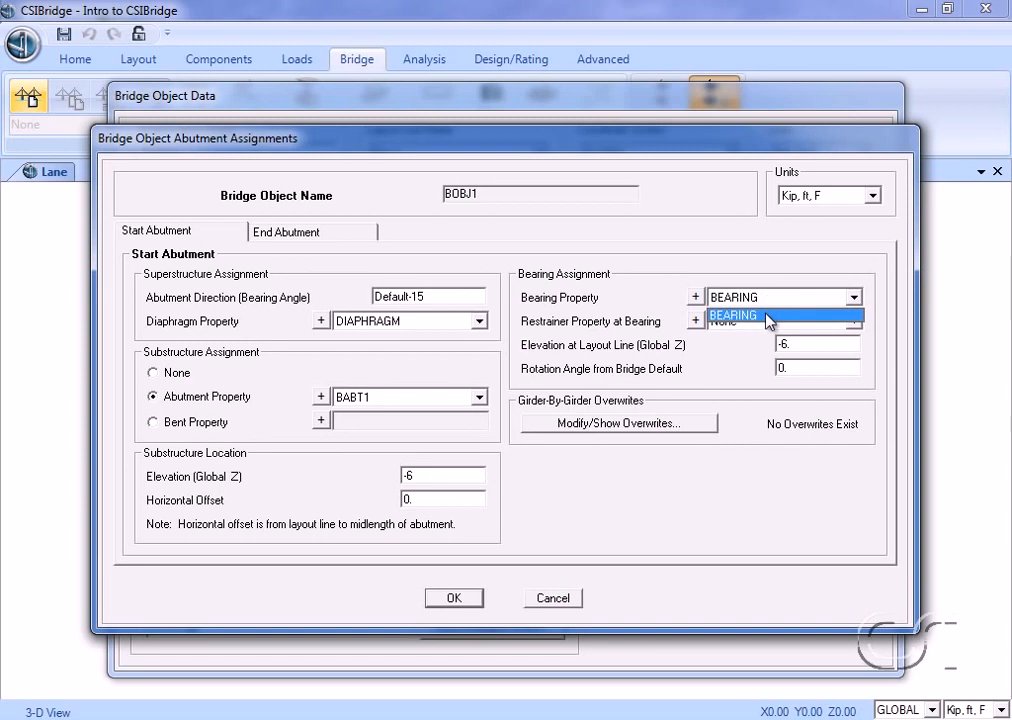
pyautogui.click(769, 316)
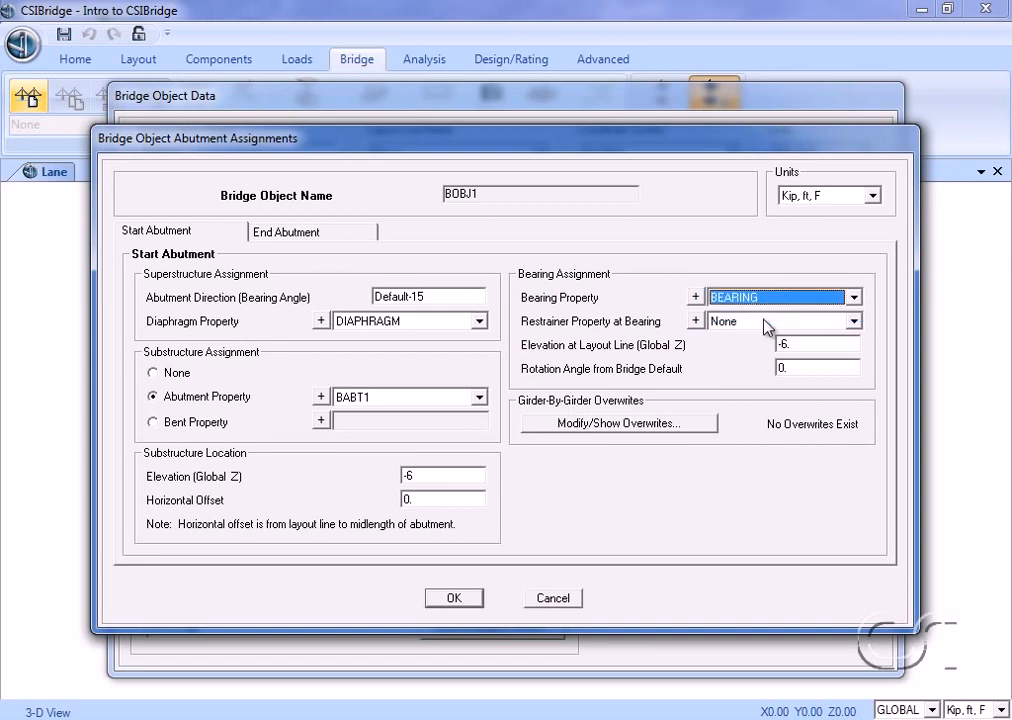
pyautogui.doubleClick(795, 343)
pyautogui.write('-5.5')
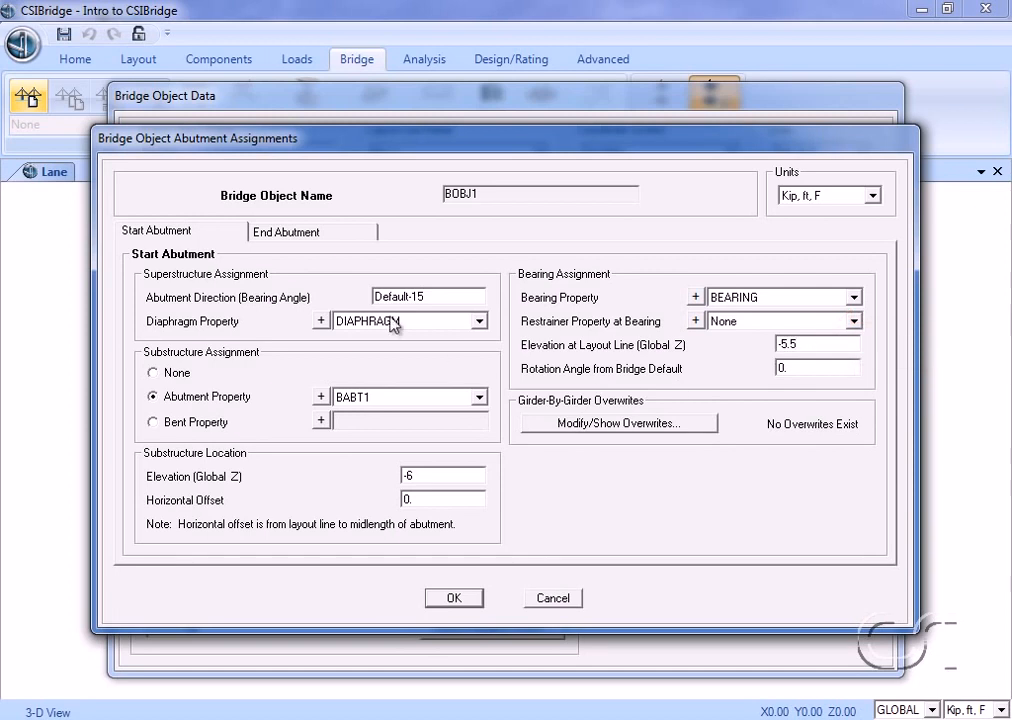
# Set the end abutment direction to Default-15 and assign the DIAPHRAGM property there.
pyautogui.click(311, 240)
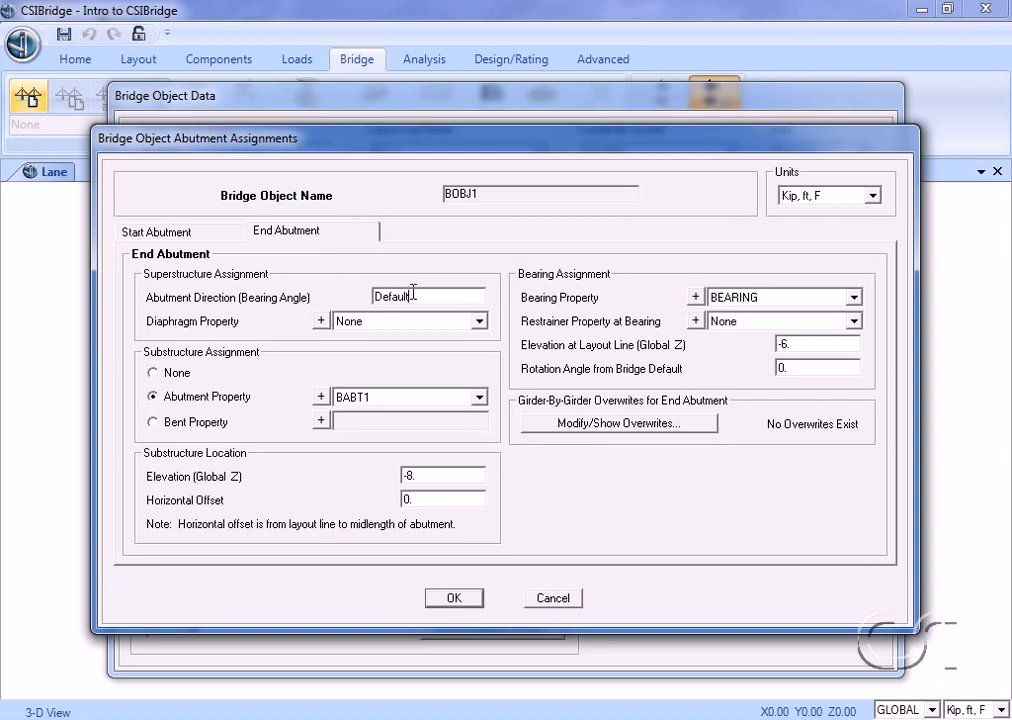
pyautogui.write('15')
pyautogui.click(410, 322)
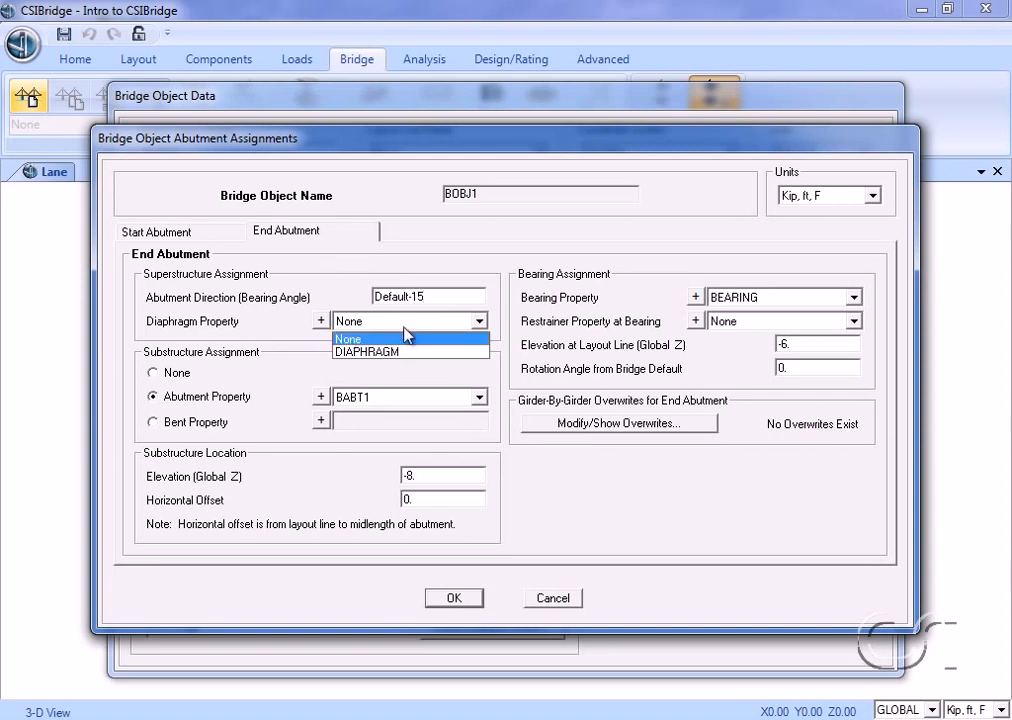
pyautogui.click(400, 353)
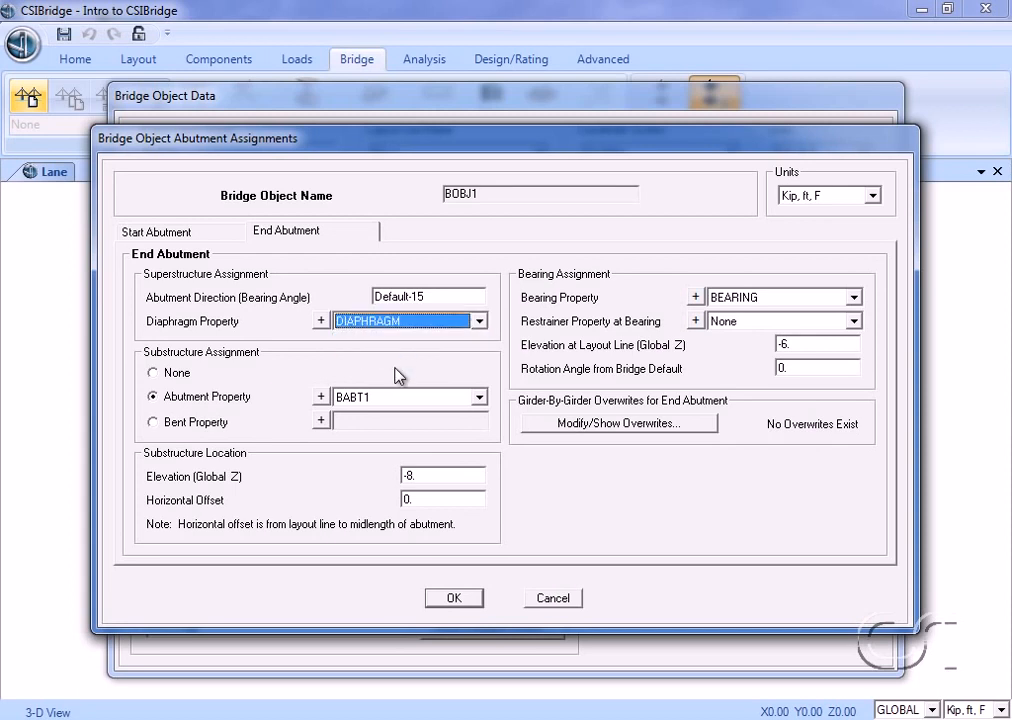
# Set the end abutment's substructure elevation to -6 ft and its bearing elevation to -5.5 ft, and accept the abutment assignments.
pyautogui.doubleClick(422, 473)
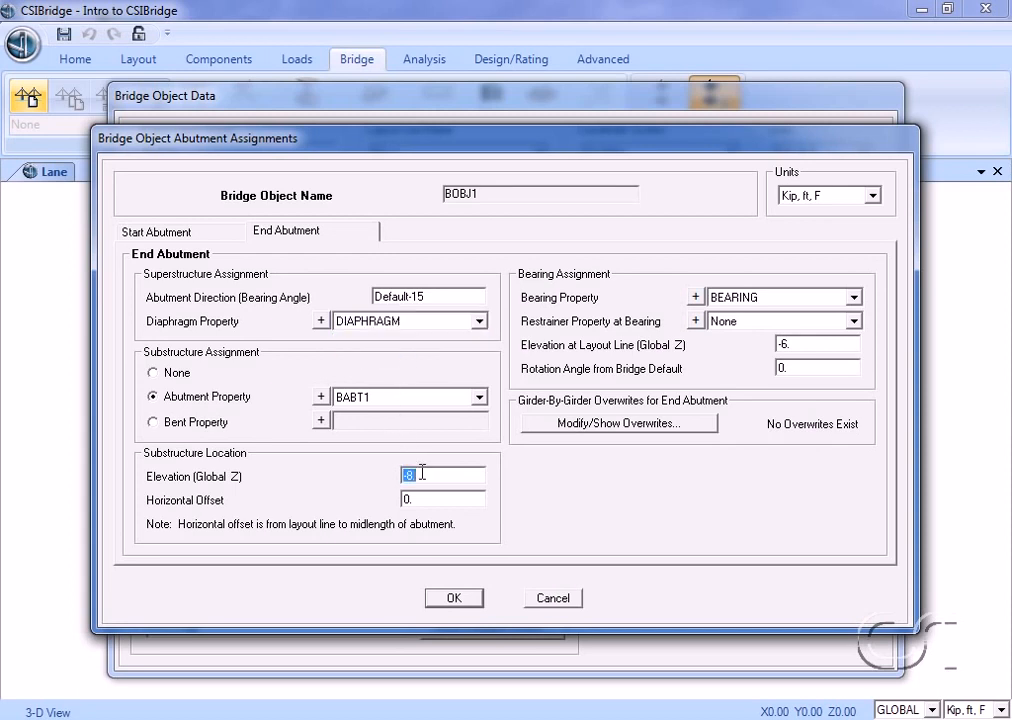
pyautogui.write('-6')
pyautogui.doubleClick(797, 345)
pyautogui.write('-5.5')
pyautogui.click(459, 598)
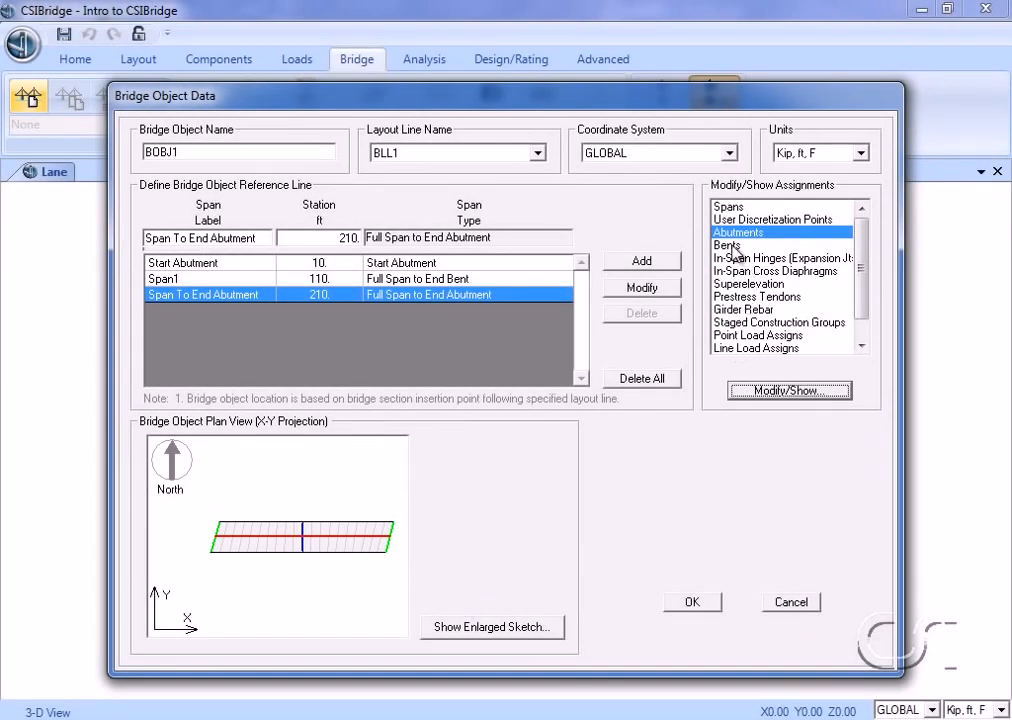
# Open the bridge object's bent assignments and set the Span1 bent's direction to Default-15 and its elevation to 0.
pyautogui.click(733, 248)
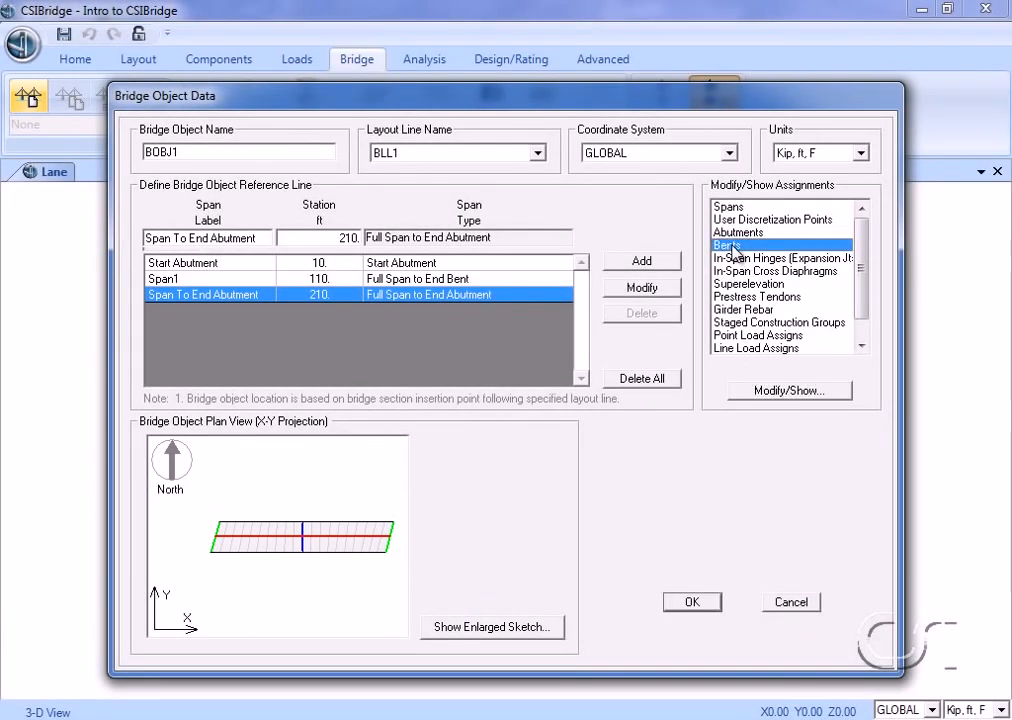
pyautogui.click(776, 391)
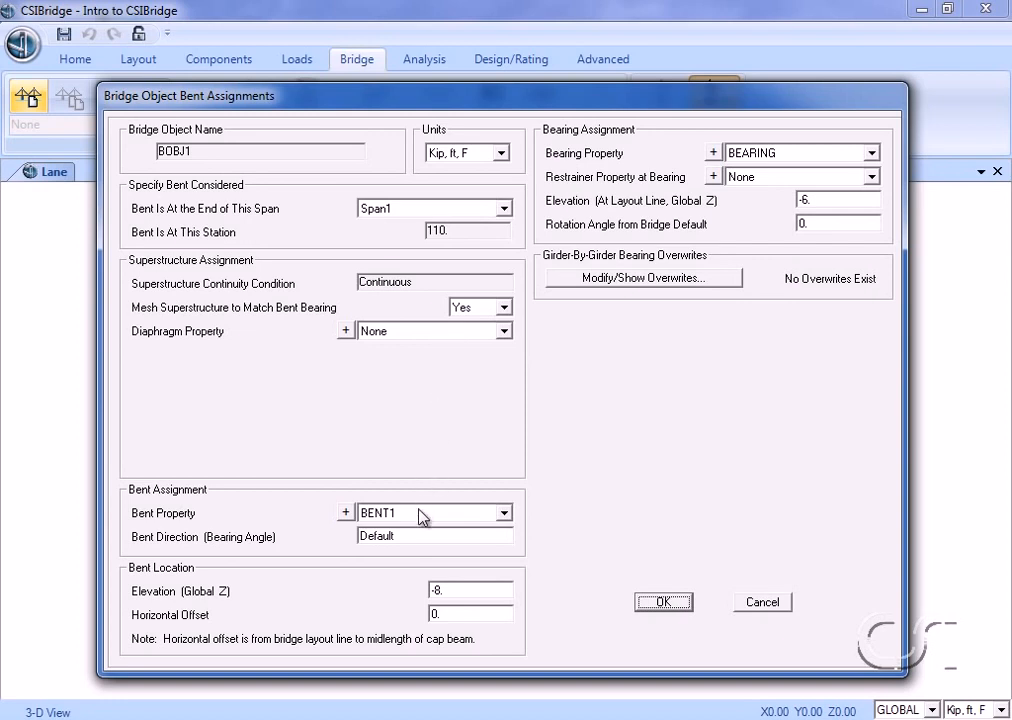
pyautogui.click(417, 536)
pyautogui.write('-15')
pyautogui.doubleClick(450, 592)
pyautogui.write('0')
# Add a new bridge bearing property named FIXED from the bent's bearing assignment.
pyautogui.click(742, 157)
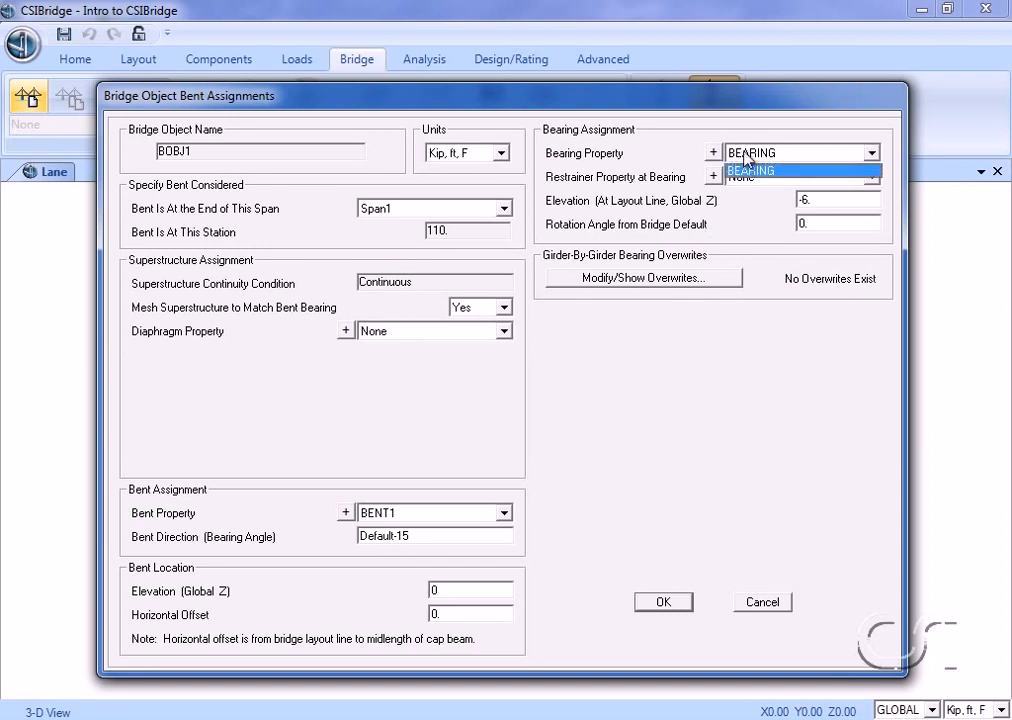
pyautogui.click(716, 162)
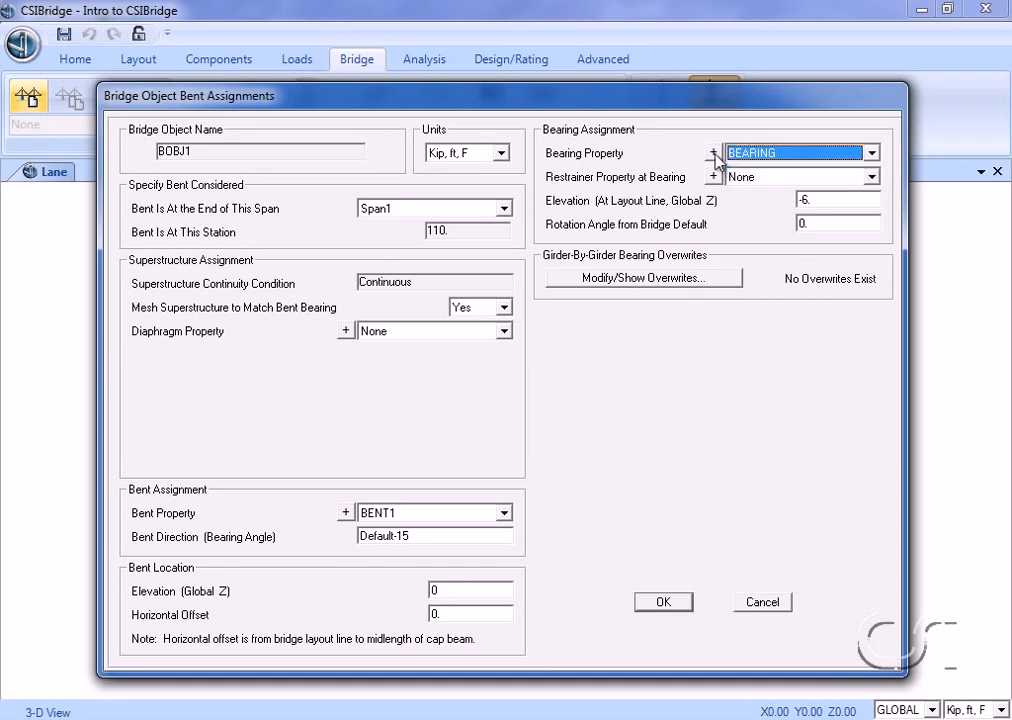
pyautogui.click(714, 154)
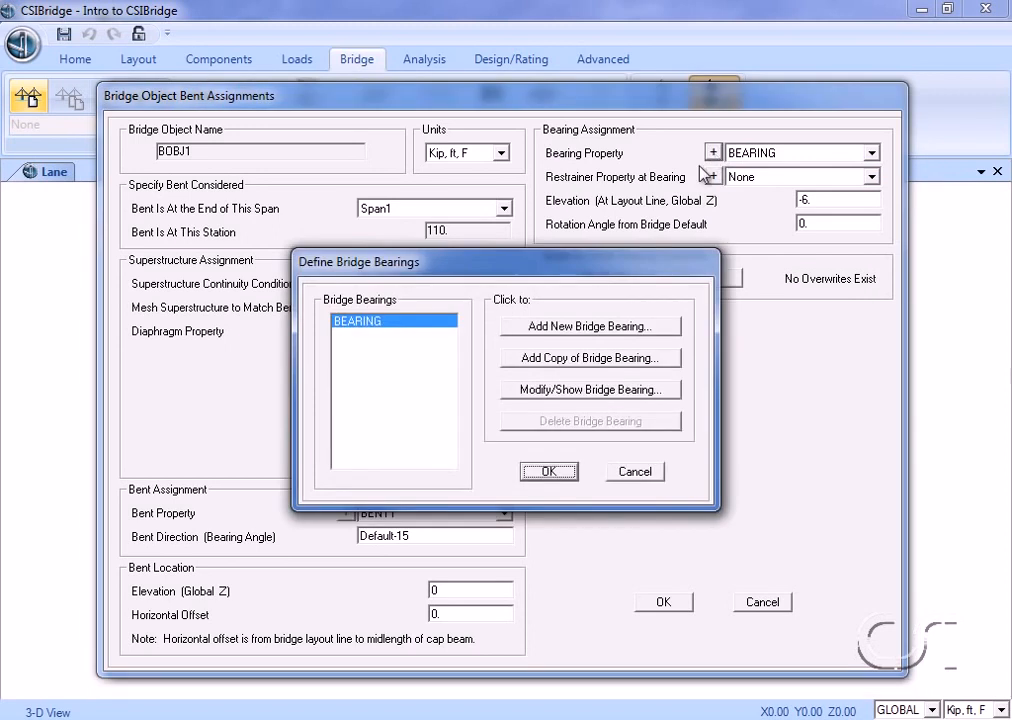
pyautogui.click(598, 326)
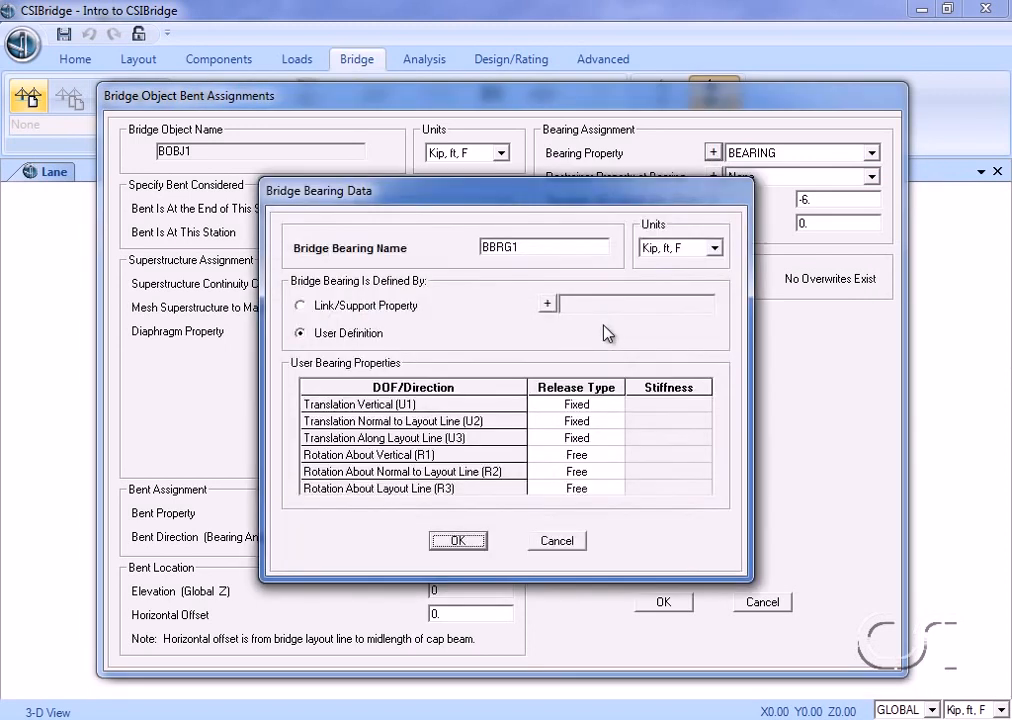
pyautogui.doubleClick(558, 245)
pyautogui.write('FIXED')
# Set the FIXED bearing's rotational releases R1, R2 and R3 to Fixed and accept the bearing definition.
pyautogui.click(577, 458)
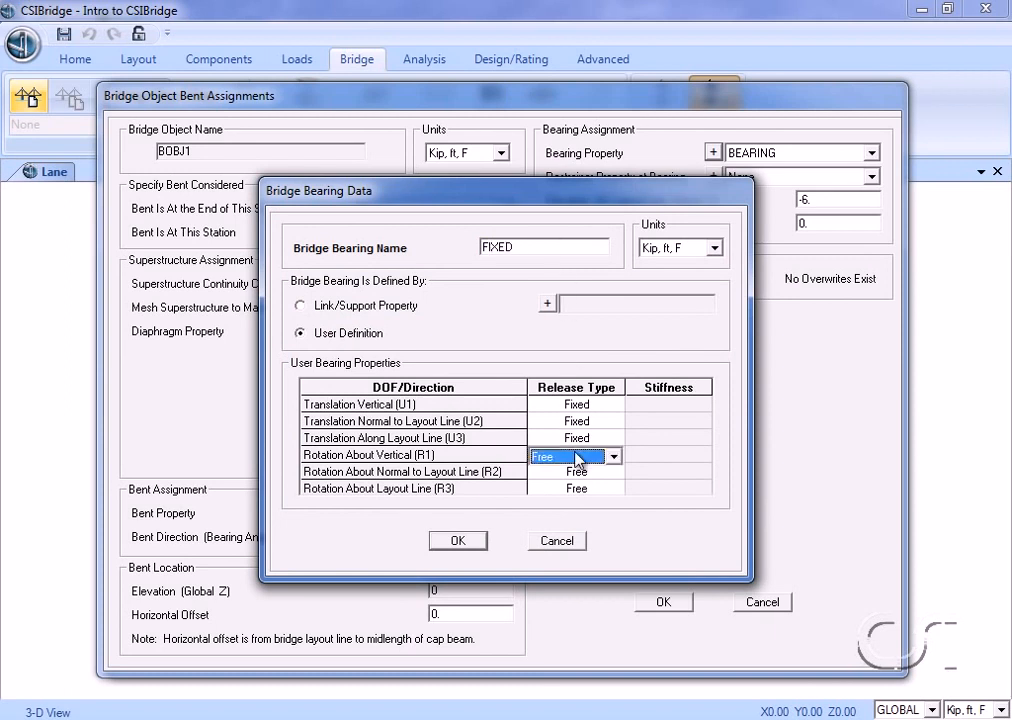
pyautogui.click(579, 459)
pyautogui.click(567, 487)
pyautogui.click(577, 471)
pyautogui.click(583, 472)
pyautogui.click(567, 504)
pyautogui.click(581, 490)
pyautogui.click(583, 490)
pyautogui.click(557, 521)
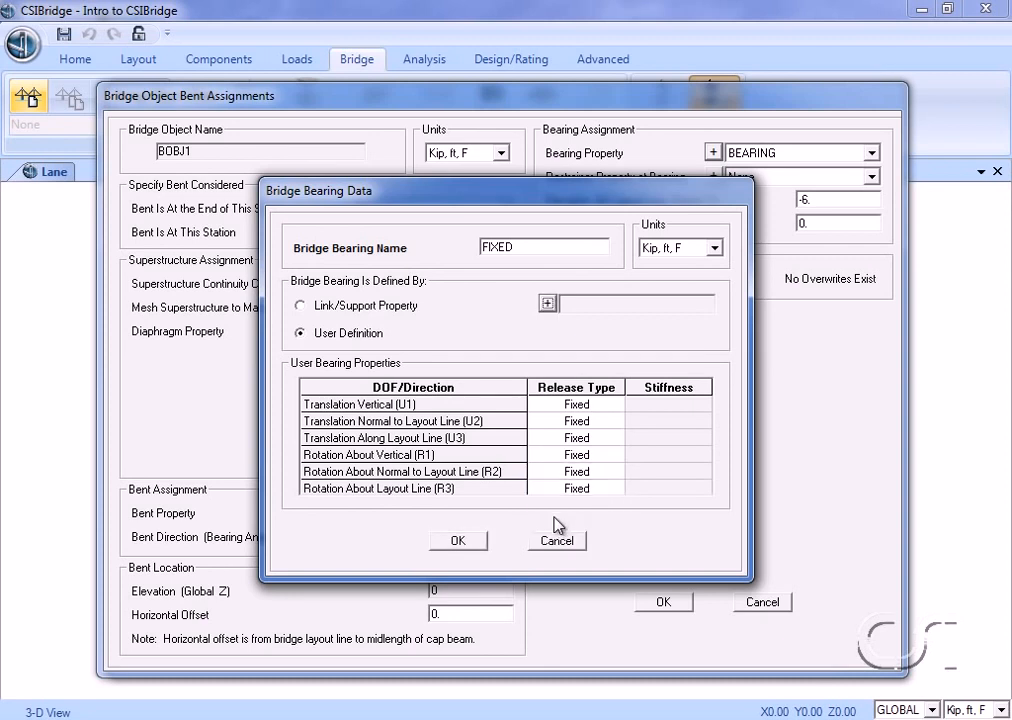
pyautogui.click(455, 543)
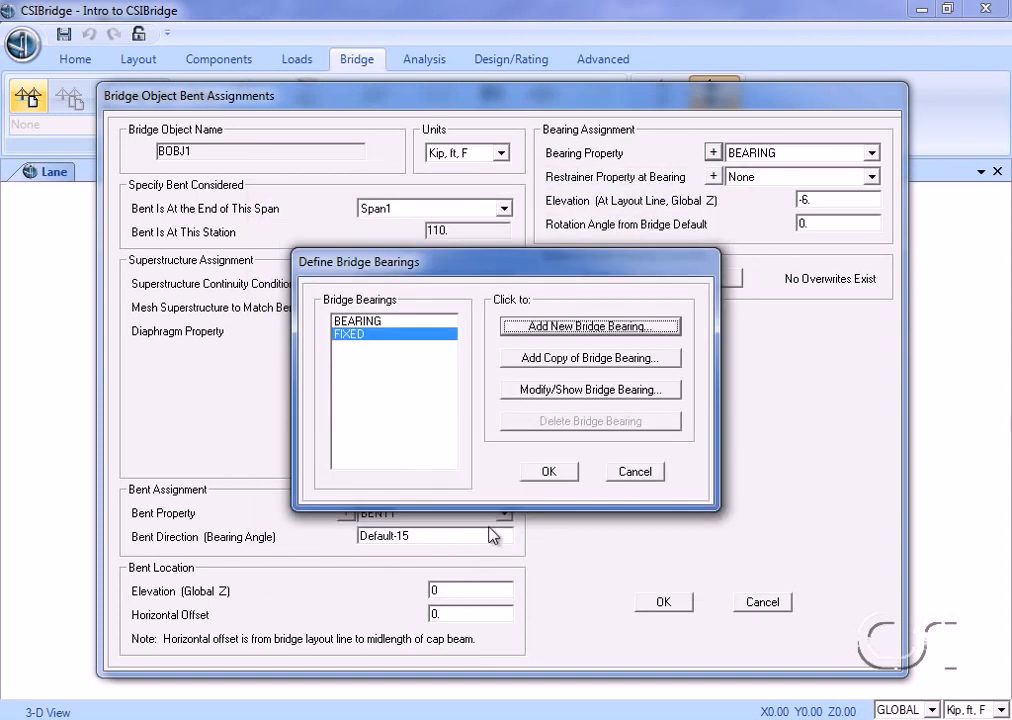
pyautogui.click(549, 471)
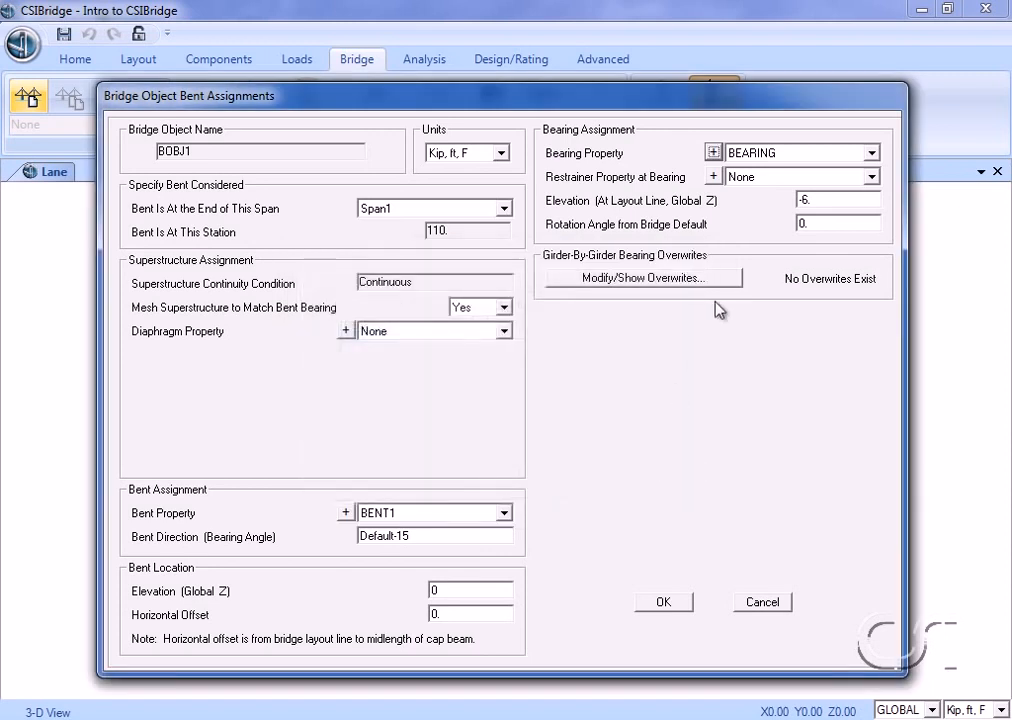
# Assign the FIXED bearing to the Span1 bent at bearing elevation 0, and accept the bent assignments and bridge object data.
pyautogui.click(787, 154)
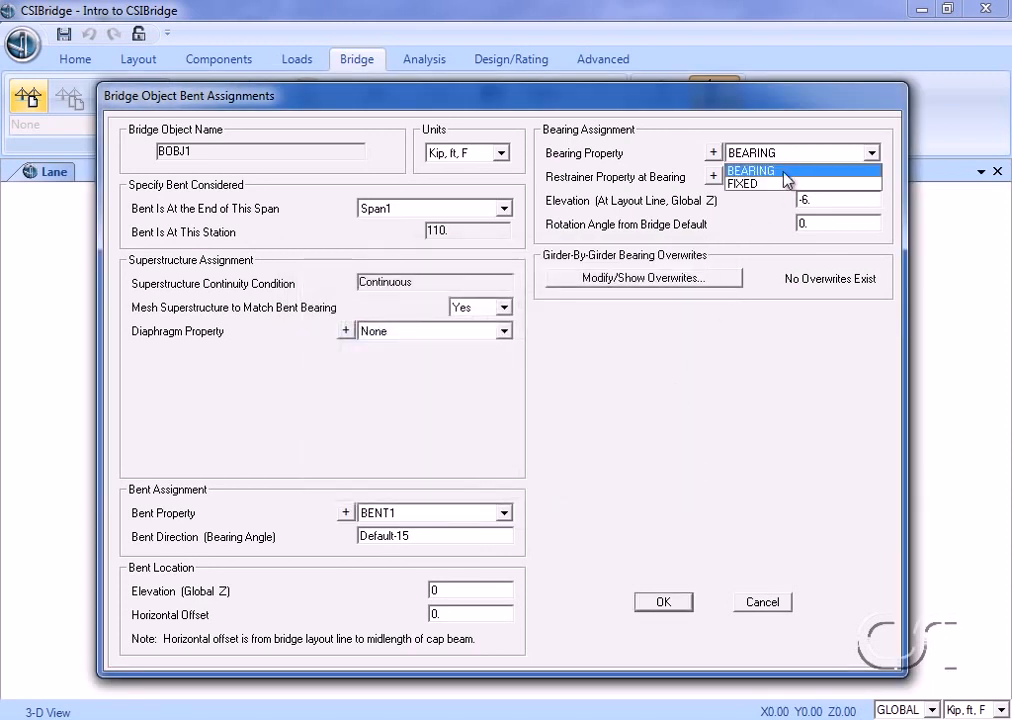
pyautogui.click(743, 184)
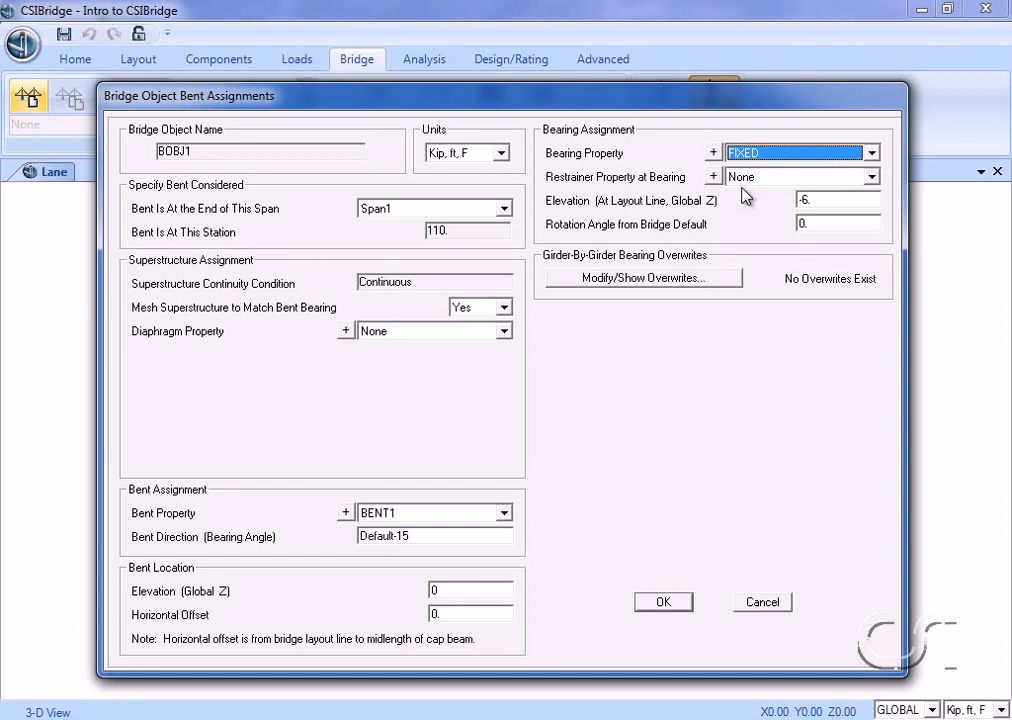
pyautogui.doubleClick(815, 200)
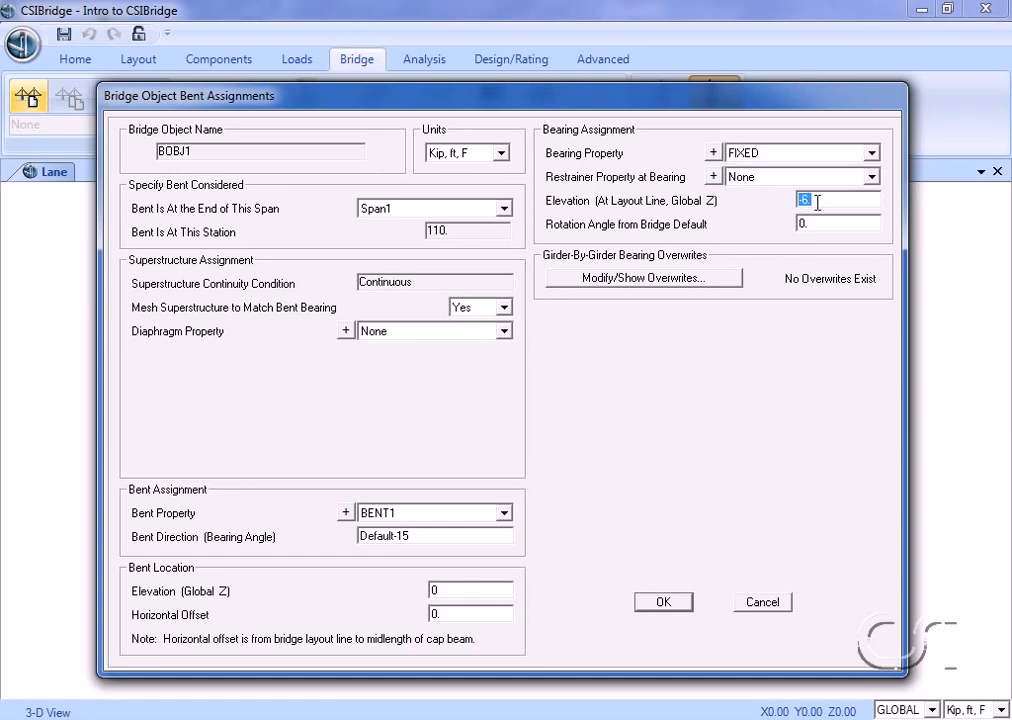
pyautogui.write('0')
pyautogui.click(652, 601)
pyautogui.click(653, 603)
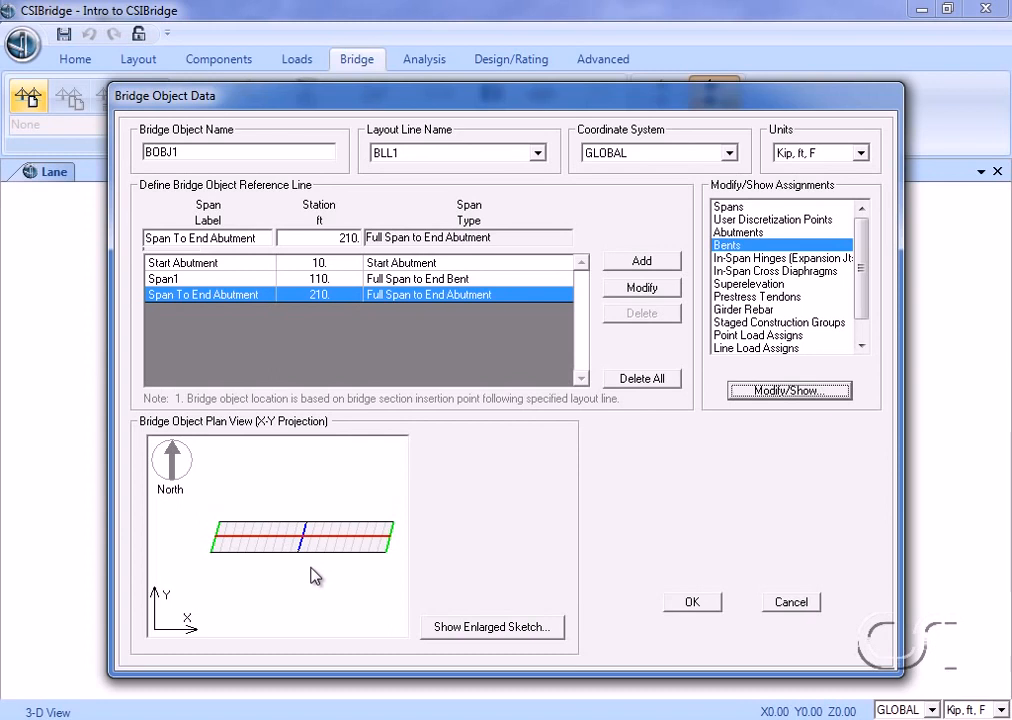
pyautogui.click(697, 607)
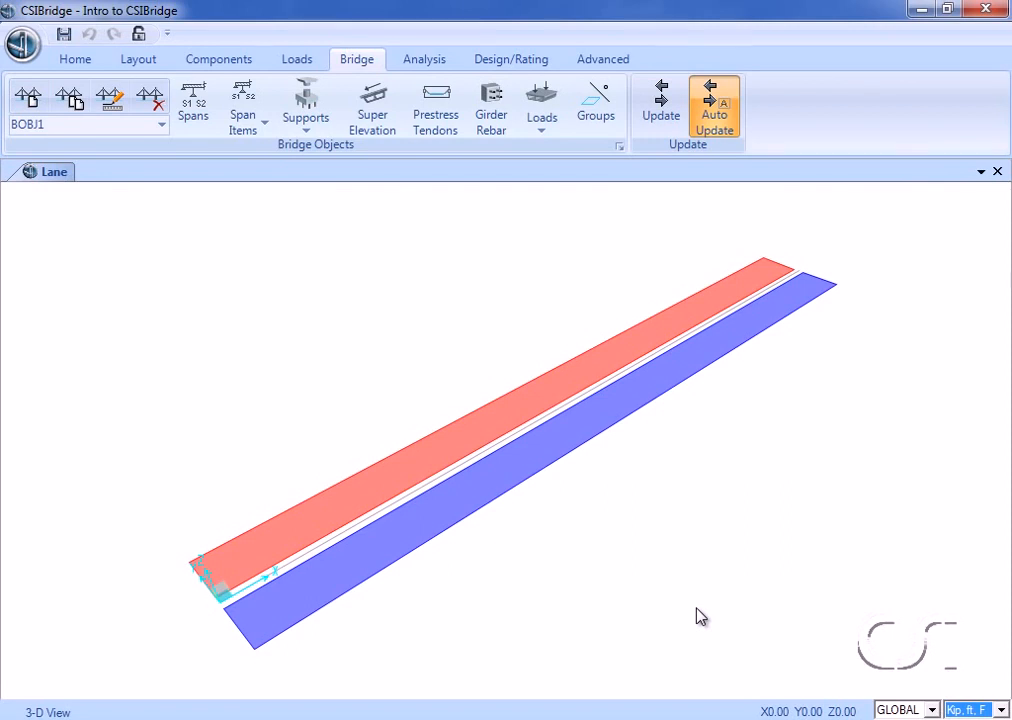
# Update the linked structural model of bridge object BOBJ1 as an area object model.
pyautogui.click(662, 112)
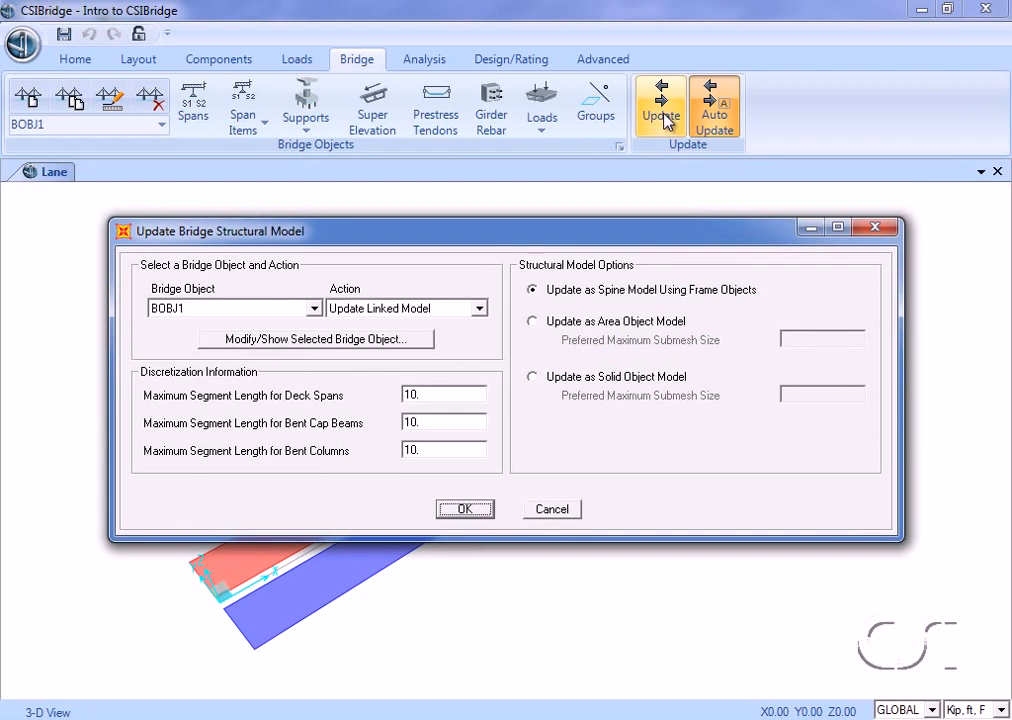
pyautogui.click(548, 325)
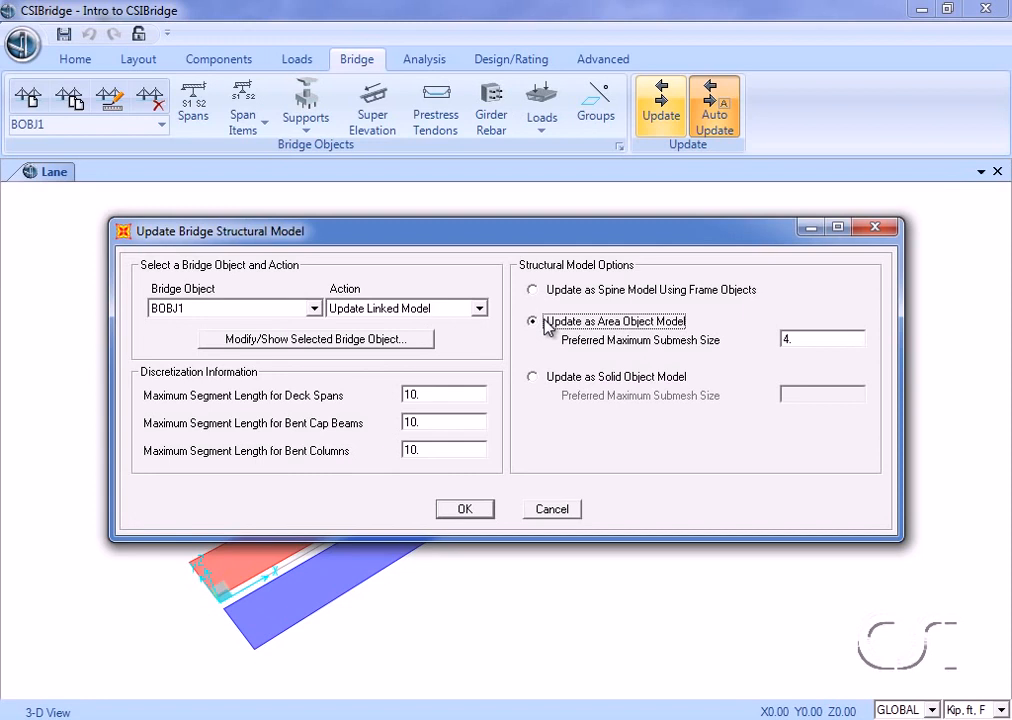
pyautogui.click(534, 379)
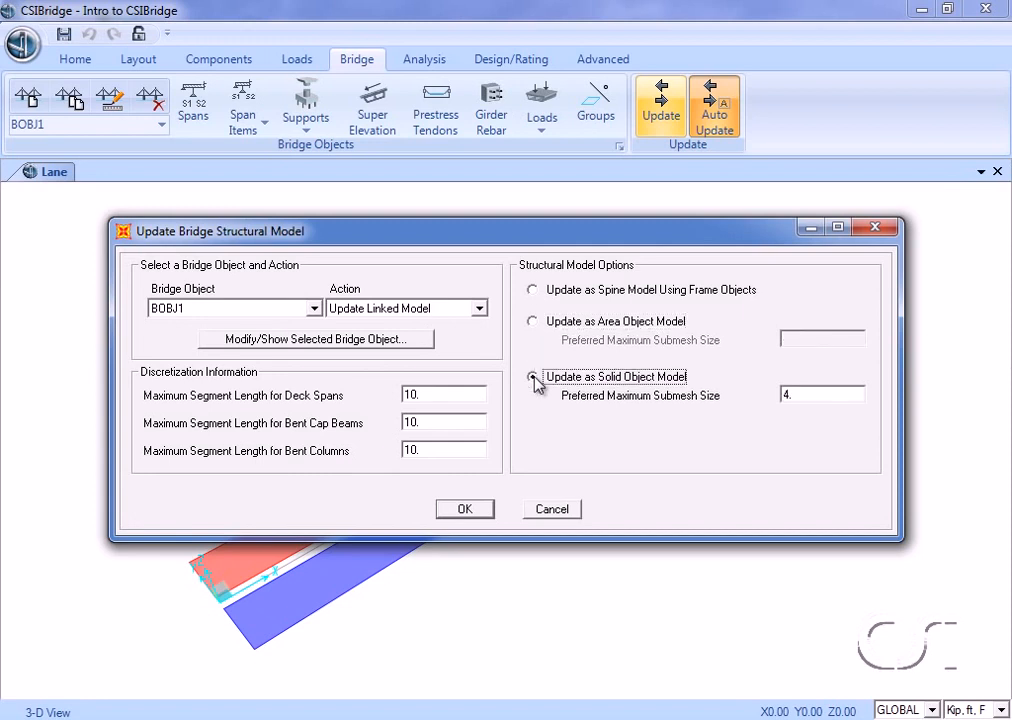
pyautogui.click(533, 323)
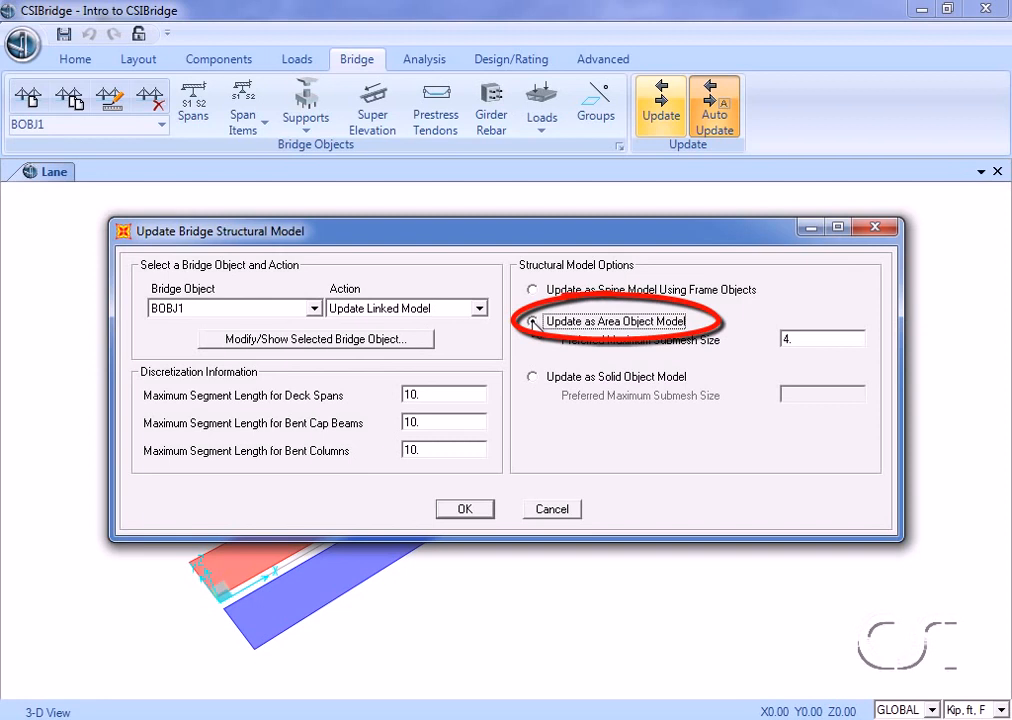
pyautogui.click(465, 510)
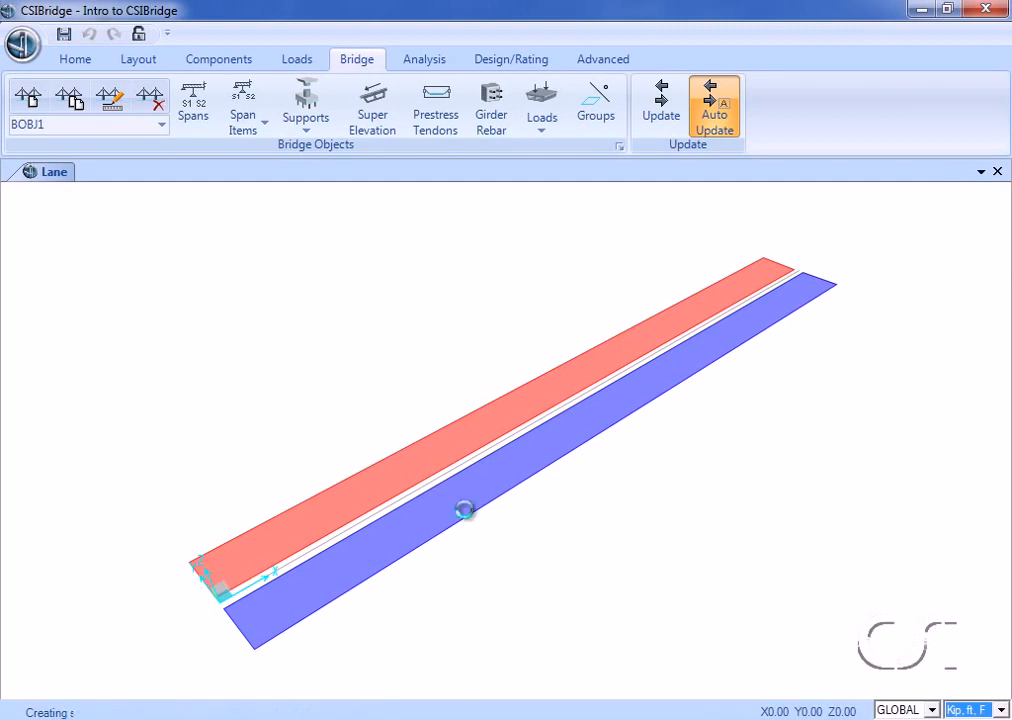
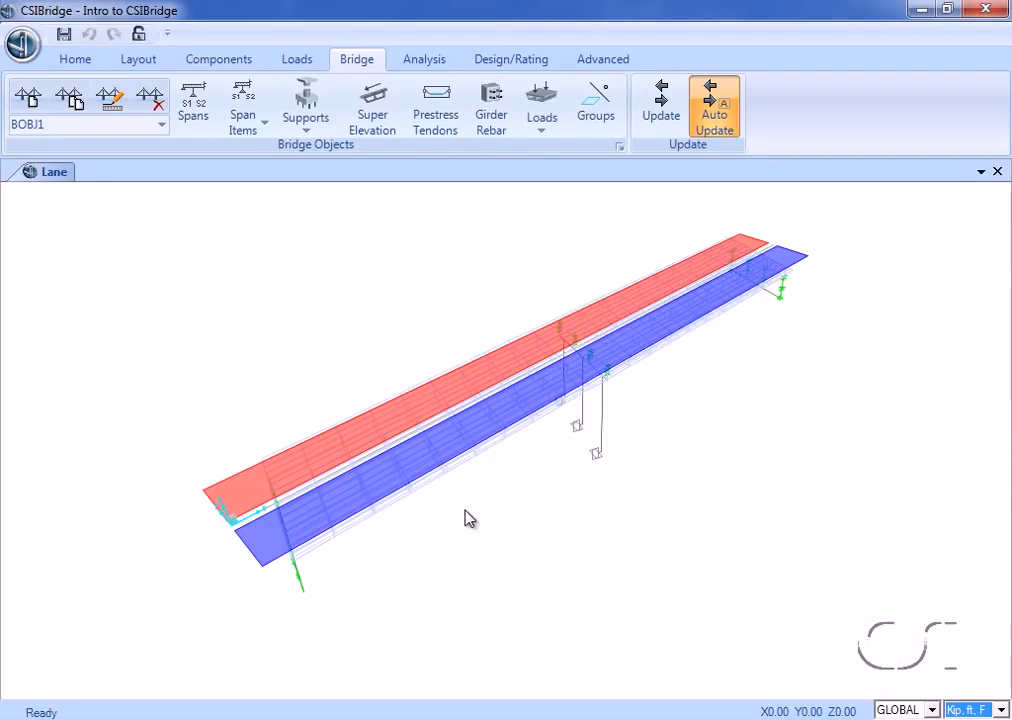
# Reopen the data of bridge object BOBJ1 to review its available assignments, and close it.
pyautogui.click(98, 99)
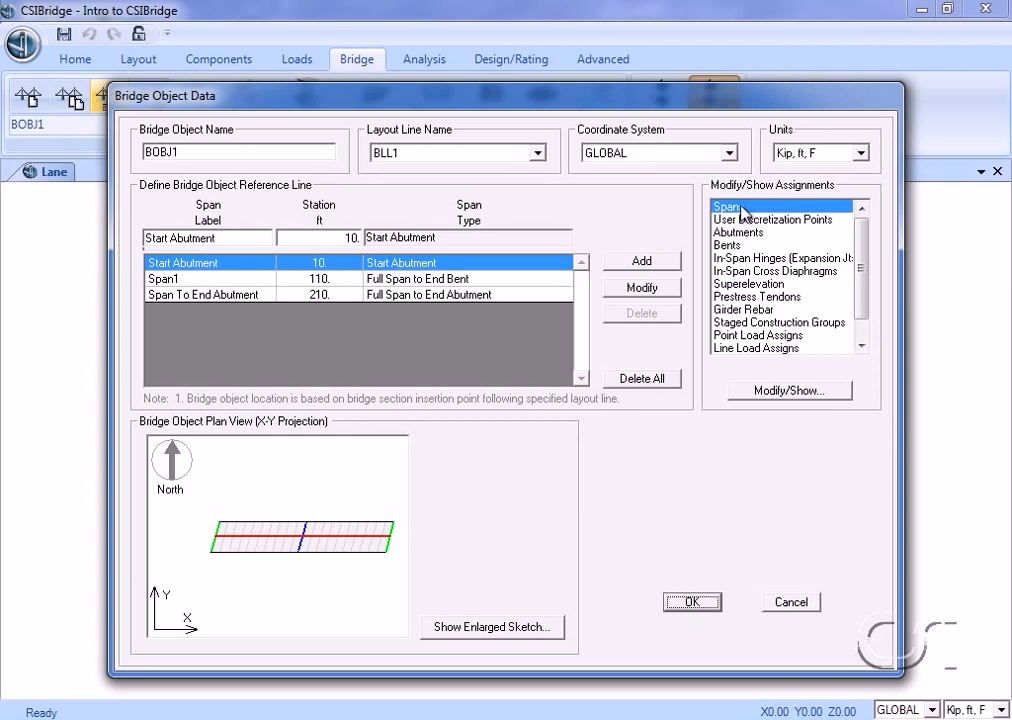
pyautogui.click(689, 602)
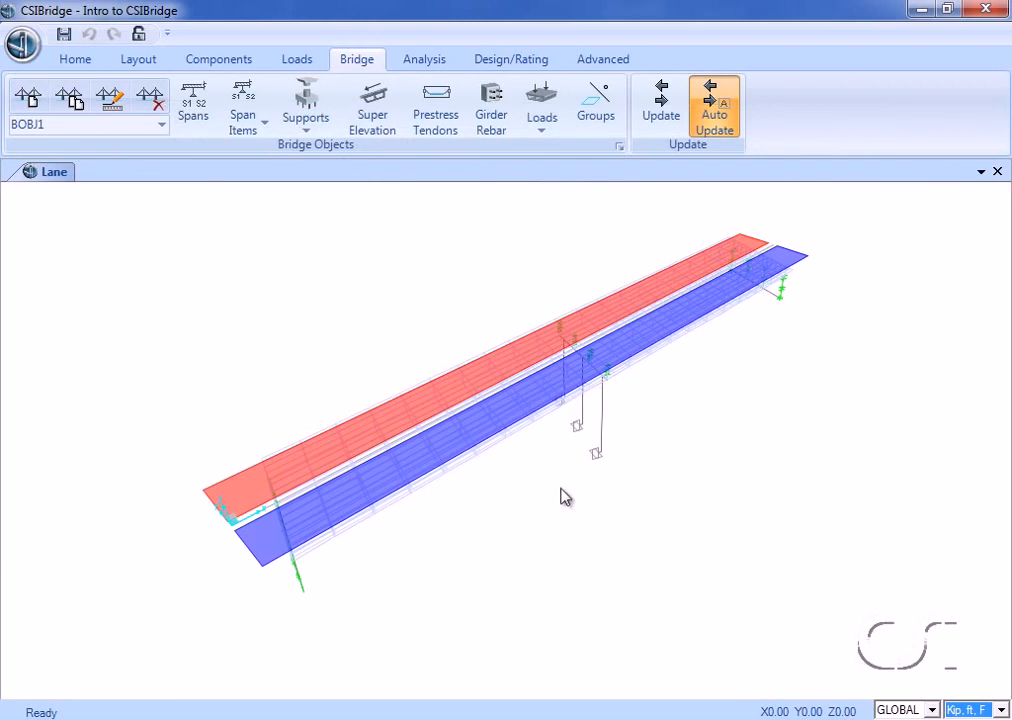
# In the span assignments of BOBJ1, vary the total depth of Span1 by parametric variation PVAR1.
pyautogui.click(188, 123)
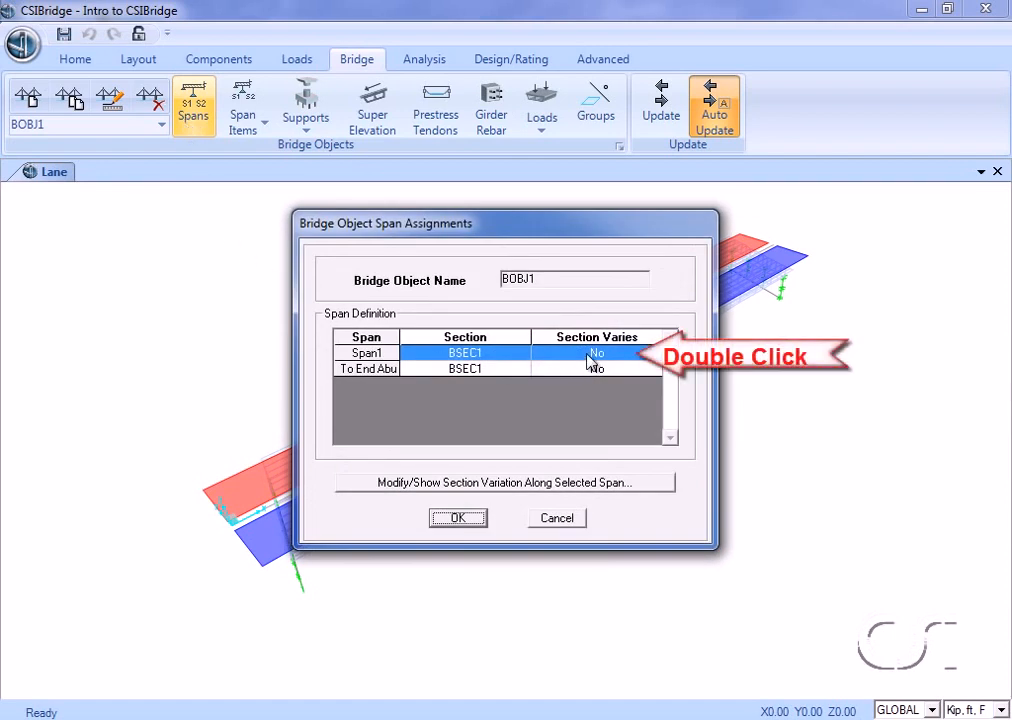
pyautogui.doubleClick(590, 356)
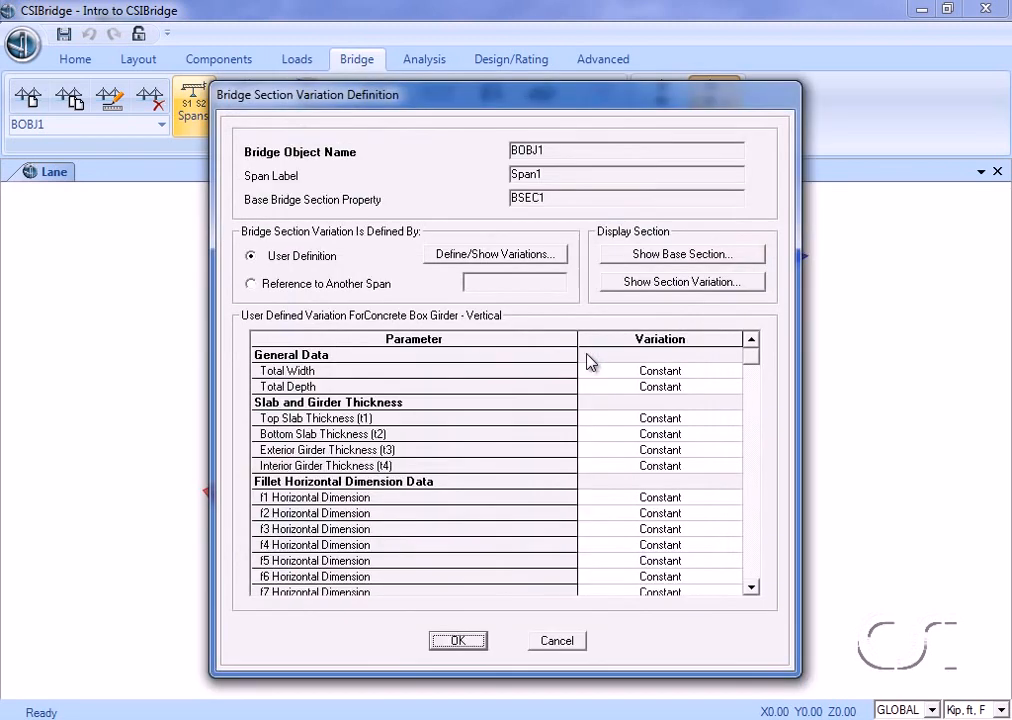
pyautogui.click(662, 388)
pyautogui.click(663, 390)
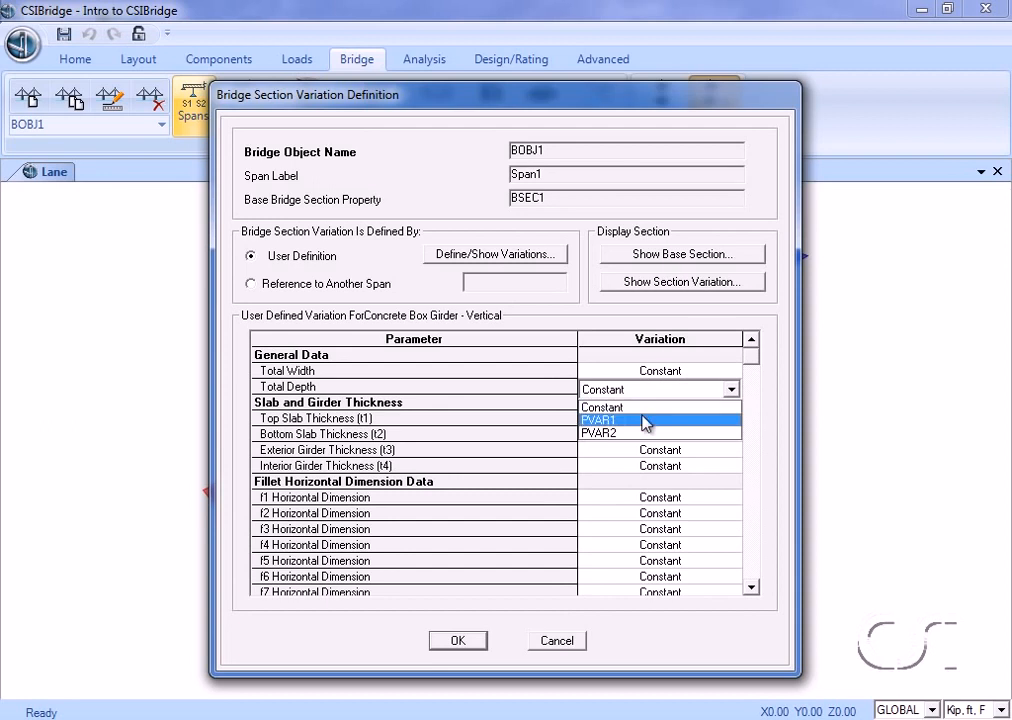
pyautogui.click(609, 421)
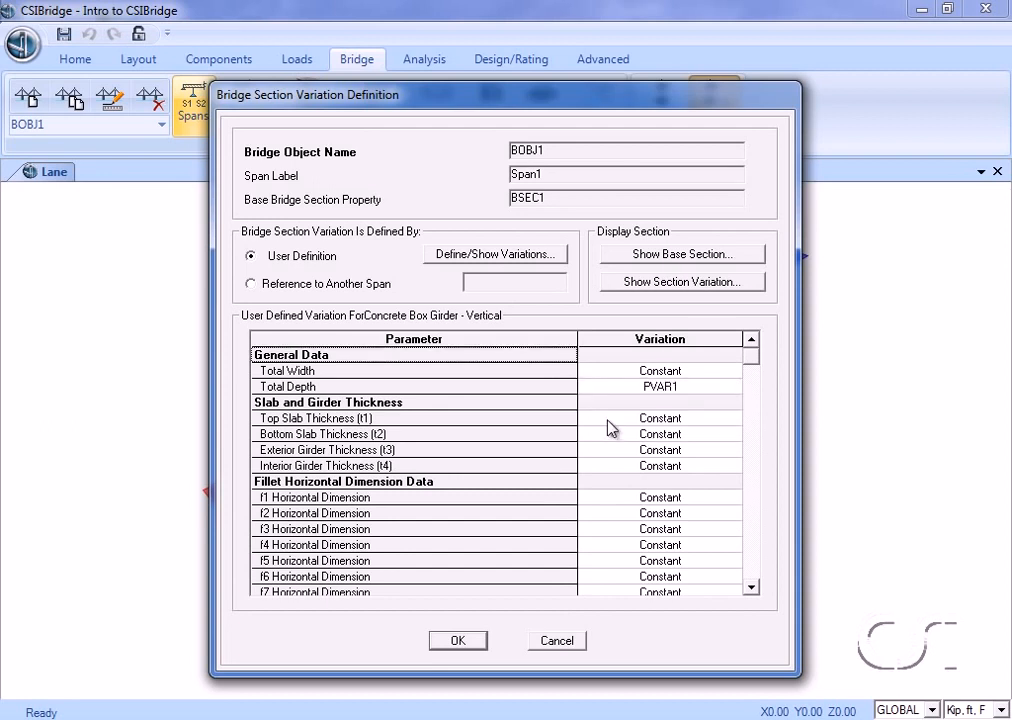
pyautogui.click(480, 638)
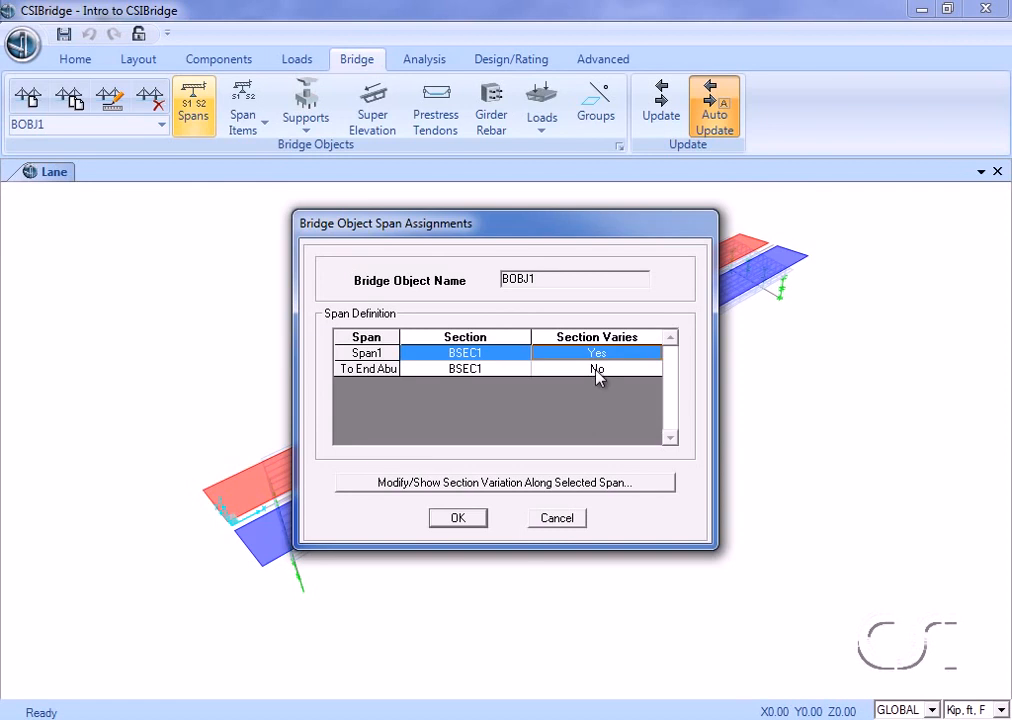
# Vary the total depth of the span to the end abutment by PVAR2, and accept the span assignments.
pyautogui.doubleClick(597, 372)
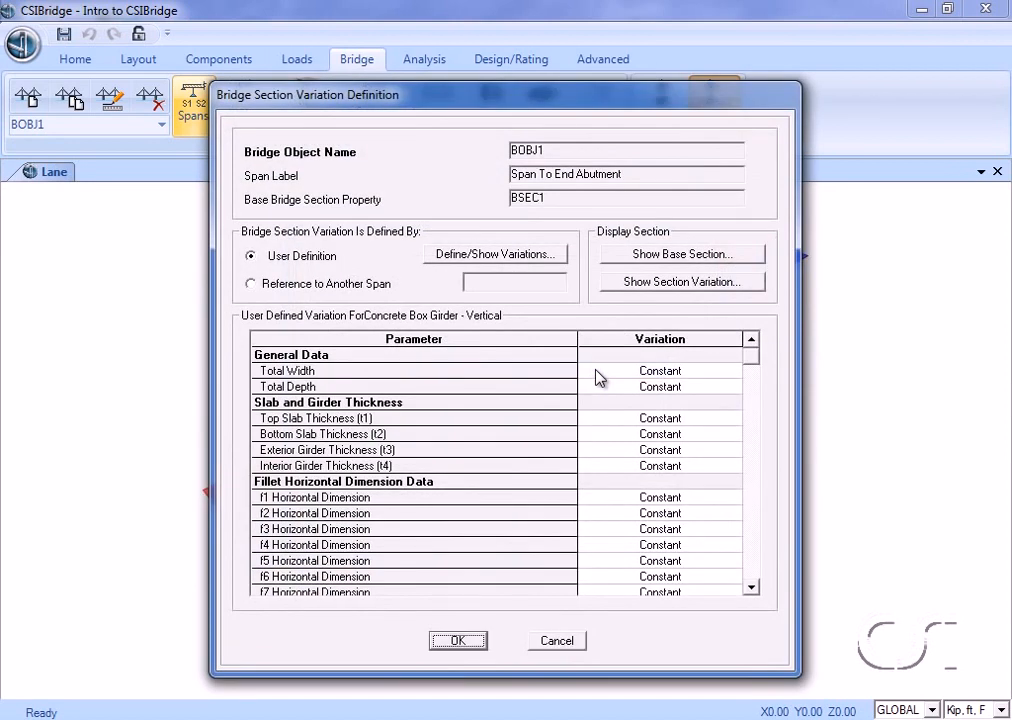
pyautogui.click(648, 389)
pyautogui.click(652, 392)
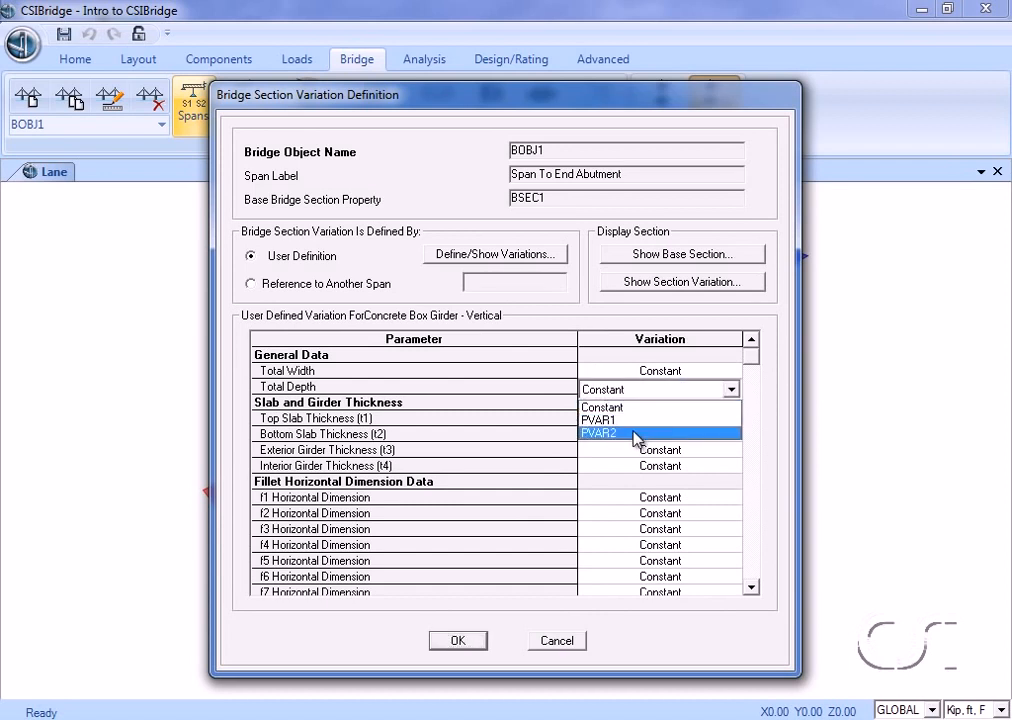
pyautogui.click(634, 433)
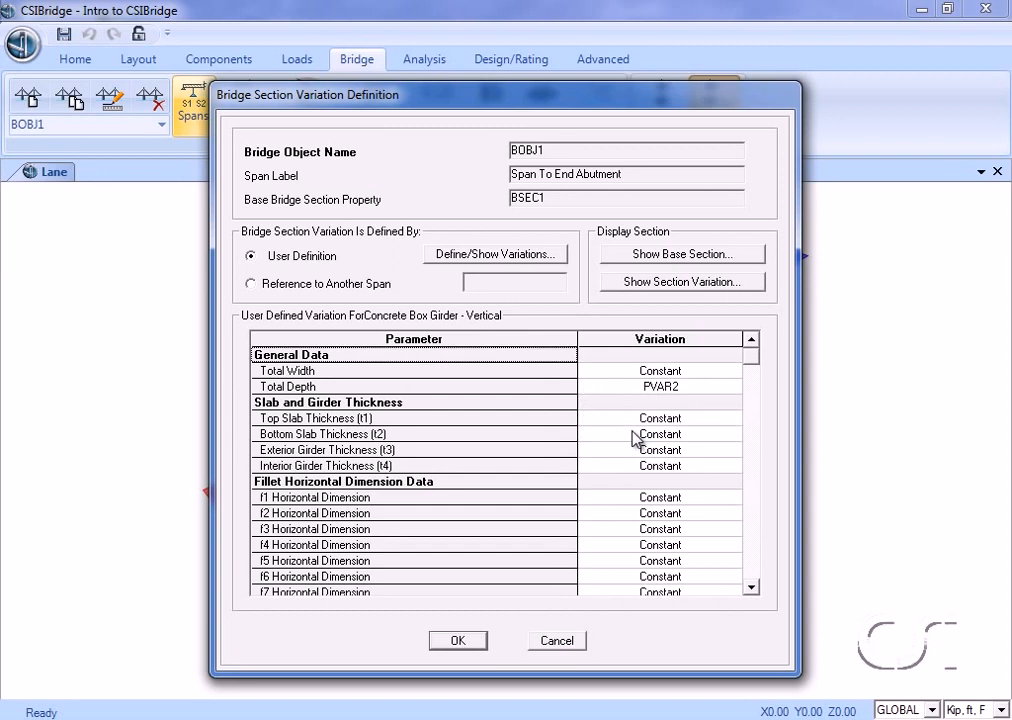
pyautogui.click(483, 640)
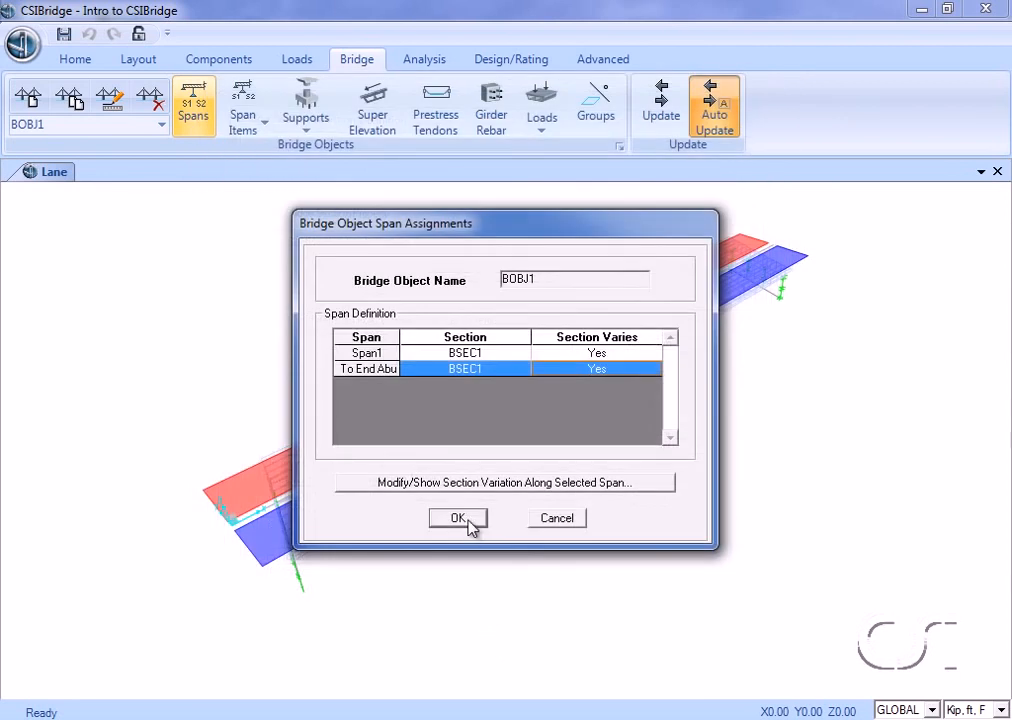
pyautogui.click(458, 518)
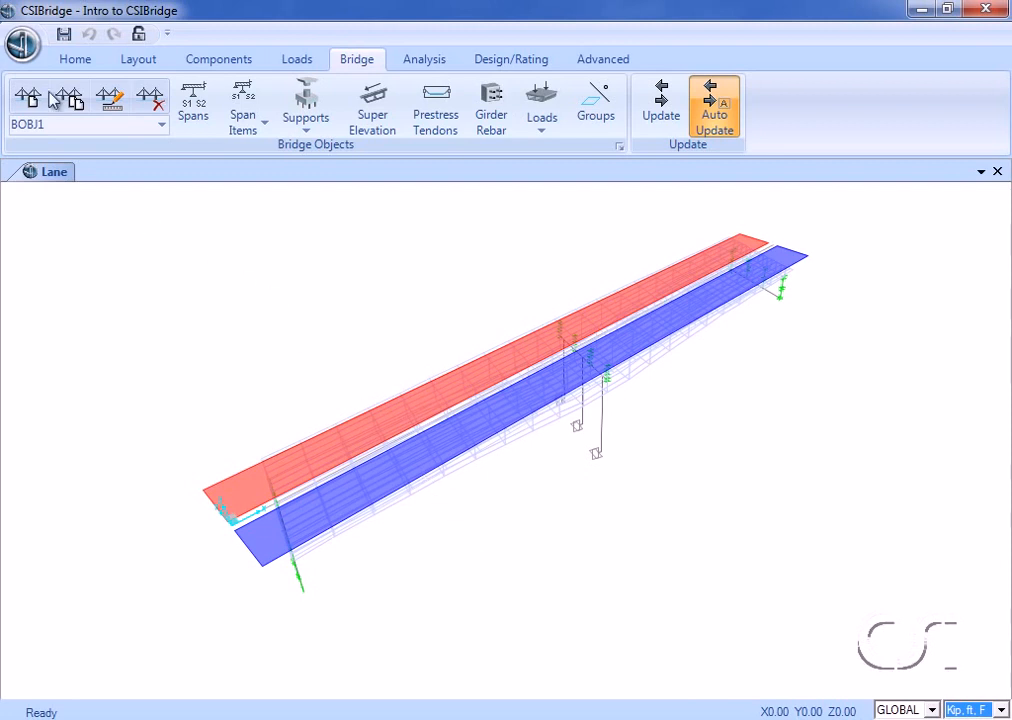
# Examine the varying girder depth in an xz elevation view, and return to the default 3-D view.
pyautogui.click(63, 62)
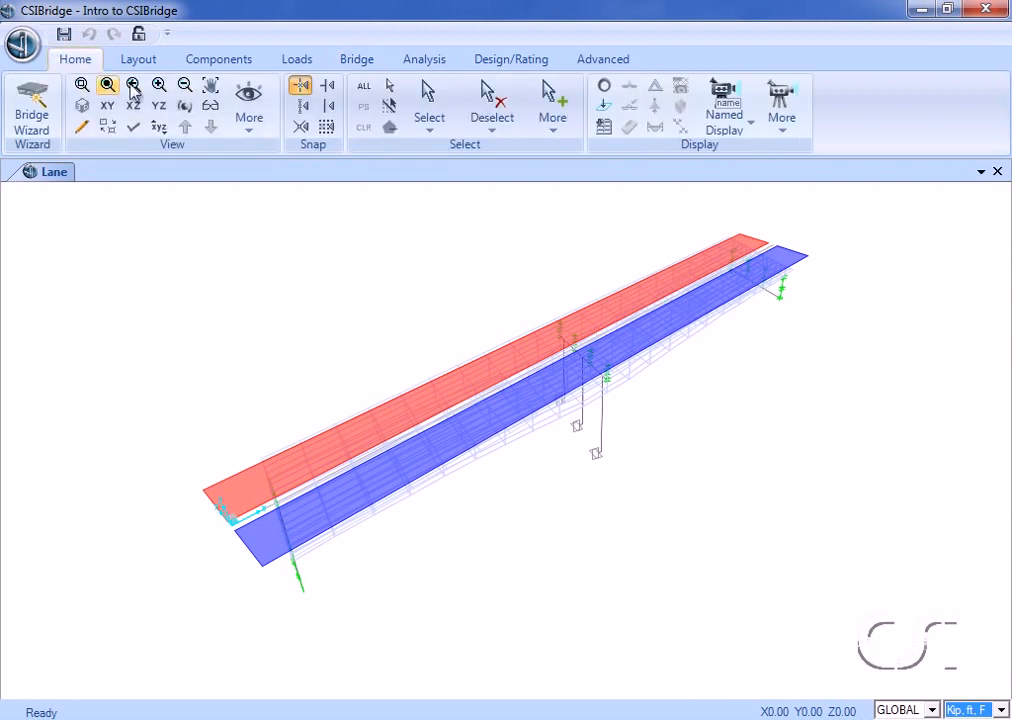
pyautogui.click(243, 120)
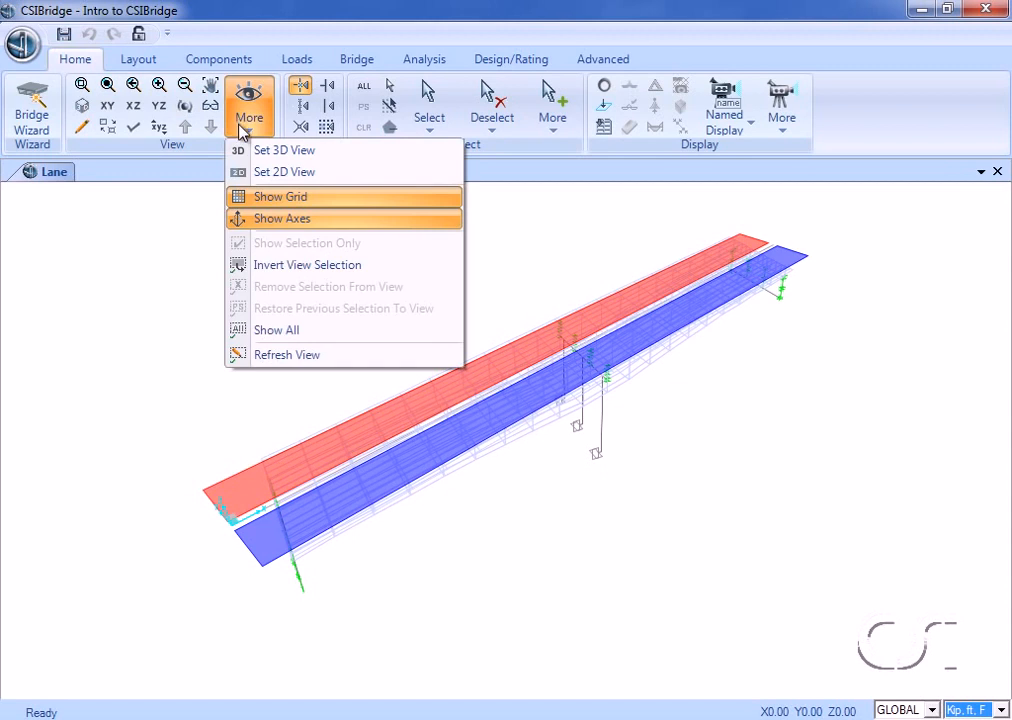
pyautogui.click(240, 150)
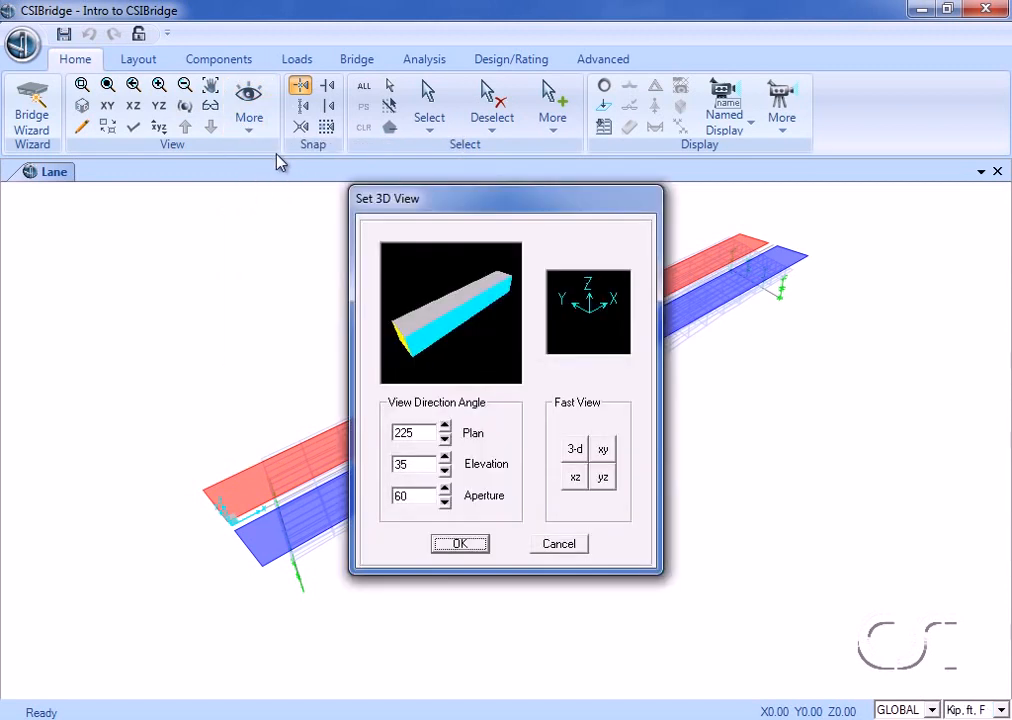
pyautogui.click(574, 476)
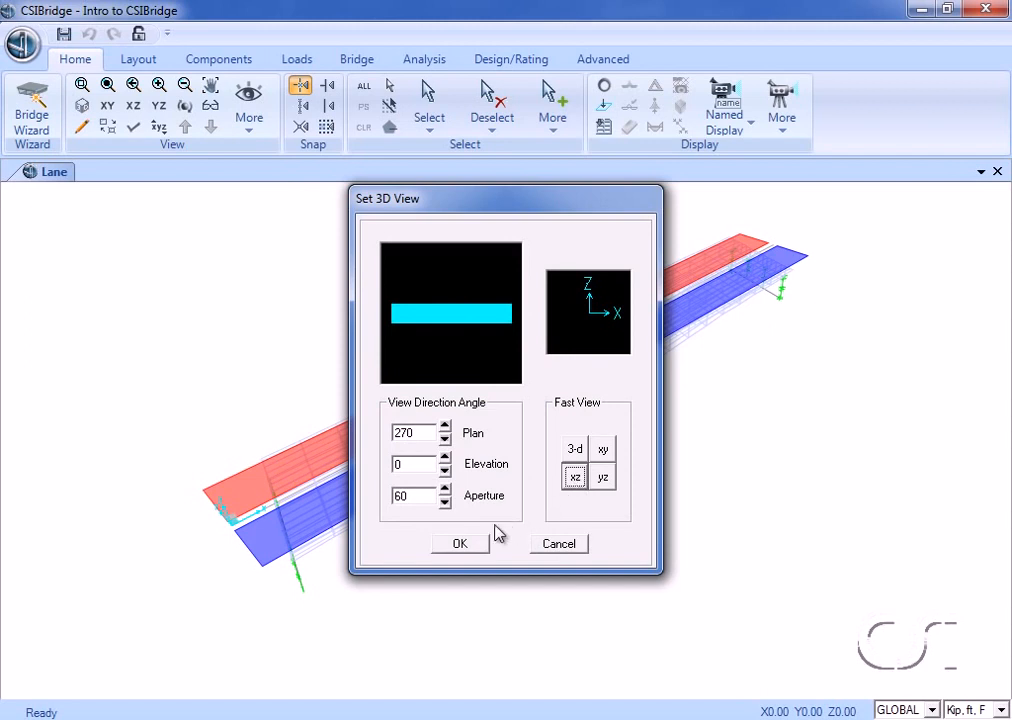
pyautogui.click(472, 547)
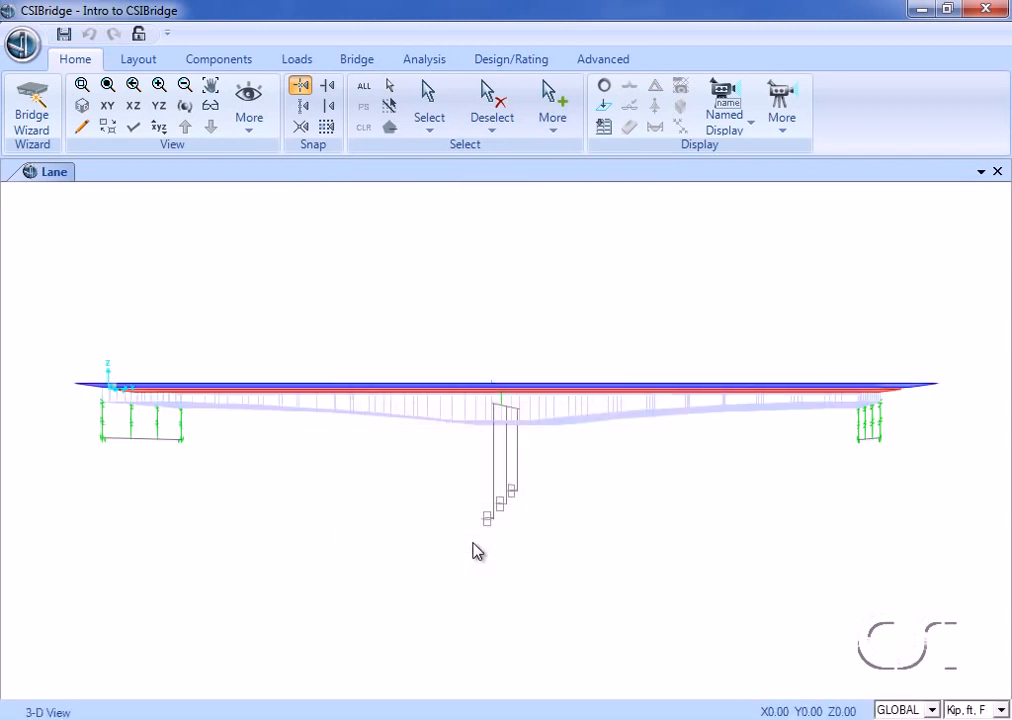
pyautogui.click(83, 107)
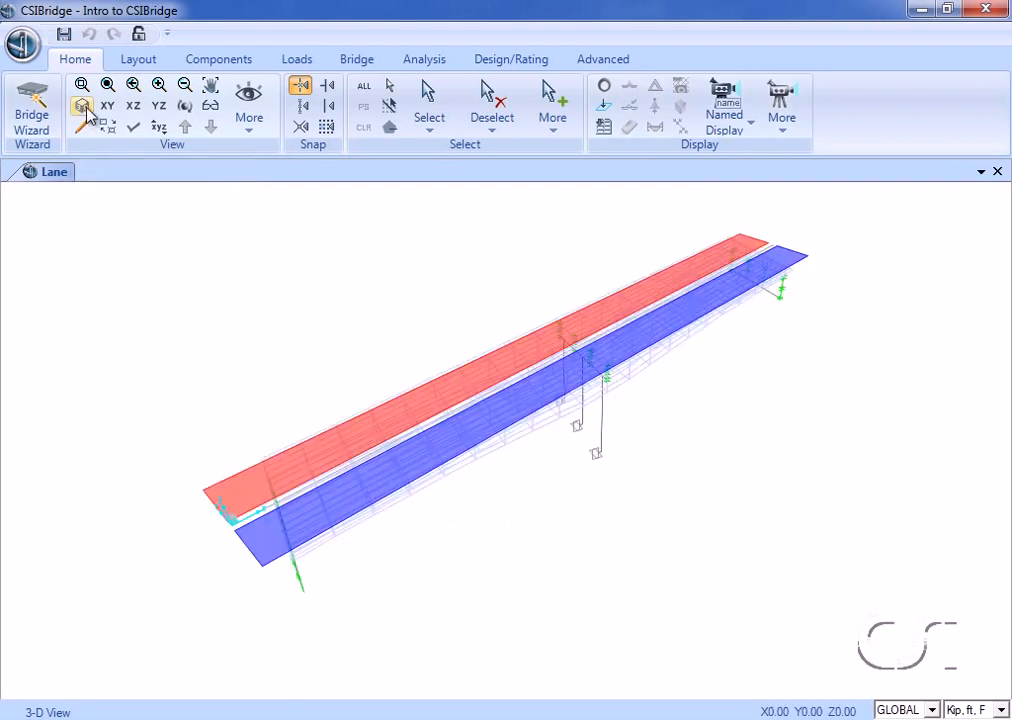
# Turn on the extruded view in the display options of the active window.
pyautogui.click(132, 128)
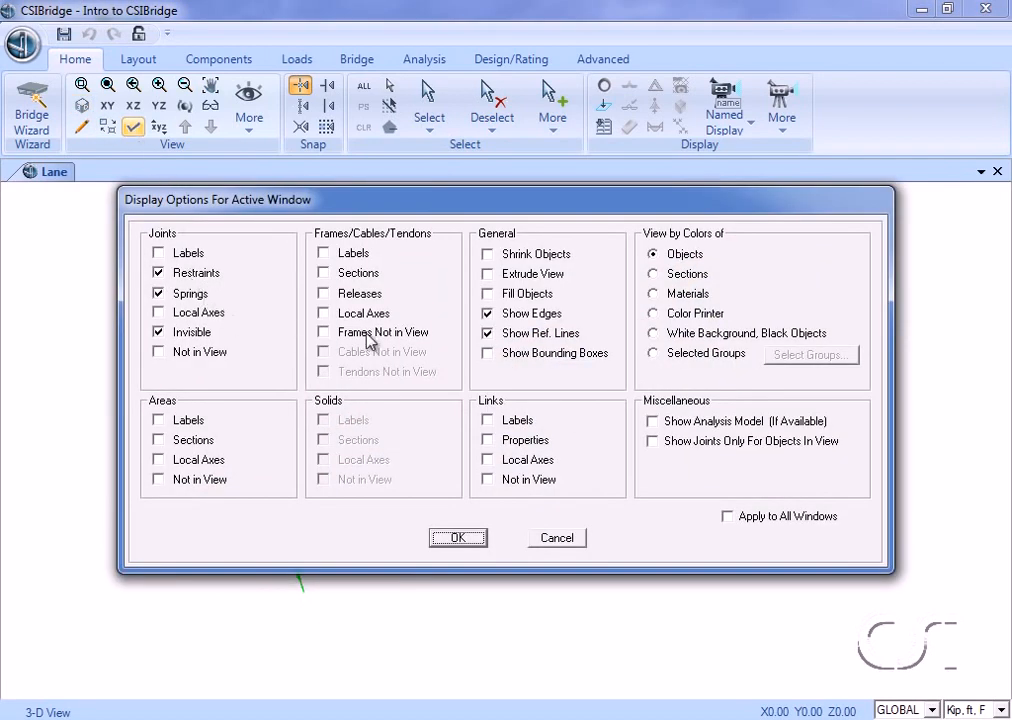
pyautogui.click(489, 275)
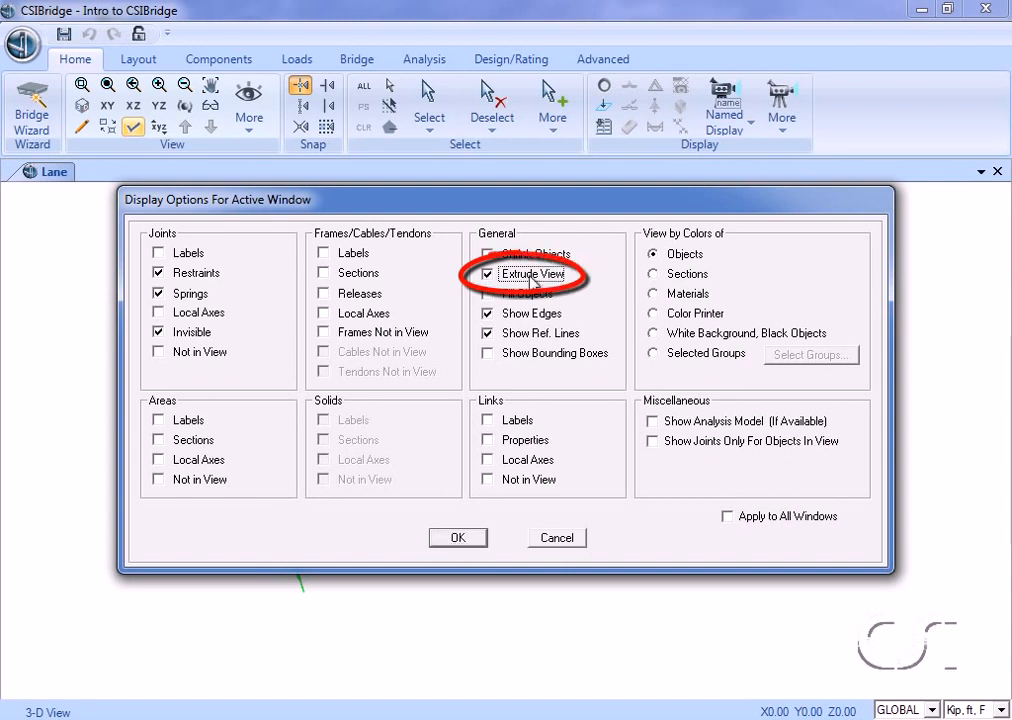
pyautogui.click(470, 539)
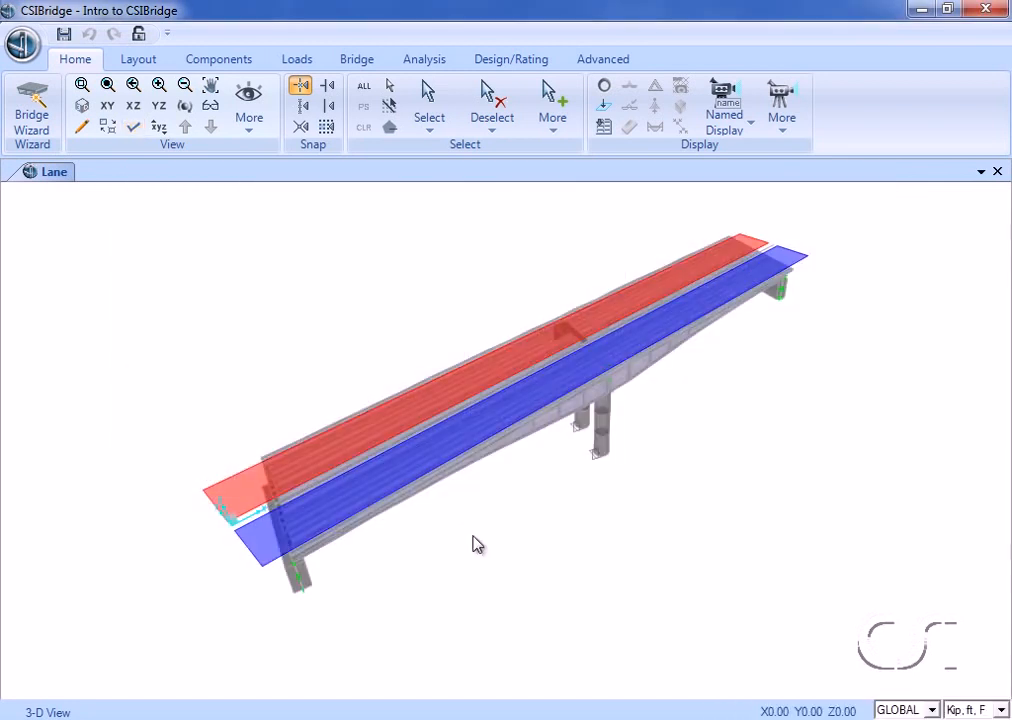
# Set the 3-D view direction to a plan angle of 250 and a lower elevation angle to inspect the bridge from the side.
pyautogui.click(251, 118)
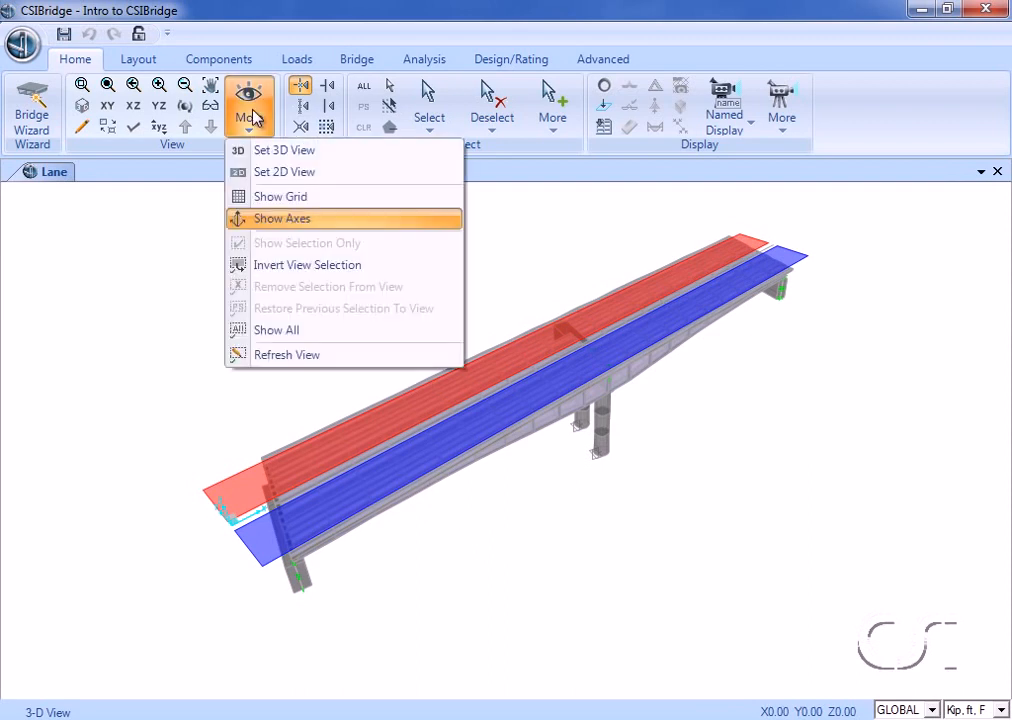
pyautogui.click(263, 152)
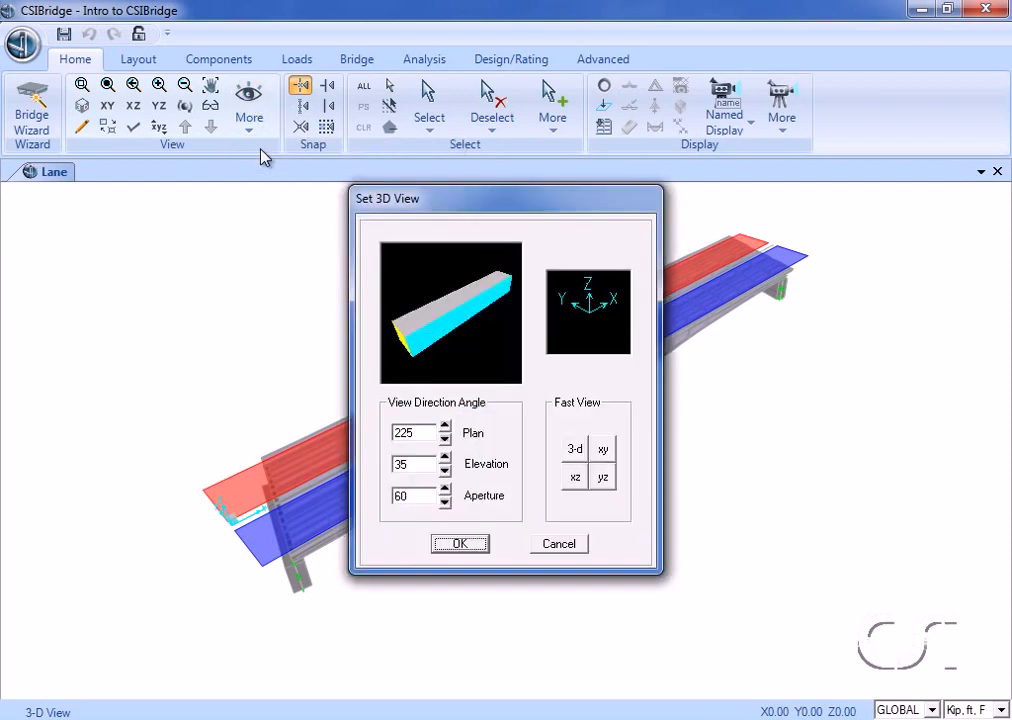
pyautogui.click(447, 426)
pyautogui.click(445, 426)
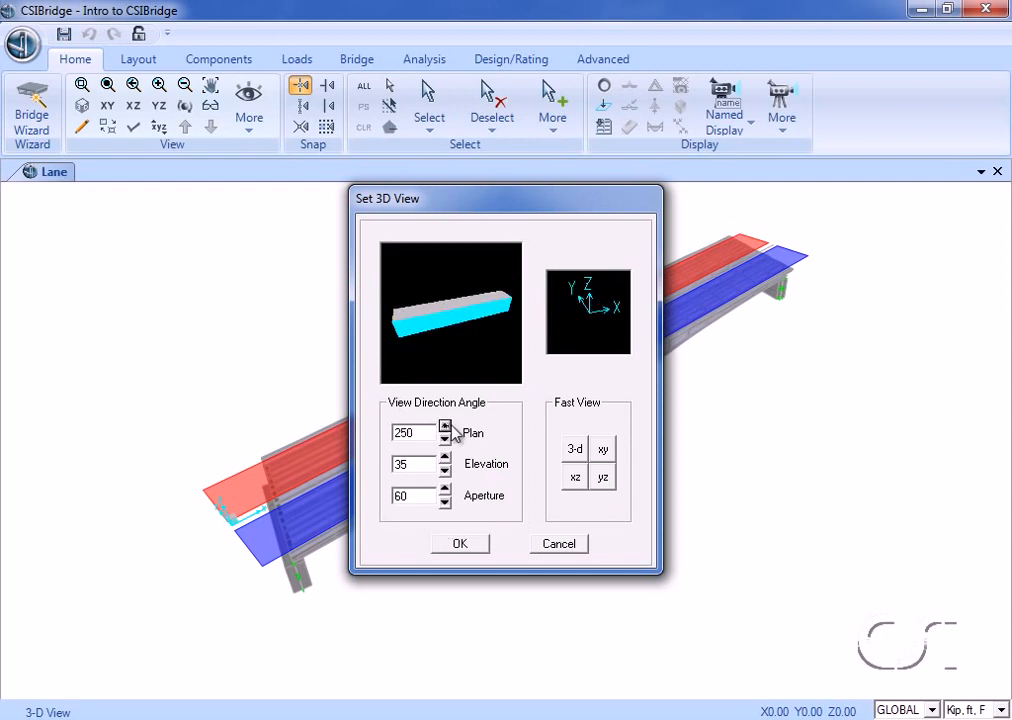
pyautogui.click(445, 471)
pyautogui.click(445, 471)
pyautogui.click(456, 544)
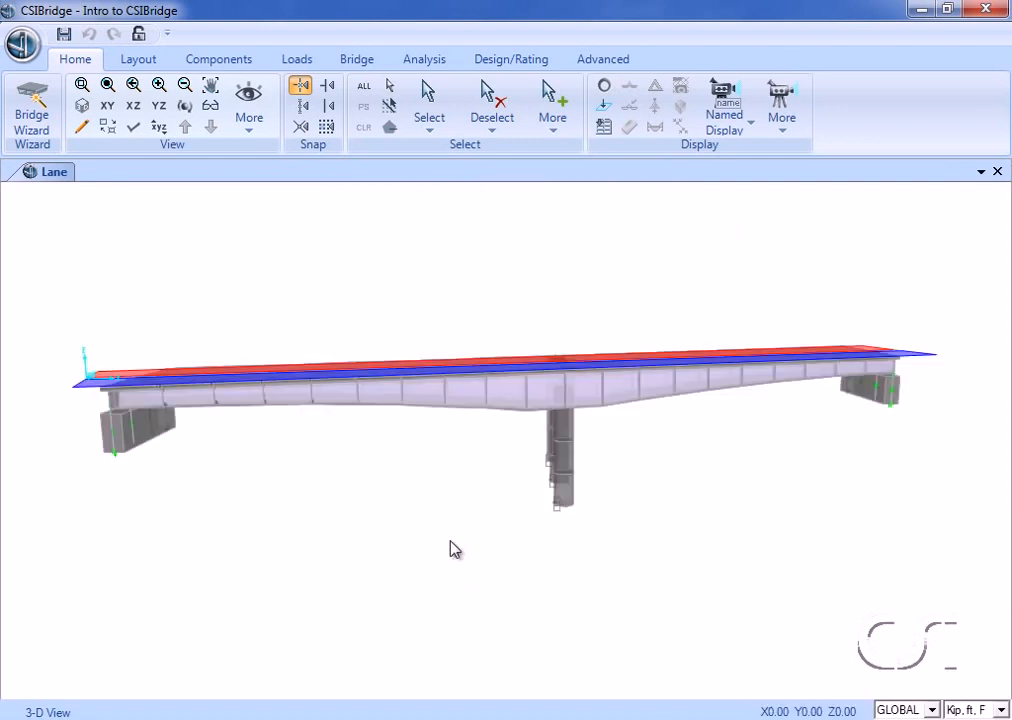
# Add a new prestress tendon to bridge object BOBJ1 and set its load pattern to PRESTRESS.
pyautogui.click(351, 62)
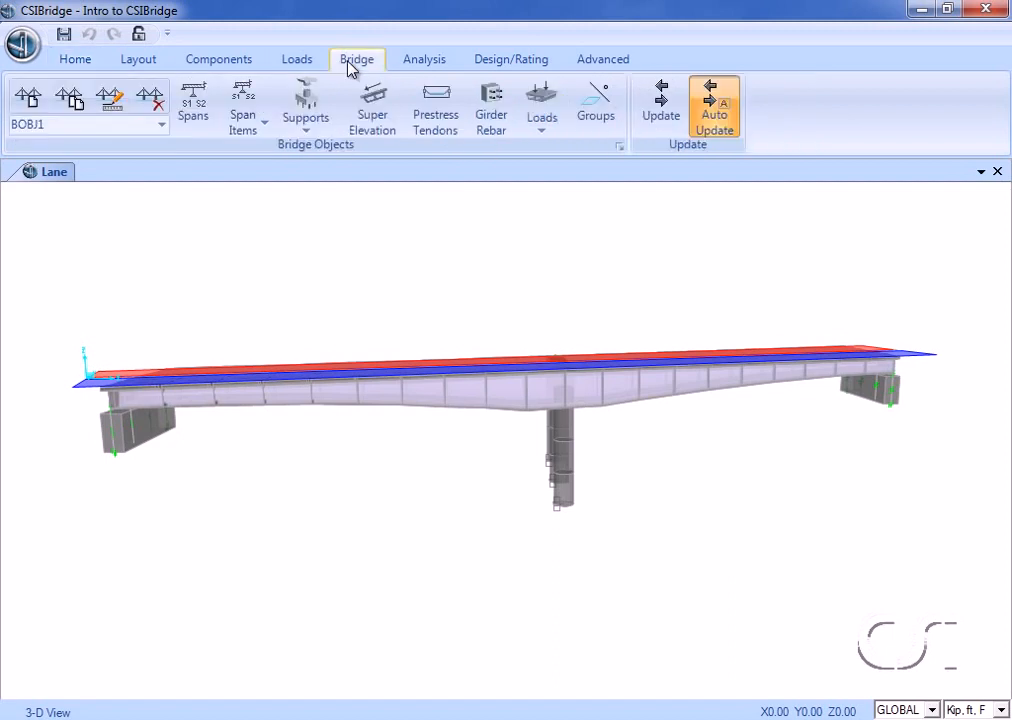
pyautogui.click(421, 107)
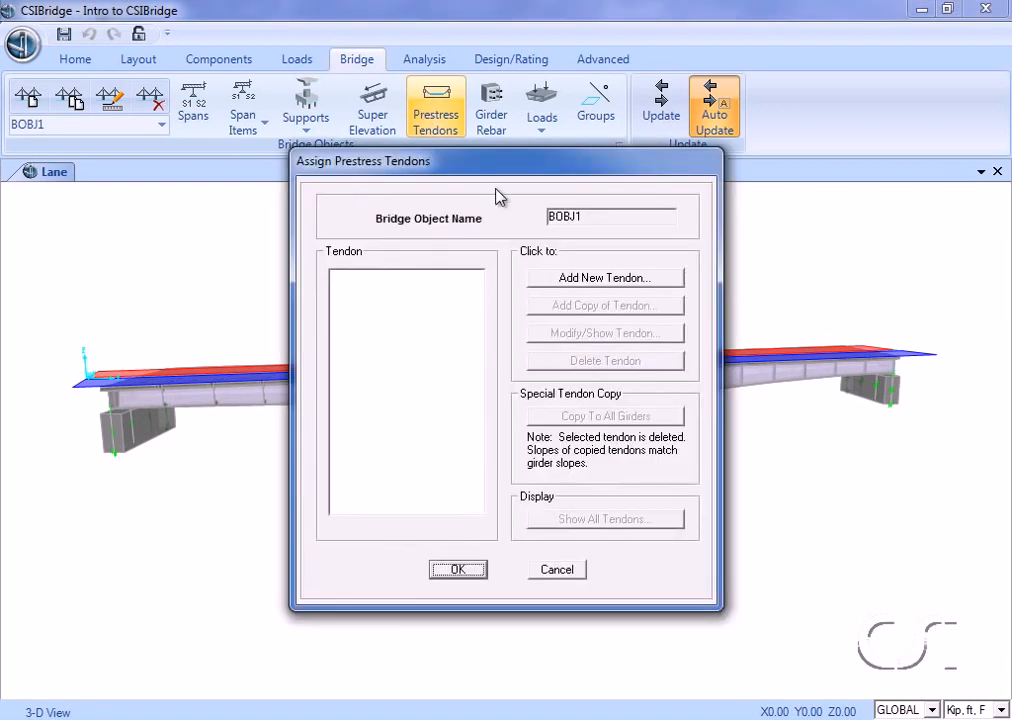
pyautogui.click(585, 279)
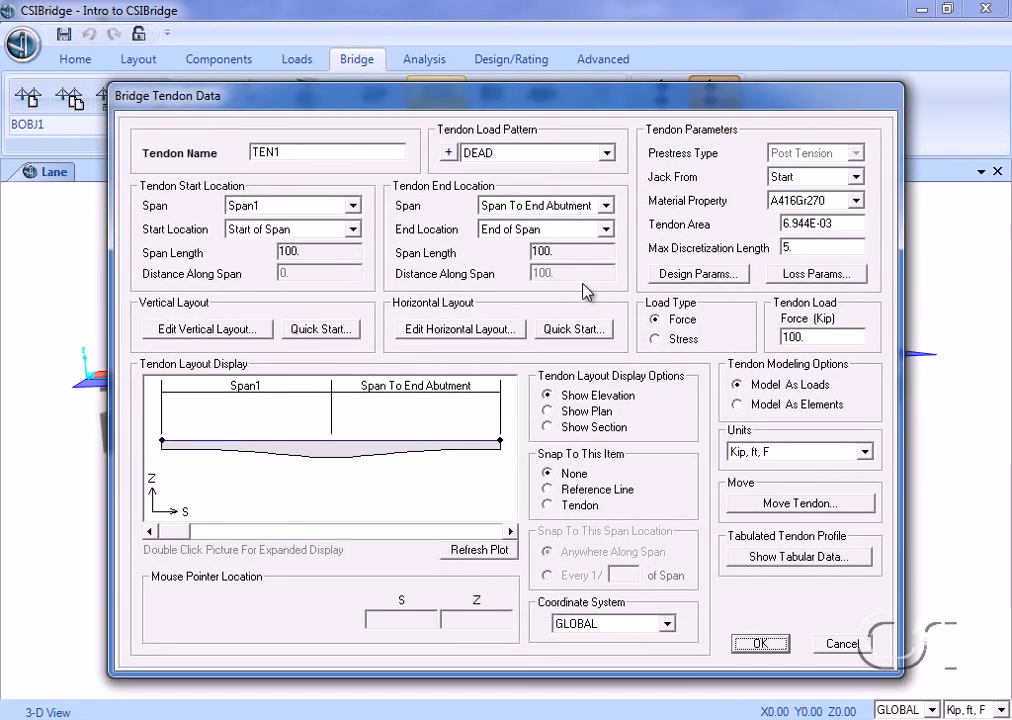
pyautogui.click(546, 163)
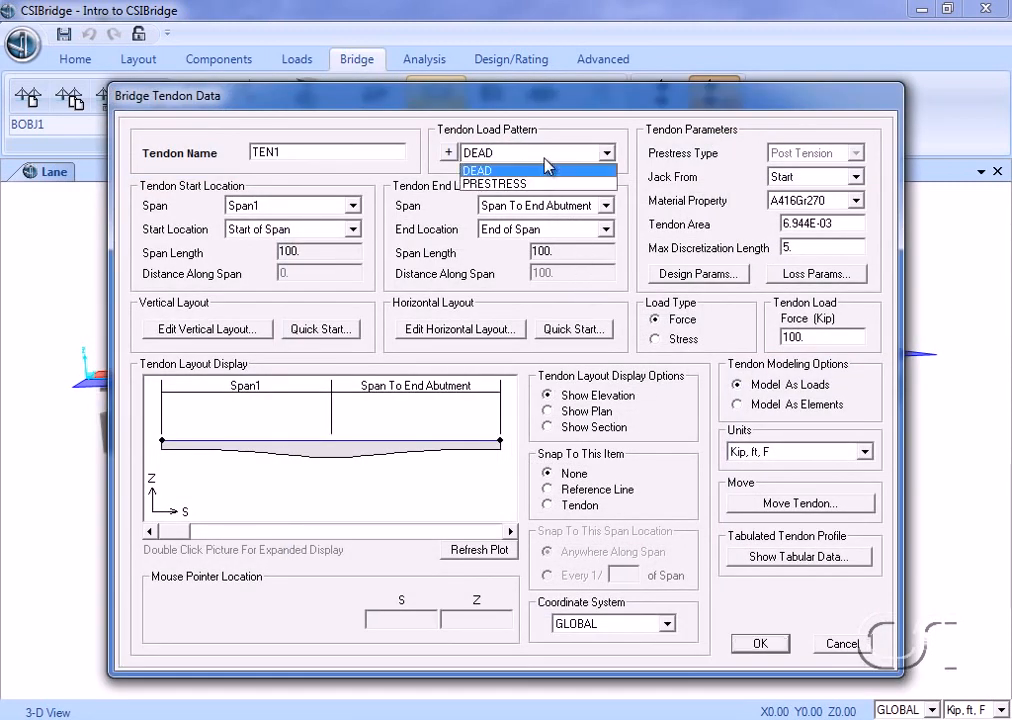
pyautogui.click(525, 185)
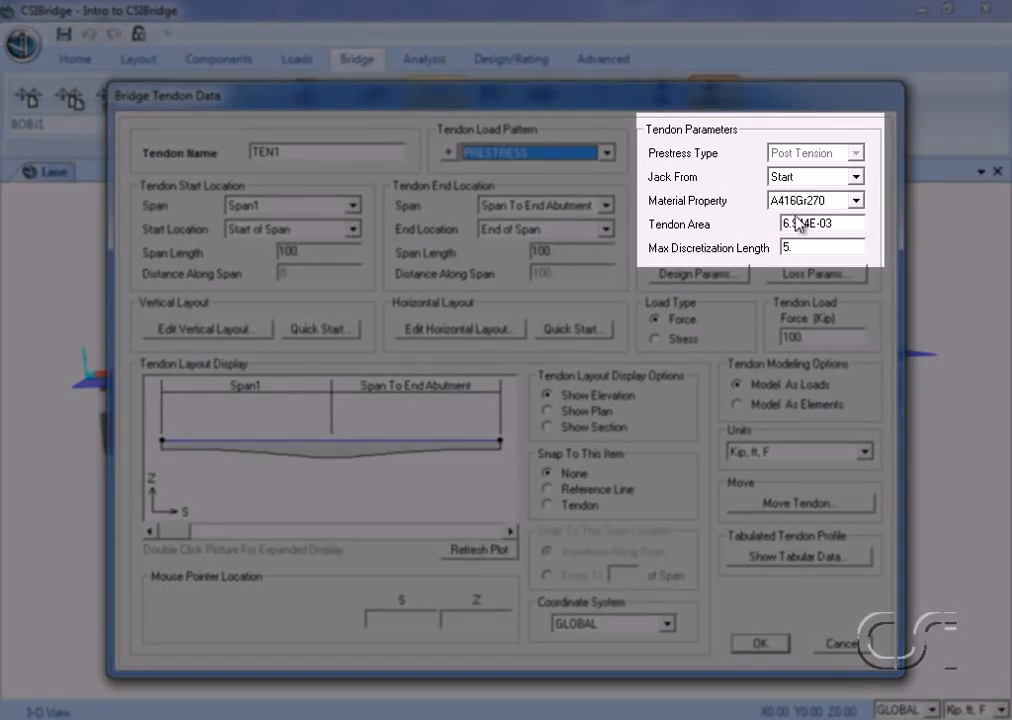
# Set the tendon area to 10in2 and the tendon force to 500 kip.
pyautogui.doubleClick(797, 216)
pyautogui.write('10e2')
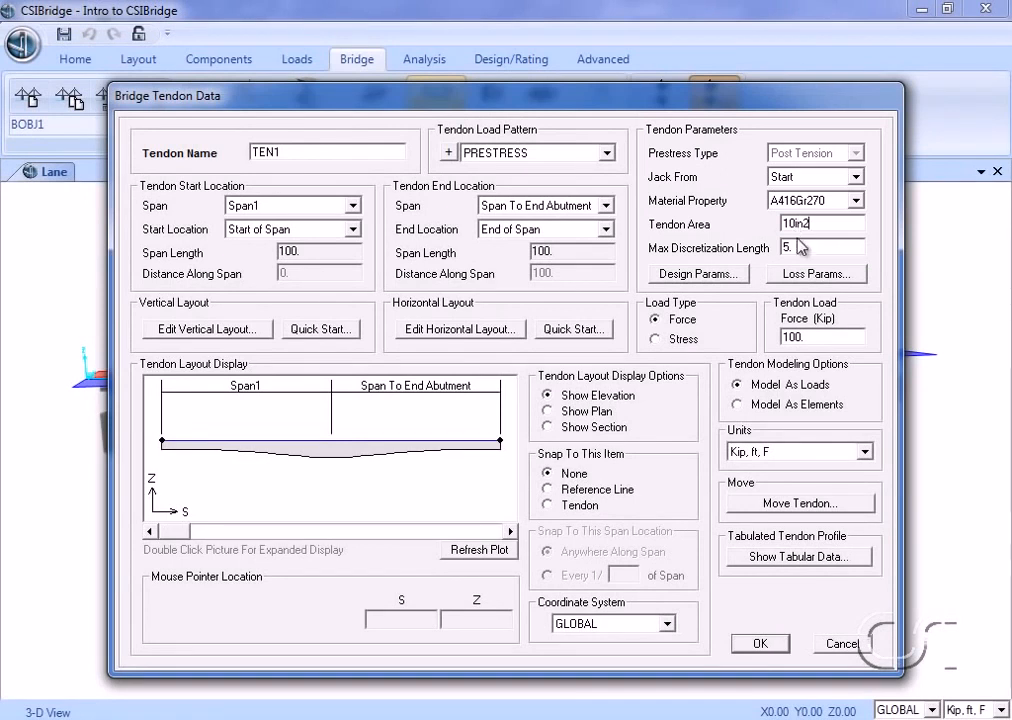
pyautogui.doubleClick(793, 336)
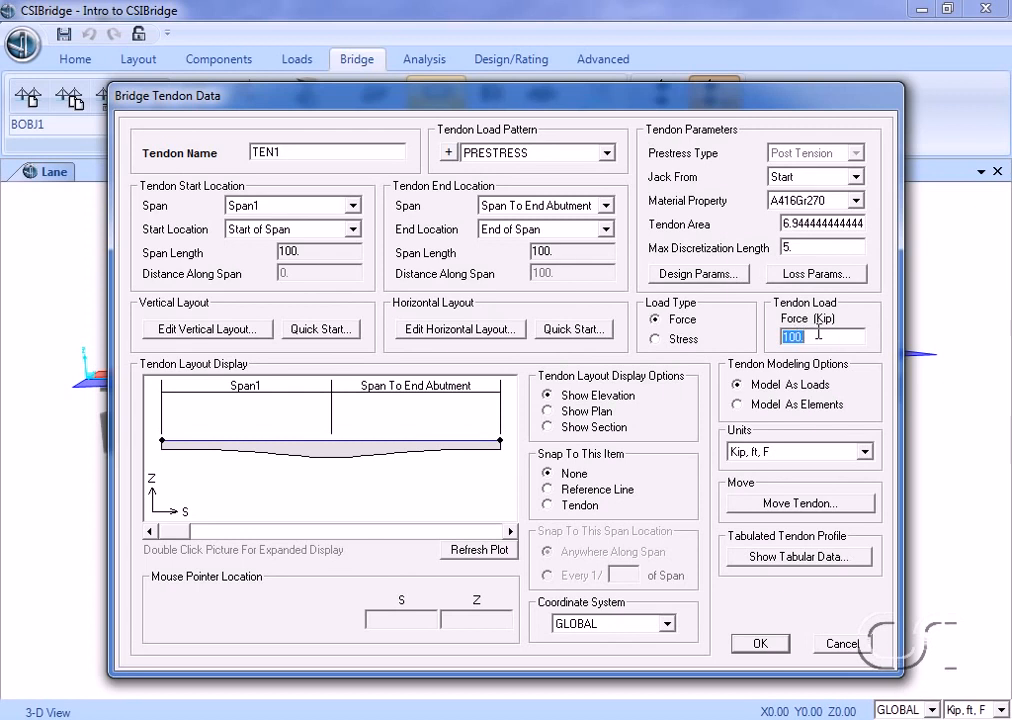
pyautogui.write('500')
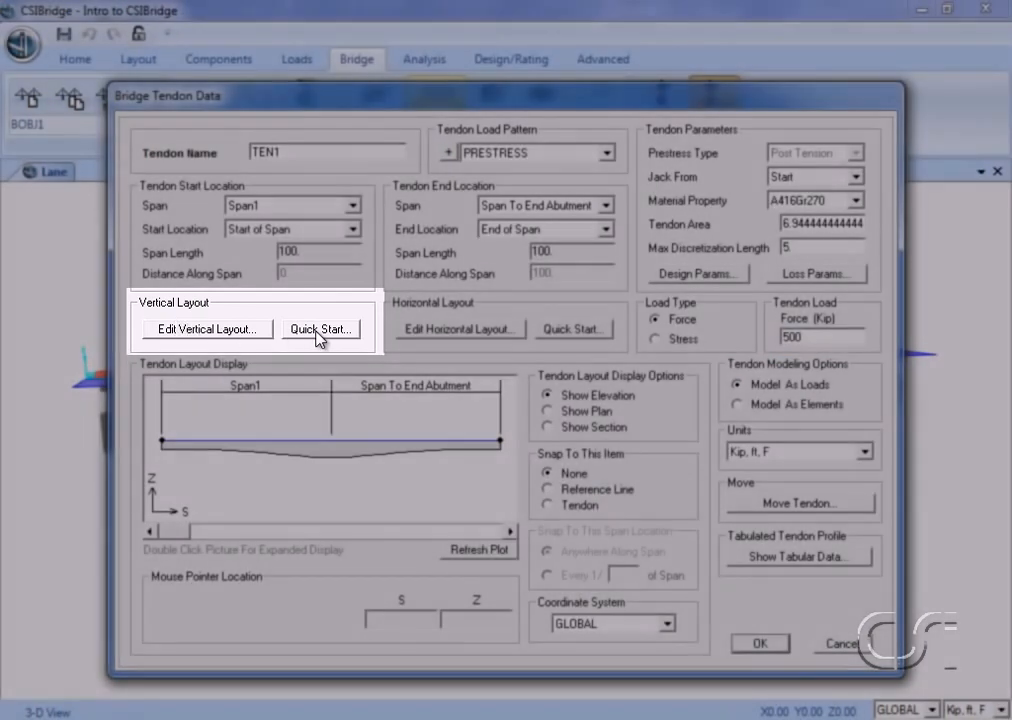
# Define the tendon's vertical layout from the Parabolic Tendon 1 quick start option, accepting the generated layout points.
pyautogui.click(318, 330)
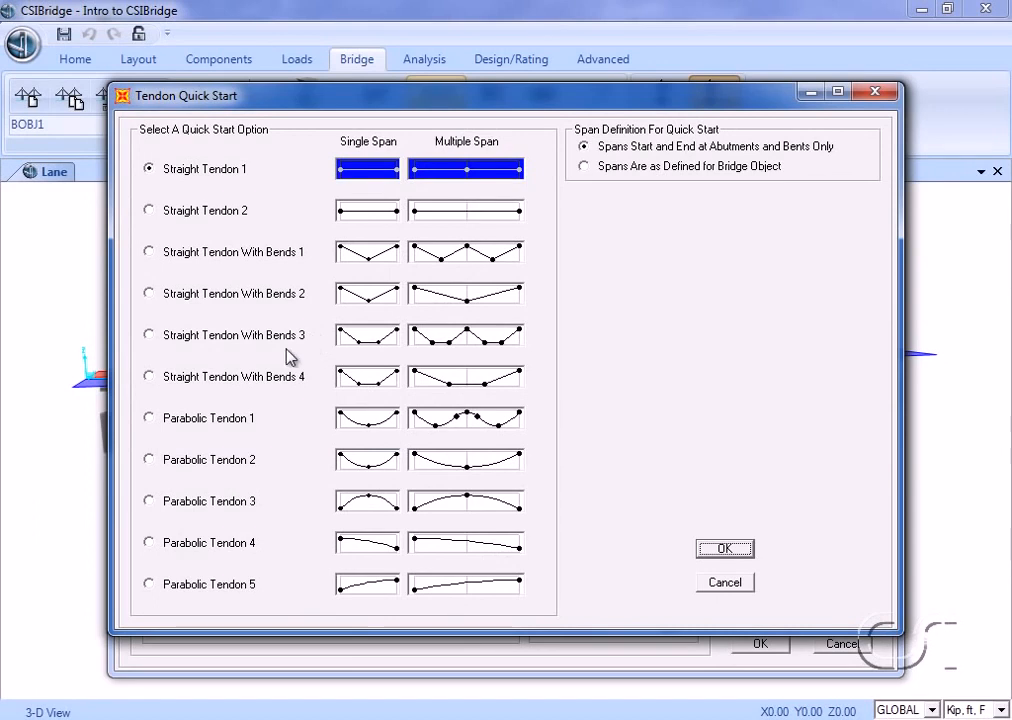
pyautogui.click(149, 419)
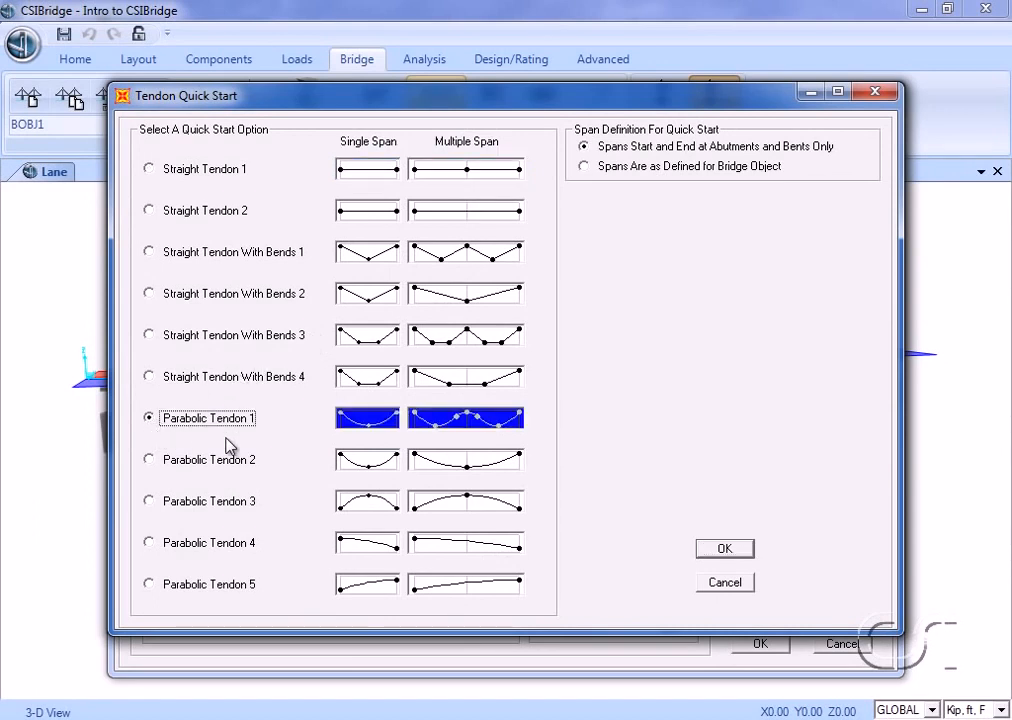
pyautogui.click(724, 551)
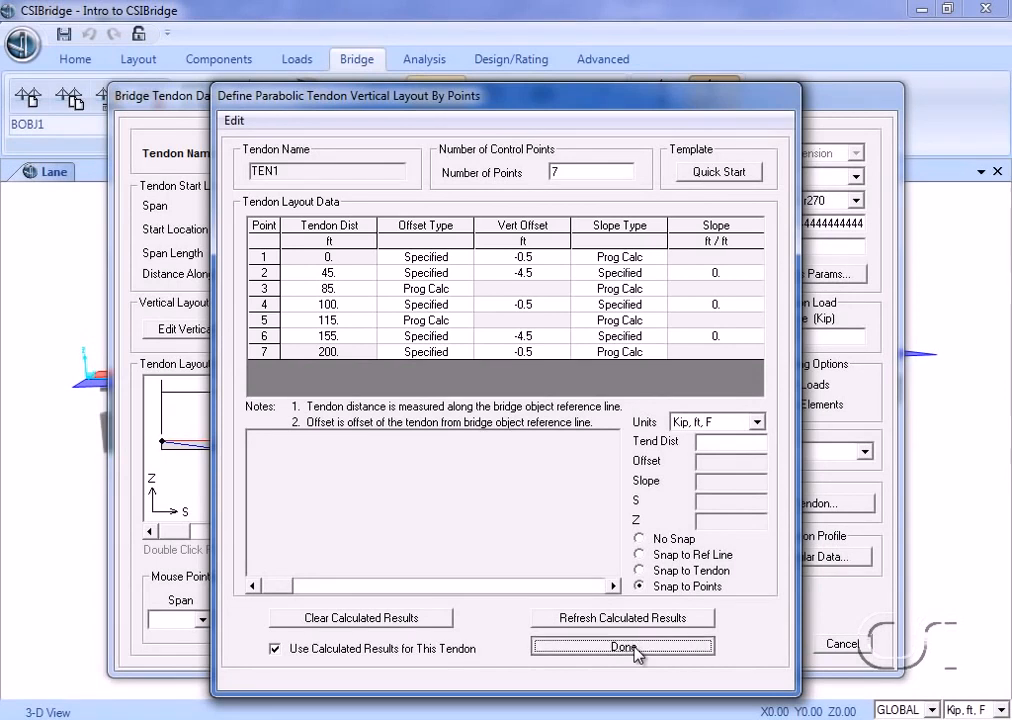
pyautogui.click(623, 647)
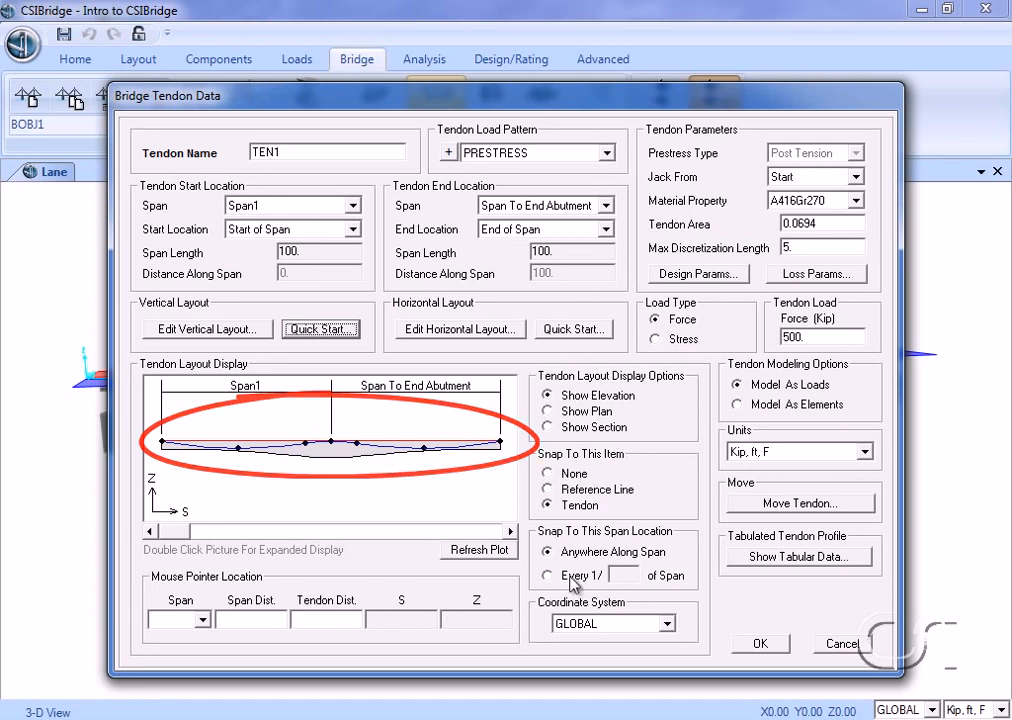
# Accept the TEN1 tendon data and copy the tendon to all girders.
pyautogui.click(761, 646)
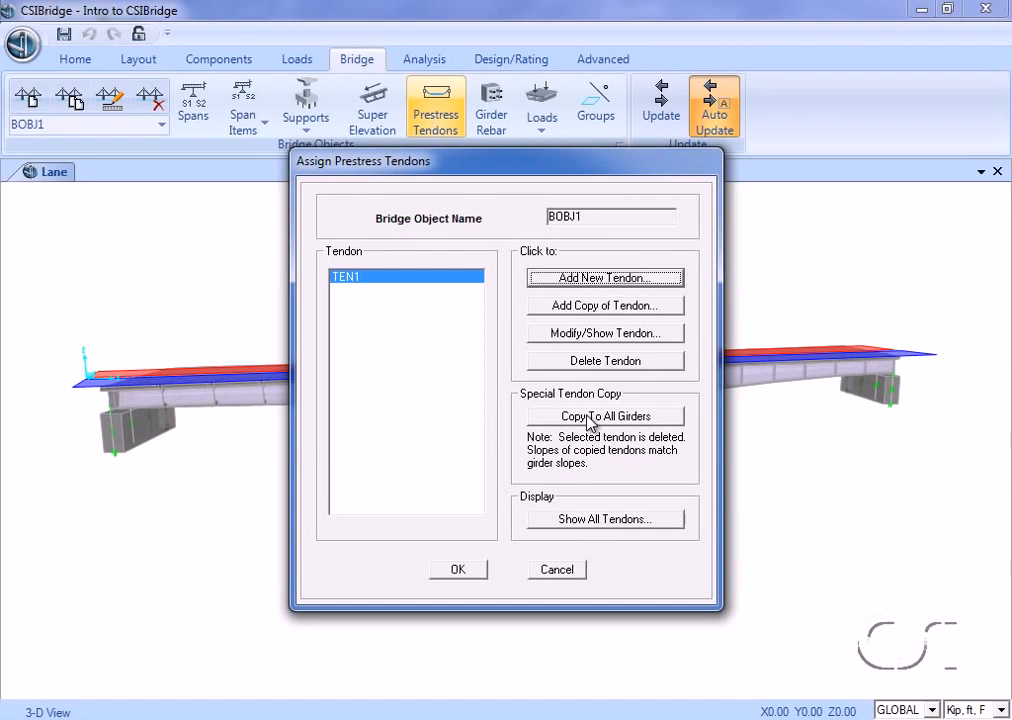
pyautogui.click(589, 418)
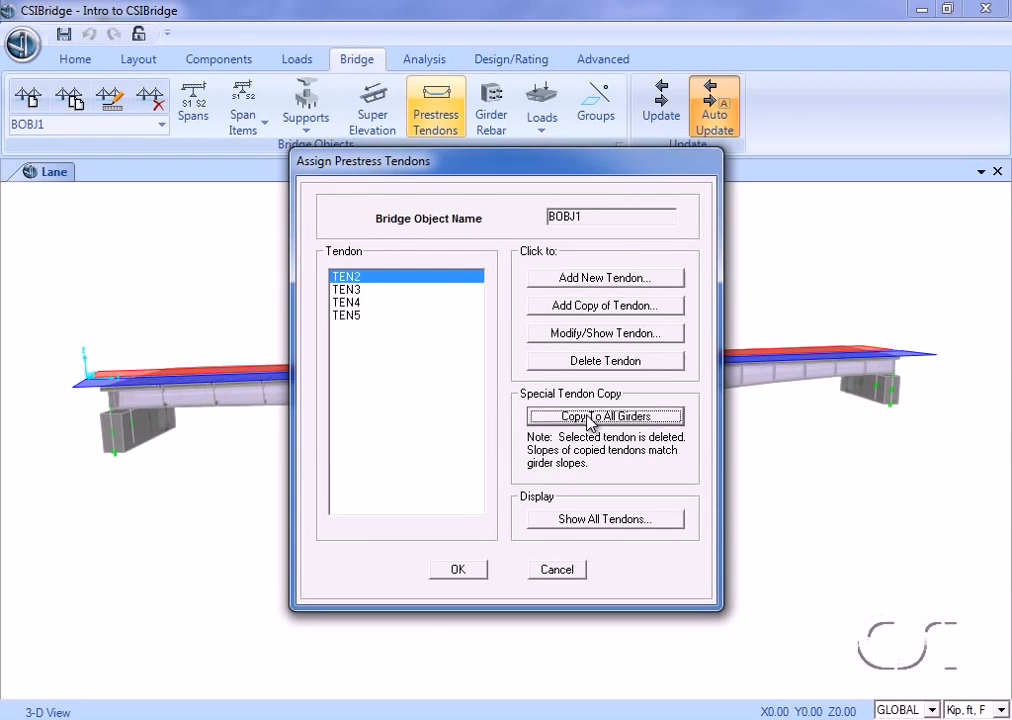
# Examine all tendons in the bridge section along both spans and accept the tendon assignments for BOBJ1.
pyautogui.click(598, 520)
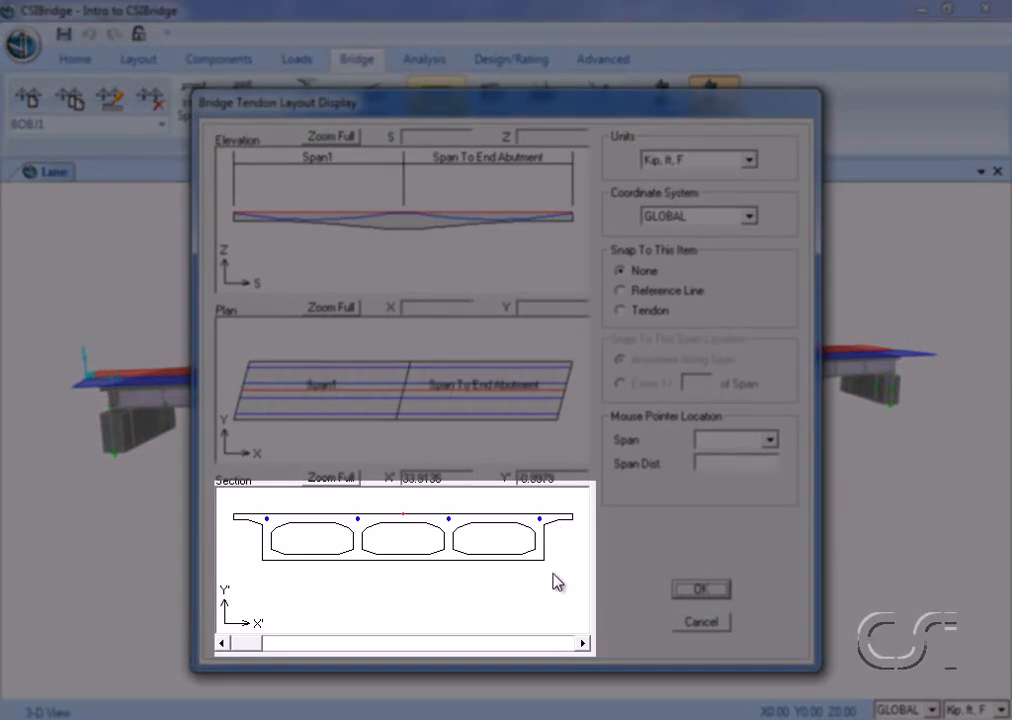
pyautogui.click(583, 644)
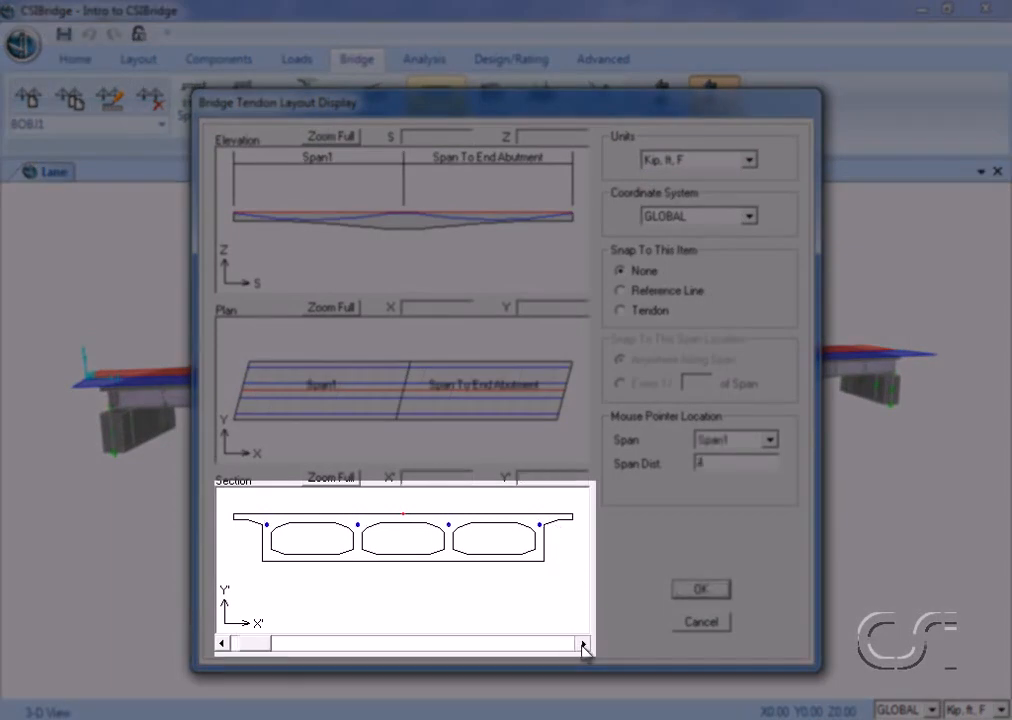
pyautogui.click(583, 644)
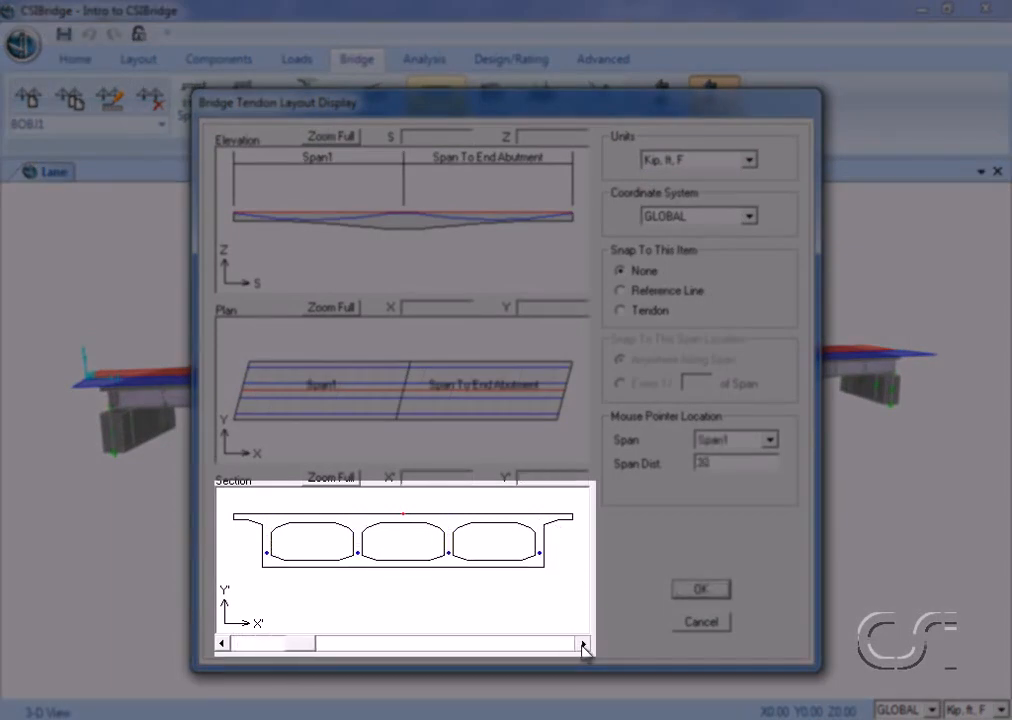
pyautogui.click(583, 644)
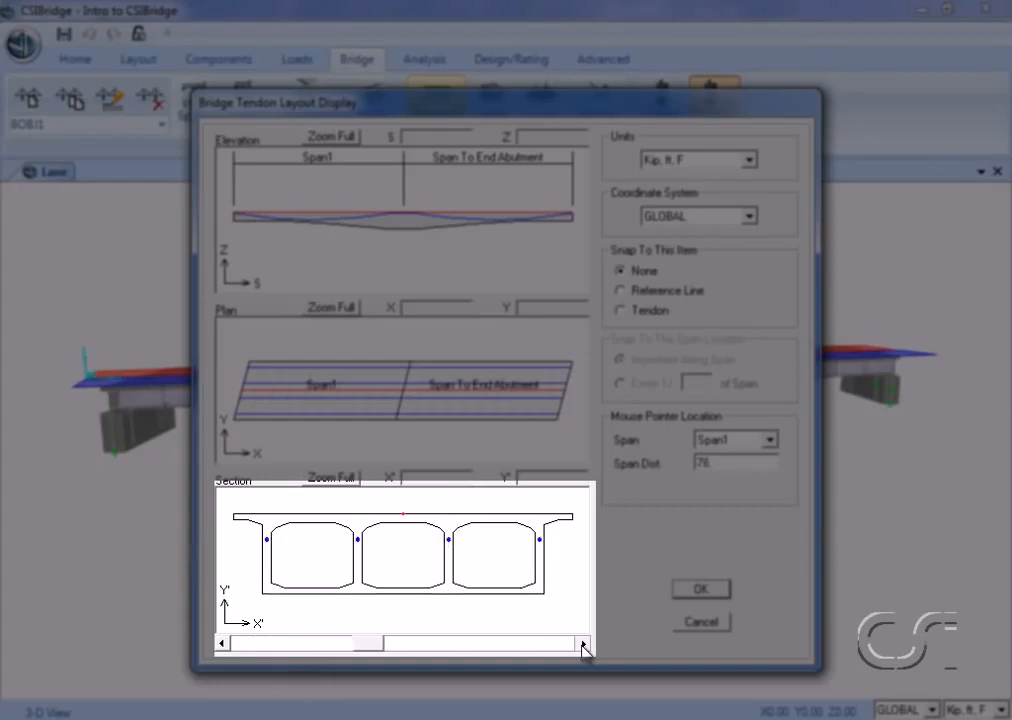
pyautogui.click(583, 644)
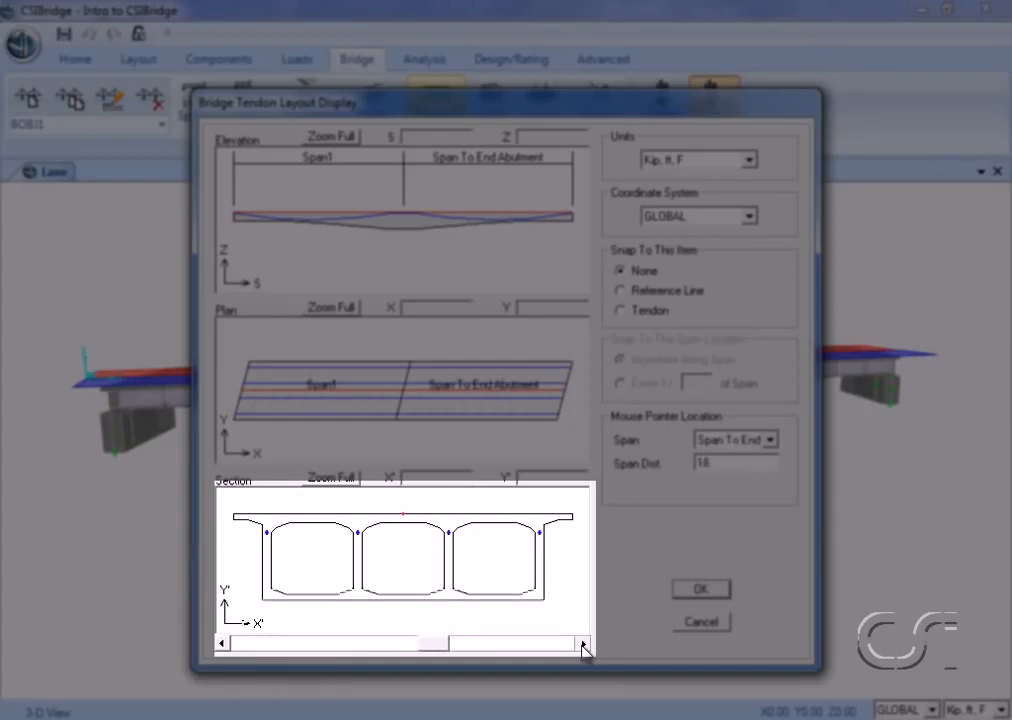
pyautogui.click(583, 644)
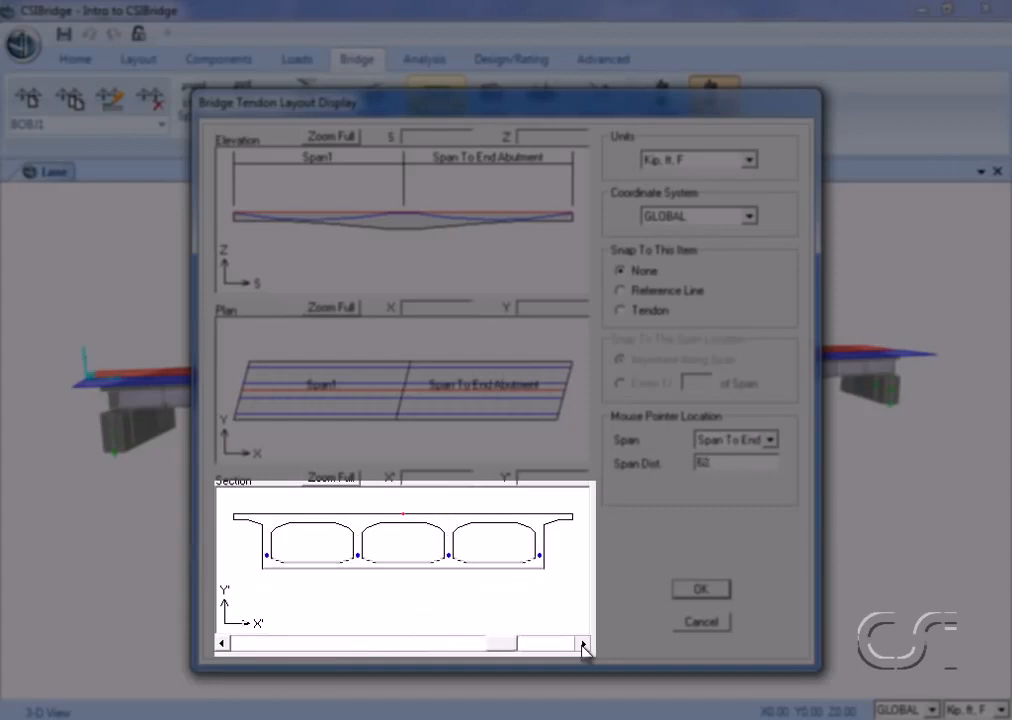
pyautogui.click(583, 644)
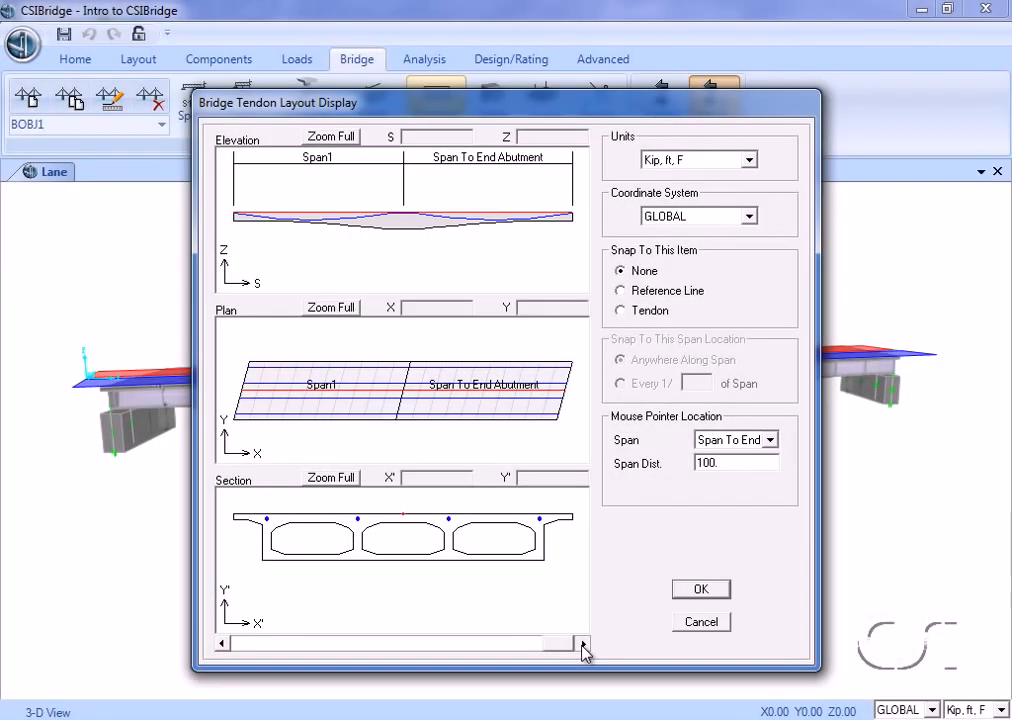
pyautogui.click(699, 592)
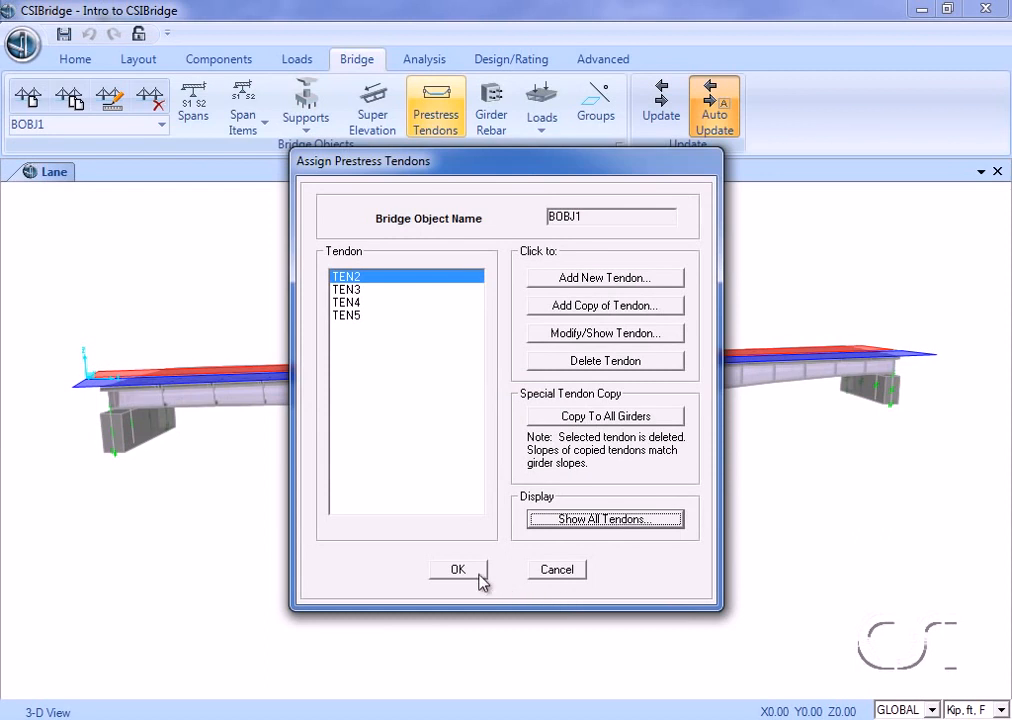
pyautogui.click(458, 572)
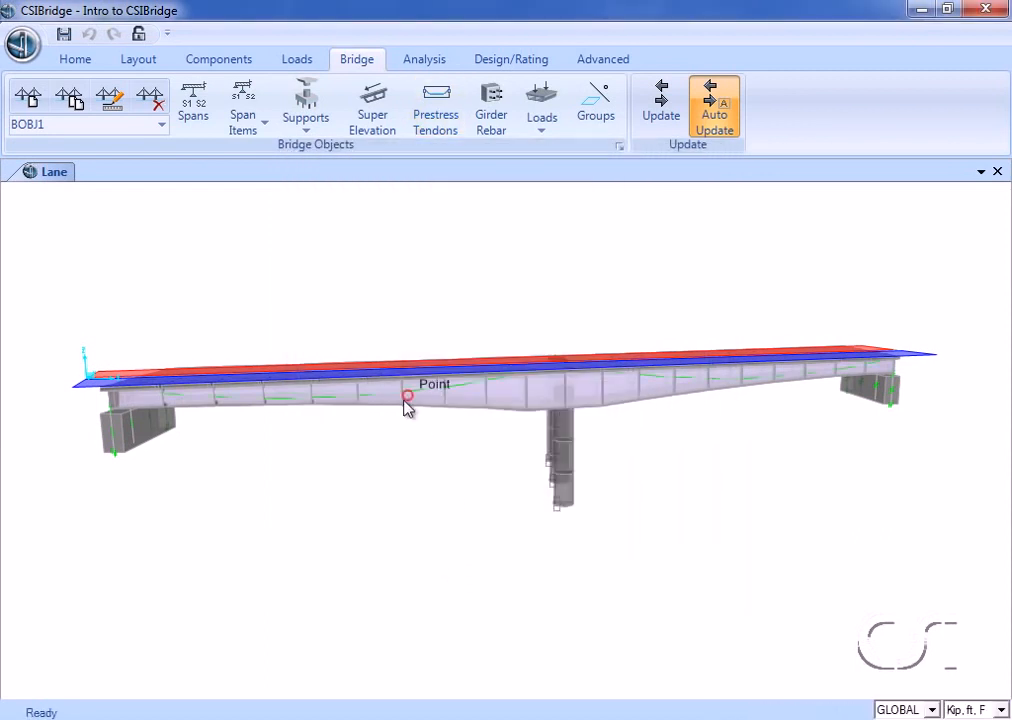
# Hide the area objects in the display options to inspect the tendon profiles.
pyautogui.click(70, 62)
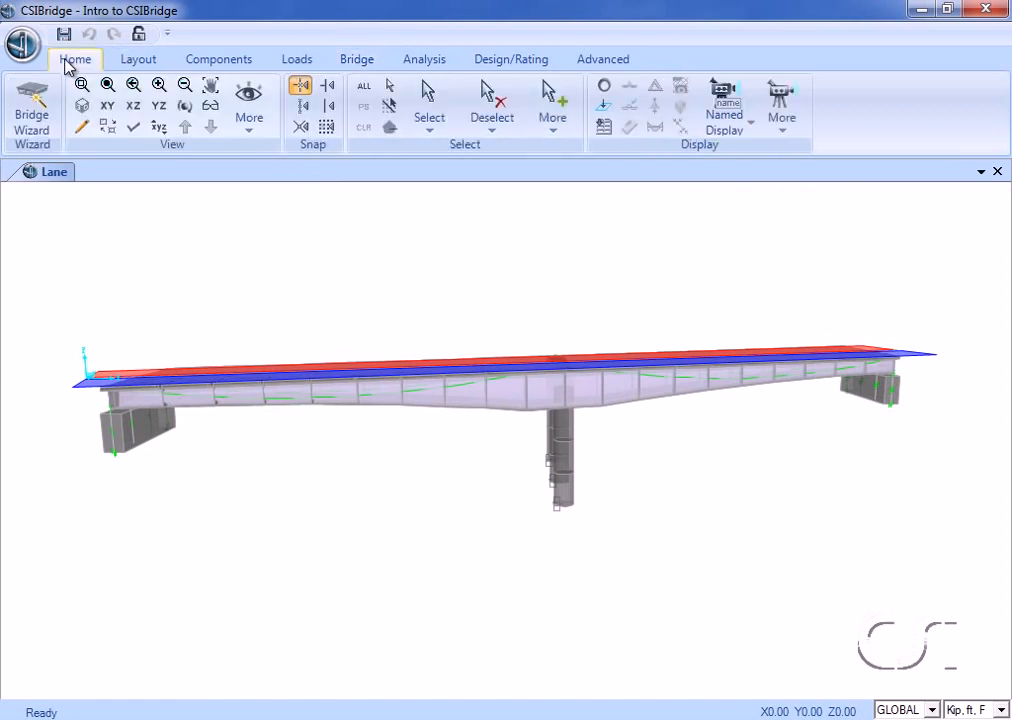
pyautogui.click(133, 127)
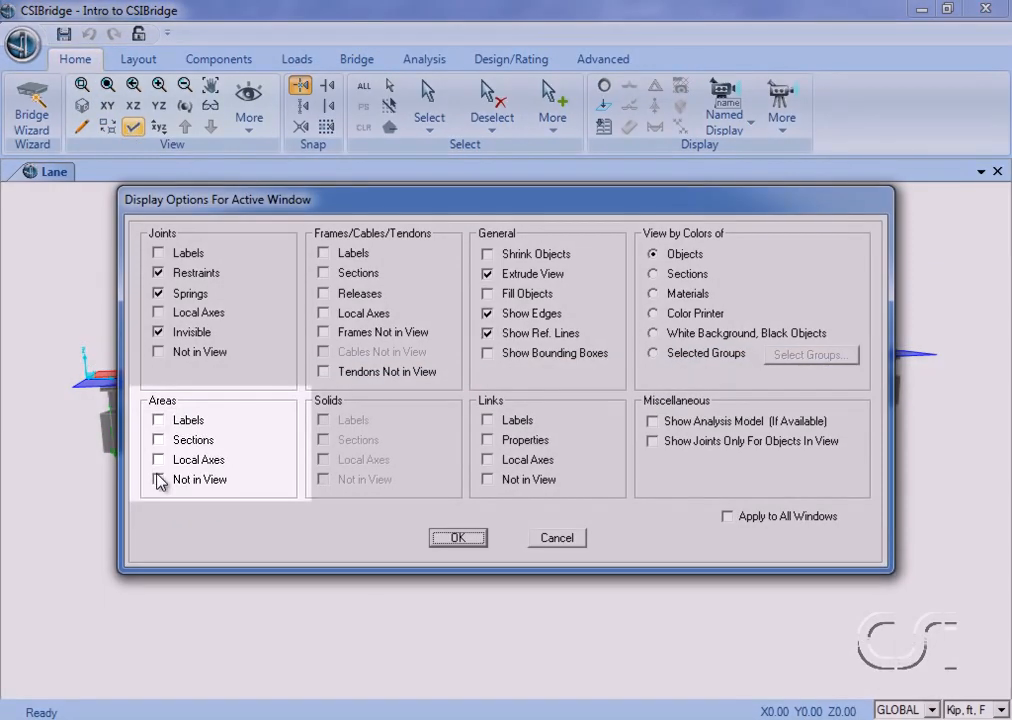
pyautogui.click(158, 479)
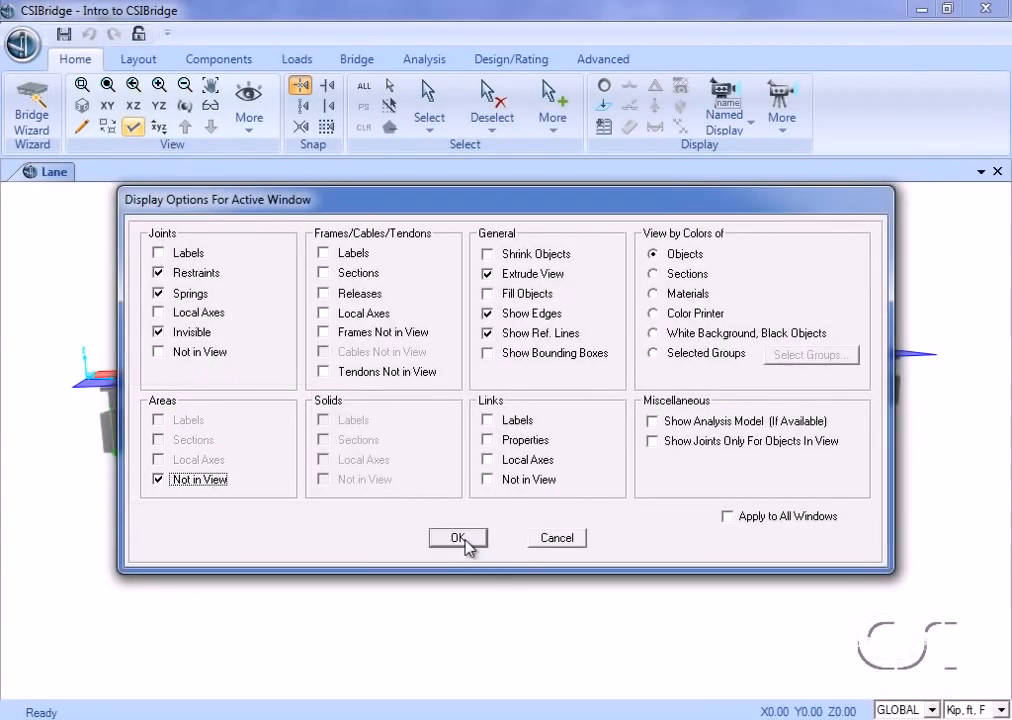
pyautogui.click(458, 538)
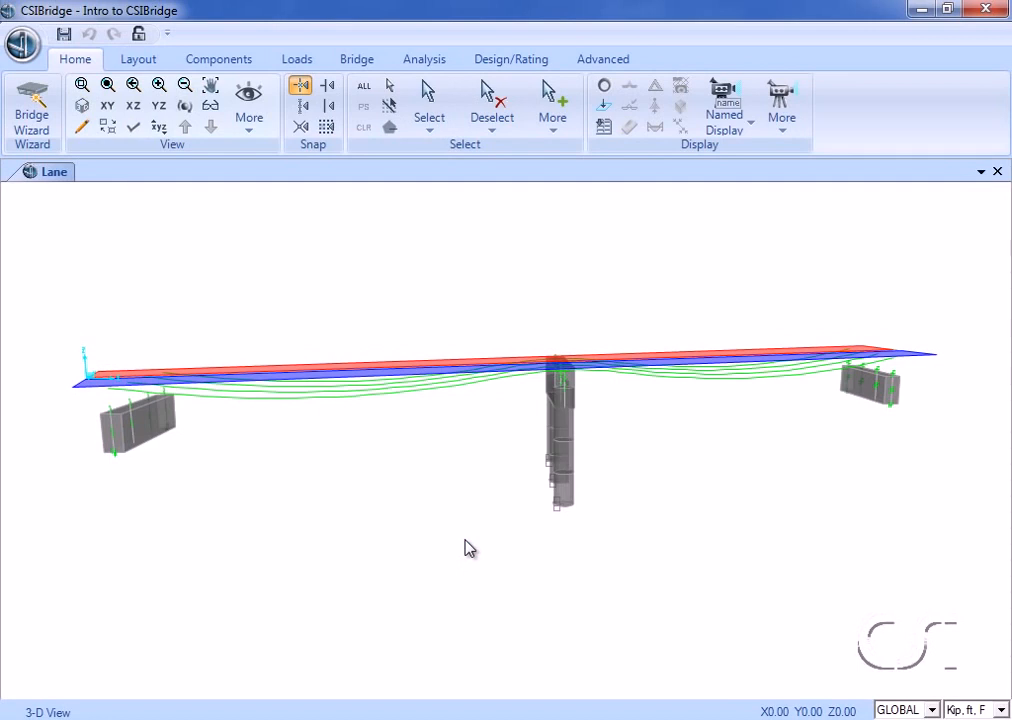
# Bring the area objects back into view by clearing their Not in View display option.
pyautogui.click(133, 127)
pyautogui.click(162, 481)
pyautogui.click(159, 480)
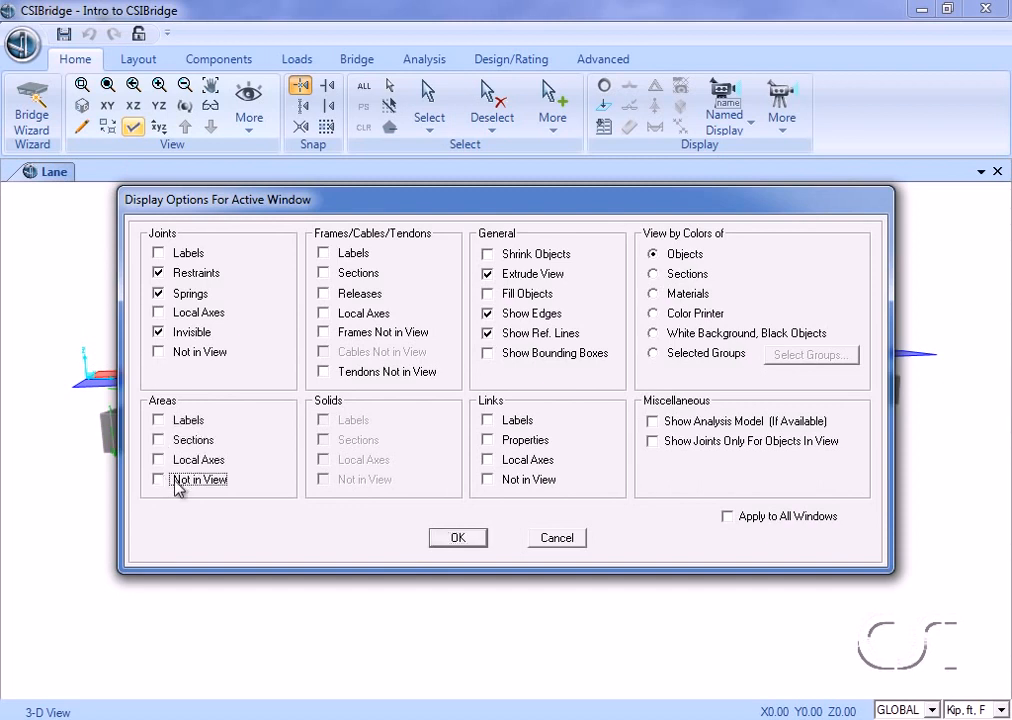
pyautogui.click(456, 540)
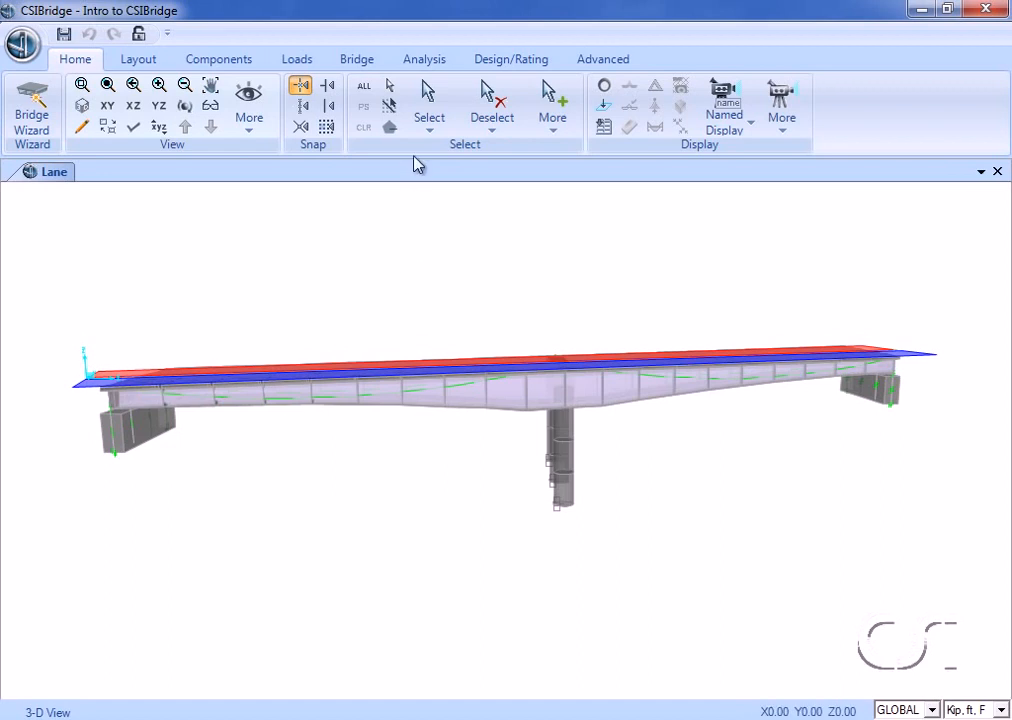
# Add a Moving Load case named ML that applies vehicle class VECL1 with scale factor 1 to all lanes.
pyautogui.click(414, 66)
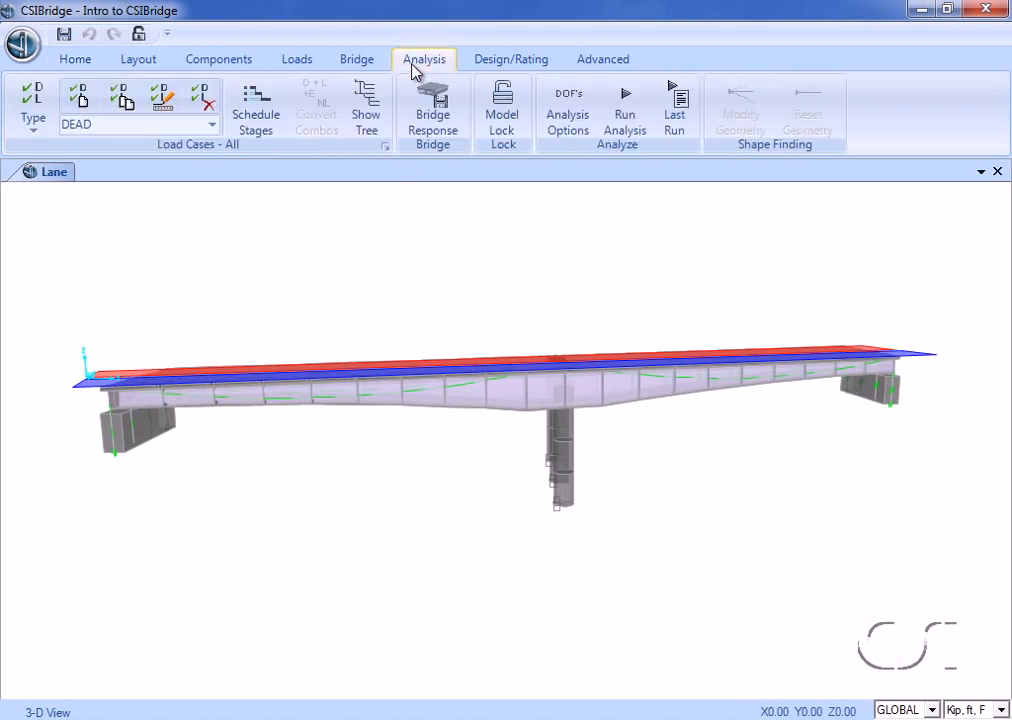
pyautogui.click(211, 125)
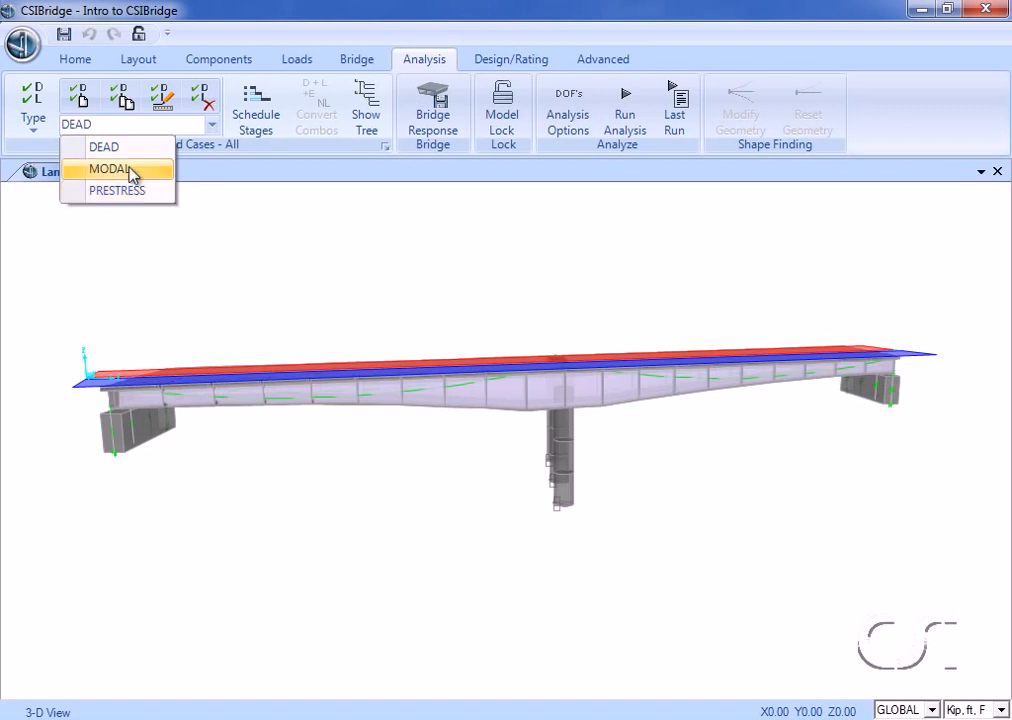
pyautogui.click(51, 103)
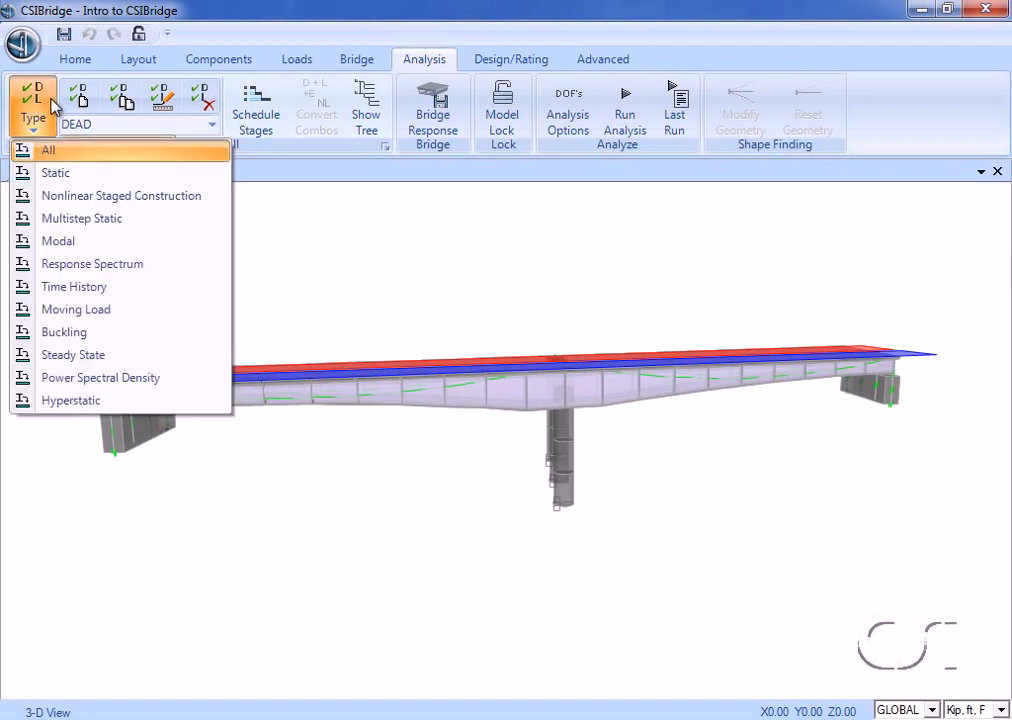
pyautogui.click(70, 311)
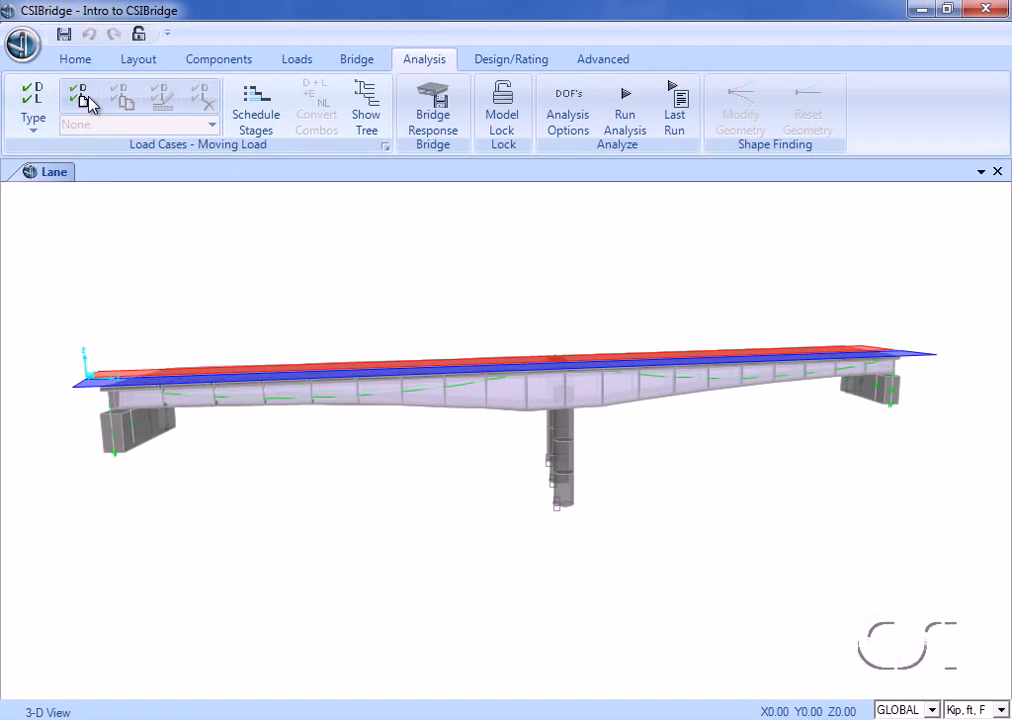
pyautogui.click(87, 97)
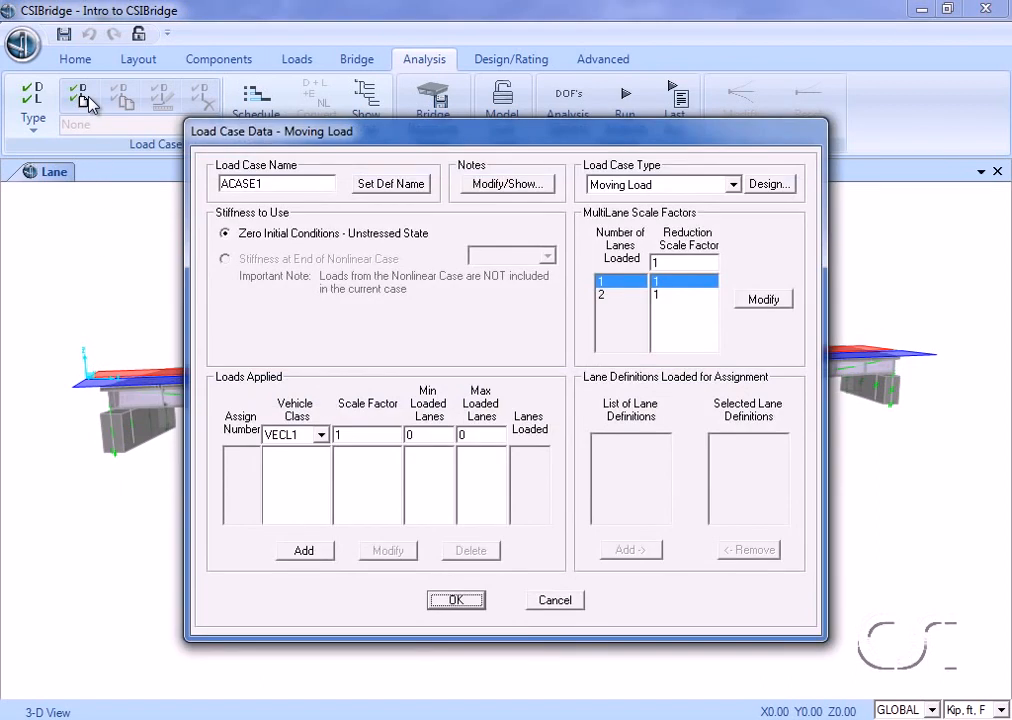
pyautogui.doubleClick(245, 183)
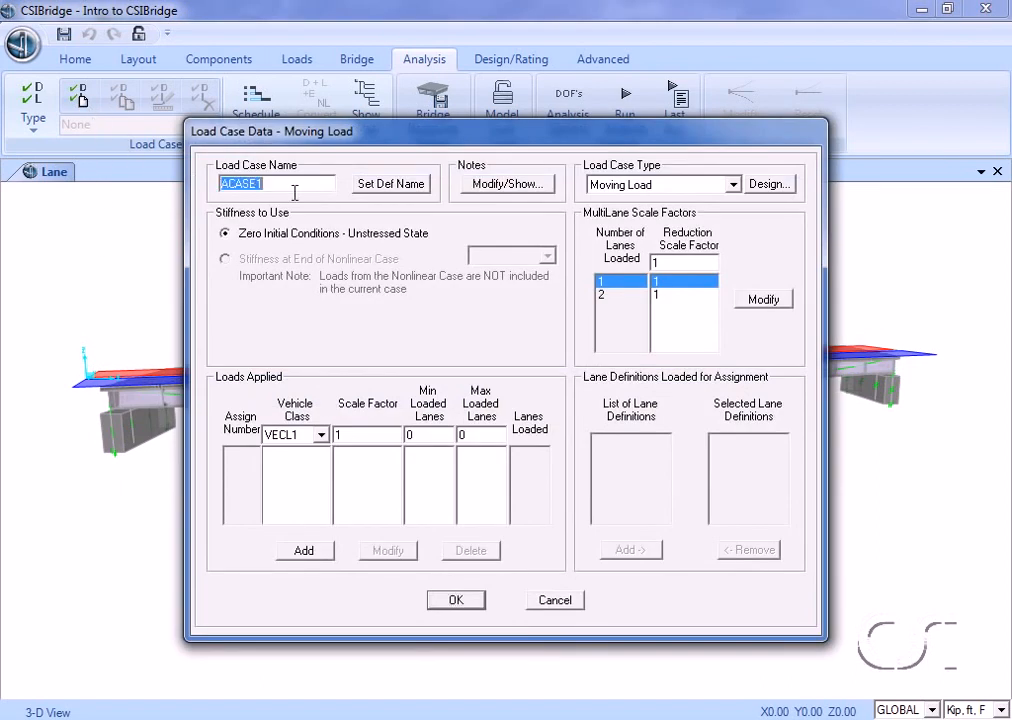
pyautogui.write('ML')
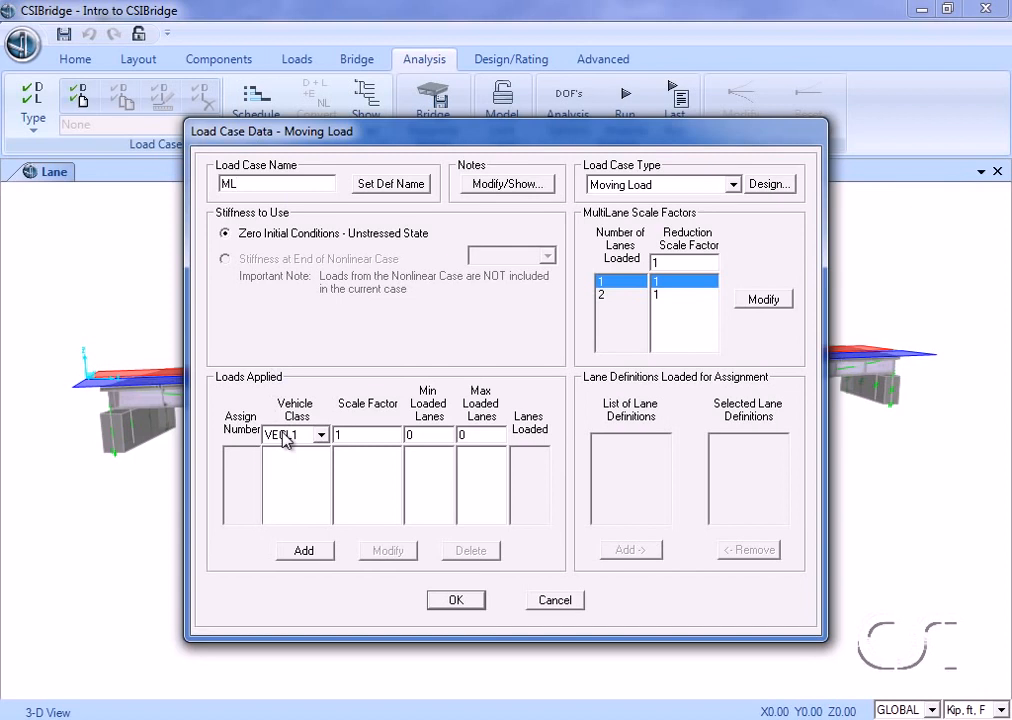
pyautogui.click(305, 550)
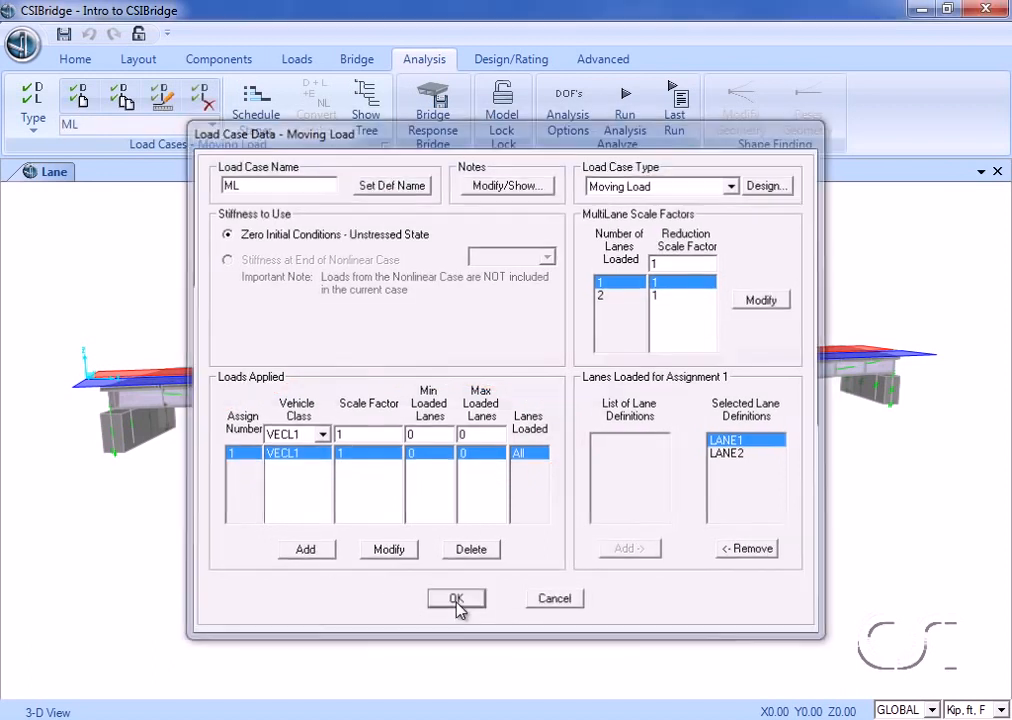
pyautogui.click(456, 600)
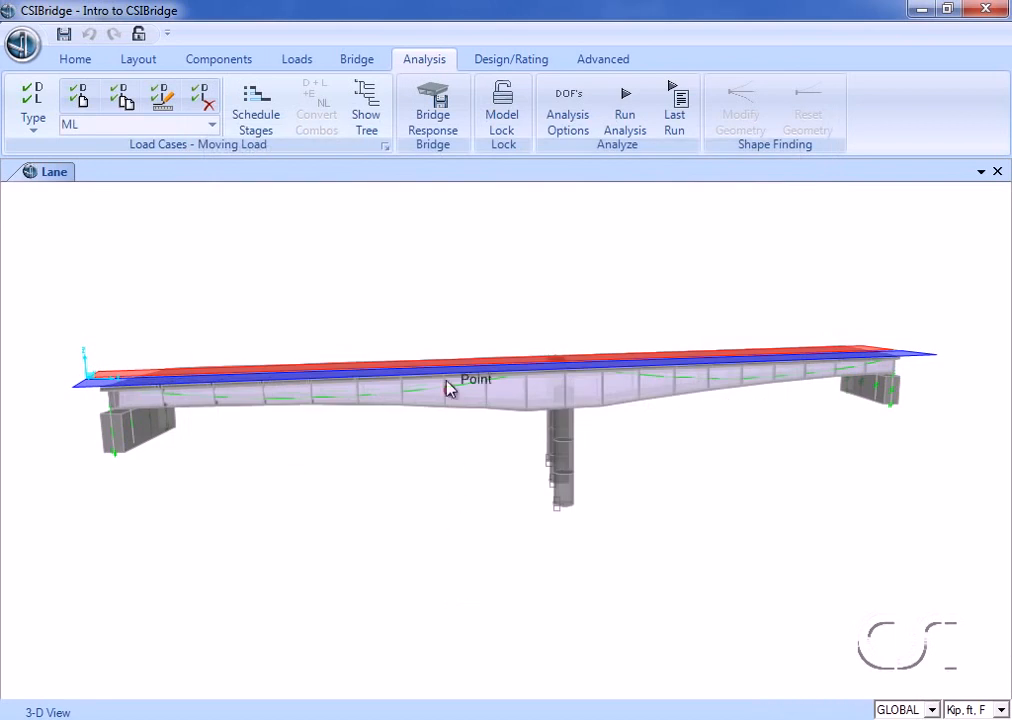
# Exclude Plane/Asolid Stresses and Solid Stresses from the bridge response results saved for moving load cases.
pyautogui.click(423, 137)
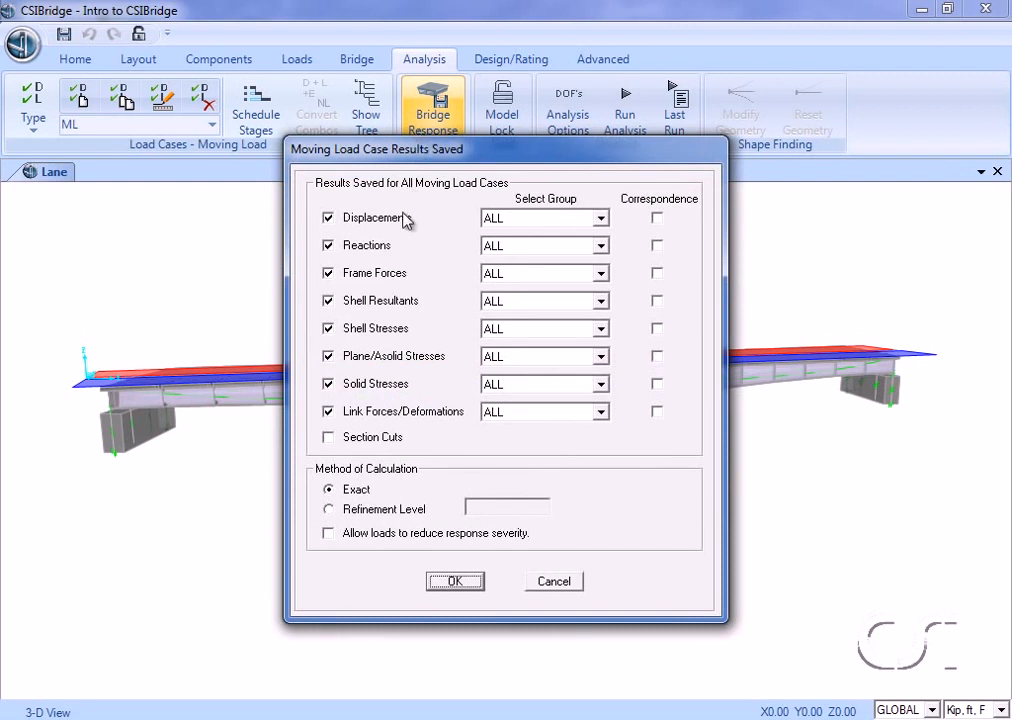
pyautogui.click(329, 357)
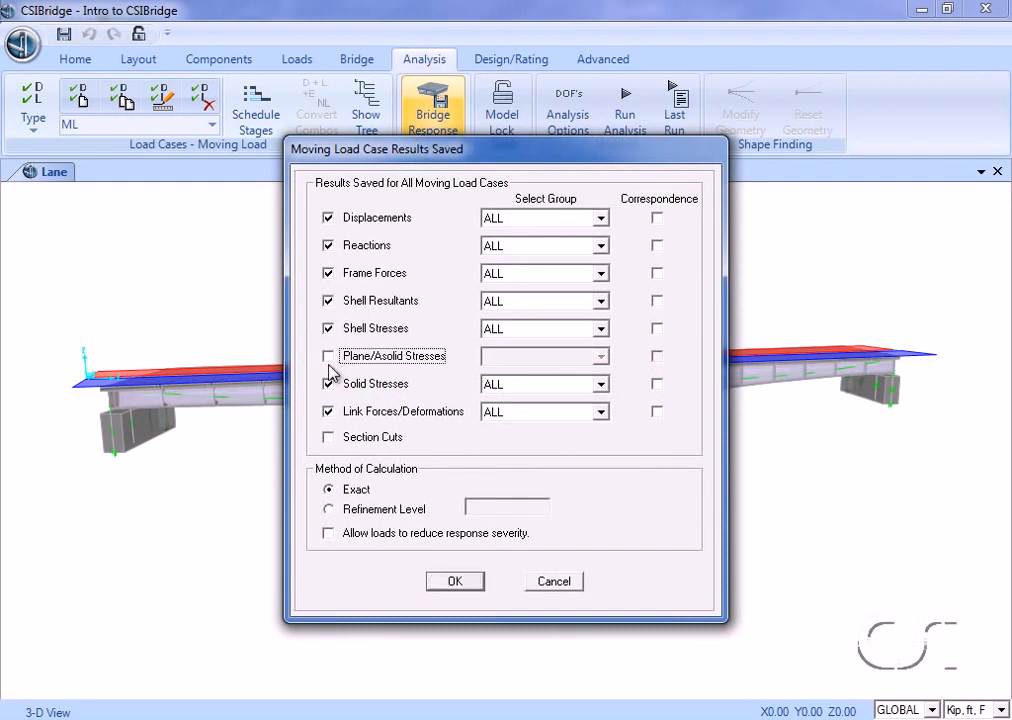
pyautogui.click(329, 385)
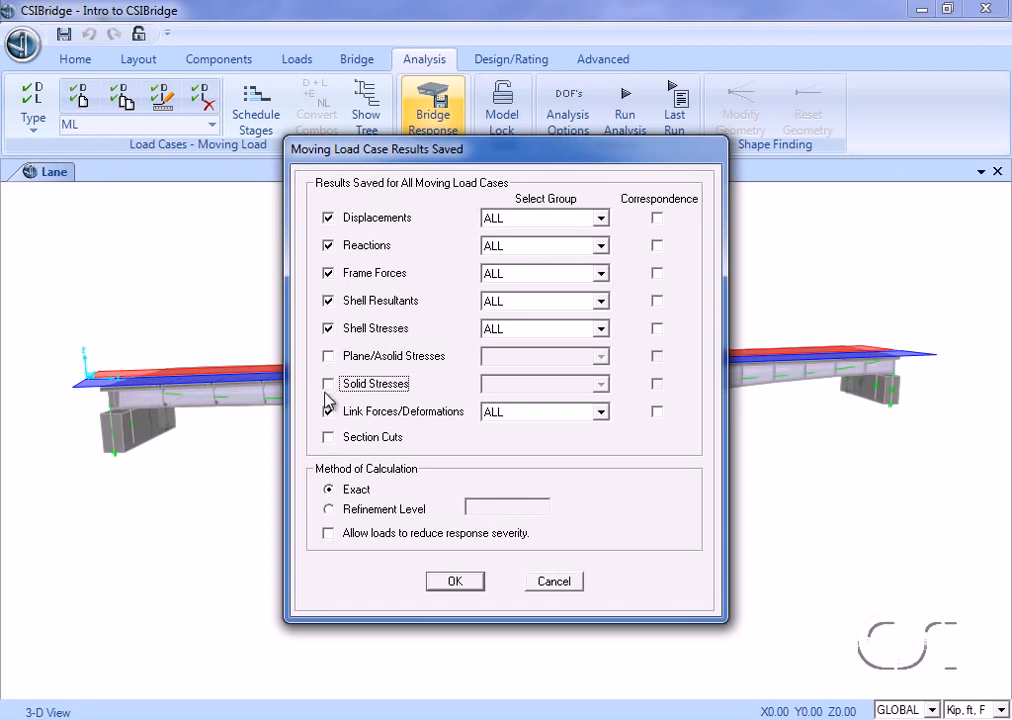
pyautogui.click(455, 582)
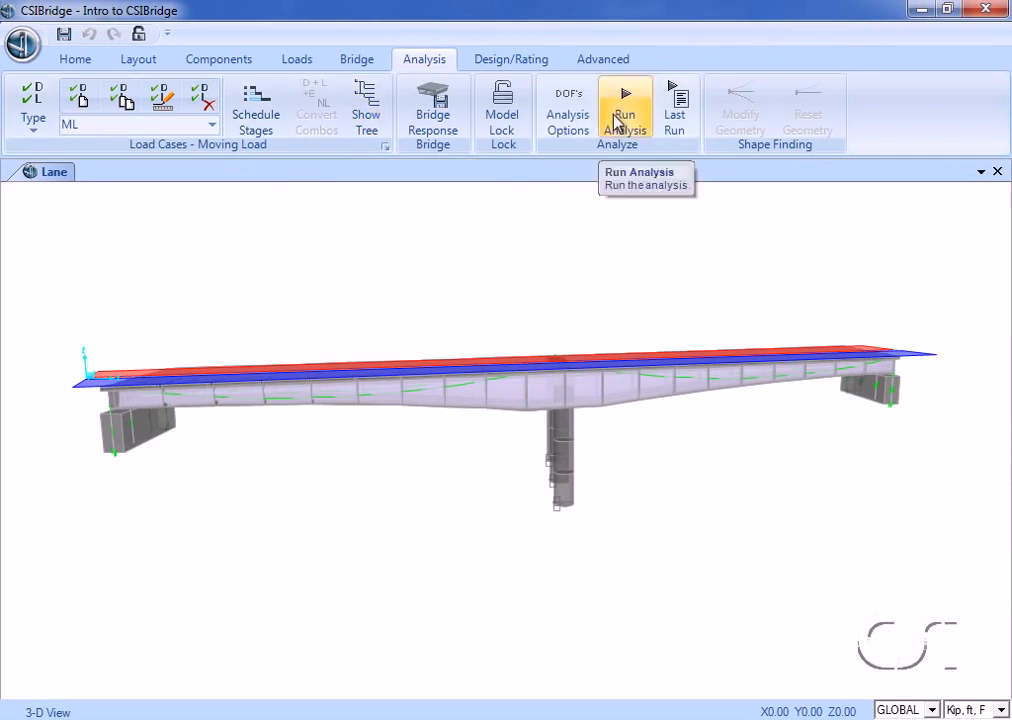
# Turn off the extruded view of the bridge and restore the default 3-D view.
pyautogui.click(76, 60)
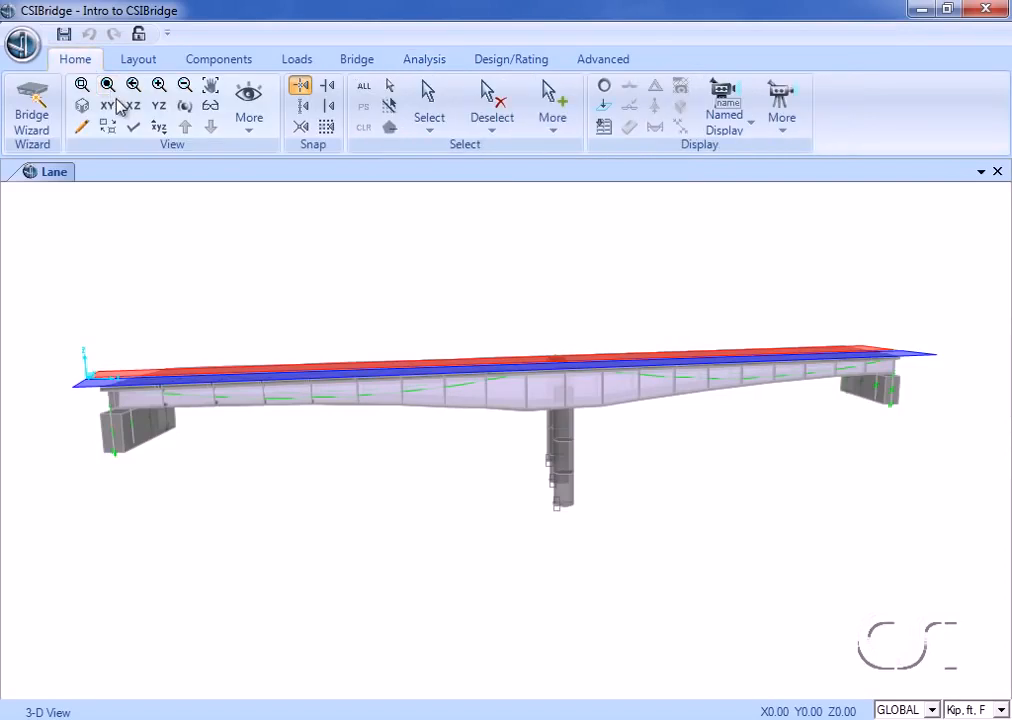
pyautogui.click(133, 126)
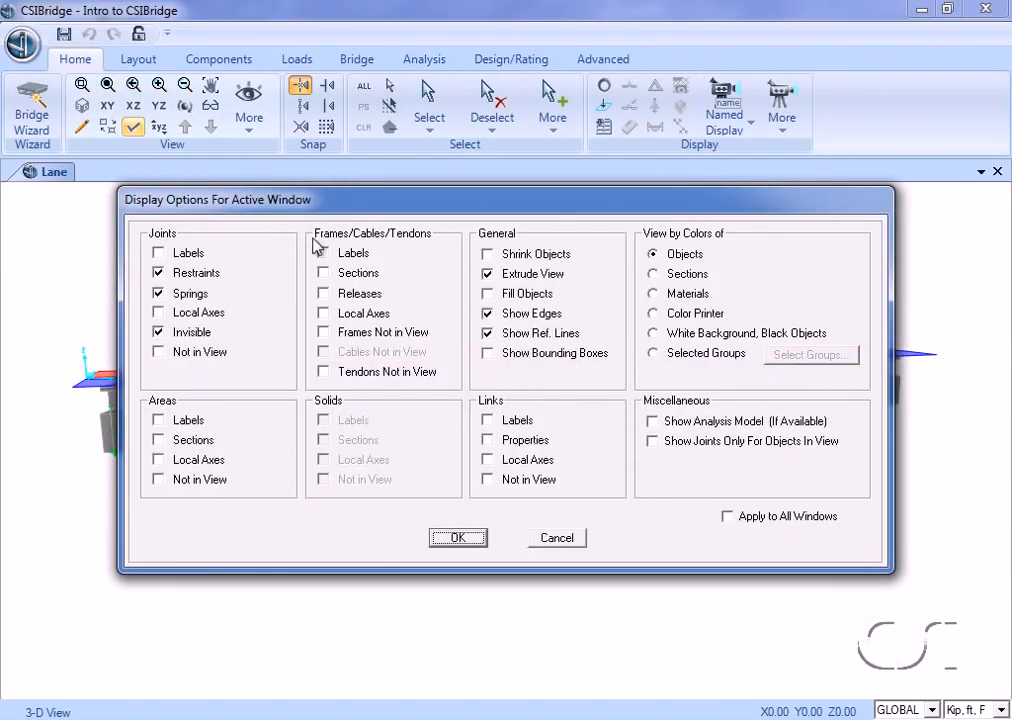
pyautogui.click(488, 273)
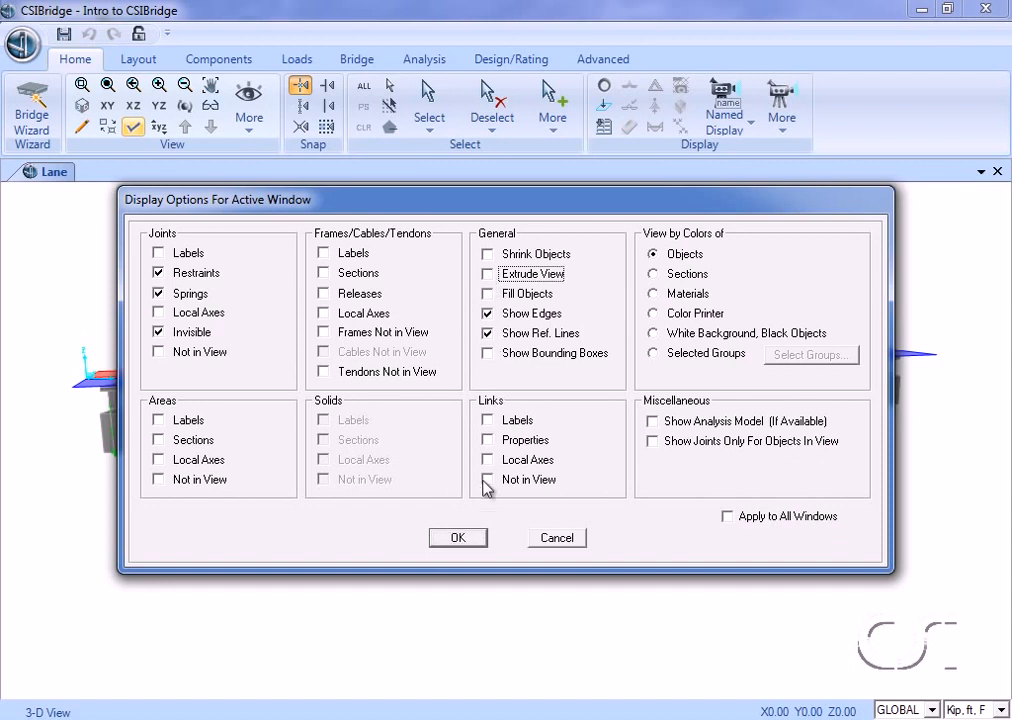
pyautogui.click(474, 538)
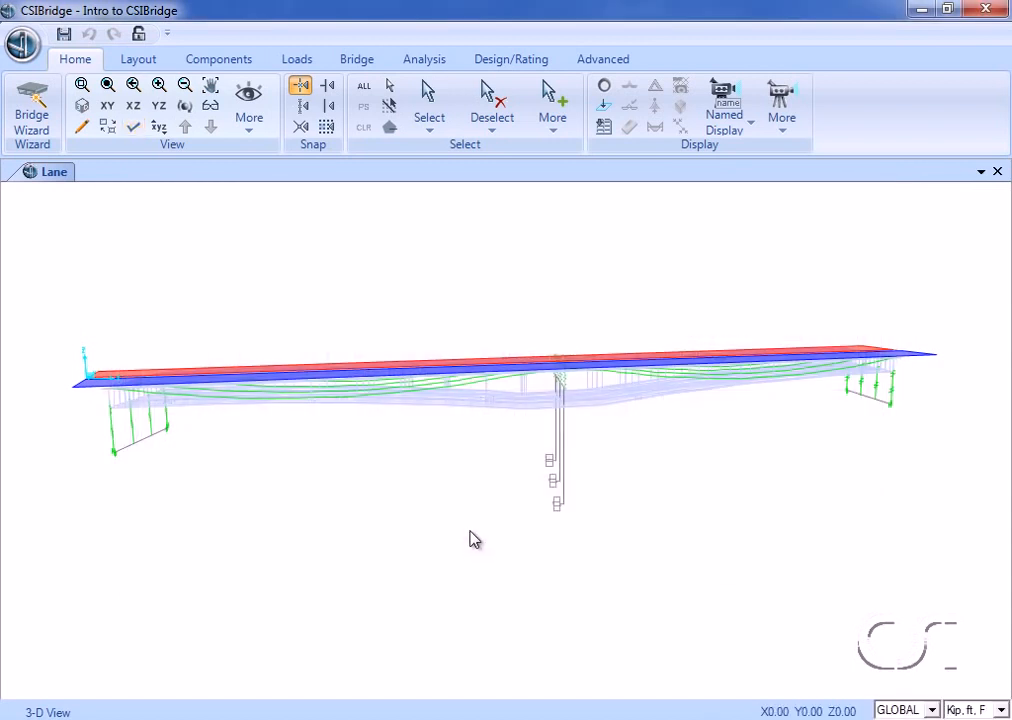
pyautogui.click(81, 107)
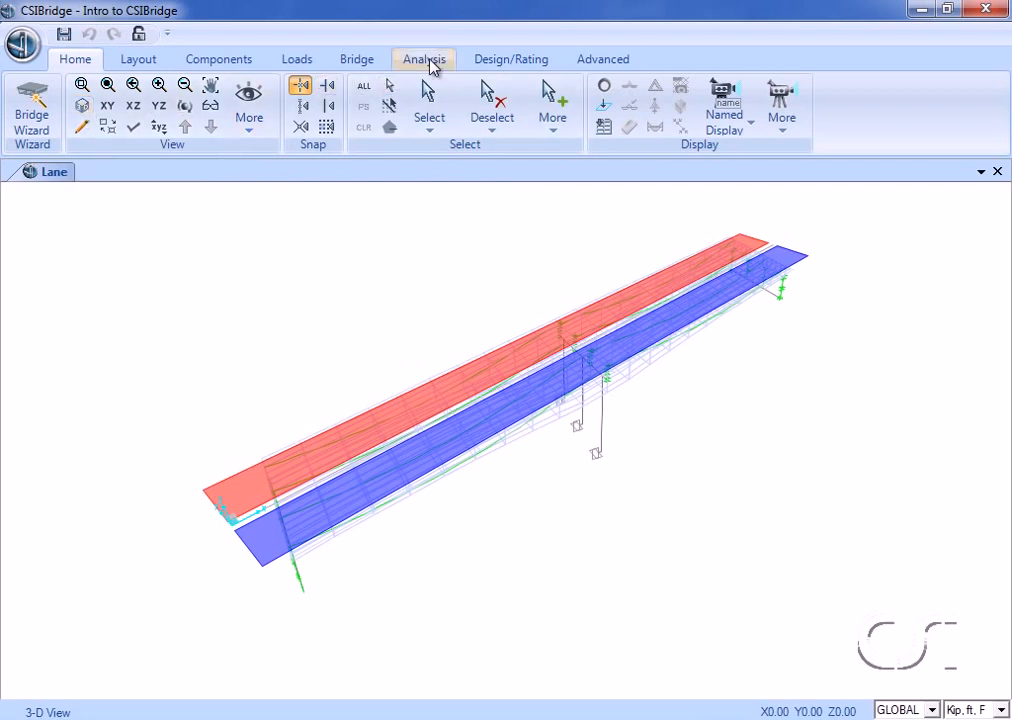
# Run the analysis for the DEAD, PRESTRESS and ML load cases, excluding MODAL, and close the completed analysis report.
pyautogui.click(430, 62)
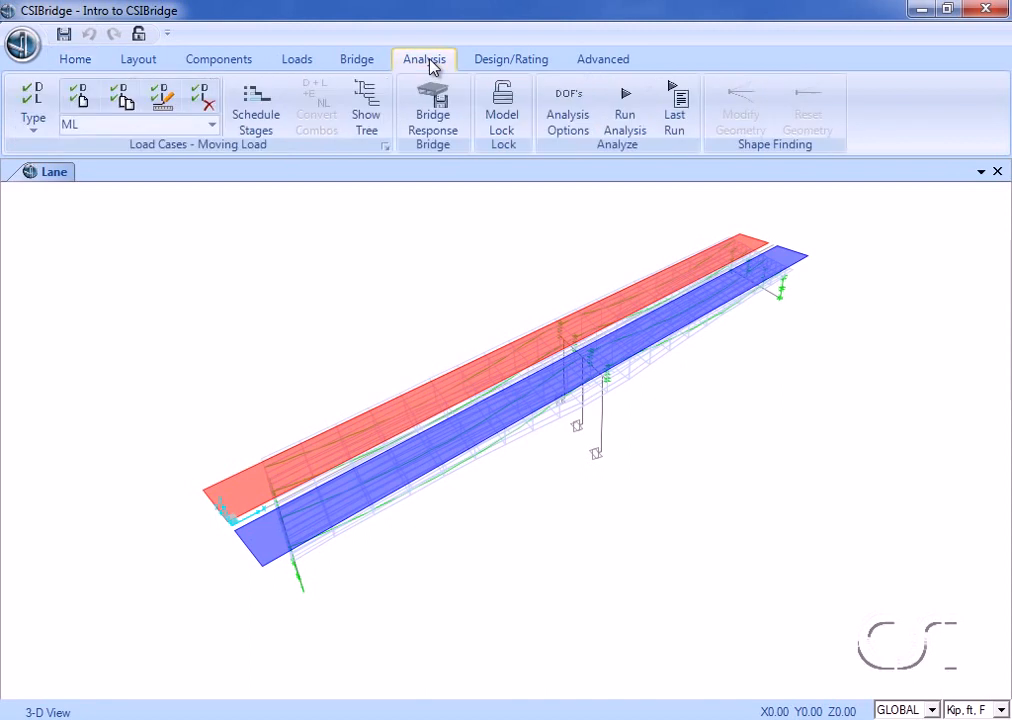
pyautogui.click(623, 112)
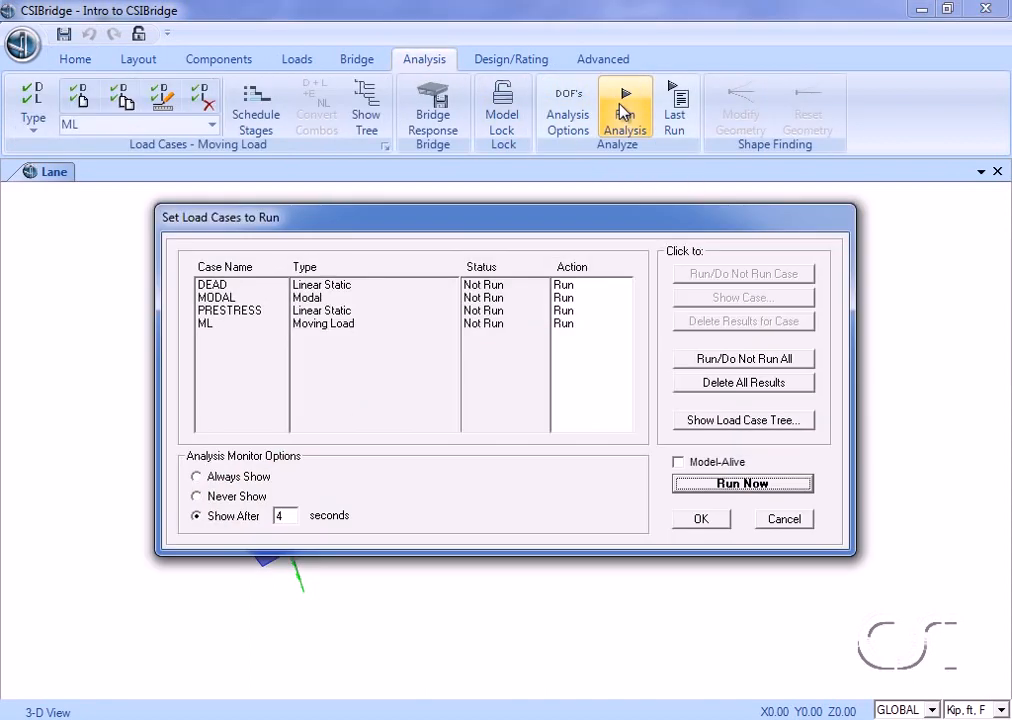
pyautogui.click(231, 298)
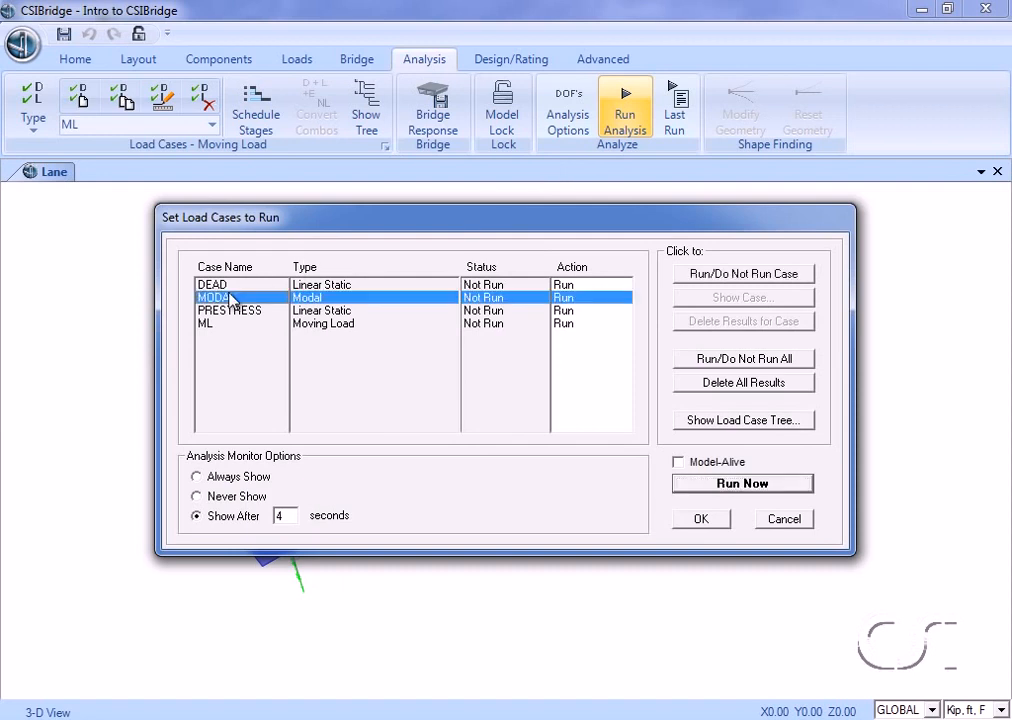
pyautogui.click(697, 275)
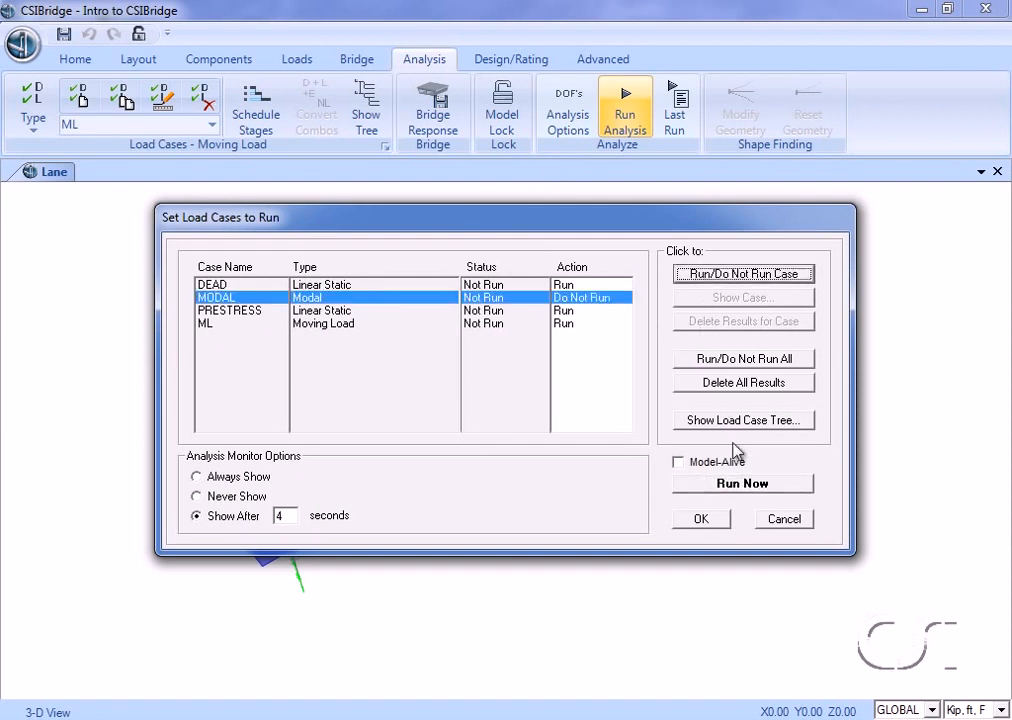
pyautogui.click(742, 484)
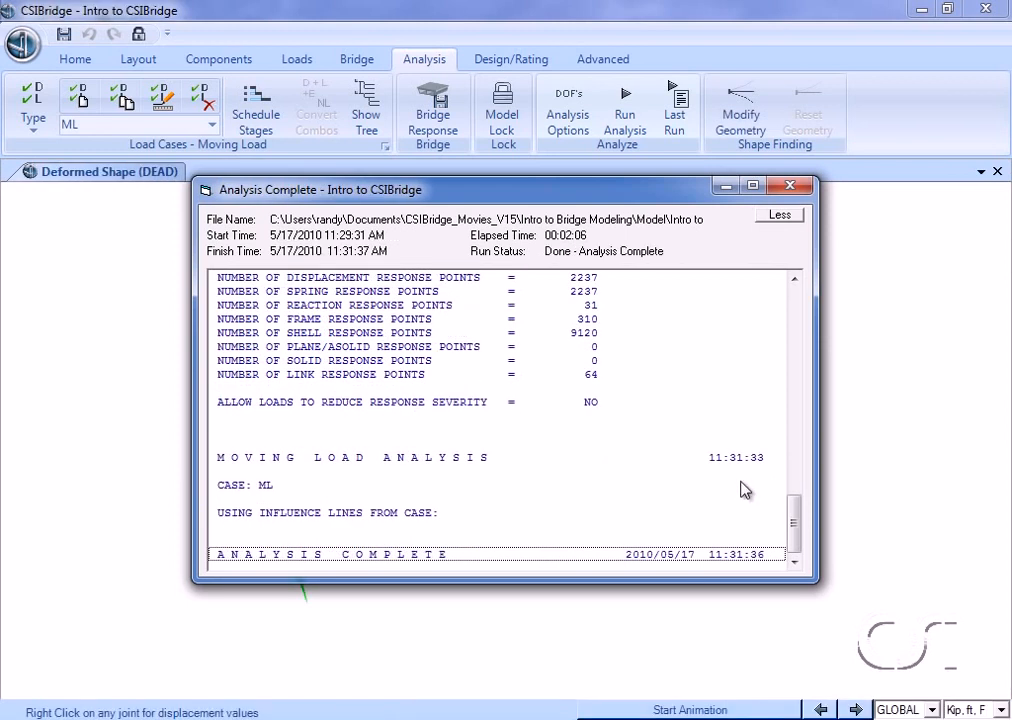
pyautogui.click(808, 189)
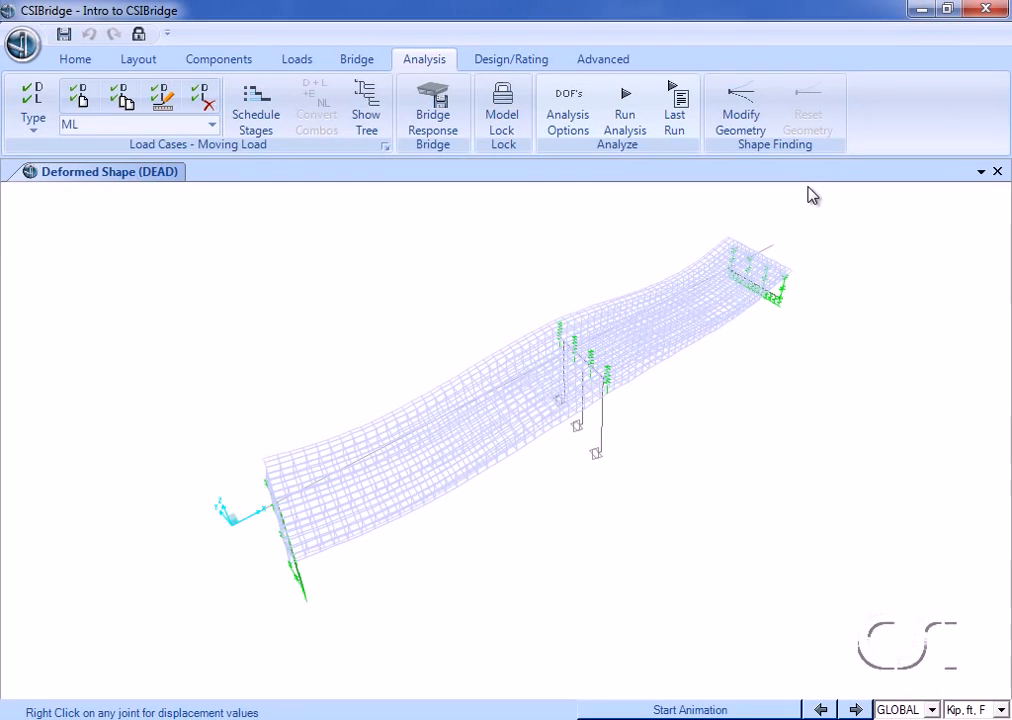
# Display the bridge's deformed shape for the PRESTRESS load case.
pyautogui.click(74, 60)
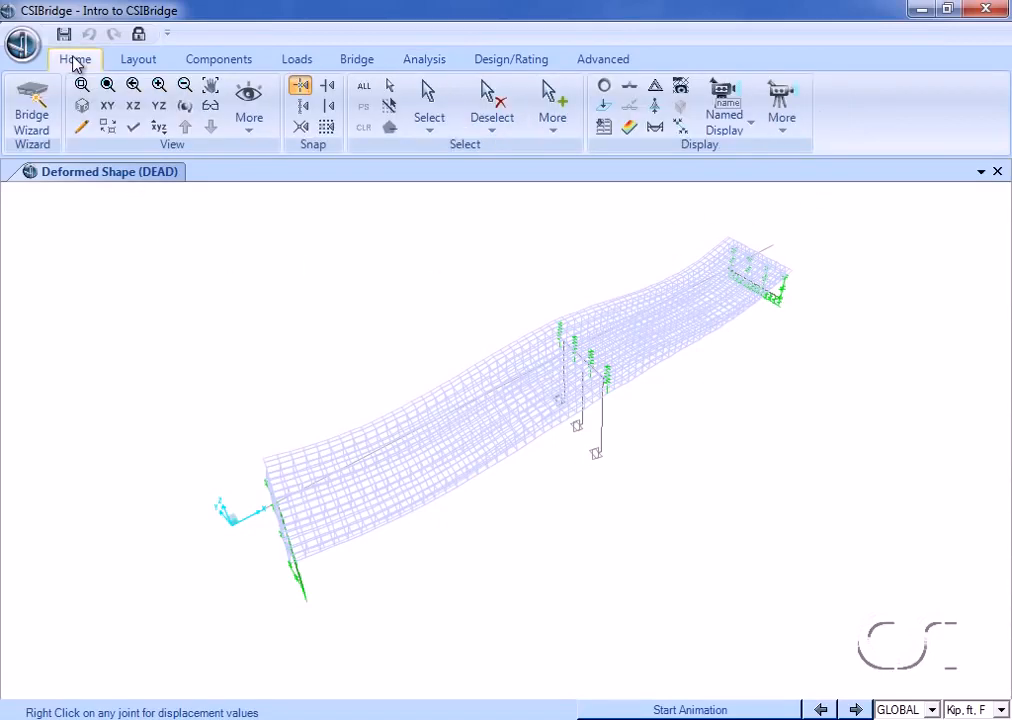
pyautogui.click(656, 92)
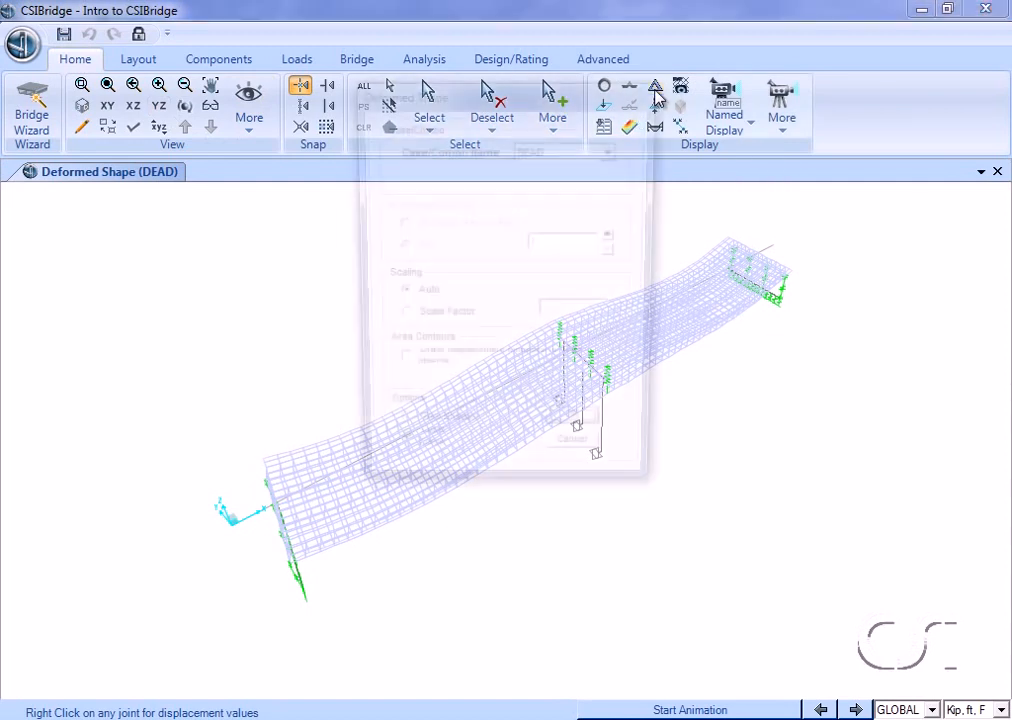
pyautogui.click(616, 150)
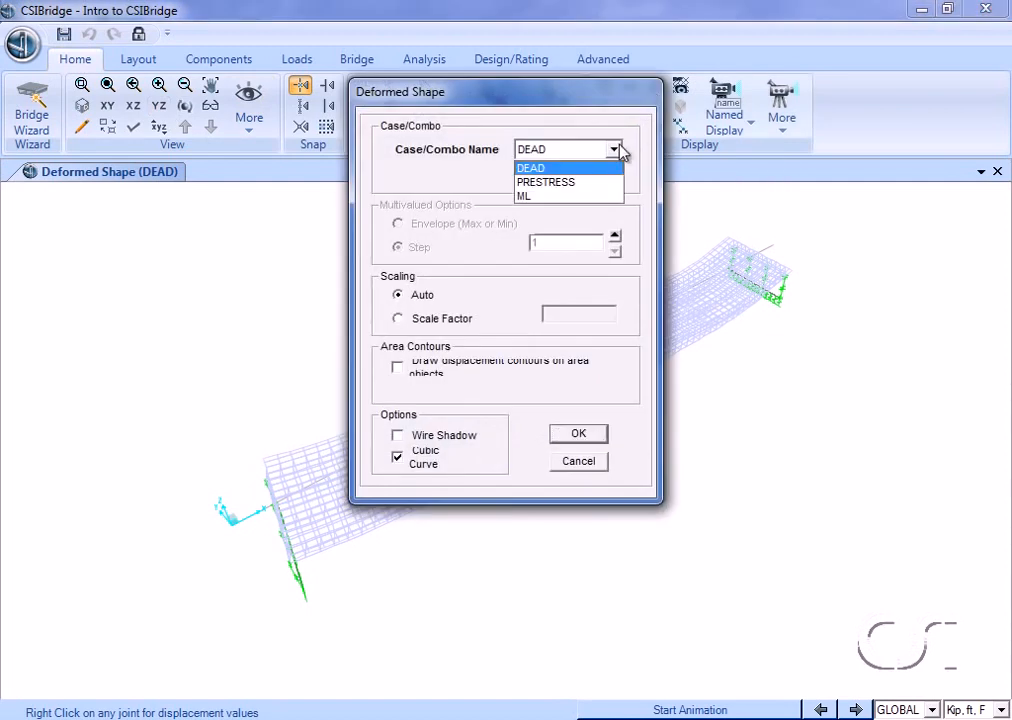
pyautogui.click(546, 183)
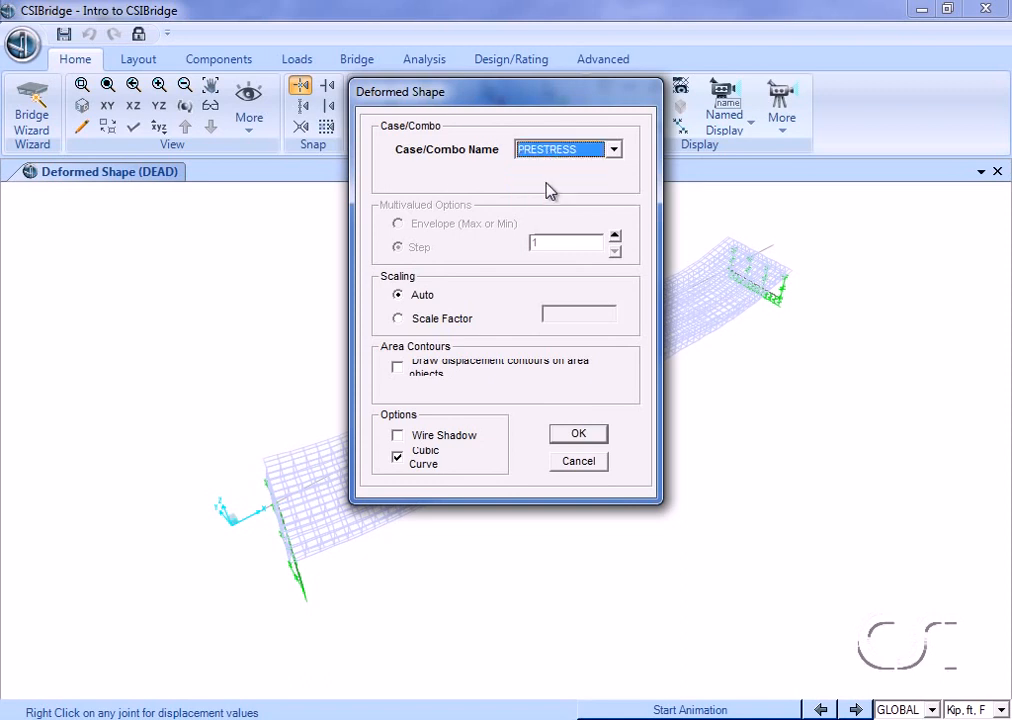
pyautogui.click(577, 434)
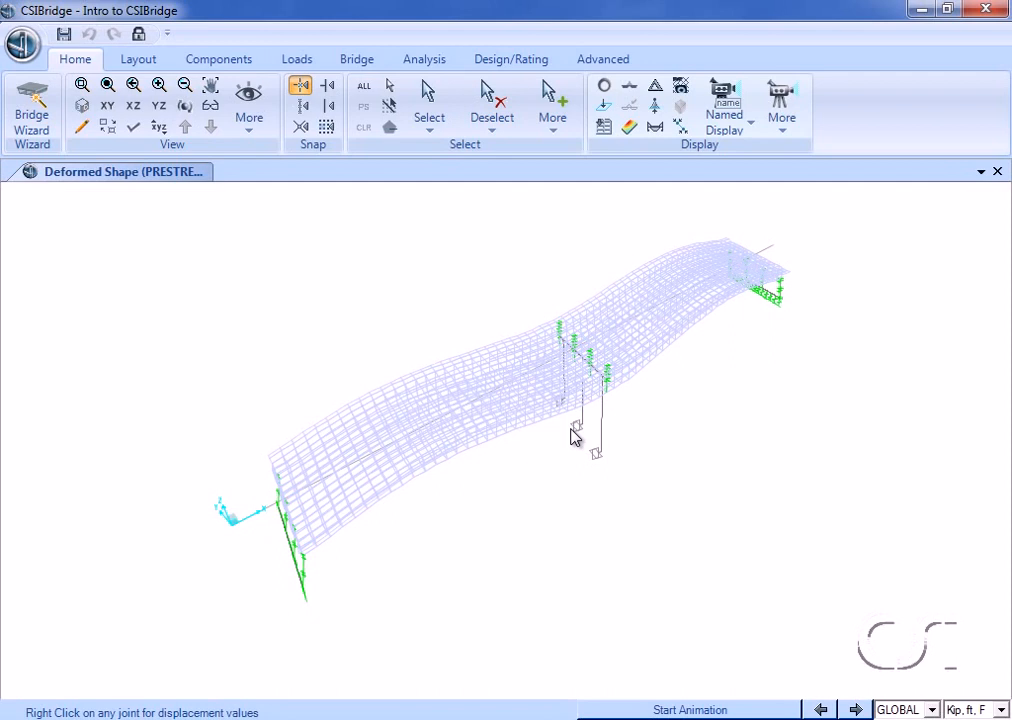
# Display the bridge's deformed shape for the ML moving load case.
pyautogui.click(656, 89)
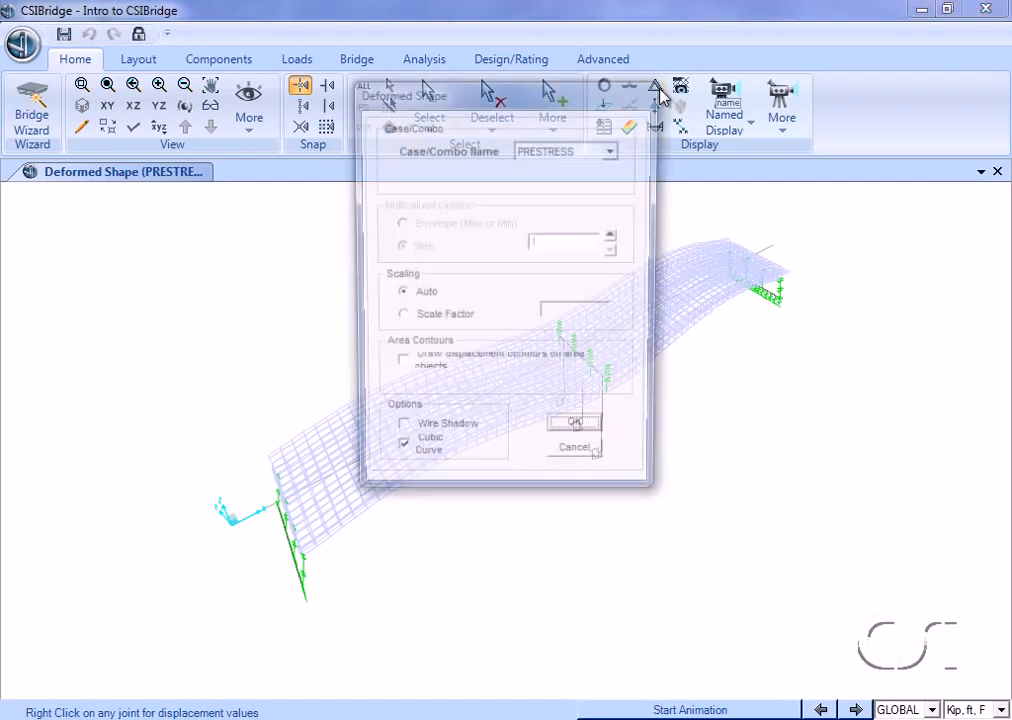
pyautogui.click(614, 150)
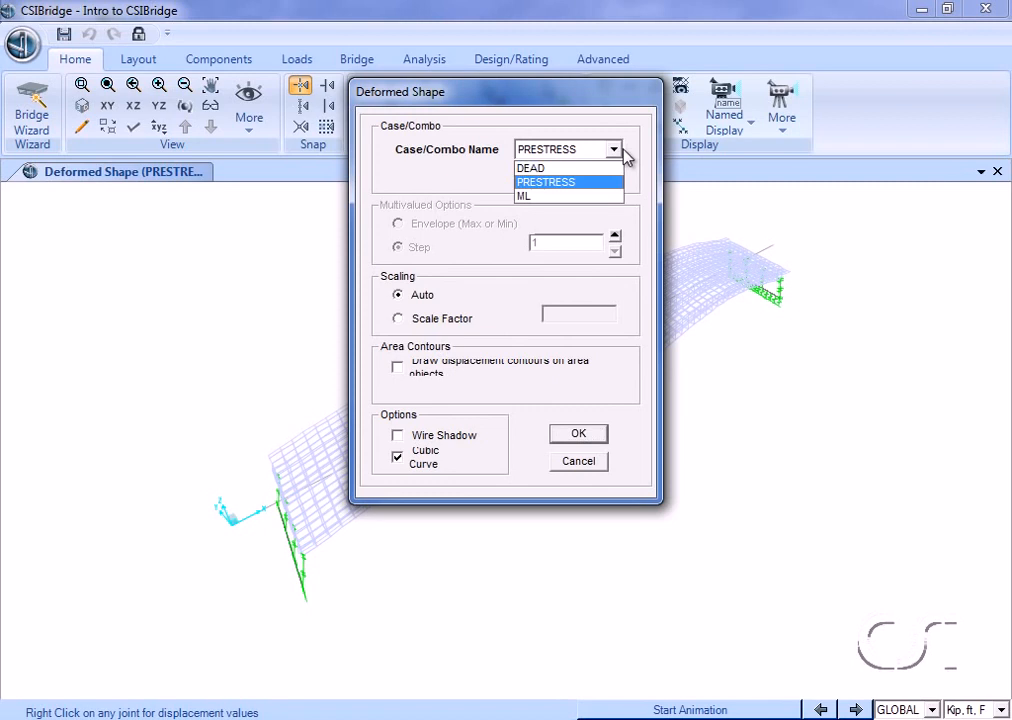
pyautogui.click(576, 197)
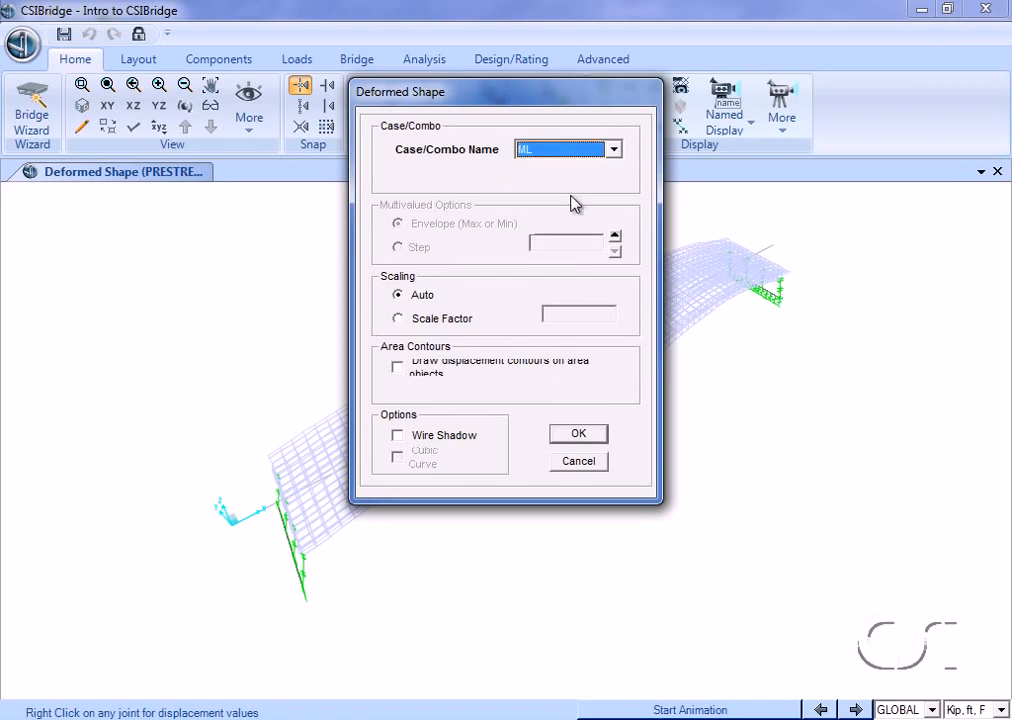
pyautogui.click(580, 436)
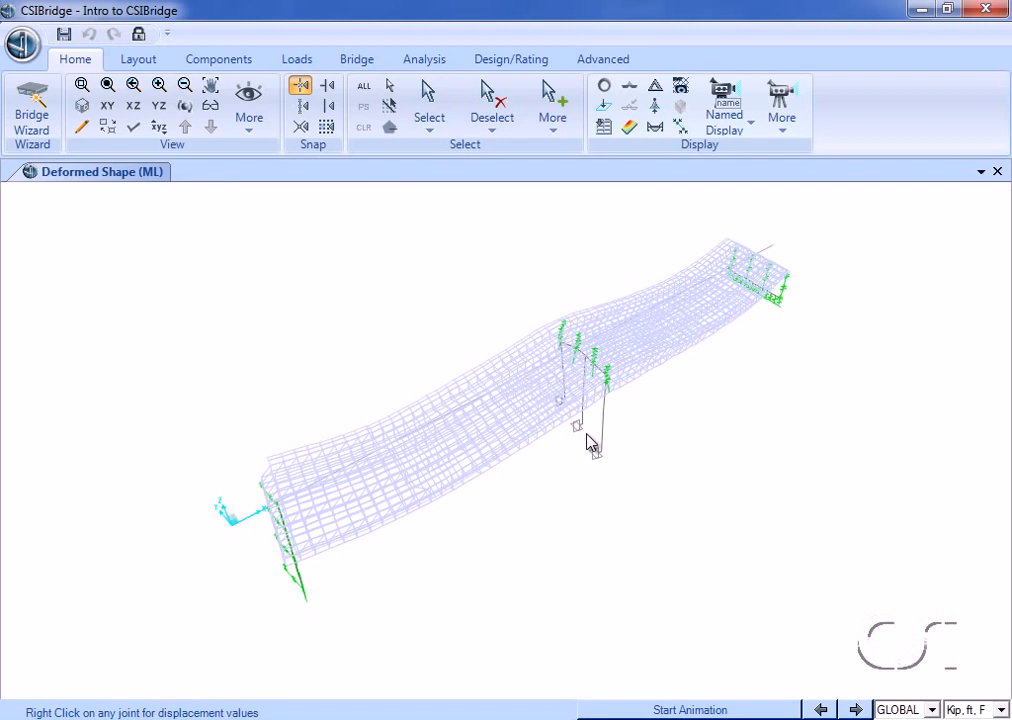
# Plot the ML axial force influence surface for frame 11 at relative distance 0.5 over LANE1 and LANE2 as contours.
pyautogui.rightClick(592, 447)
pyautogui.click(629, 127)
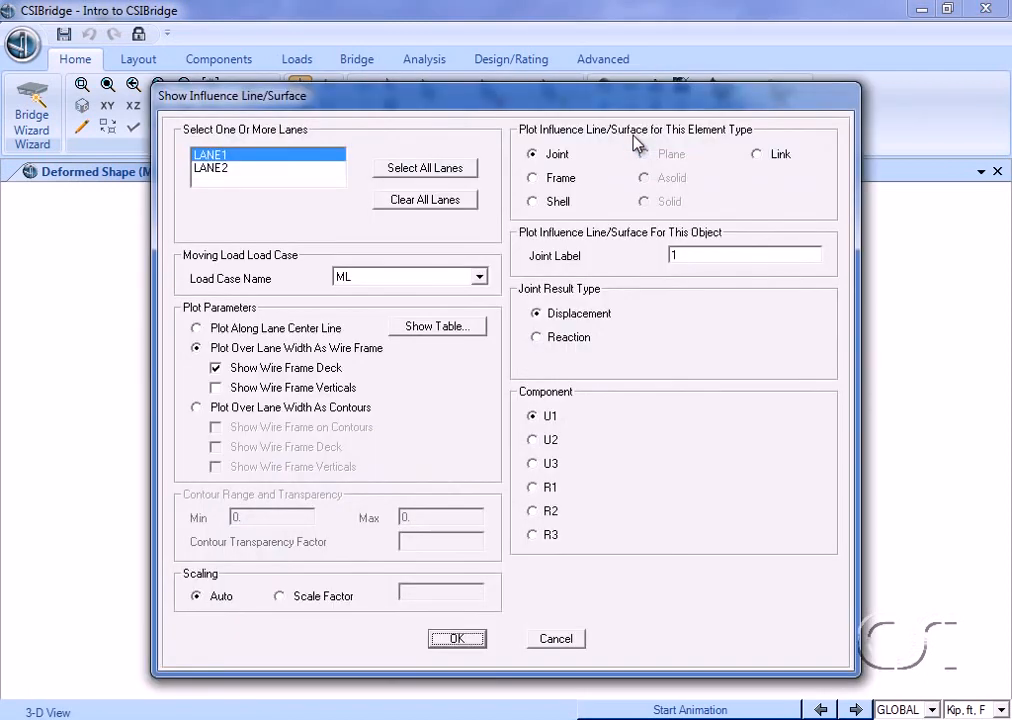
pyautogui.keyDown('ctrl'); pyautogui.click(222, 172); pyautogui.keyUp('ctrl')
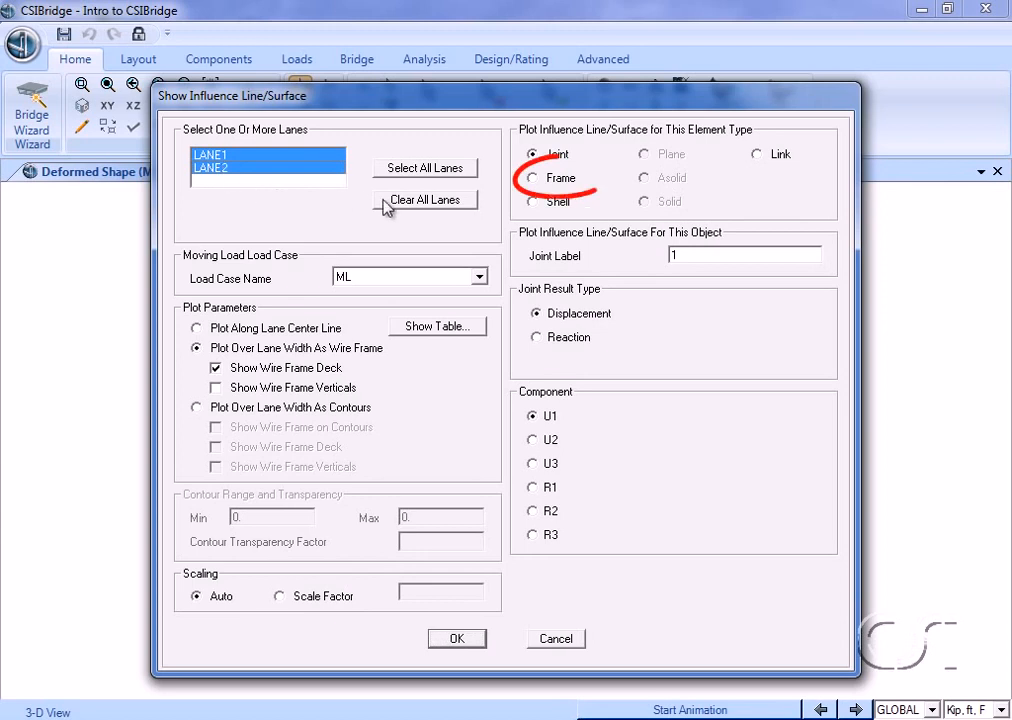
pyautogui.click(557, 180)
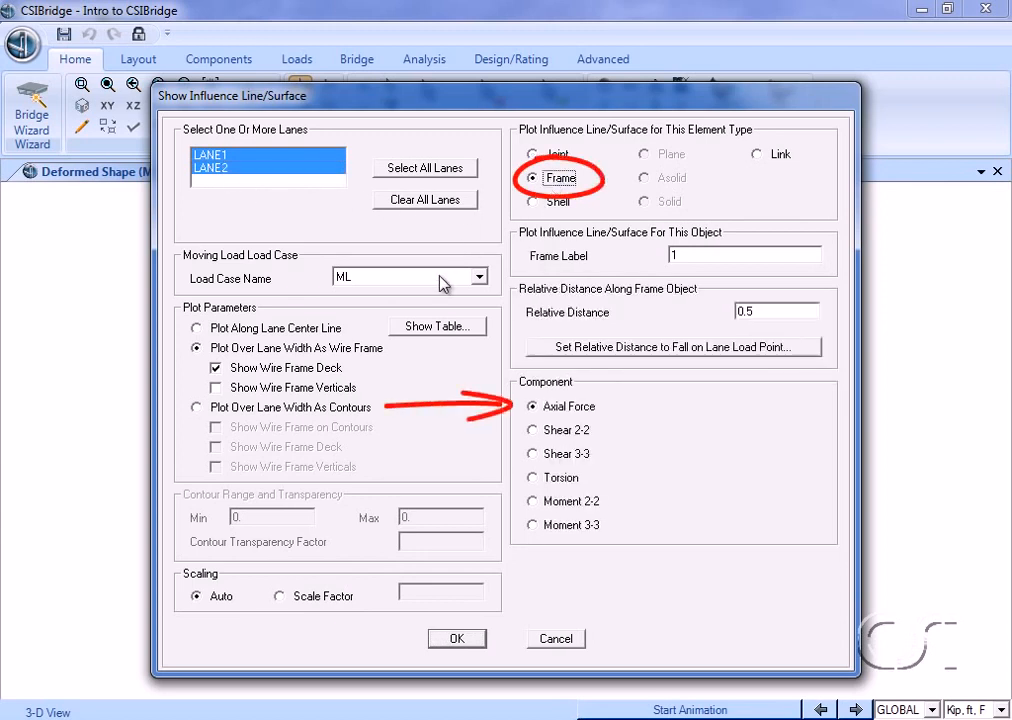
pyautogui.click(686, 254)
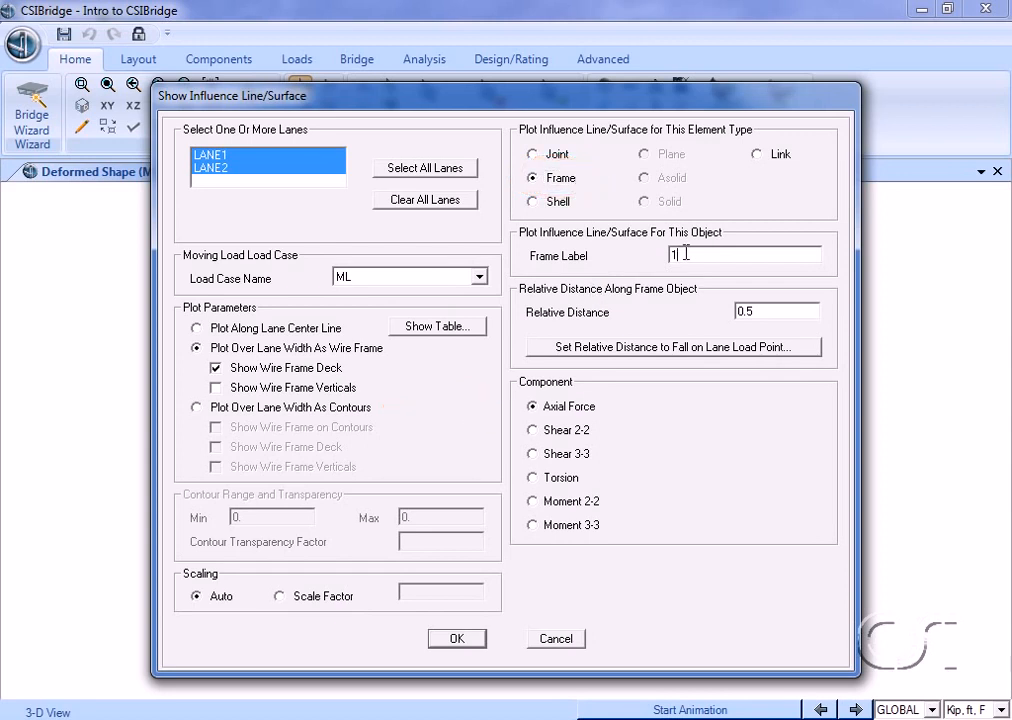
pyautogui.write('1')
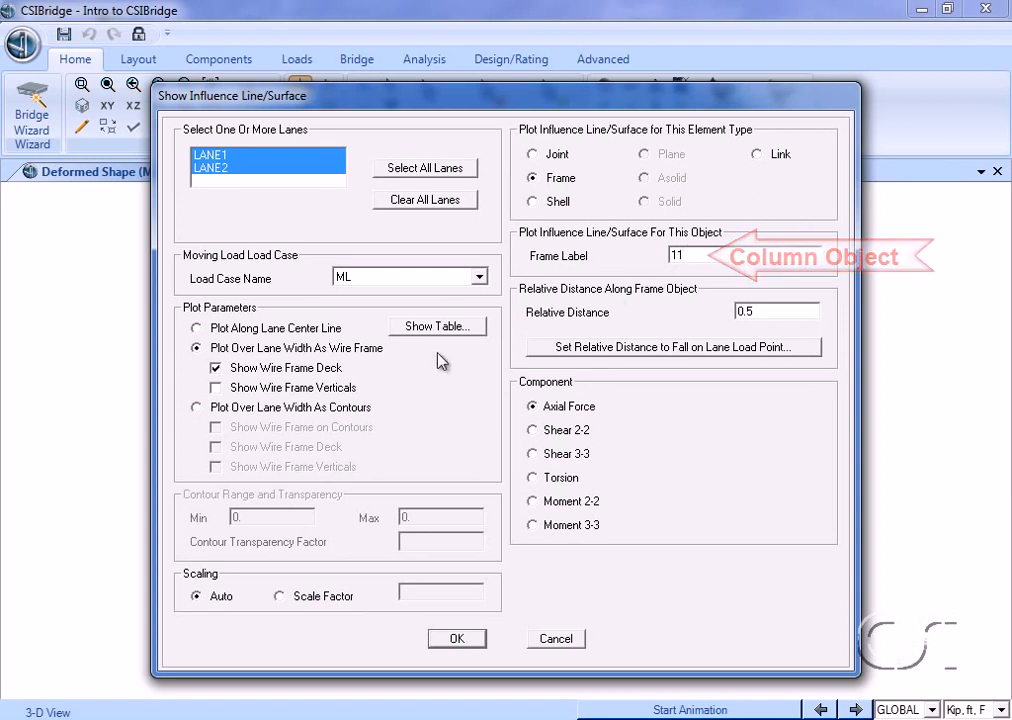
pyautogui.click(197, 408)
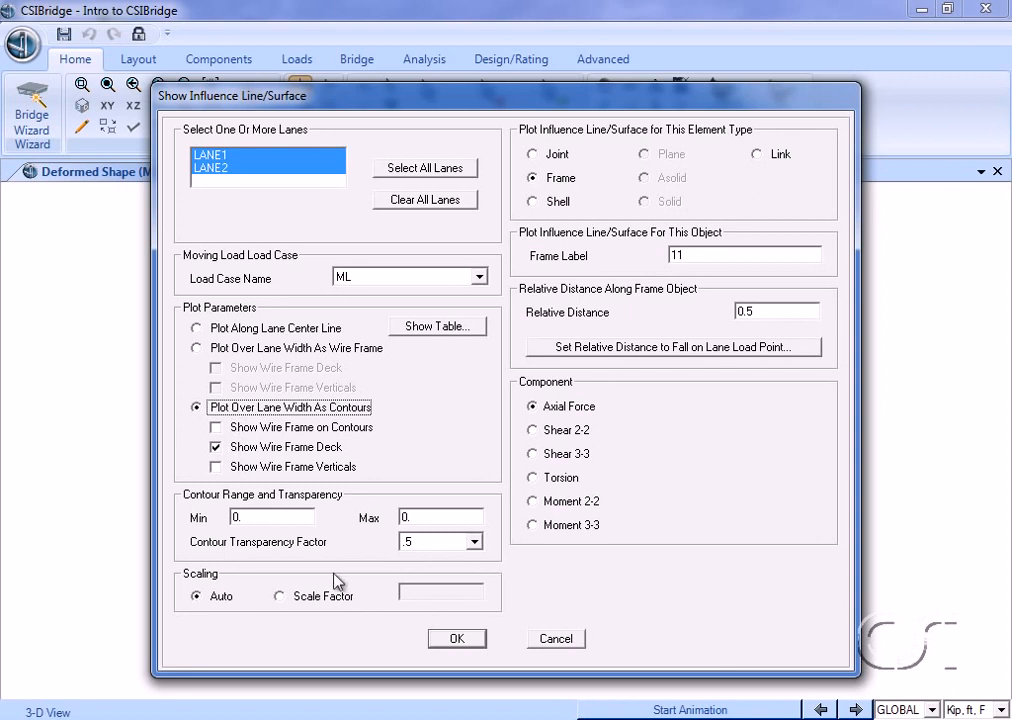
pyautogui.click(458, 639)
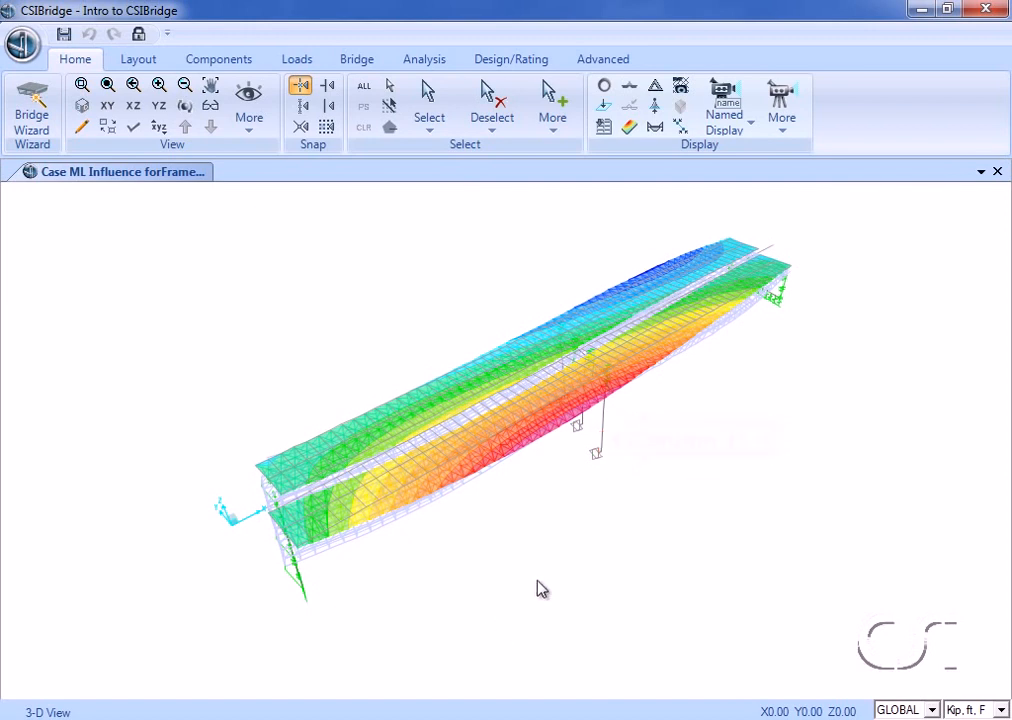
# Examine the Shear Vertical (V2) response of BOBJ1's entire bridge section for the DEAD case.
pyautogui.click(633, 90)
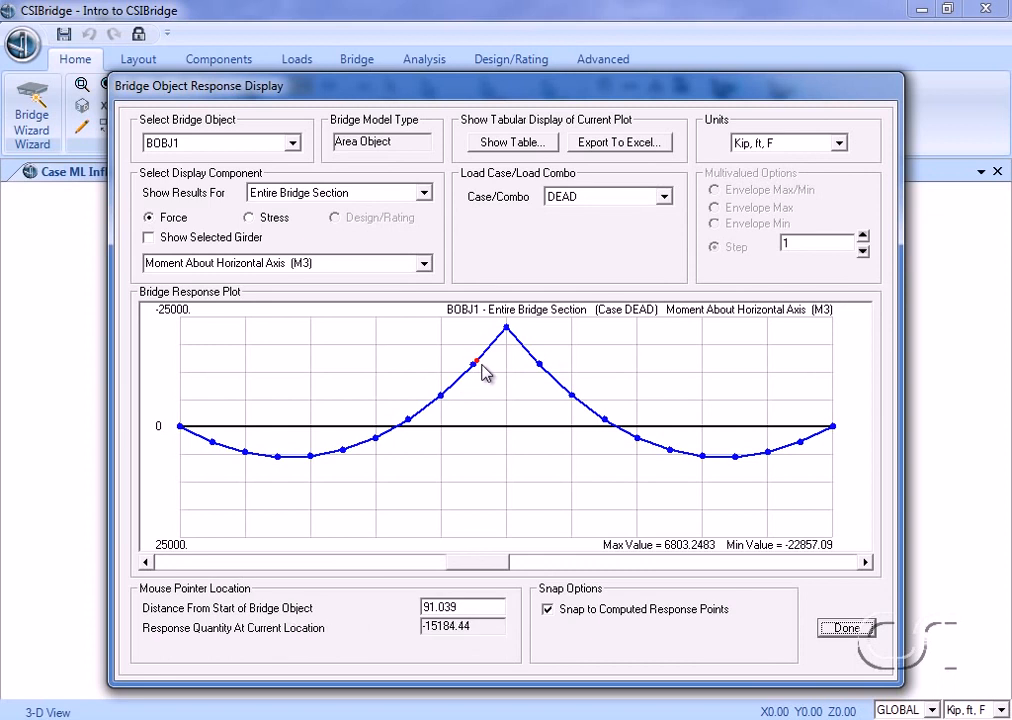
pyautogui.click(389, 263)
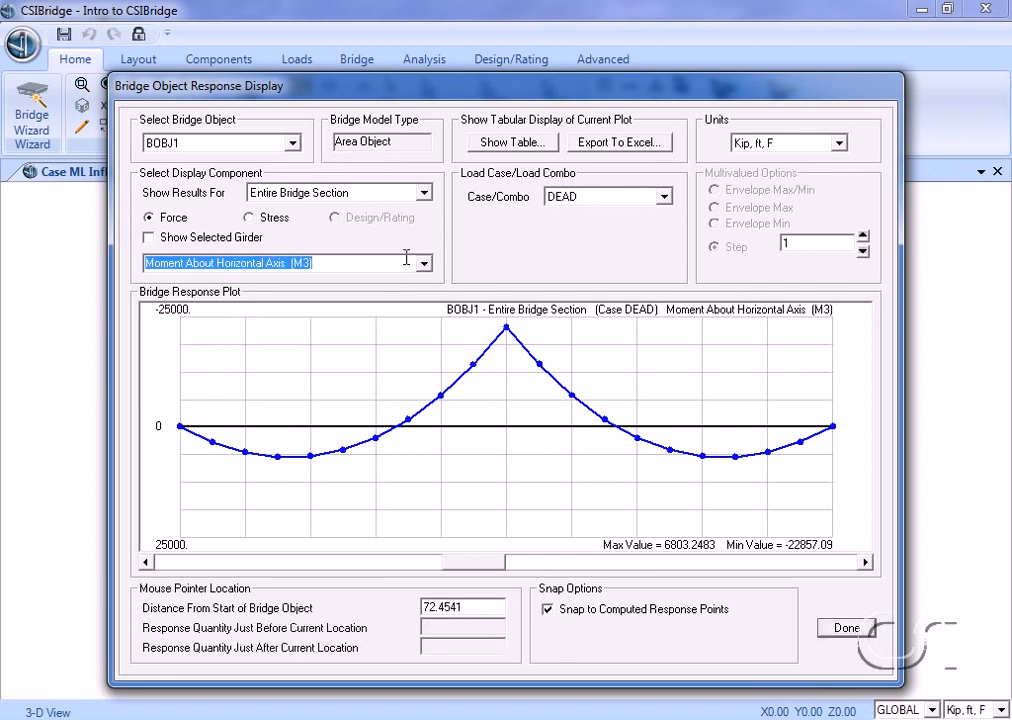
pyautogui.click(424, 263)
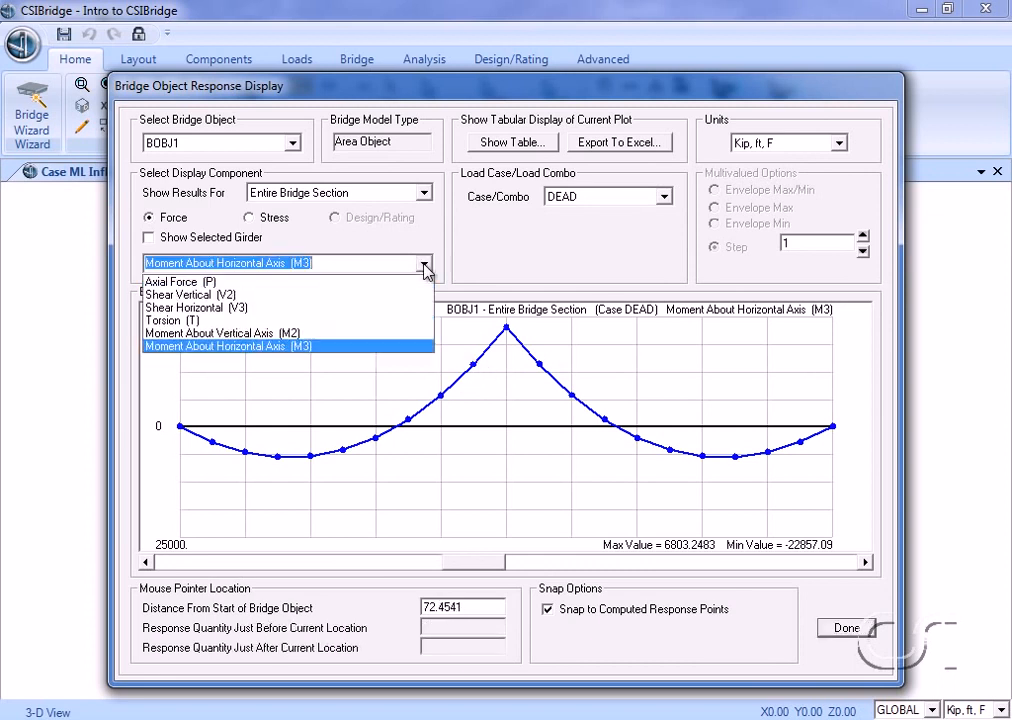
pyautogui.click(255, 296)
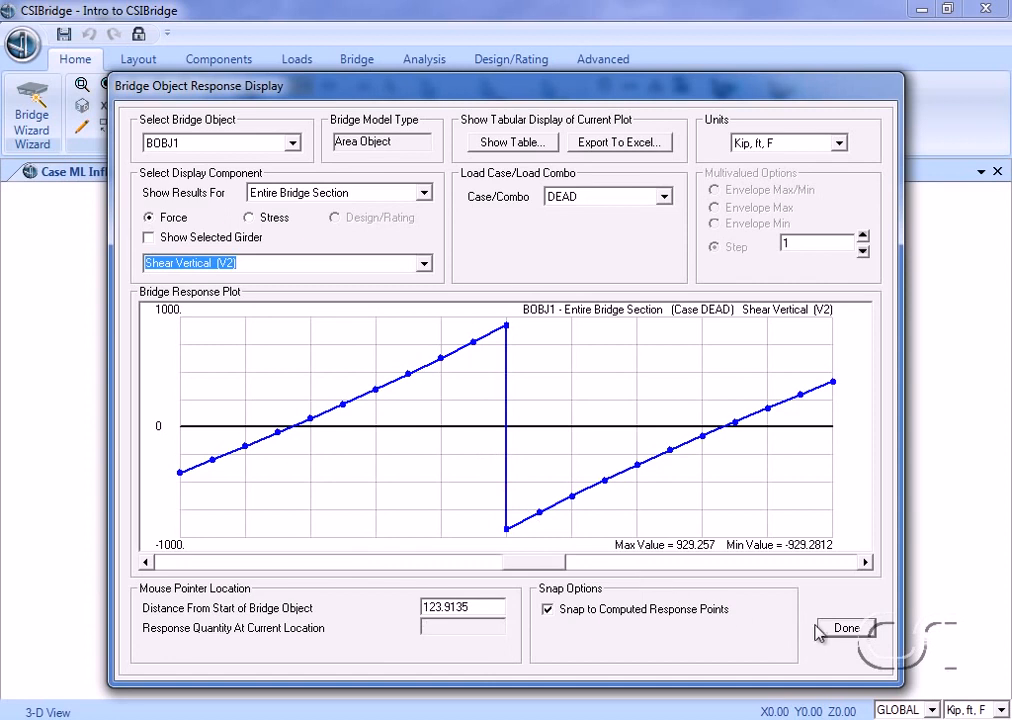
pyautogui.click(847, 629)
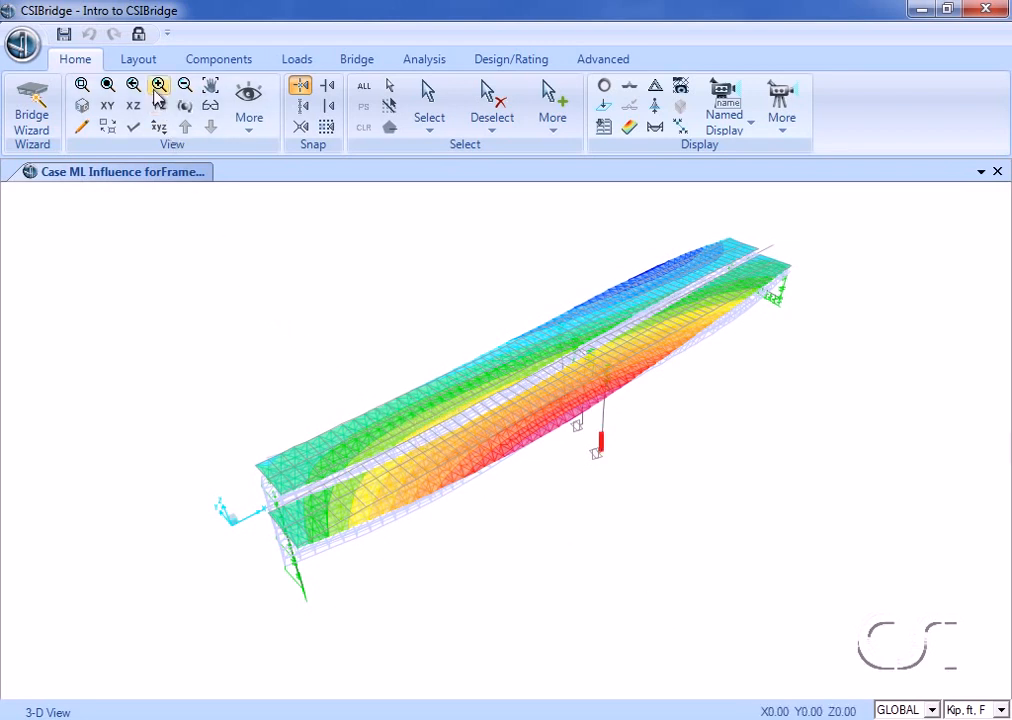
# Unlock the model for editing, accepting deletion of the analysis results.
pyautogui.click(138, 37)
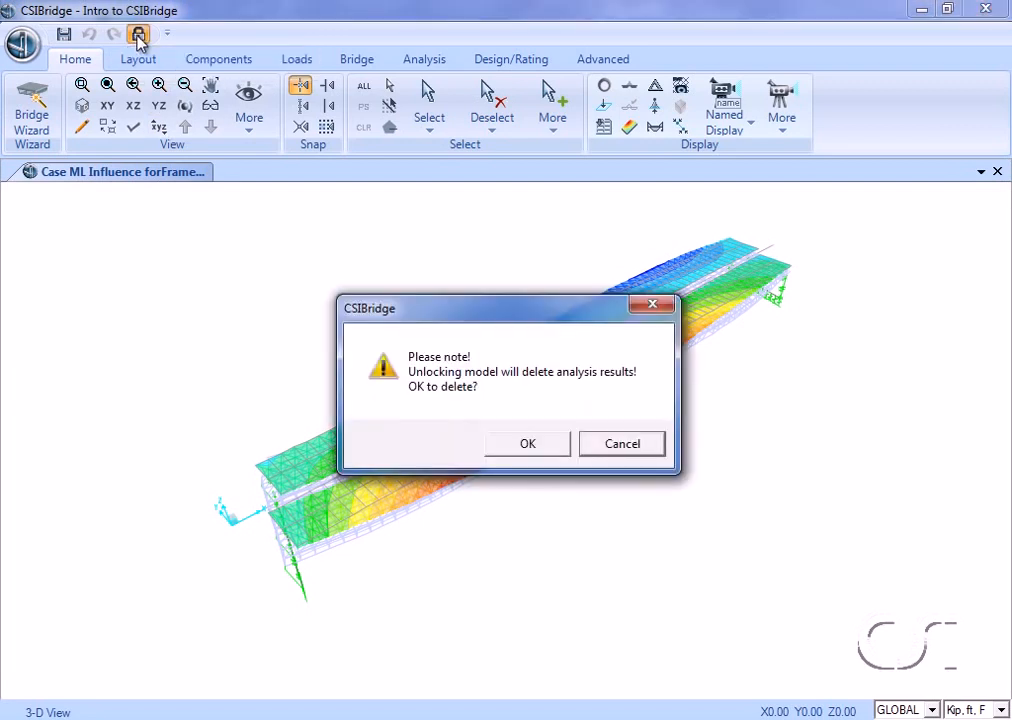
pyautogui.click(527, 446)
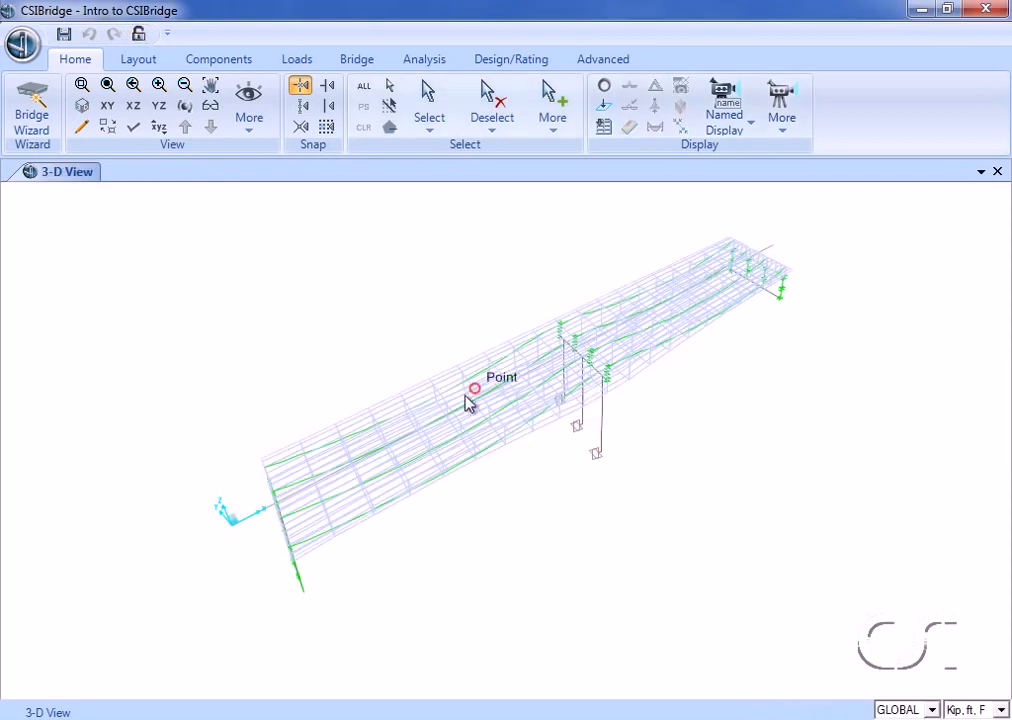
# Add a load pattern named TRUCKS of type BRIDGE LIVE with a self weight multiplier of 0.
pyautogui.click(297, 62)
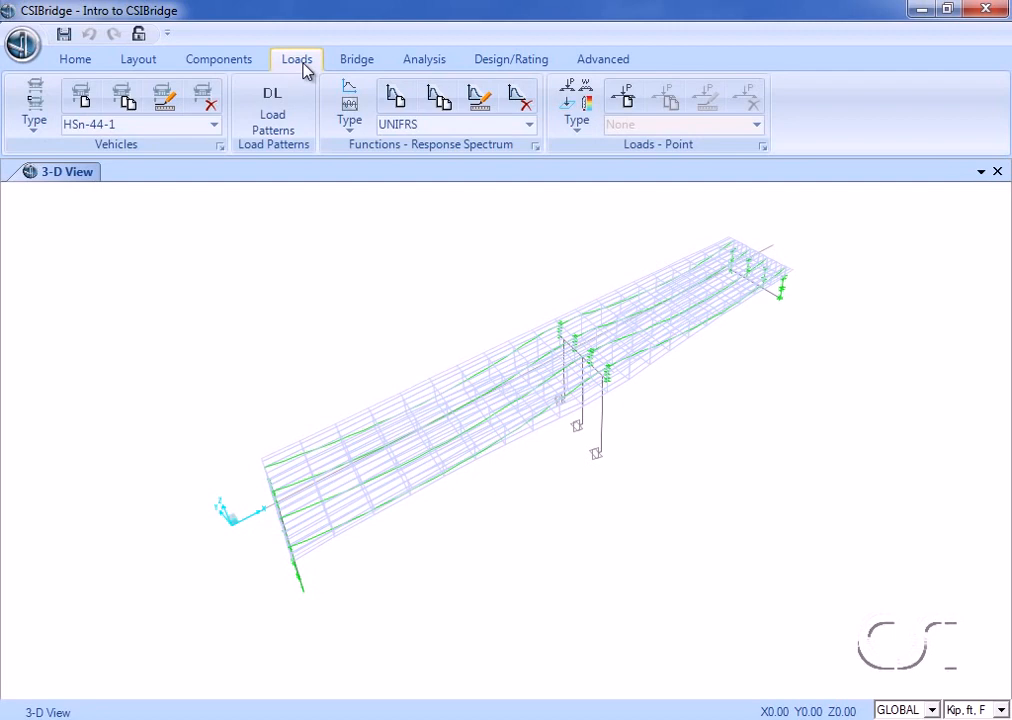
pyautogui.click(279, 107)
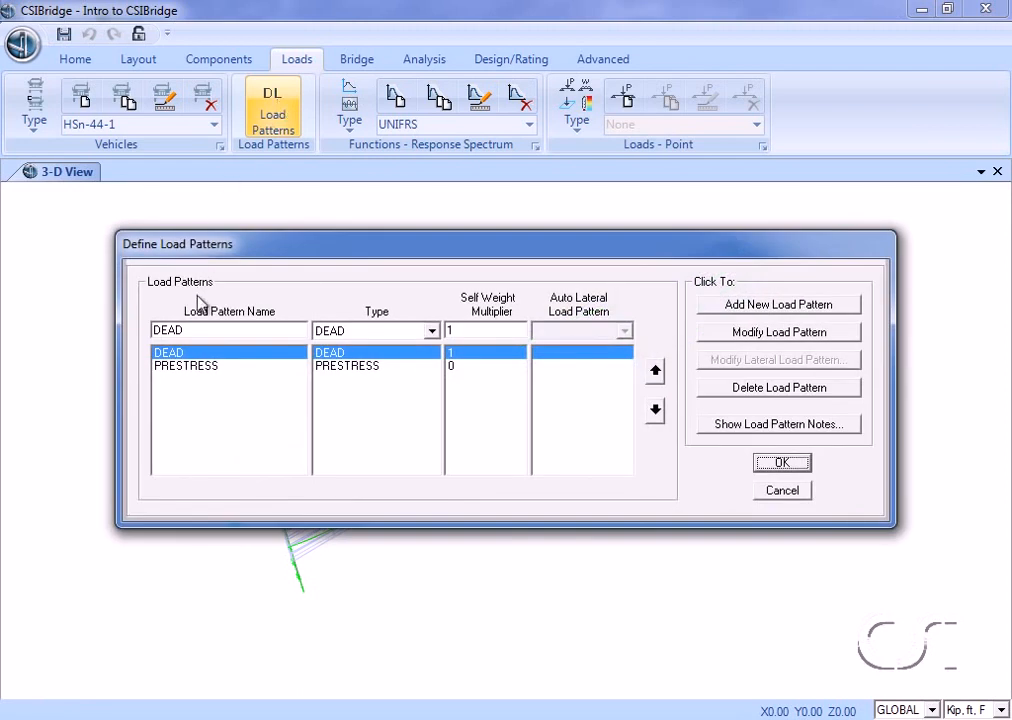
pyautogui.doubleClick(199, 330)
pyautogui.write('TRUCKS')
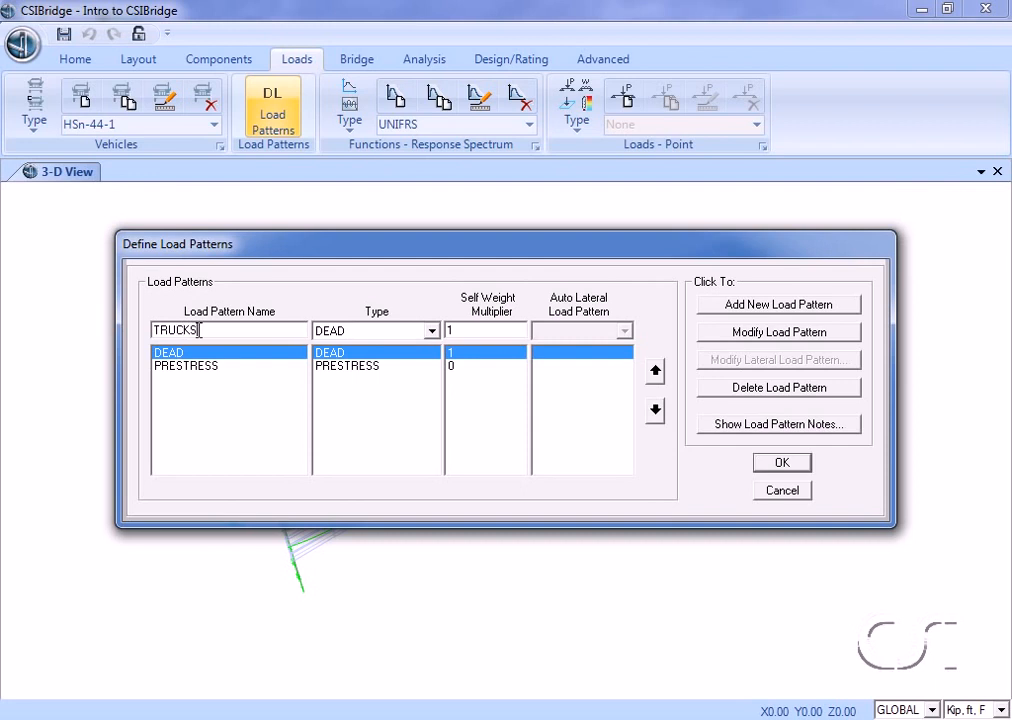
pyautogui.click(430, 333)
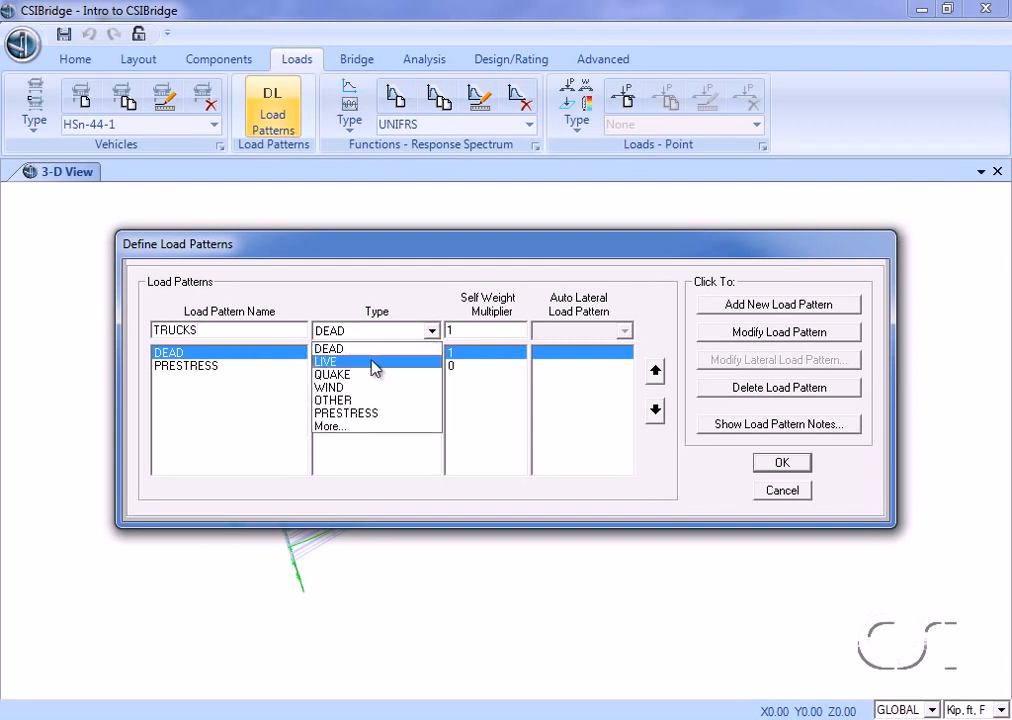
pyautogui.click(335, 426)
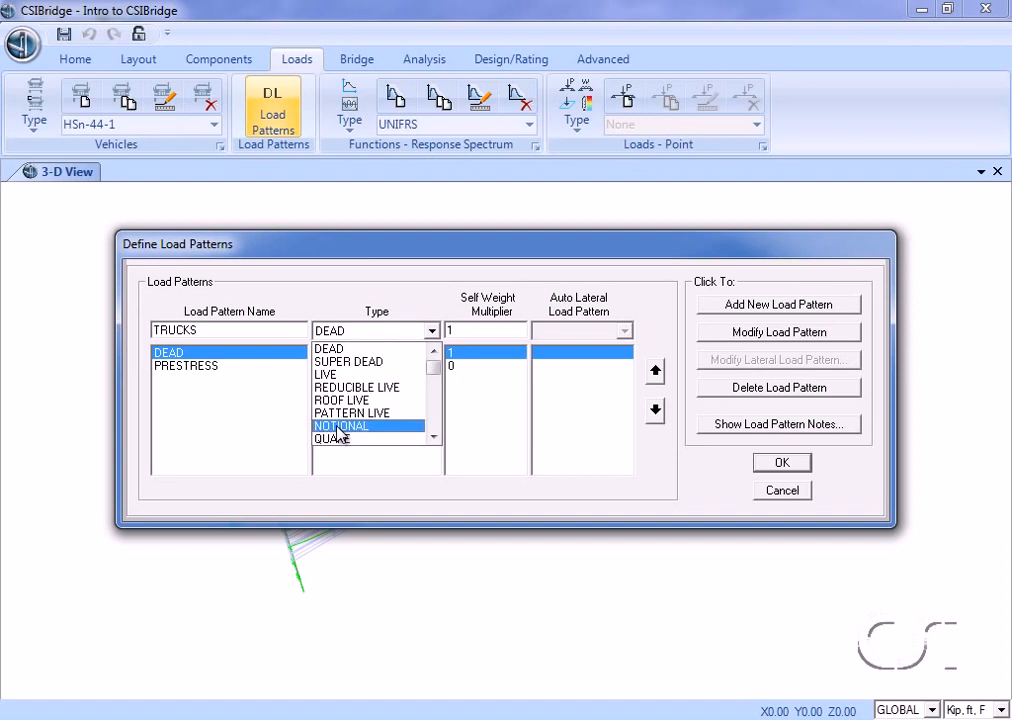
pyautogui.click(433, 437)
pyautogui.click(433, 438)
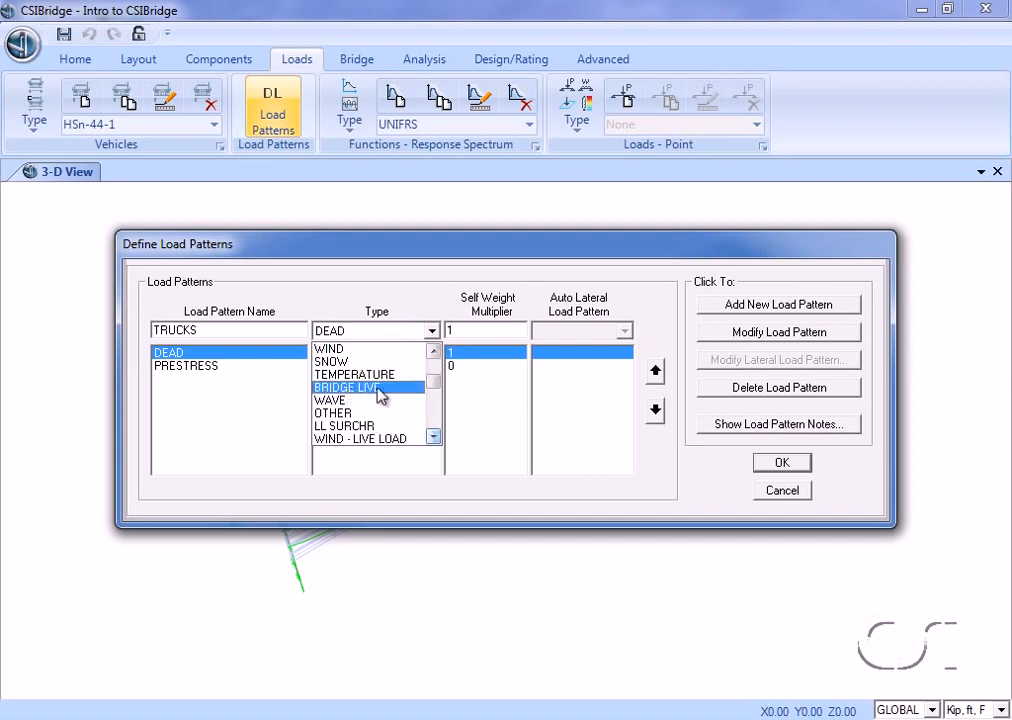
pyautogui.click(343, 388)
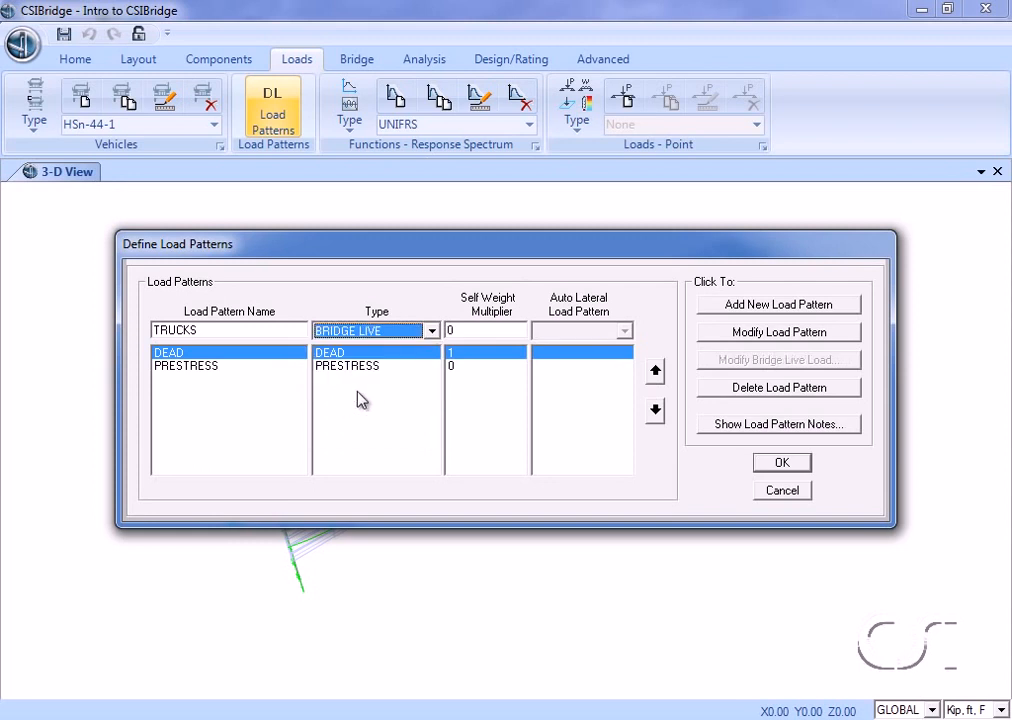
pyautogui.click(769, 305)
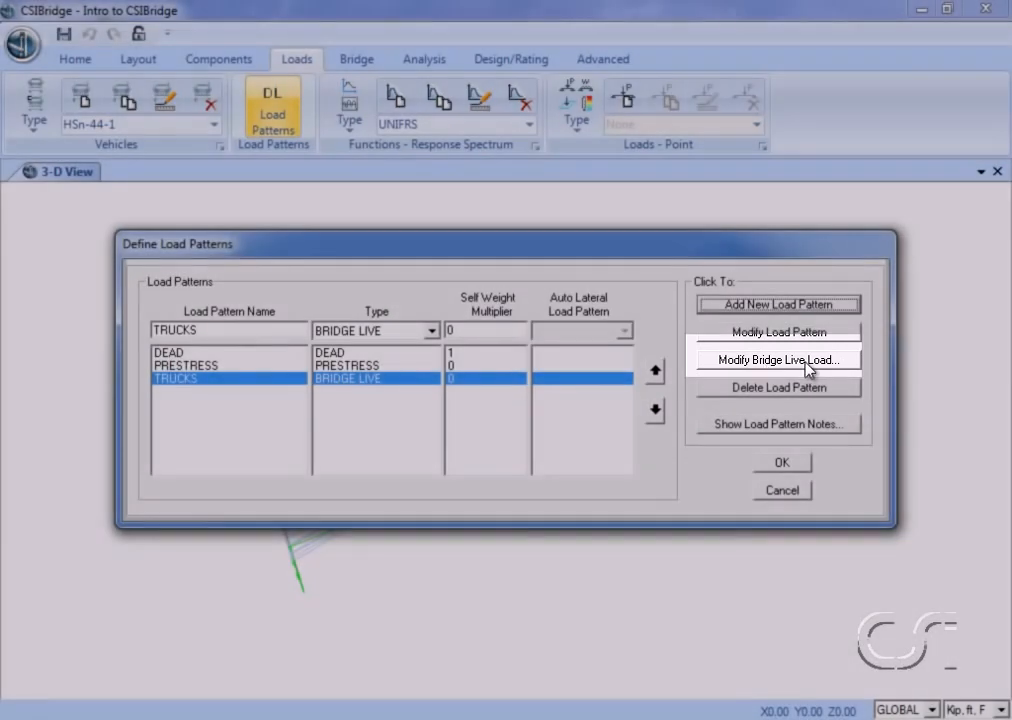
# Add an HSn-44-1 vehicle to the TRUCKS pattern, running forward on LANE1 from distance 0 at time 0 with speed 40.
pyautogui.click(806, 362)
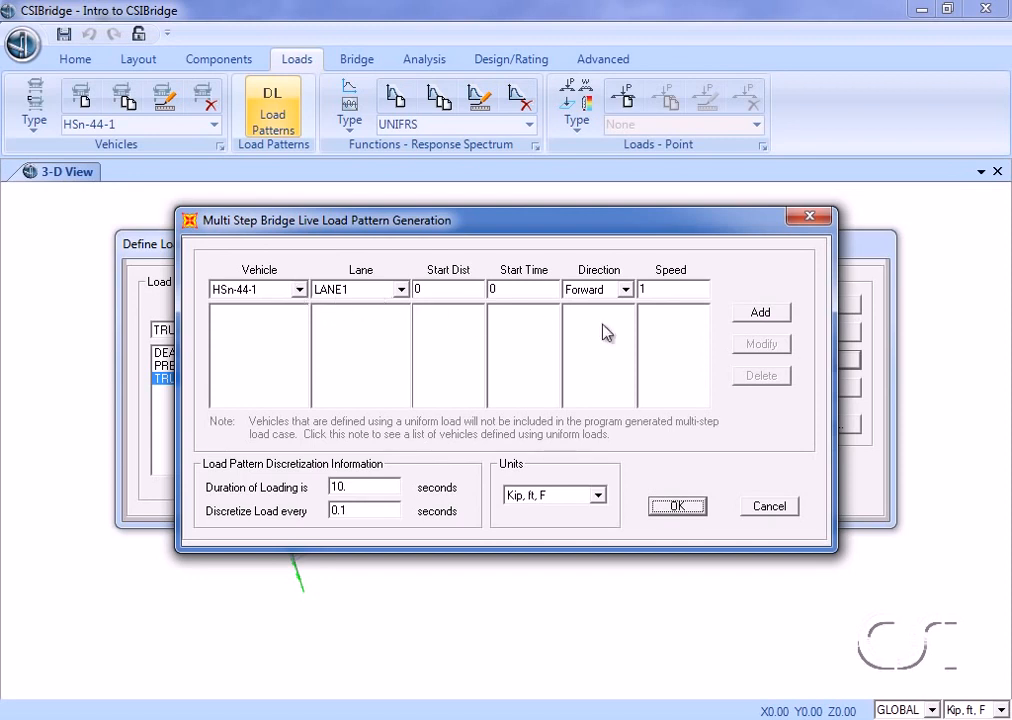
pyautogui.doubleClick(675, 289)
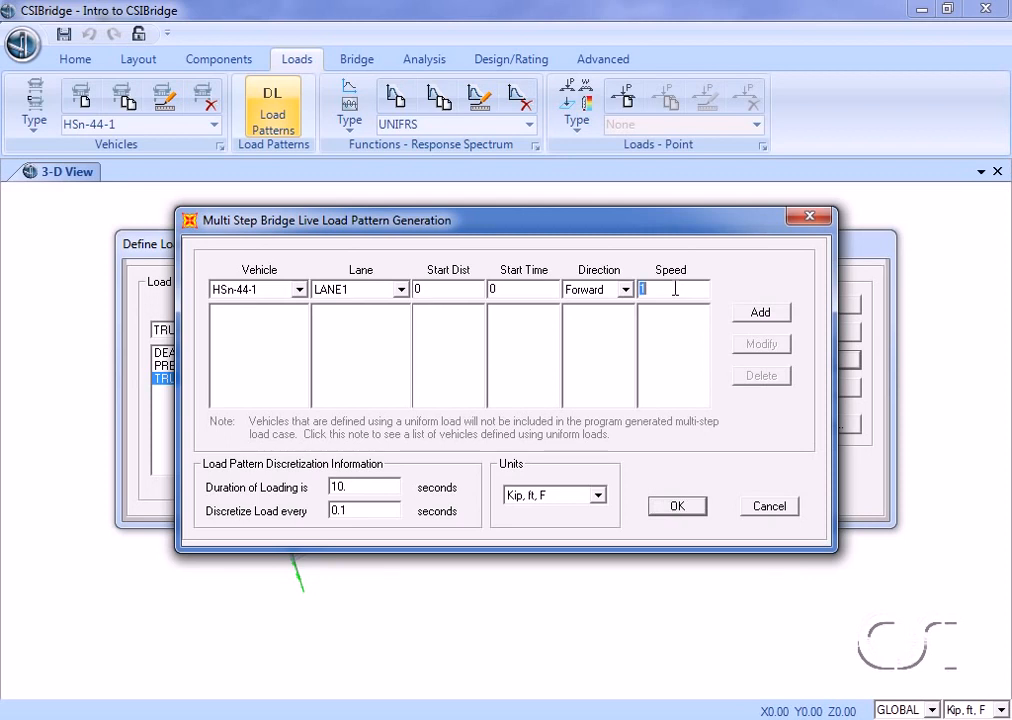
pyautogui.write('40')
pyautogui.click(759, 313)
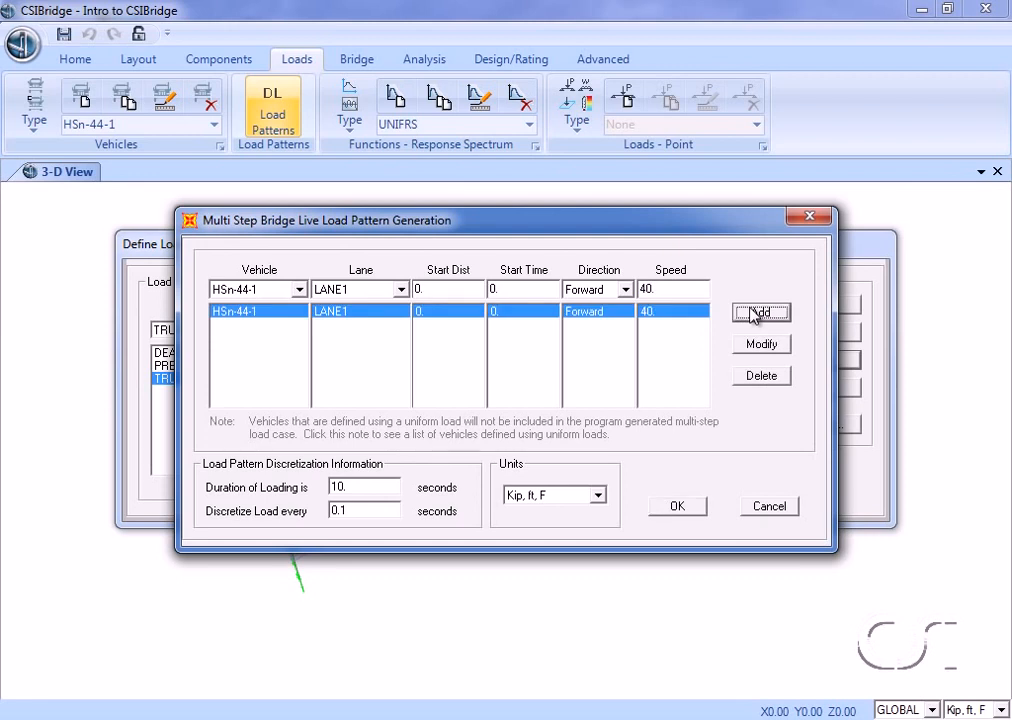
# Add a second HSn-44-1 vehicle running backward on LANE2 from start distance 220 at speed 40.
pyautogui.click(400, 289)
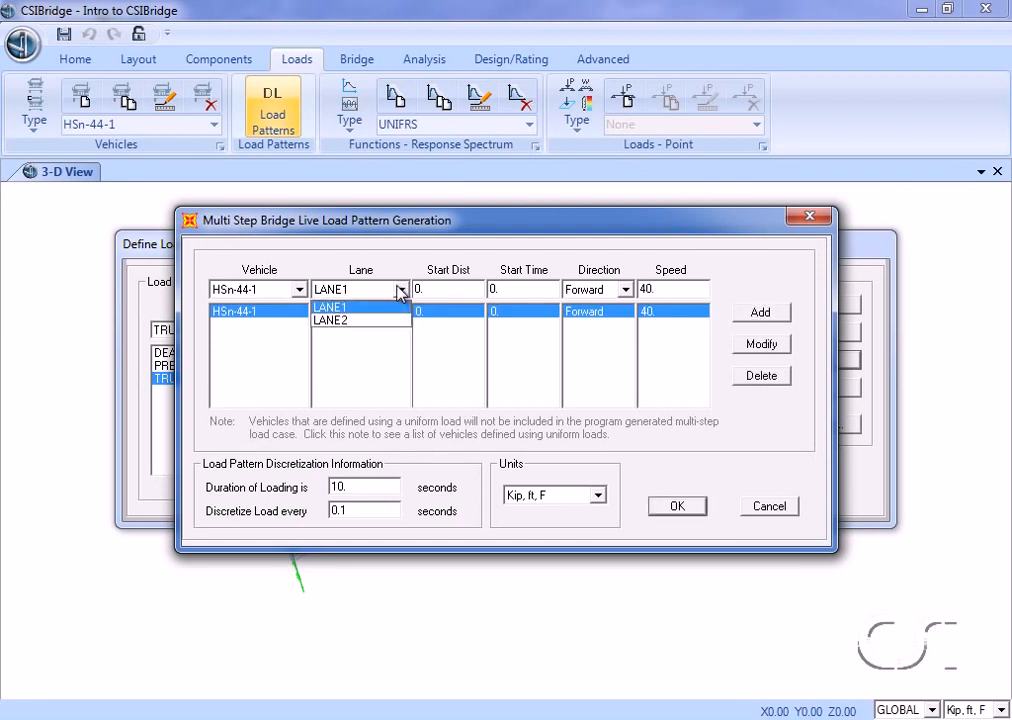
pyautogui.click(400, 321)
pyautogui.click(448, 291)
pyautogui.write('22')
pyautogui.click(599, 289)
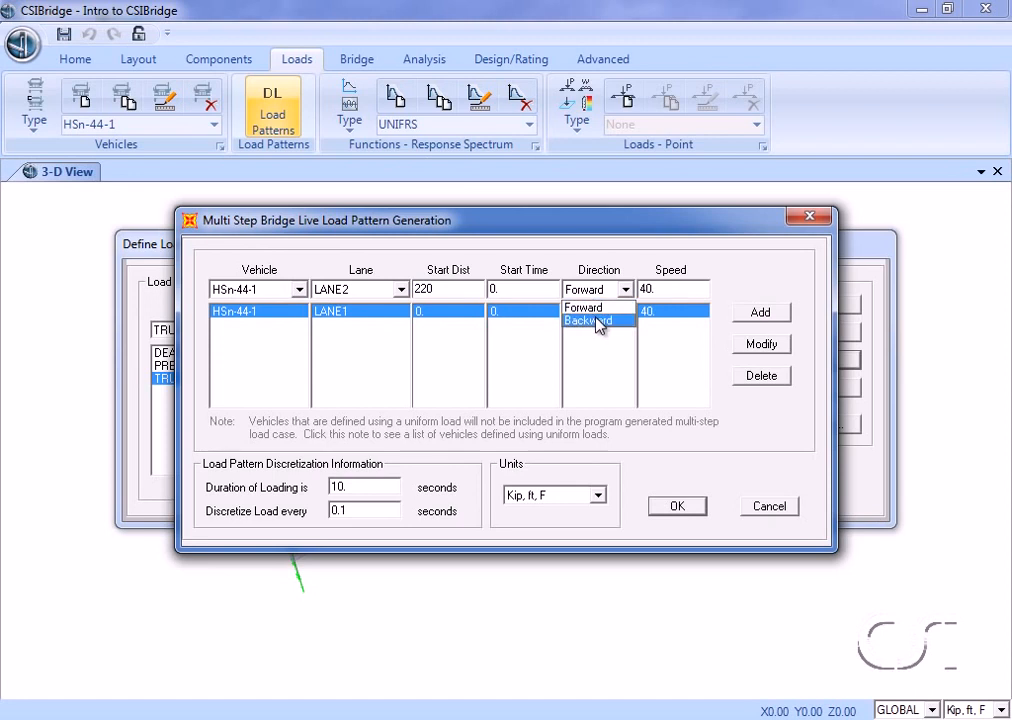
pyautogui.click(598, 321)
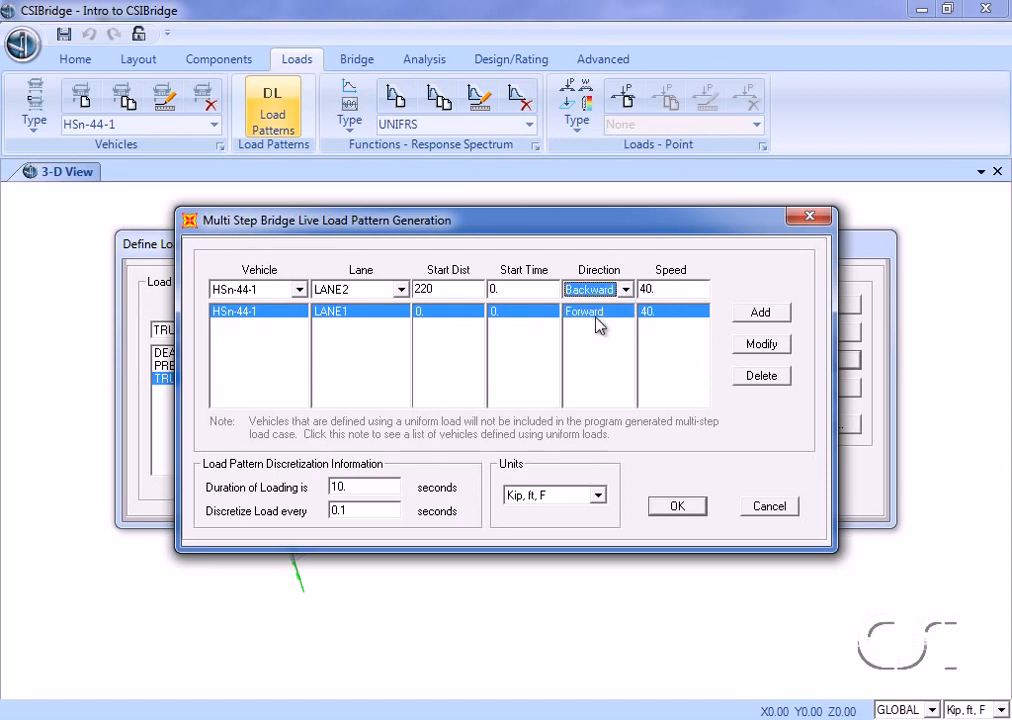
pyautogui.click(760, 314)
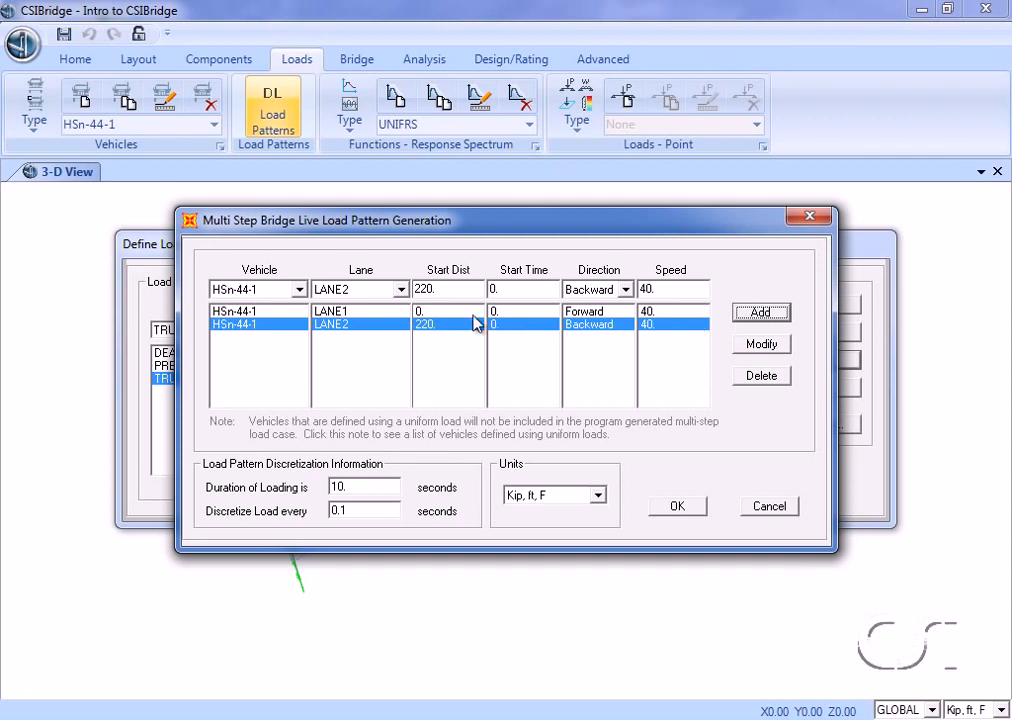
# Add a third HSn-44-1 vehicle running forward on LANE1 from distance 0, with start time 1.5 and speed 40.
pyautogui.click(400, 289)
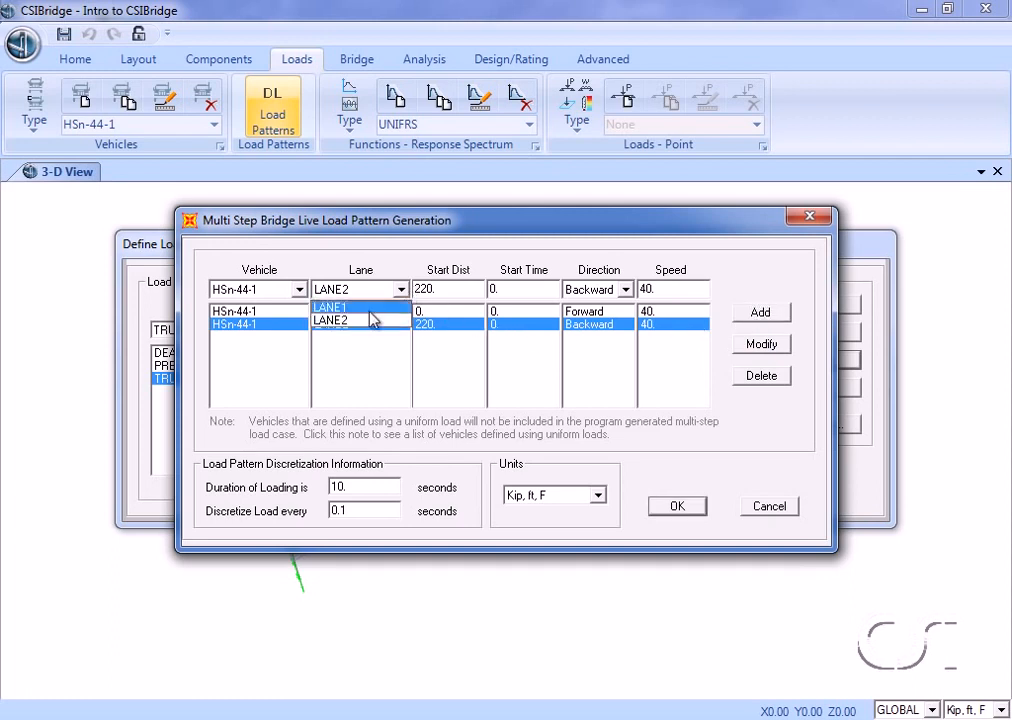
pyautogui.click(370, 307)
pyautogui.doubleClick(436, 291)
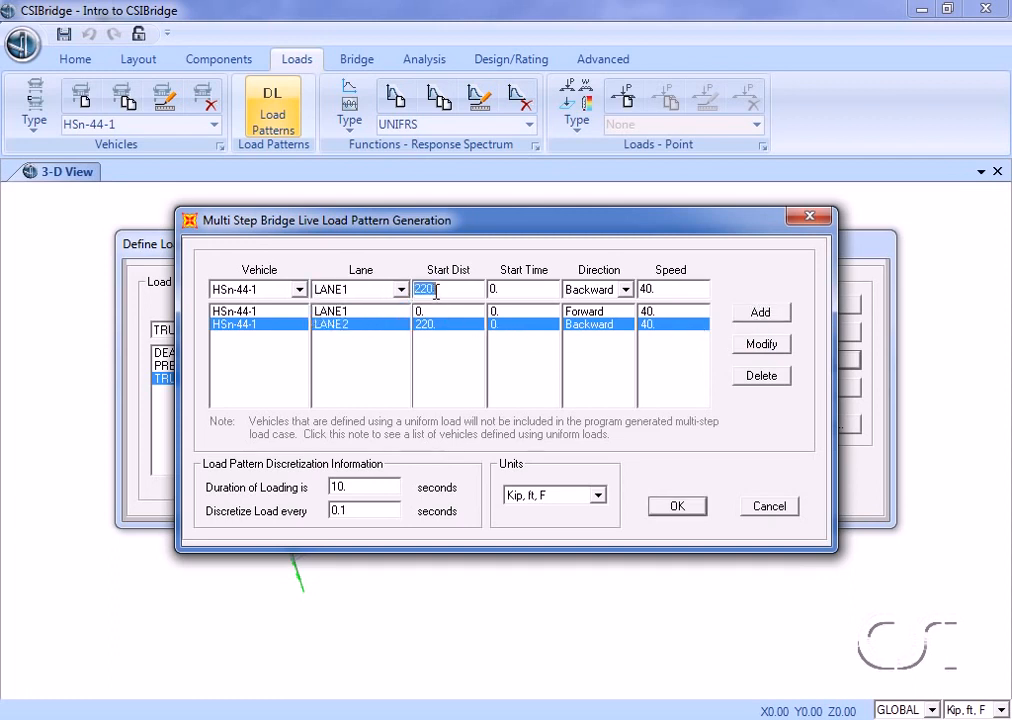
pyautogui.write('0')
pyautogui.doubleClick(511, 291)
pyautogui.write('1')
pyautogui.click(592, 289)
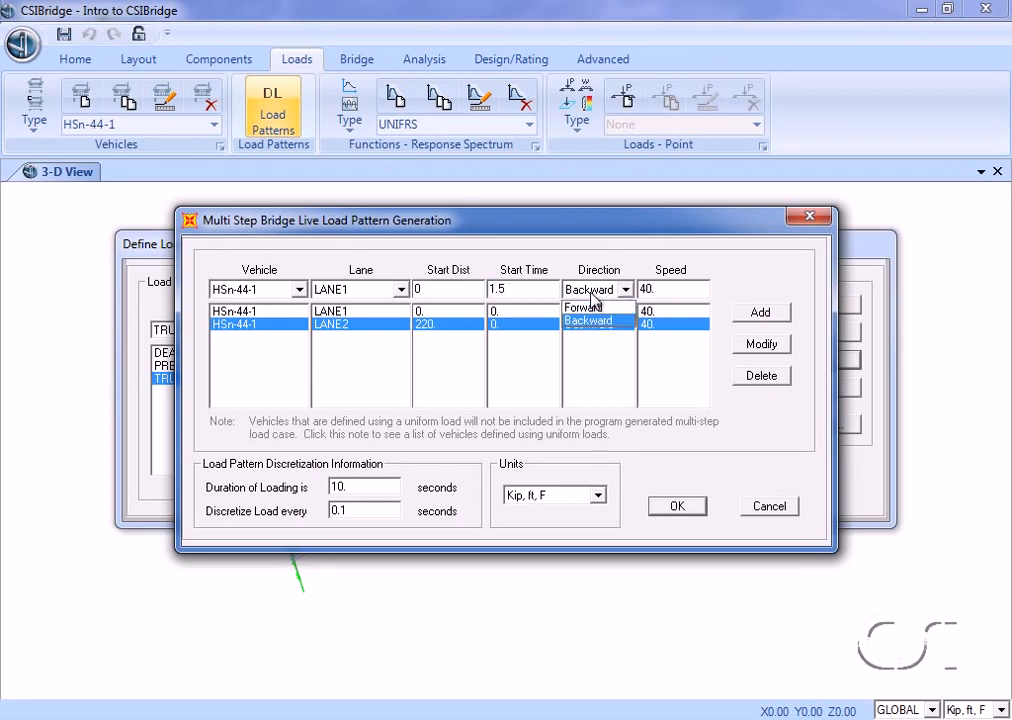
pyautogui.click(594, 309)
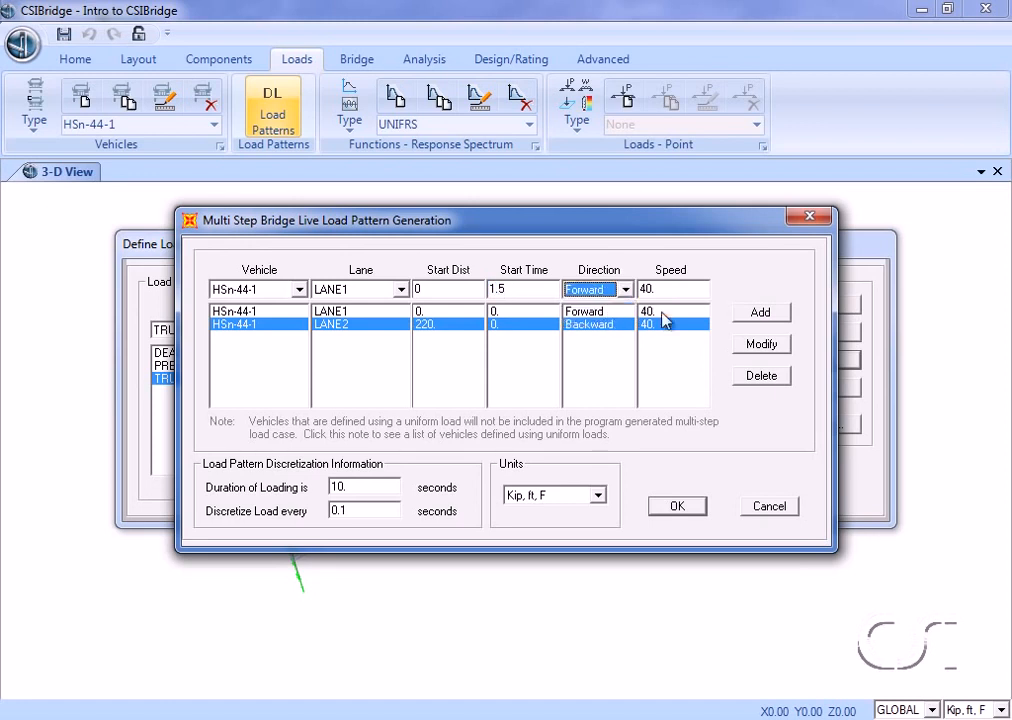
pyautogui.click(762, 314)
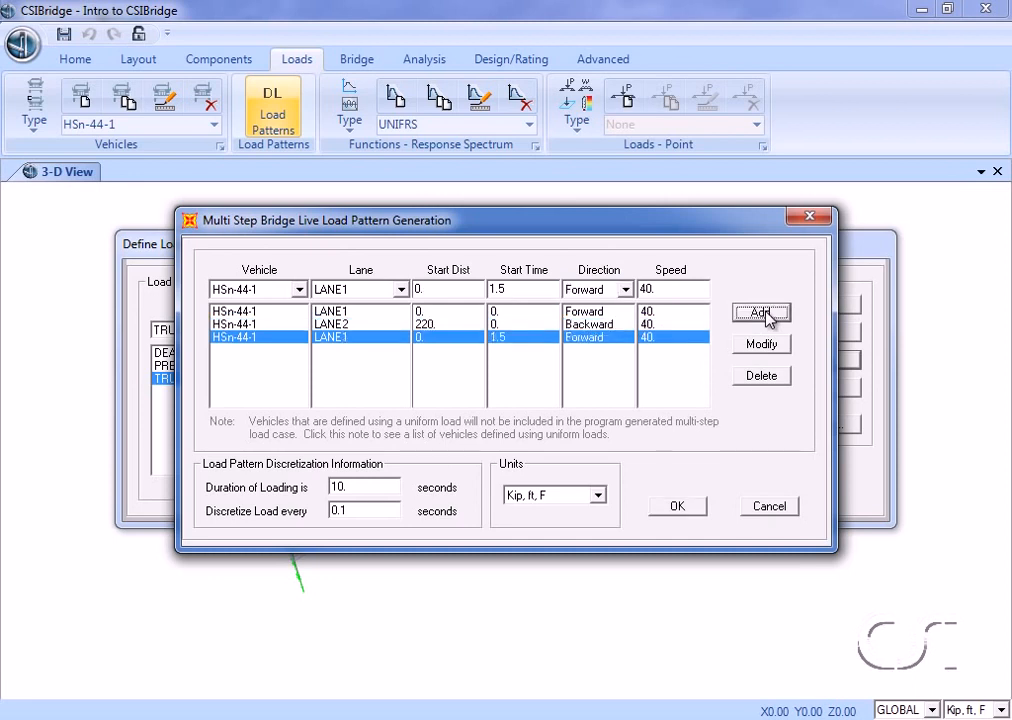
# Set the loading duration to 7.5 seconds, change the load discretization interval, and accept the load pattern definitions.
pyautogui.doubleClick(386, 488)
pyautogui.write('7.5')
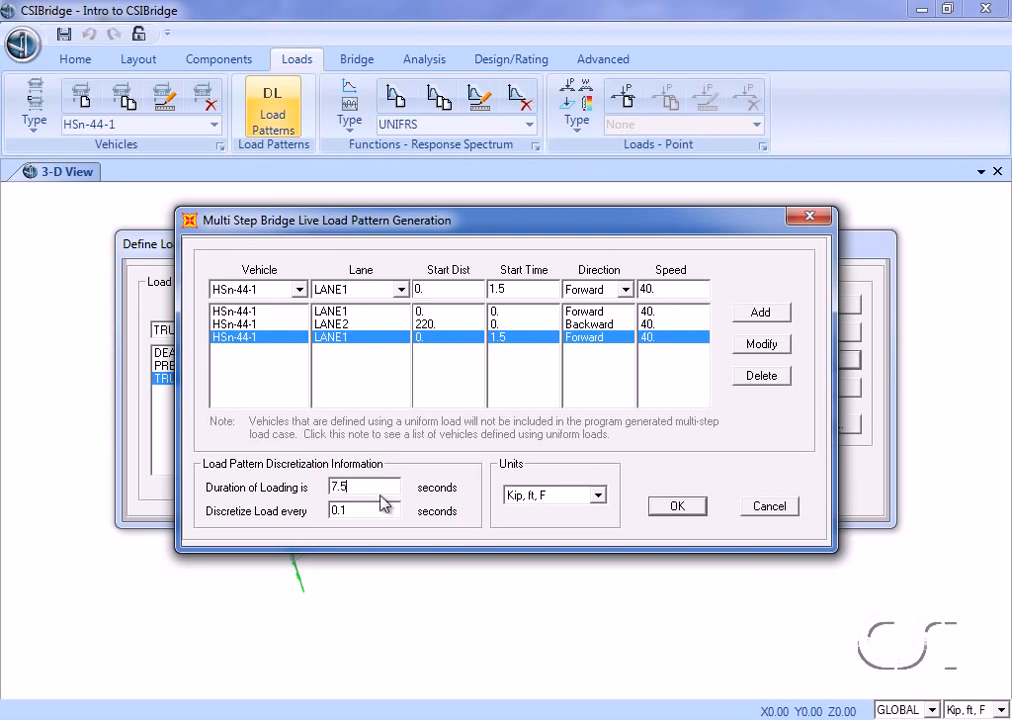
pyautogui.doubleClick(352, 511)
pyautogui.write('0')
pyautogui.click(675, 508)
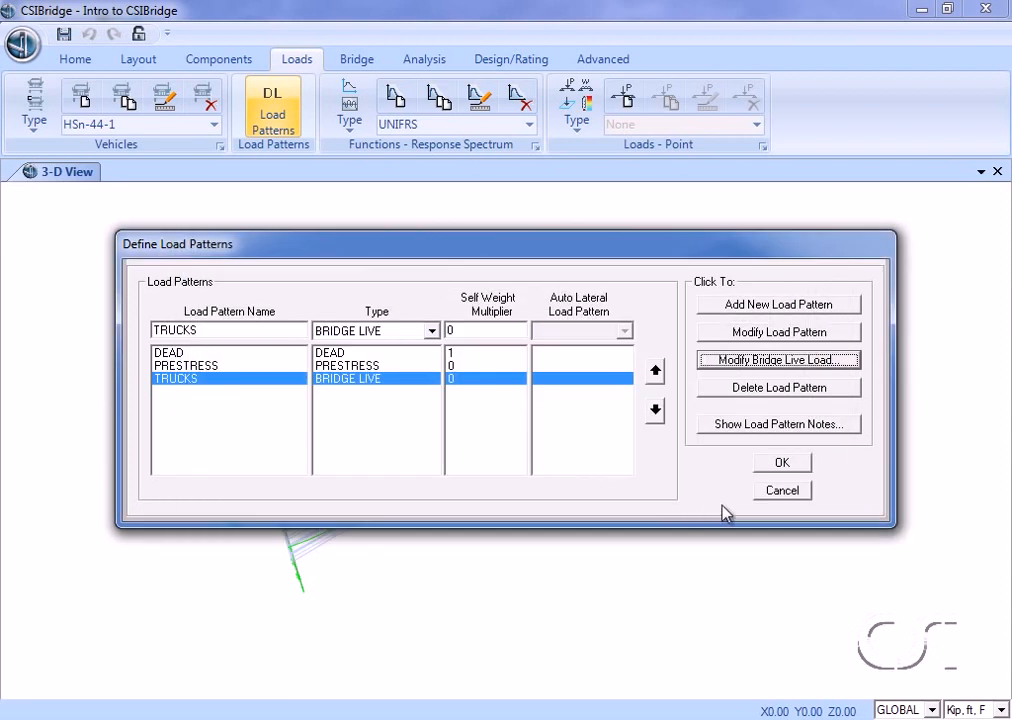
pyautogui.click(782, 465)
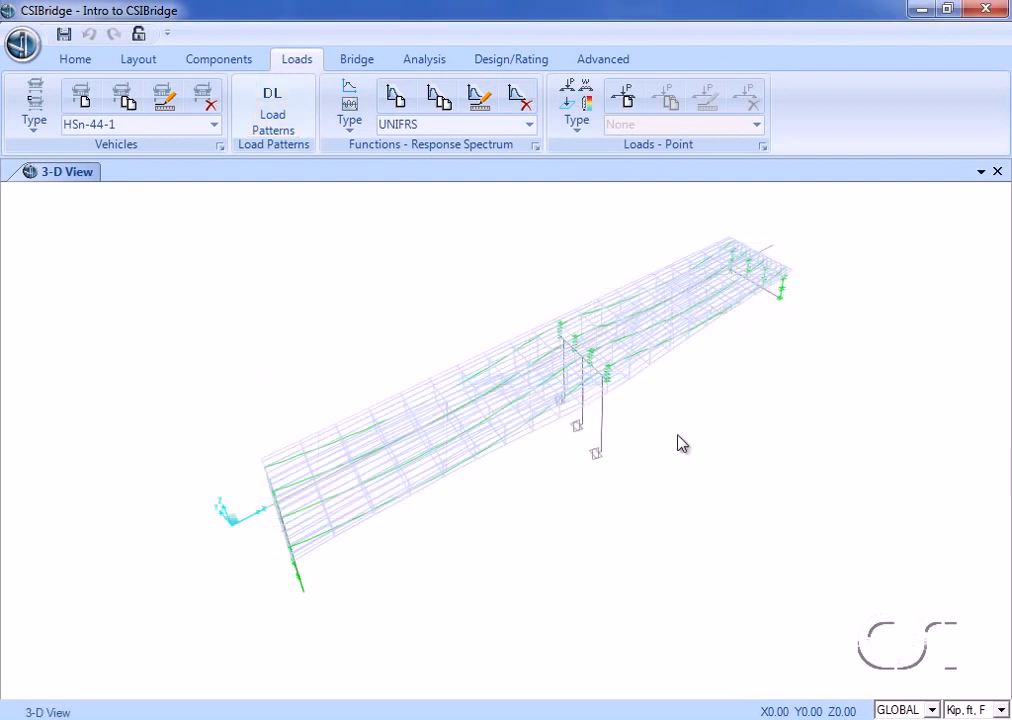
# Run the analysis for the TRUCKS load case only and close the analysis report.
pyautogui.click(437, 64)
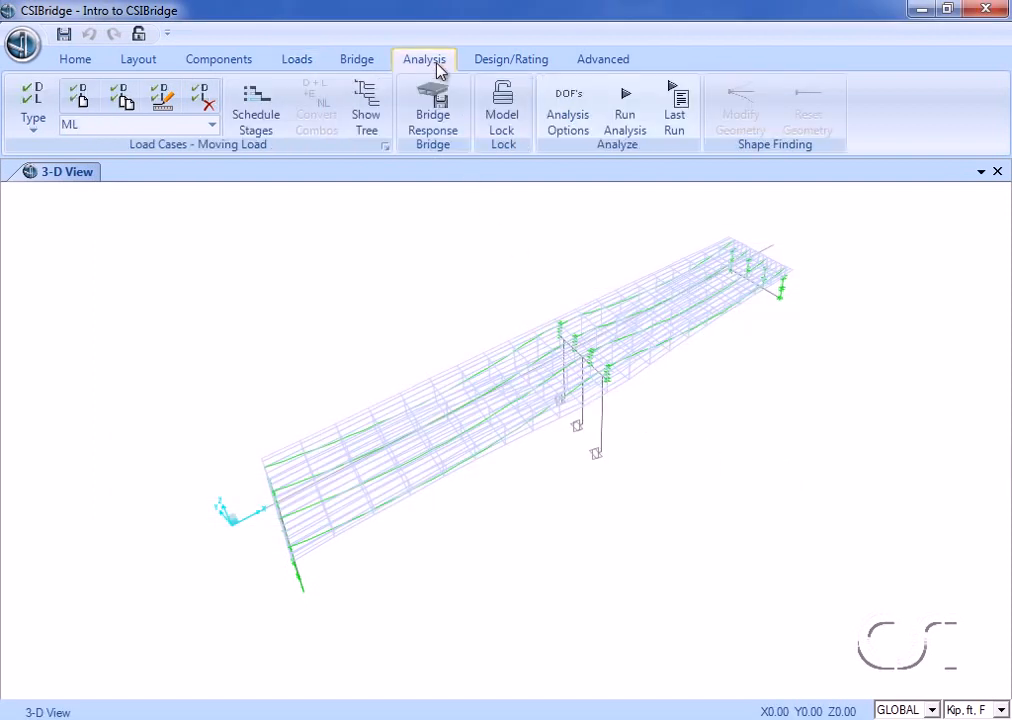
pyautogui.click(632, 118)
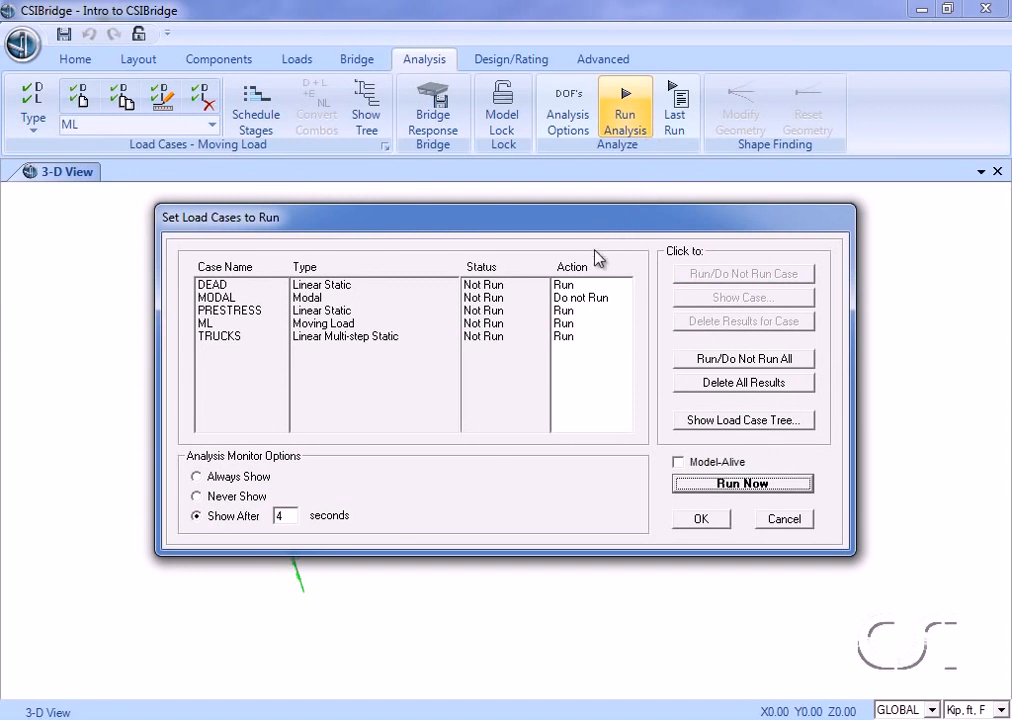
pyautogui.click(693, 360)
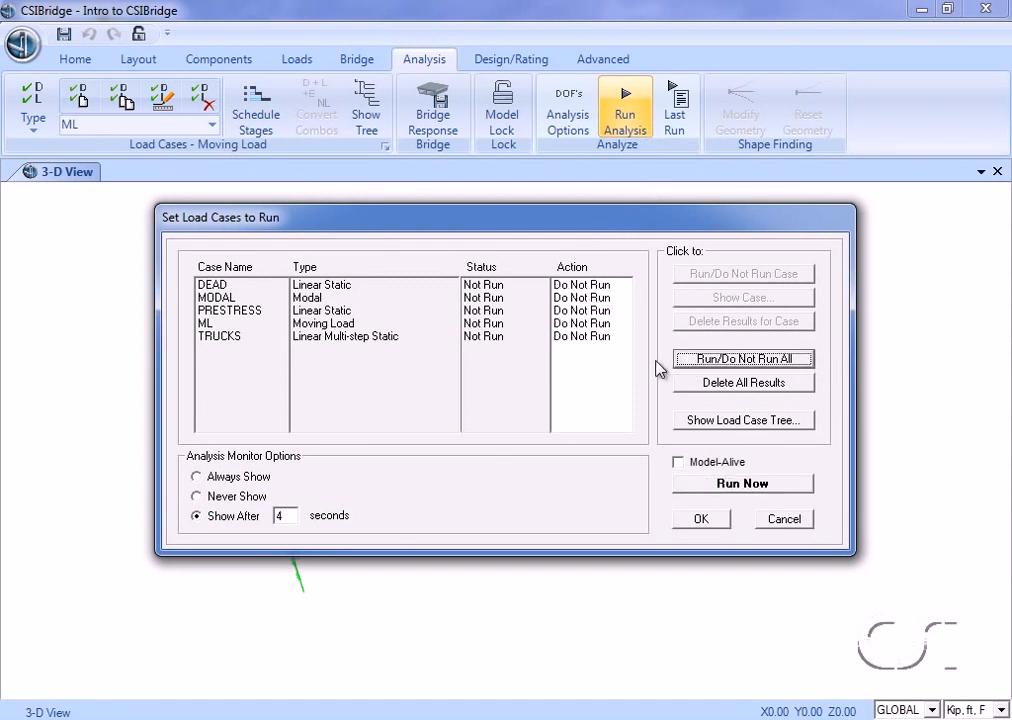
pyautogui.click(600, 338)
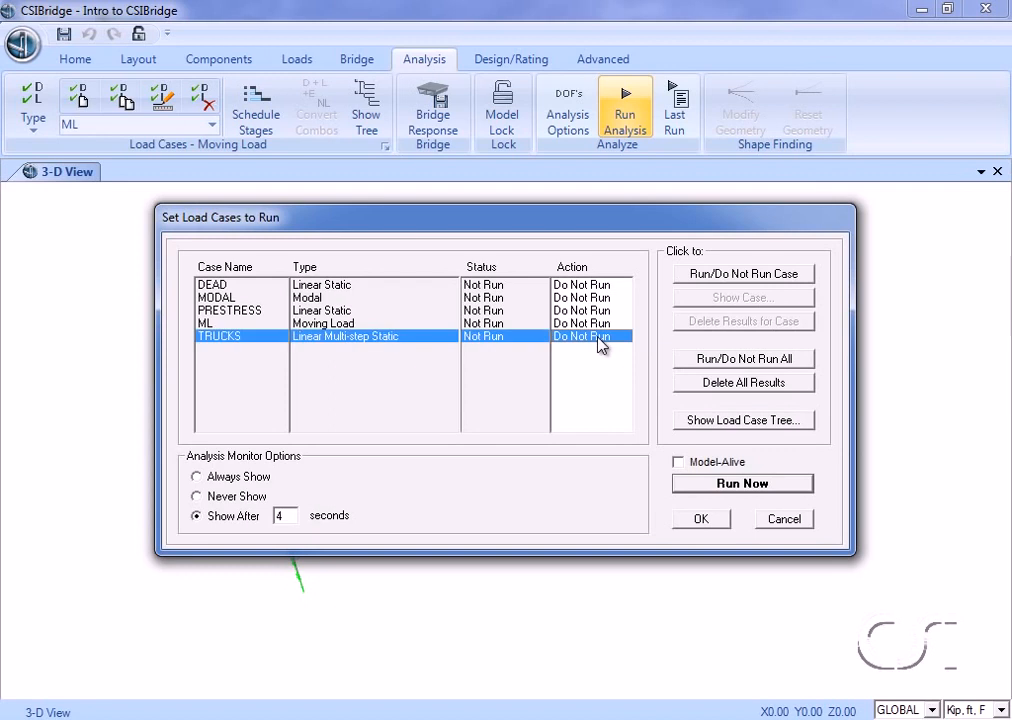
pyautogui.click(707, 278)
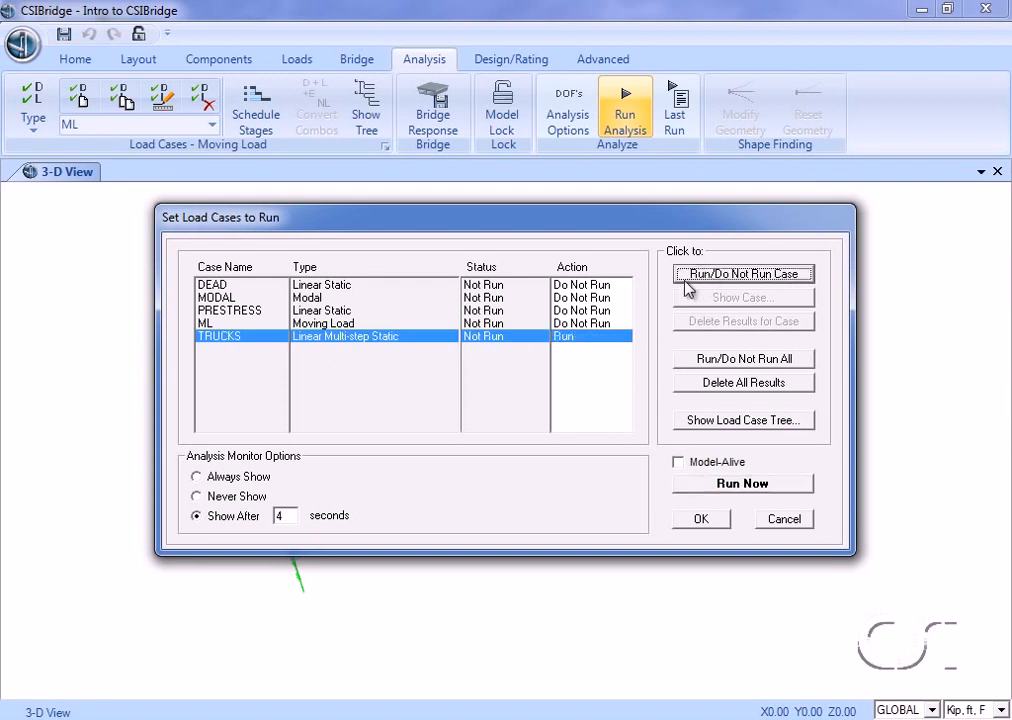
pyautogui.click(718, 485)
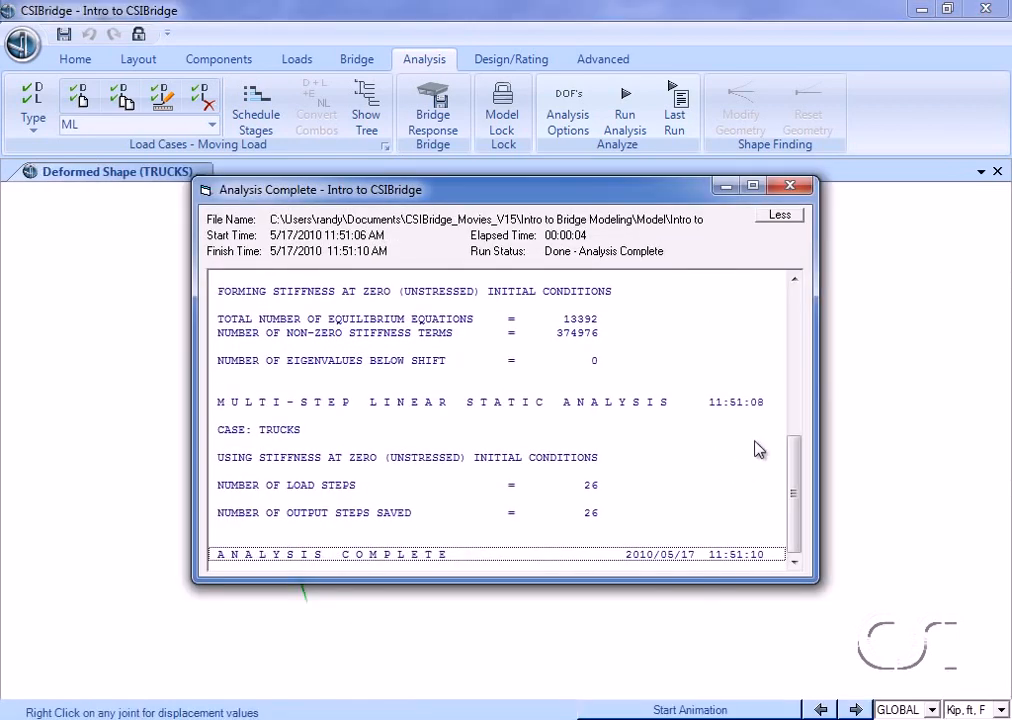
pyautogui.click(790, 186)
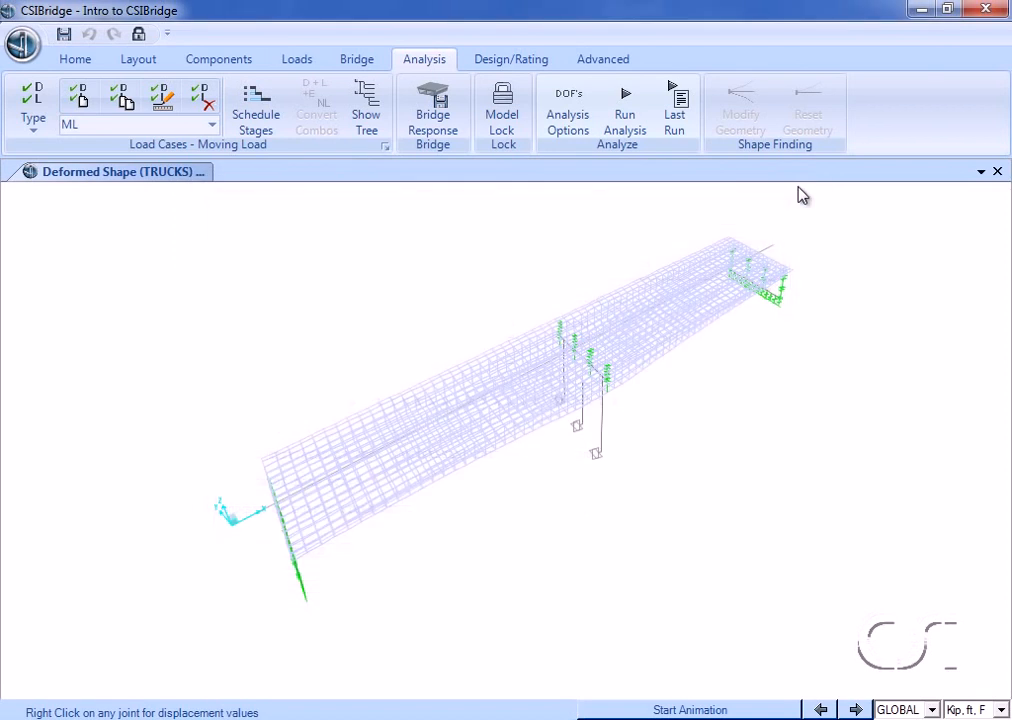
# Plot BOBJ1's Envelope Max/Min response for the TRUCKS case, first as moment M3 and finally as Shear Vertical (V2).
pyautogui.click(72, 62)
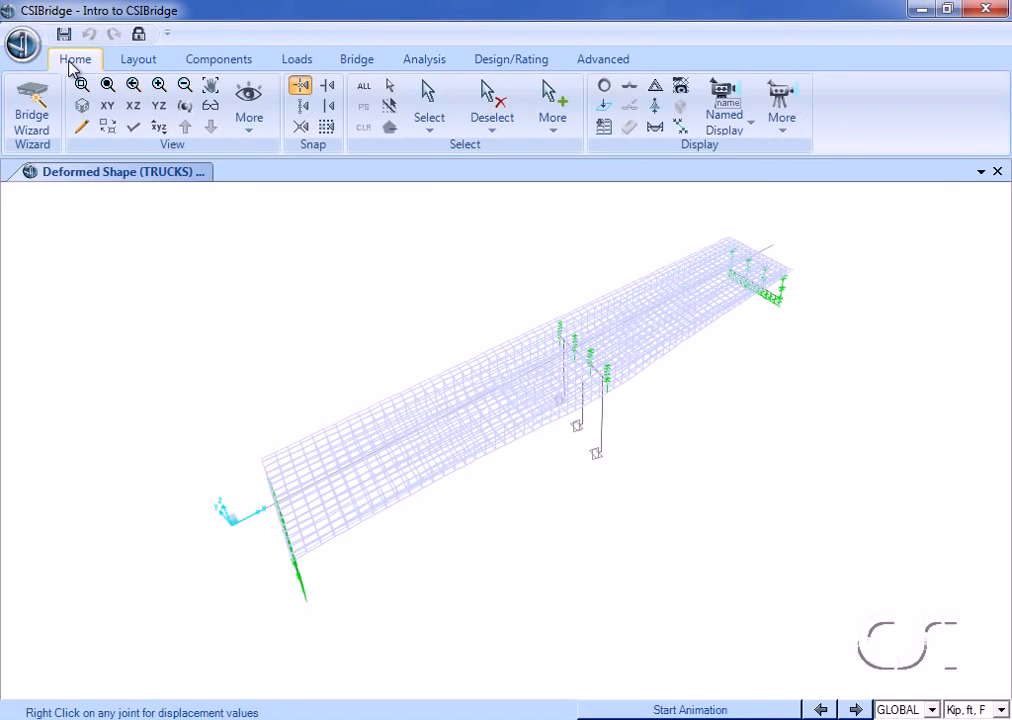
pyautogui.click(632, 88)
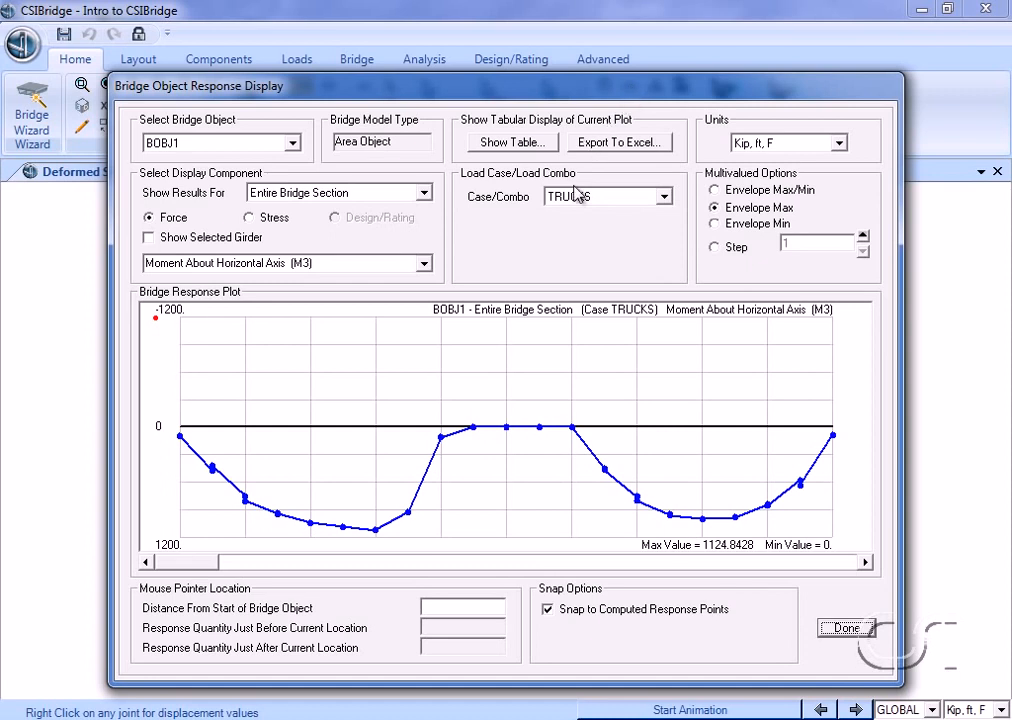
pyautogui.click(714, 190)
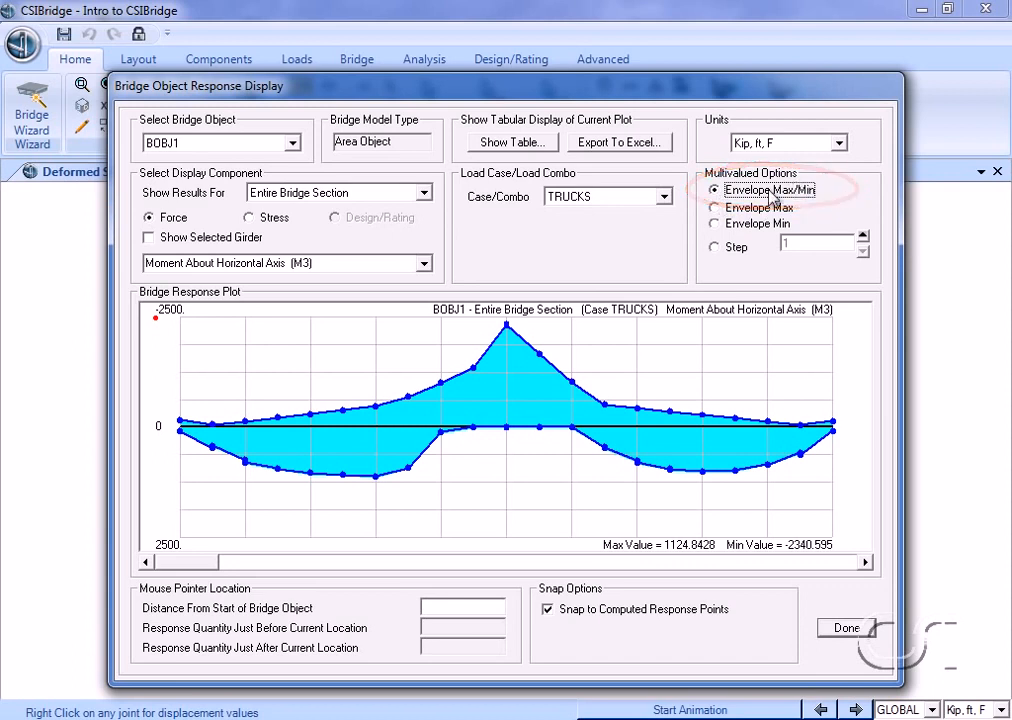
pyautogui.click(425, 264)
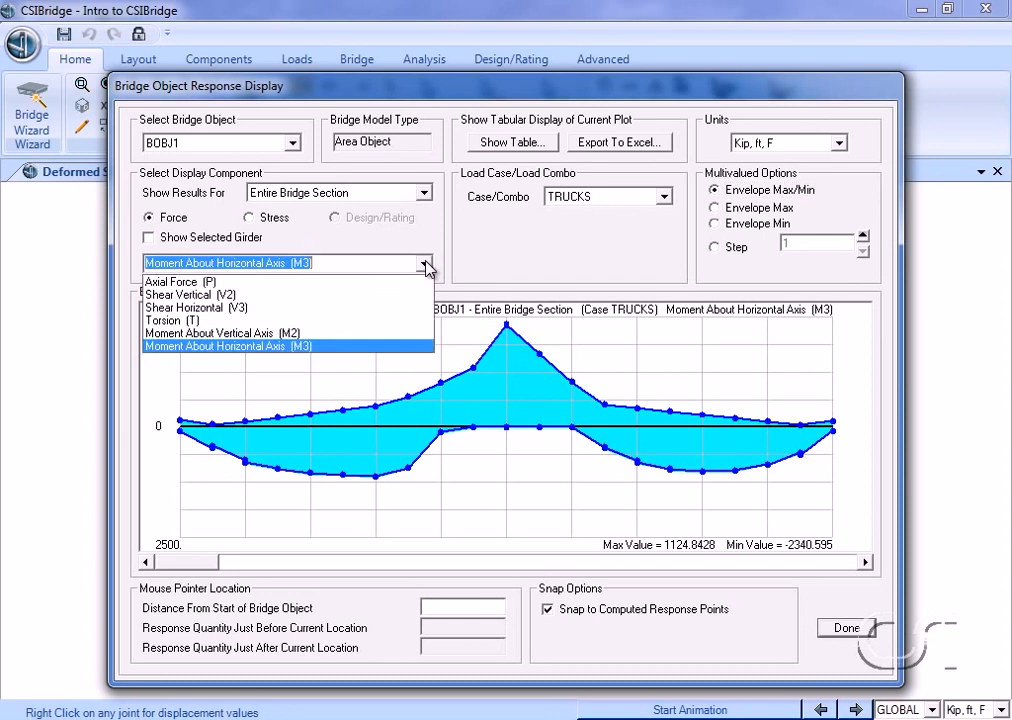
pyautogui.click(247, 298)
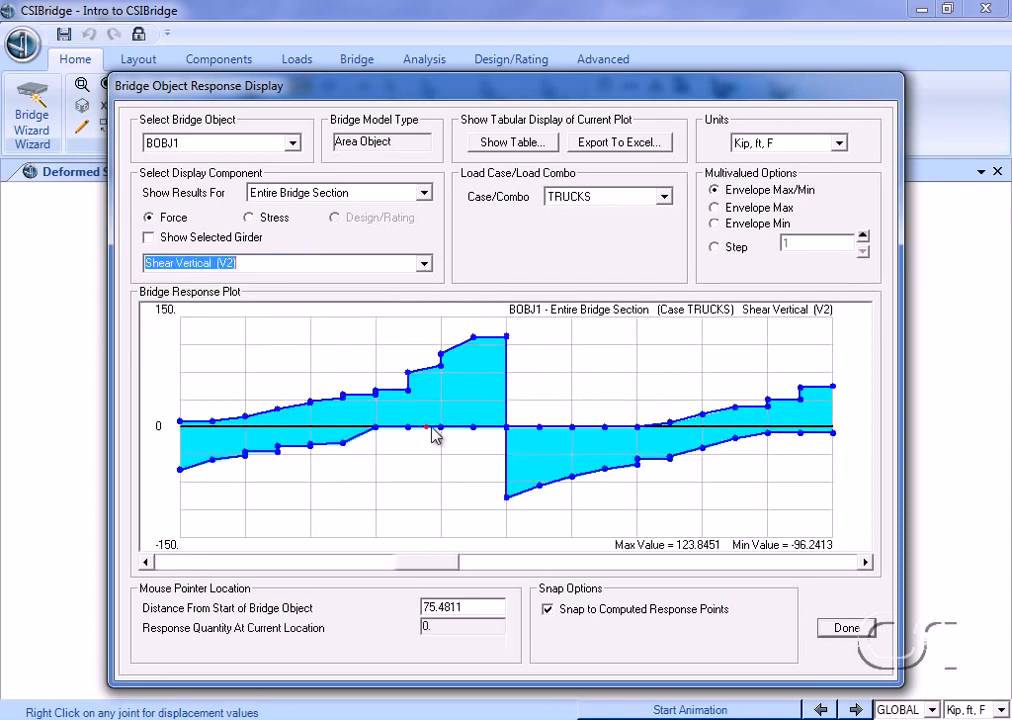
# Close the bridge response display and show TRUCKS shell resultant force F11 contours at step 9 with a custom contour range.
pyautogui.click(847, 630)
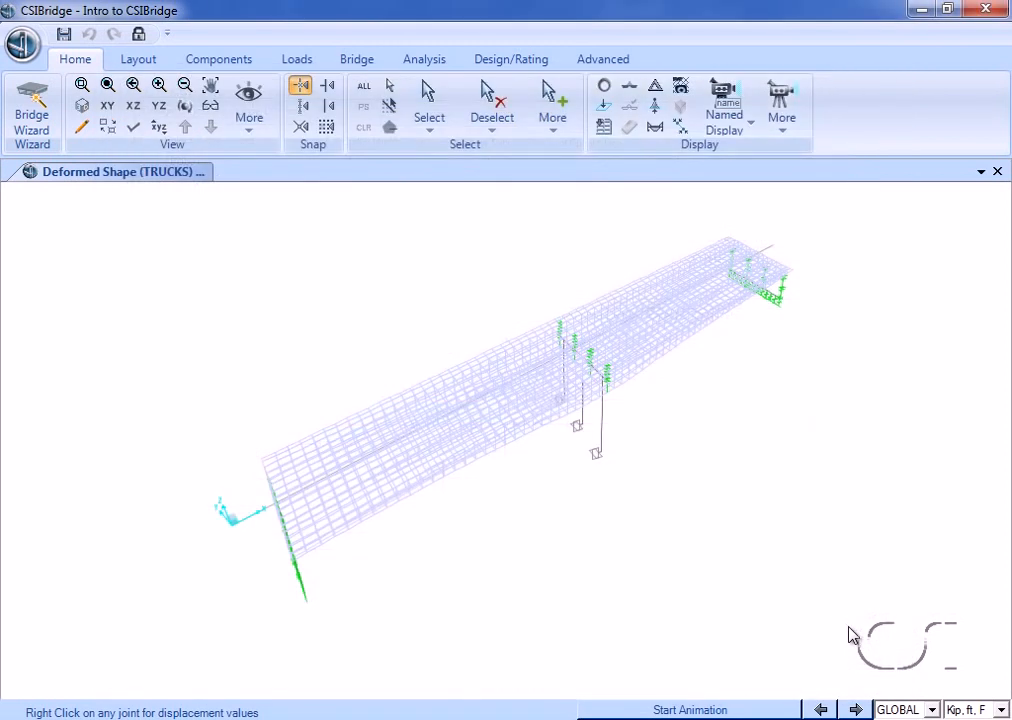
pyautogui.click(680, 90)
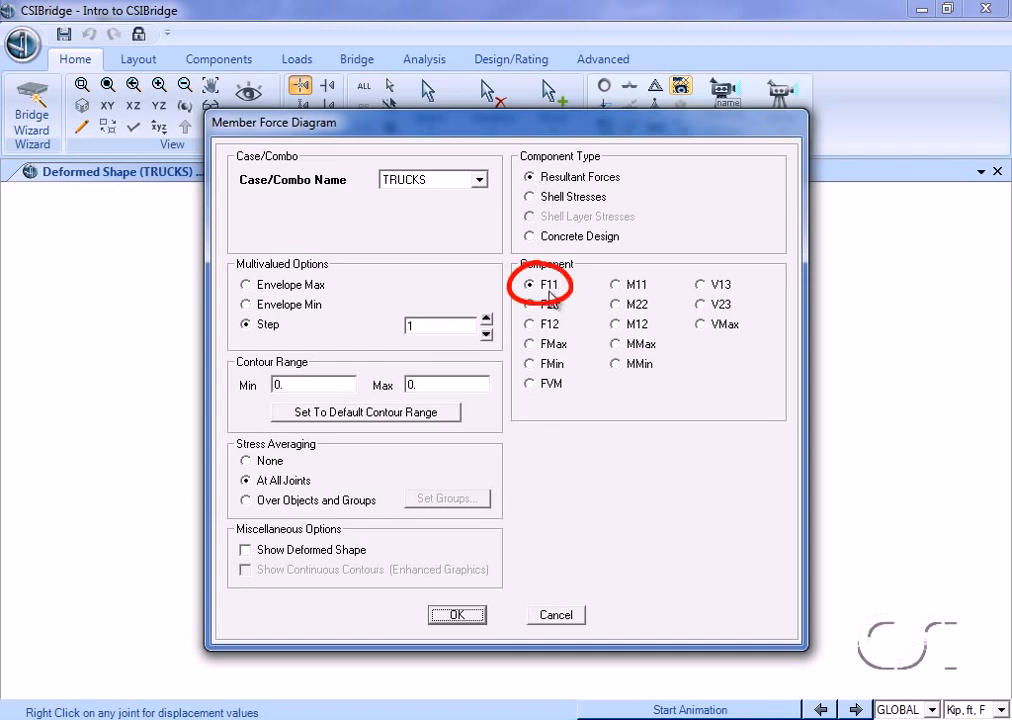
pyautogui.doubleClick(445, 326)
pyautogui.write('9')
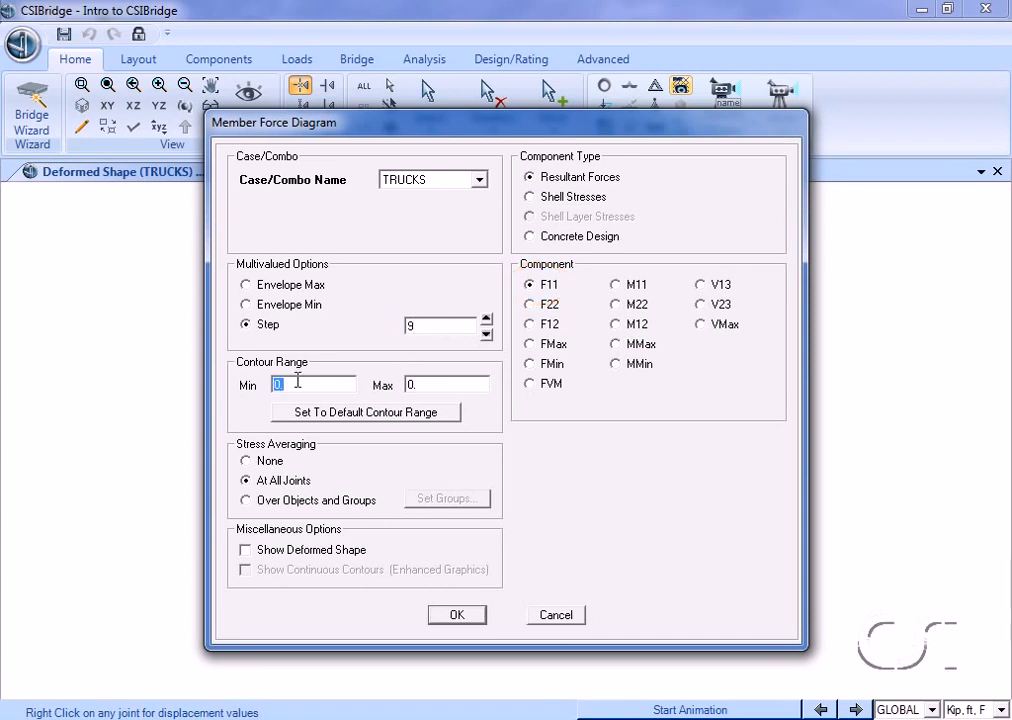
pyautogui.write('3')
pyautogui.click(457, 616)
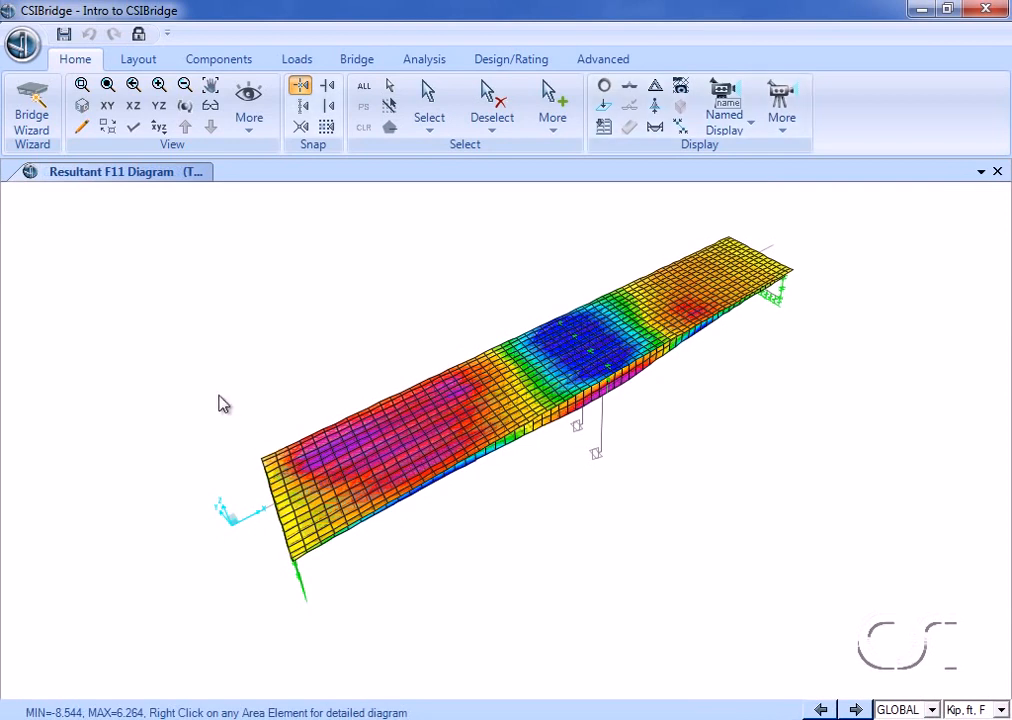
# Start a multi-step animation video of the current results, saved as the AVI file Intro to CSIBridge.
pyautogui.click(22, 46)
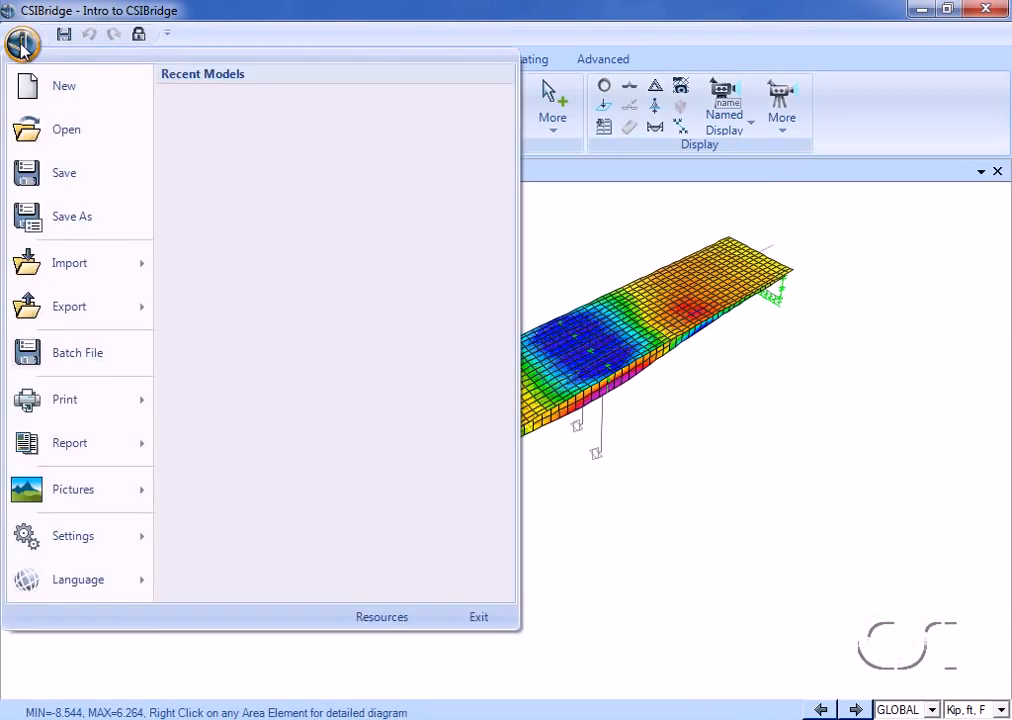
pyautogui.moveTo(96, 488)
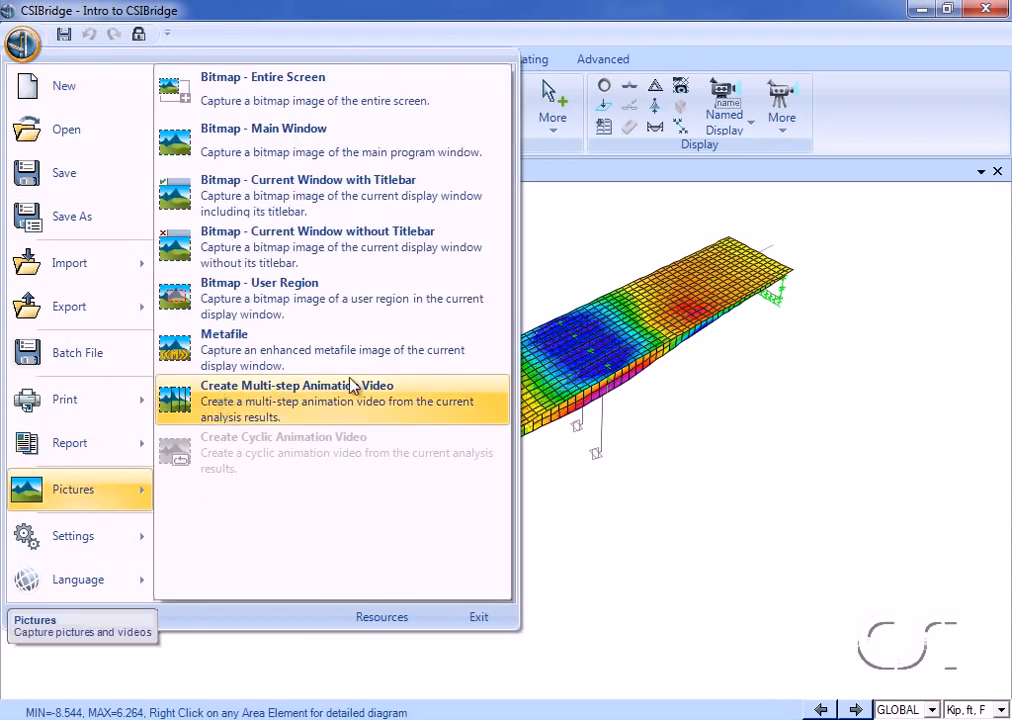
pyautogui.click(289, 396)
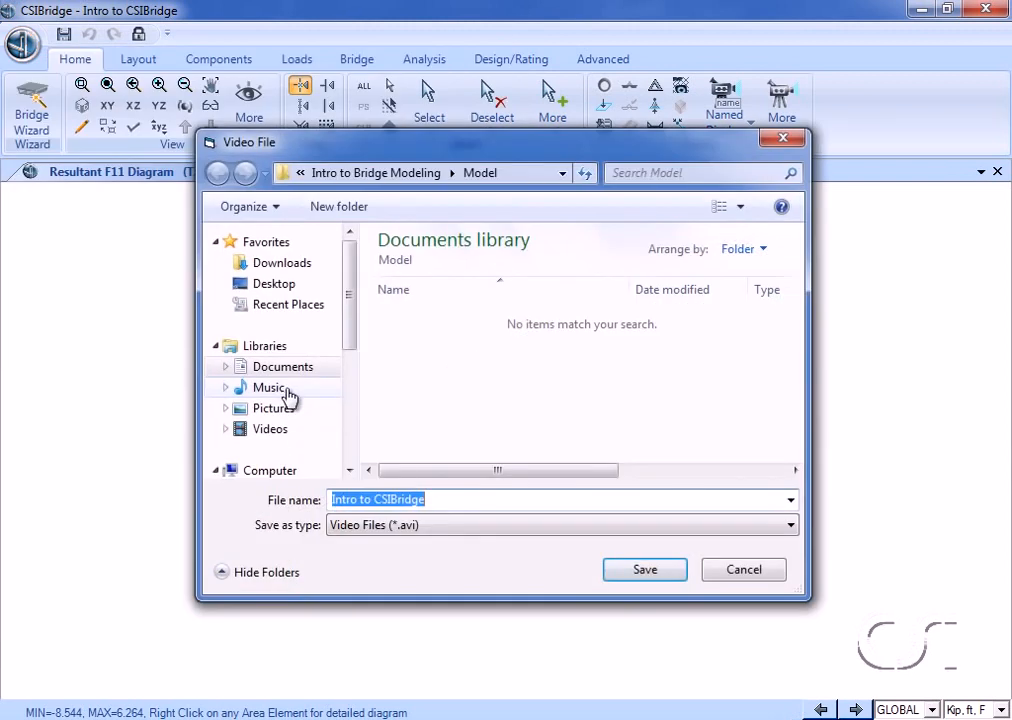
pyautogui.click(645, 572)
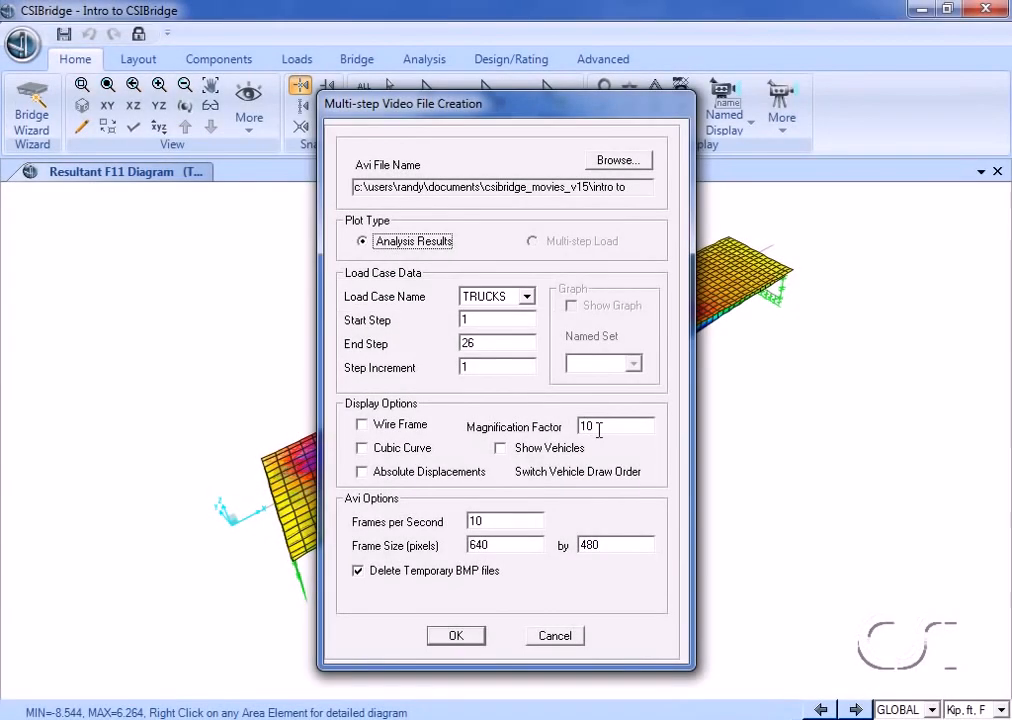
# Set the video's magnification factor to 2000, show the vehicles, and use 4 frames per second.
pyautogui.doubleClick(599, 428)
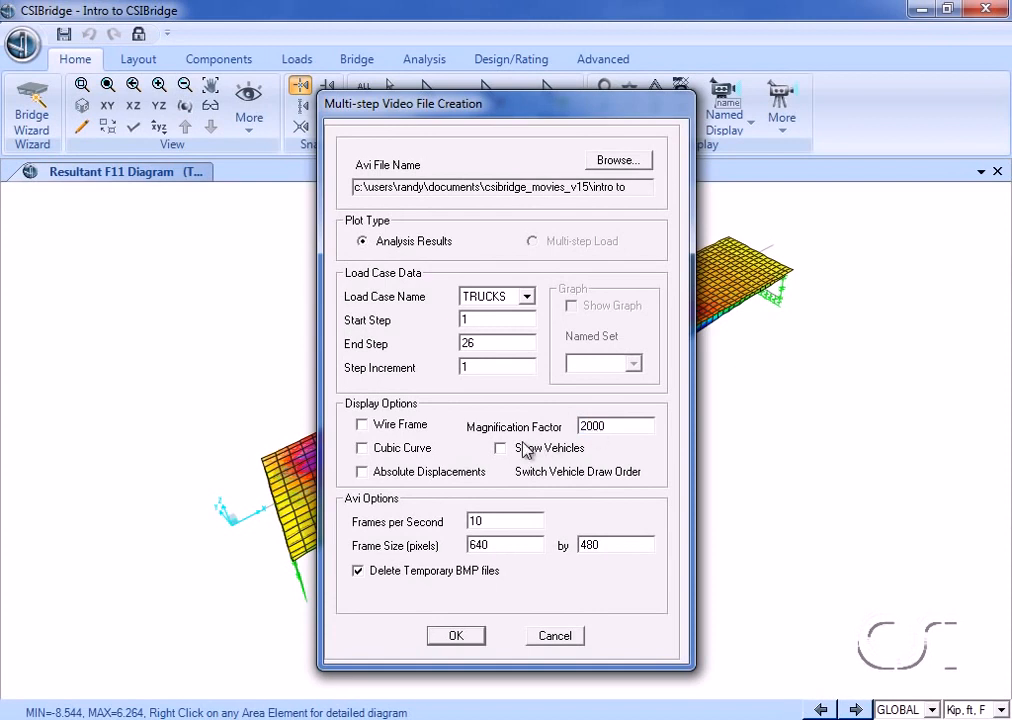
pyautogui.click(500, 448)
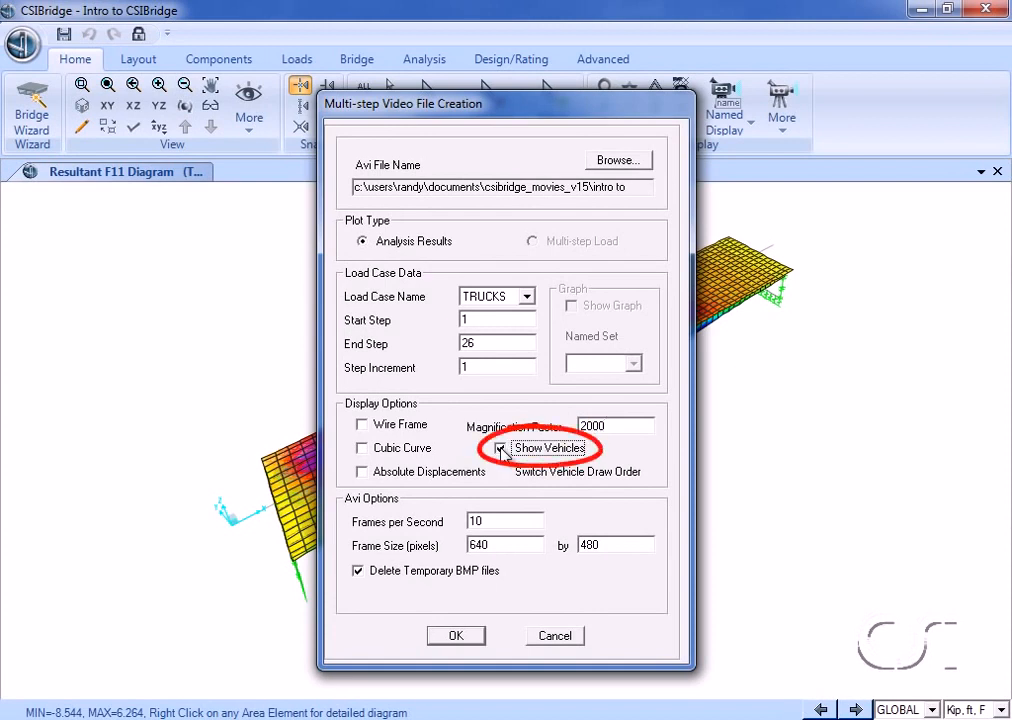
pyautogui.doubleClick(487, 520)
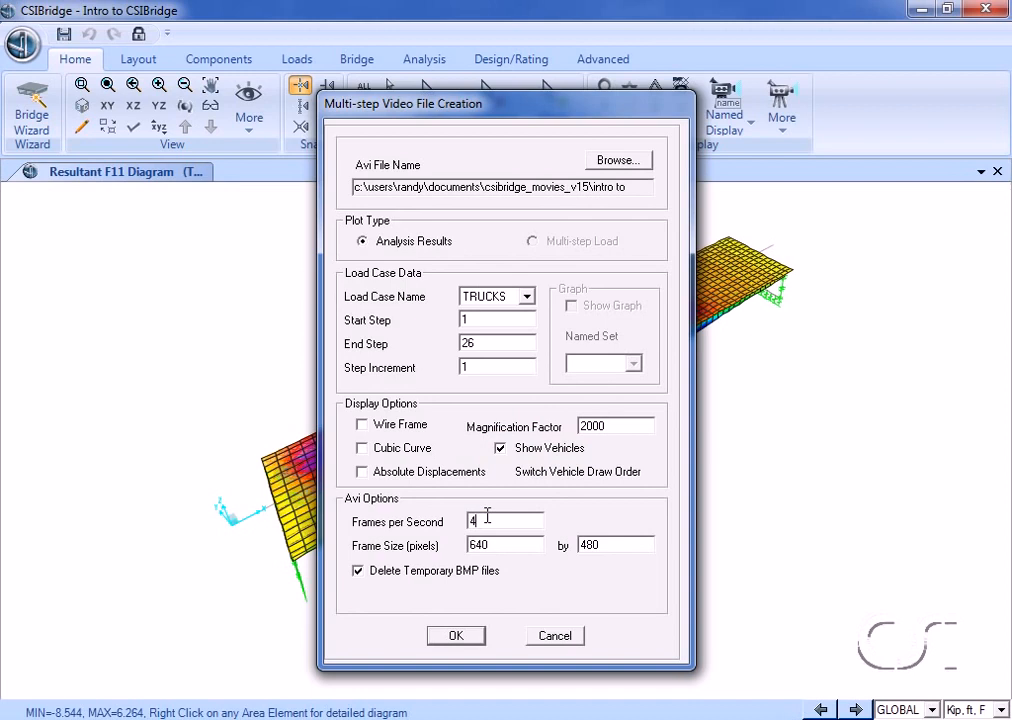
# Generate the video with Full Frames (Uncompressed) compression and play the resulting animation twice.
pyautogui.click(456, 635)
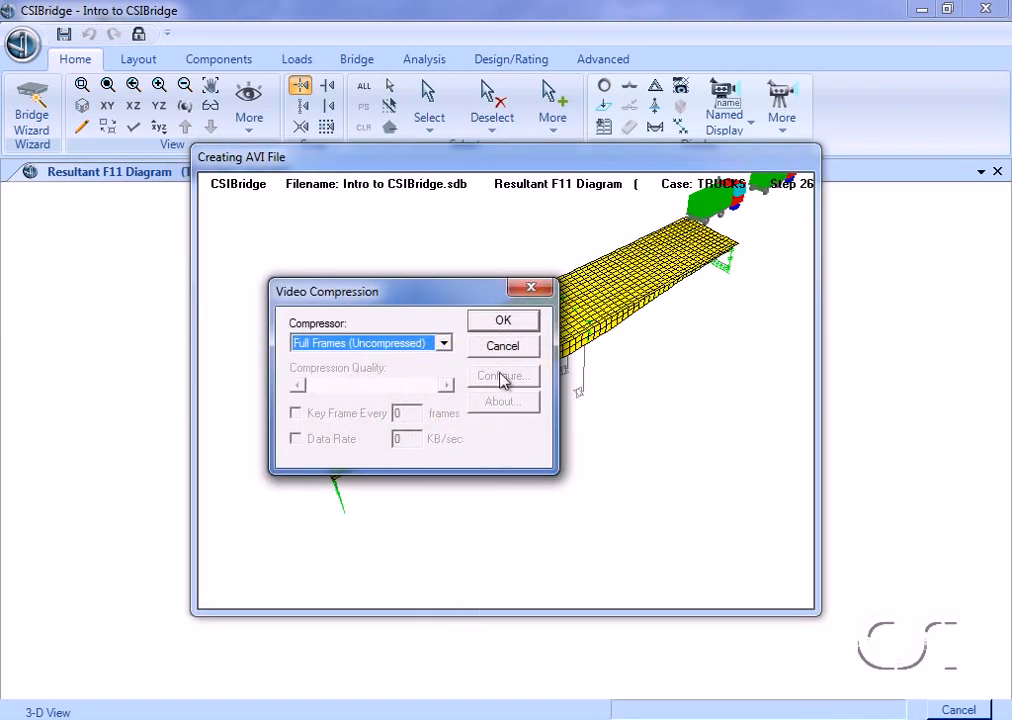
pyautogui.click(503, 321)
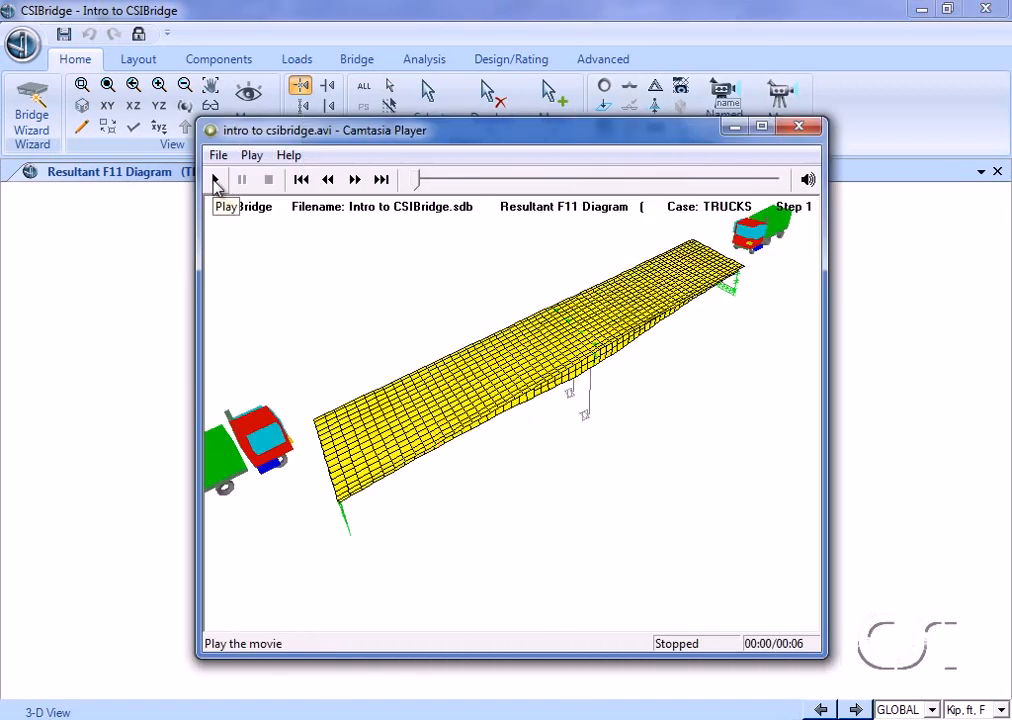
pyautogui.click(216, 182)
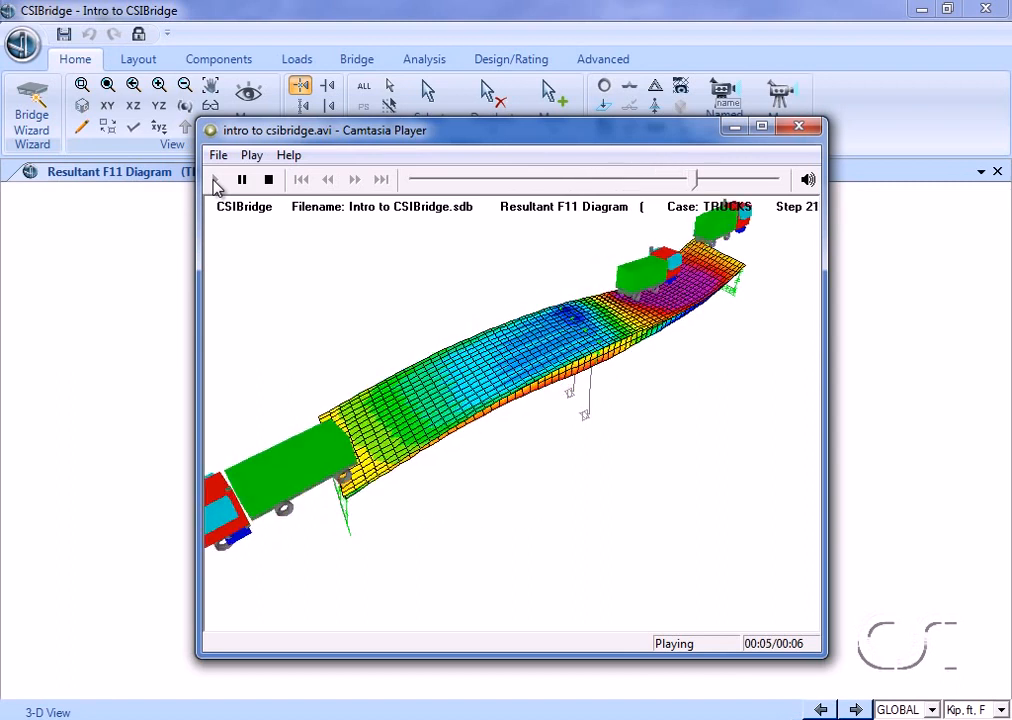
pyautogui.click(216, 182)
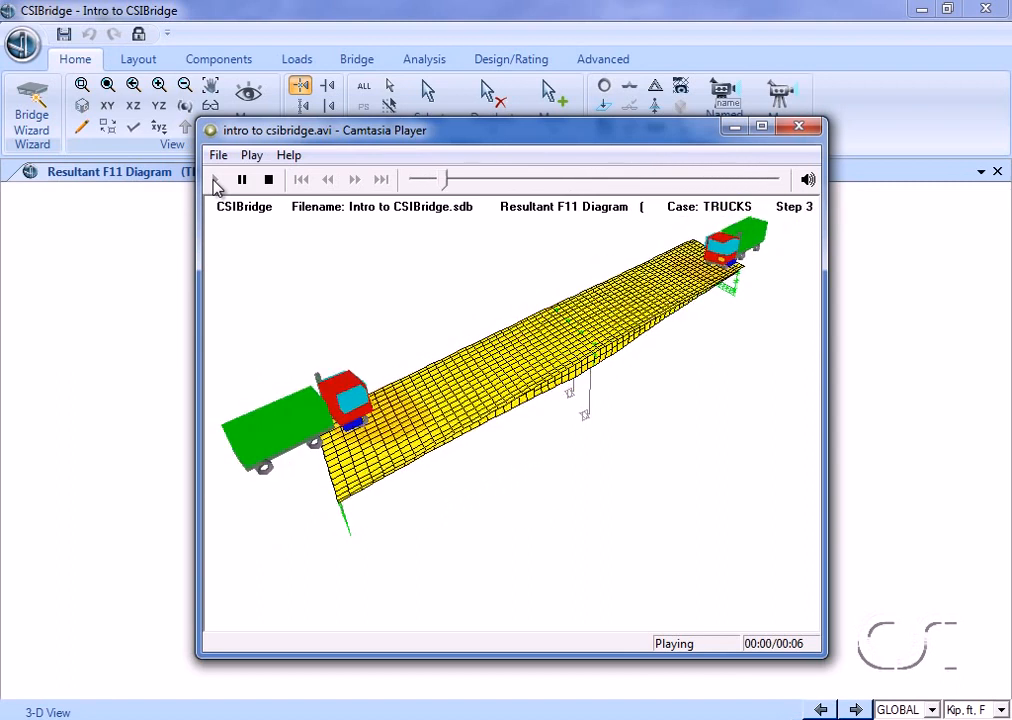